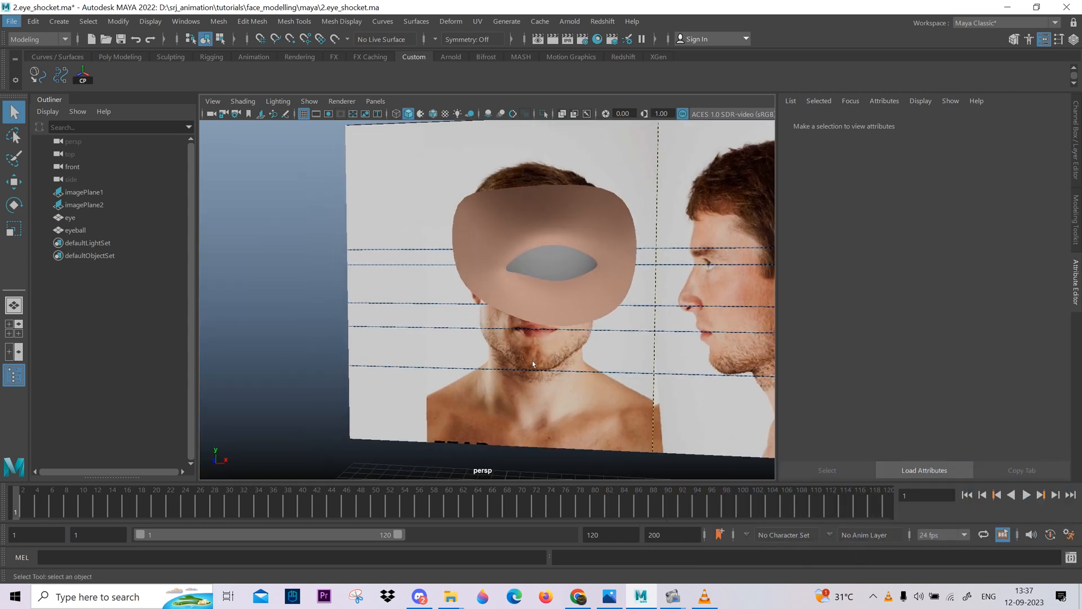
- Switch to the four-view layout and frame the lips of the reference face in the front view
right_click_drag(662, 349, 345, 306, "alt")
left_click_drag(345, 307, 463, 332, "alt")
key("space")
right_click_drag(454, 371, 361, 366, "alt")
middle_click_drag(361, 367, 384, 281, "alt")
right_click_drag(384, 282, 422, 293, "alt")
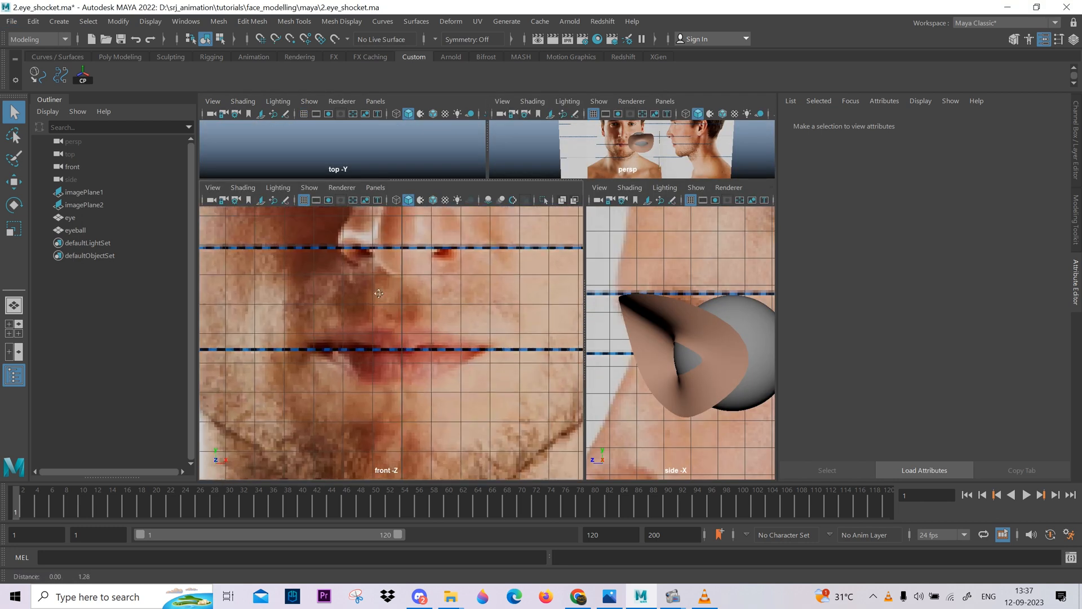
middle_click_drag(366, 314, 377, 398, "alt")
right_click_drag(377, 398, 392, 341, "alt")
mouse_move(392, 341)
middle_mouse_down("alt")
mouse_move(390, 447)
mouse_move(390, 327)
middle_mouse_up("alt")
right_click_drag(390, 327, 395, 377, "alt")
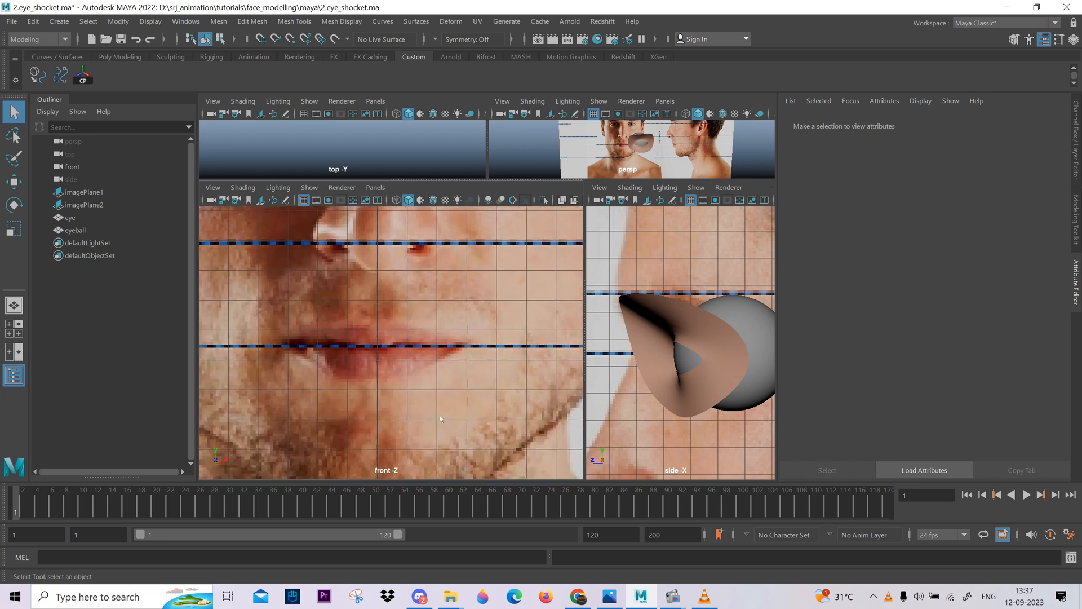
middle_click_drag(395, 377, 389, 393, "alt")
right_click_drag(389, 394, 430, 449, "alt")
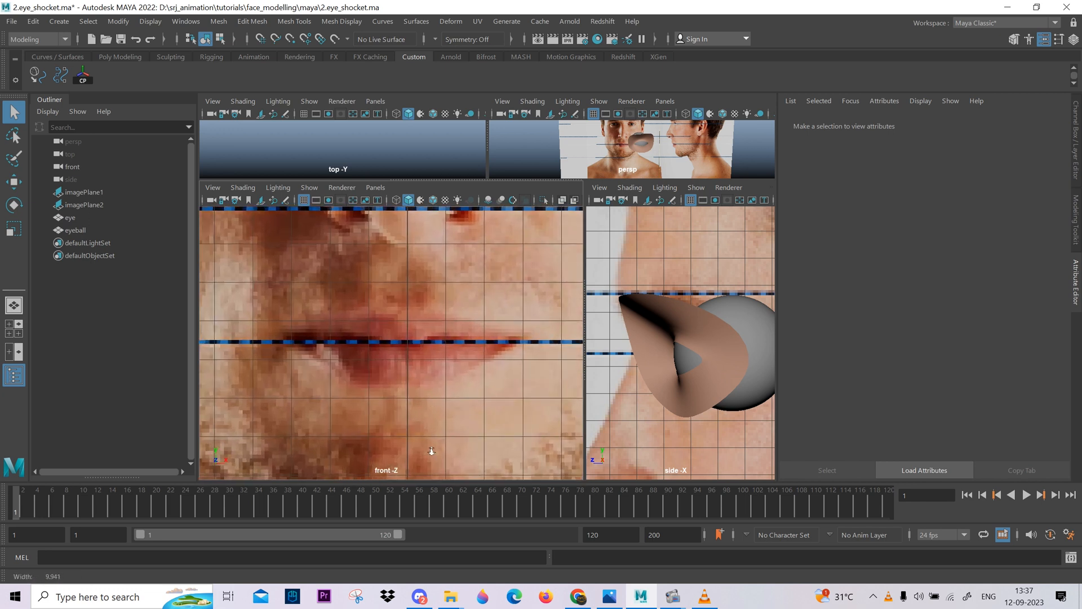
- Create a polygon plane and move it up to about Y 7.873 near the mouth of the front reference
left_click(120, 57)
left_click(150, 75)
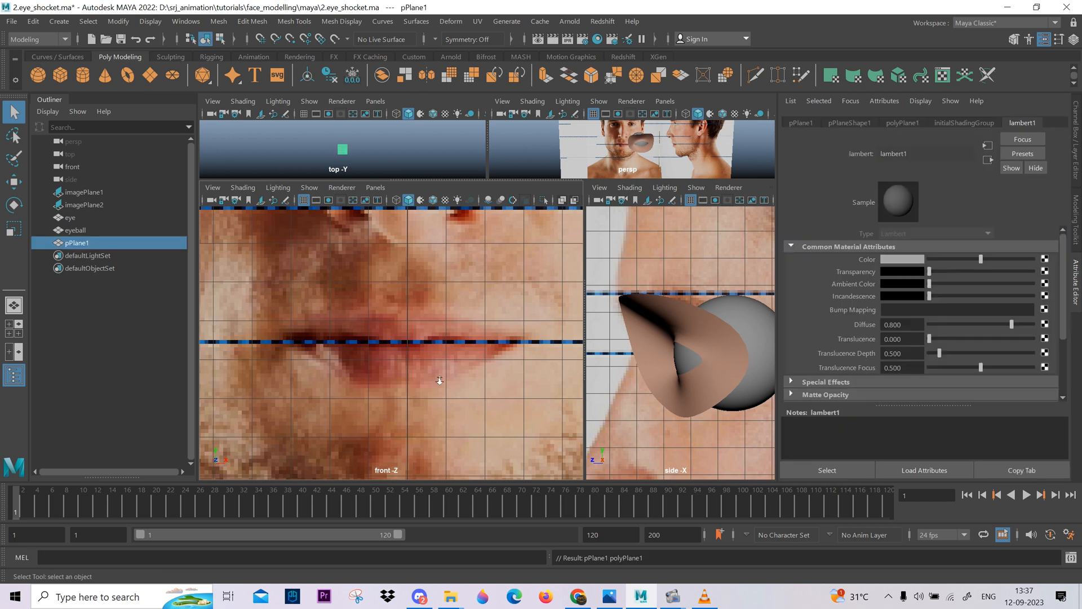
key("a")
key("w")
left_click_drag(394, 339, 393, 283)
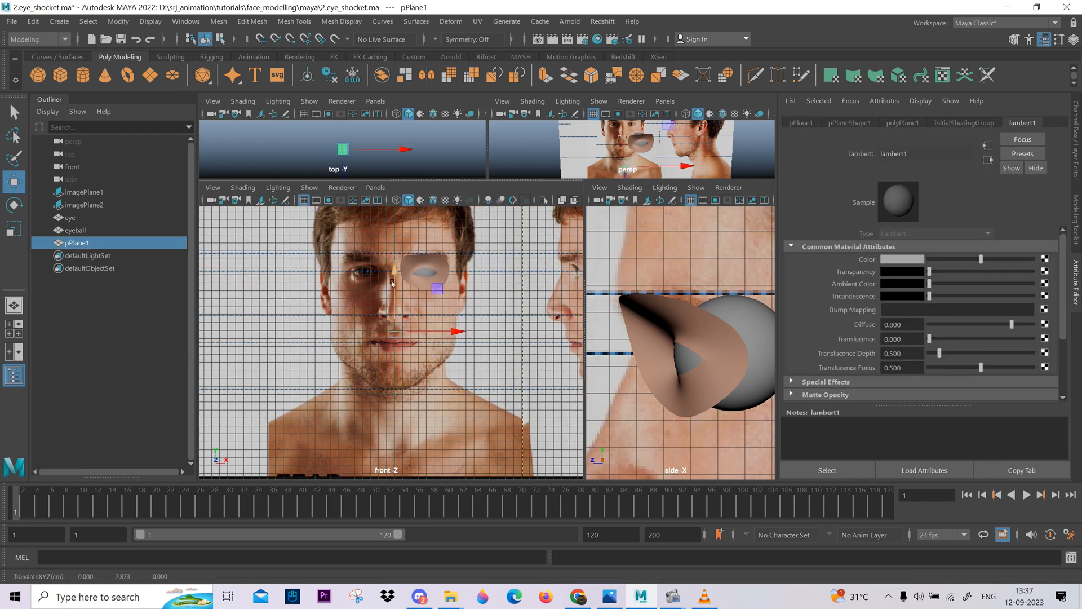
- Rotate the plane upright to face the front view by setting its Rotate X to 90
right_click_drag(393, 283, 430, 307, "alt")
key("e")
left_click_drag(401, 281, 403, 355)
left_click(1077, 164)
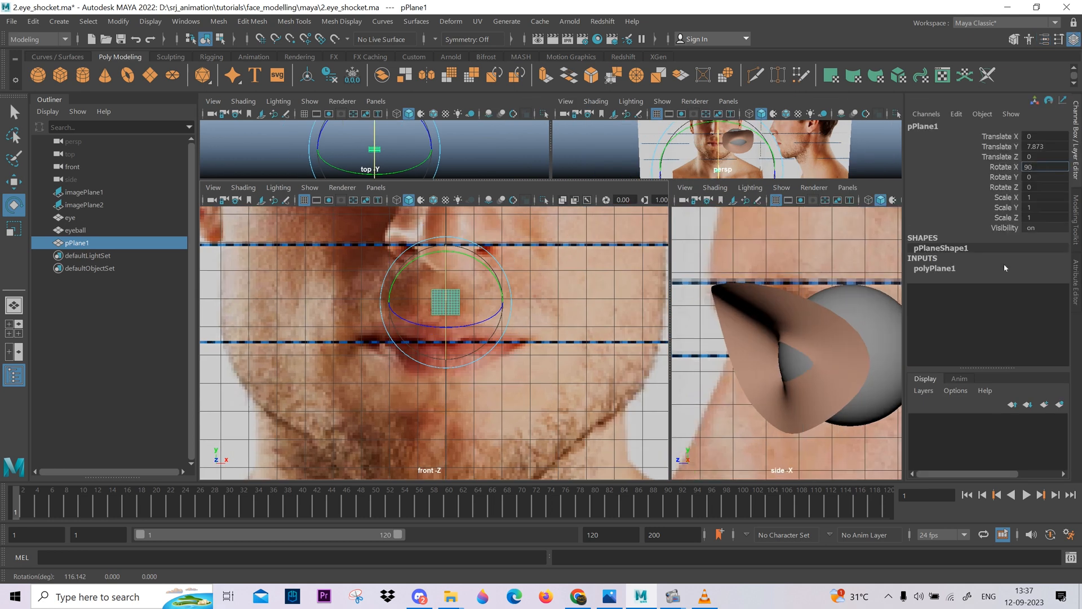
key("Return")
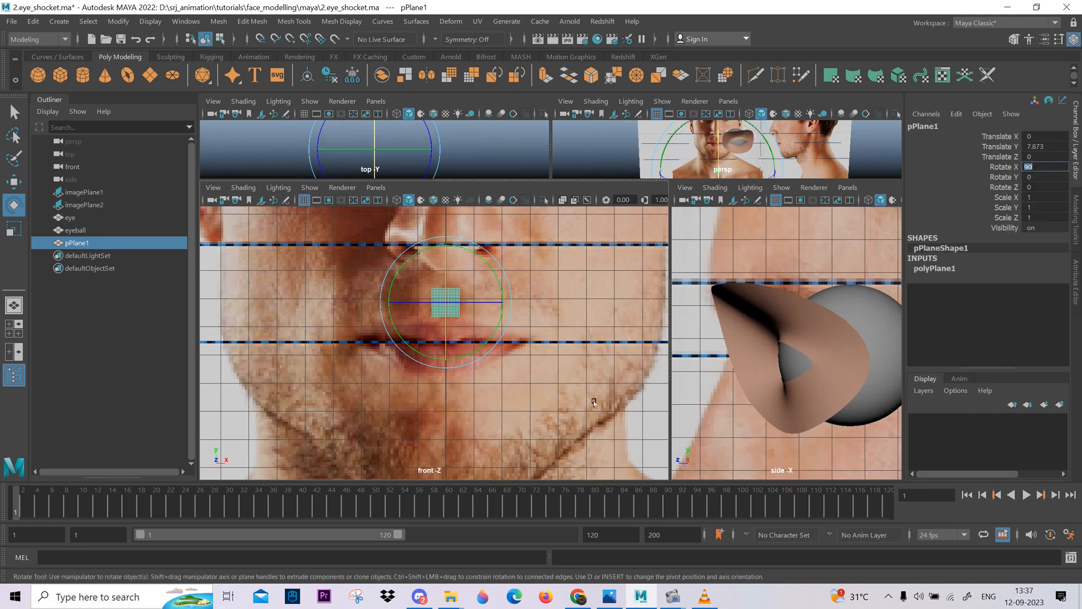
middle_click_drag(705, 393, 730, 261)
scroll(732, 270, "down", 6)
scroll(799, 356, "up", 2)
middle_click_drag(759, 406, 798, 327)
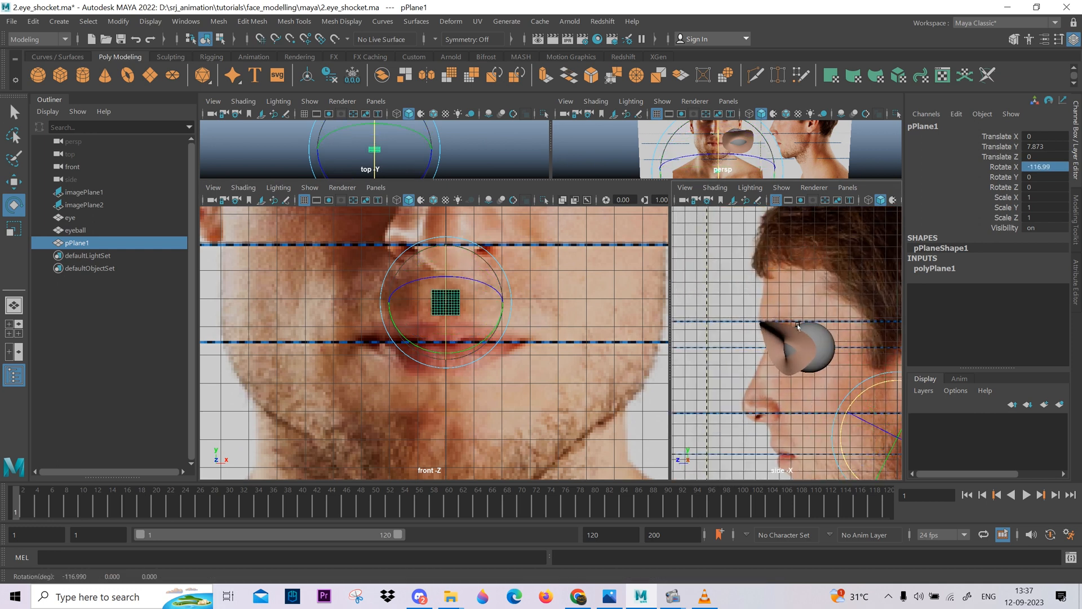
key("w")
key("ctrl+z")
key("ctrl+z")
key("ctrl+z")
key("ctrl+z")
key("ctrl+z")
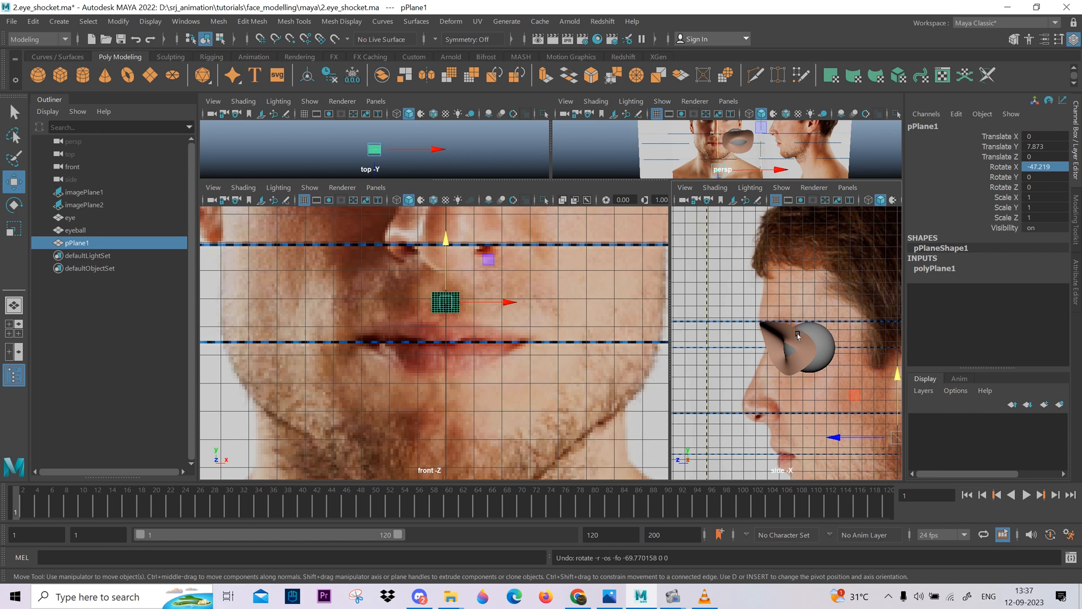
key("ctrl+z")
key("ctrl+z")
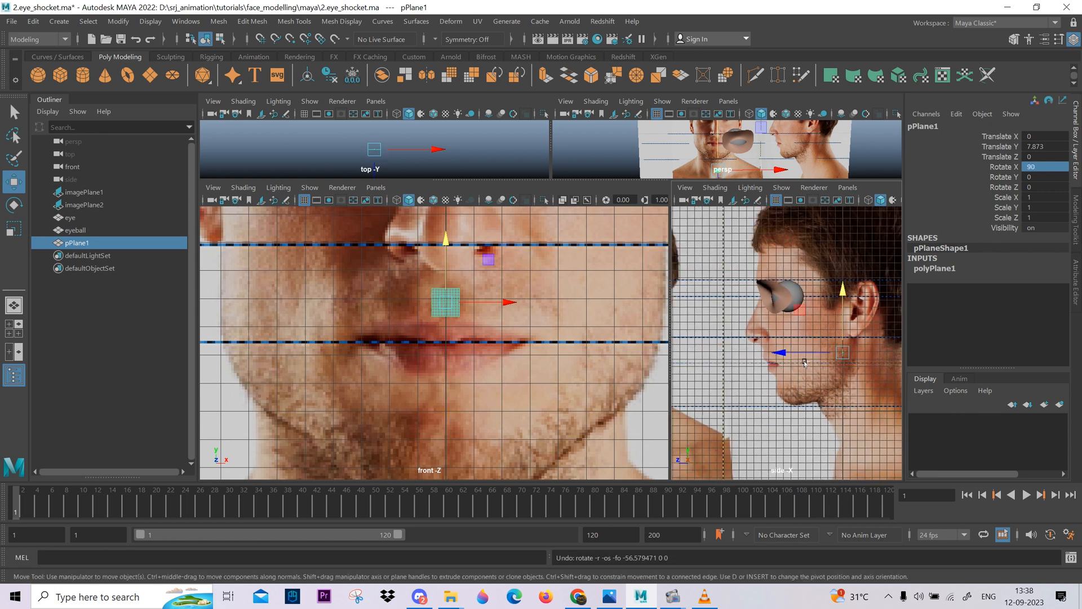
- Move the plane in the side view to the front of the upper lip, at about Y 6.91 and Z 10.7
key("ctrl+z")
key("ctrl+z")
key("ctrl+z")
key("ctrl+z")
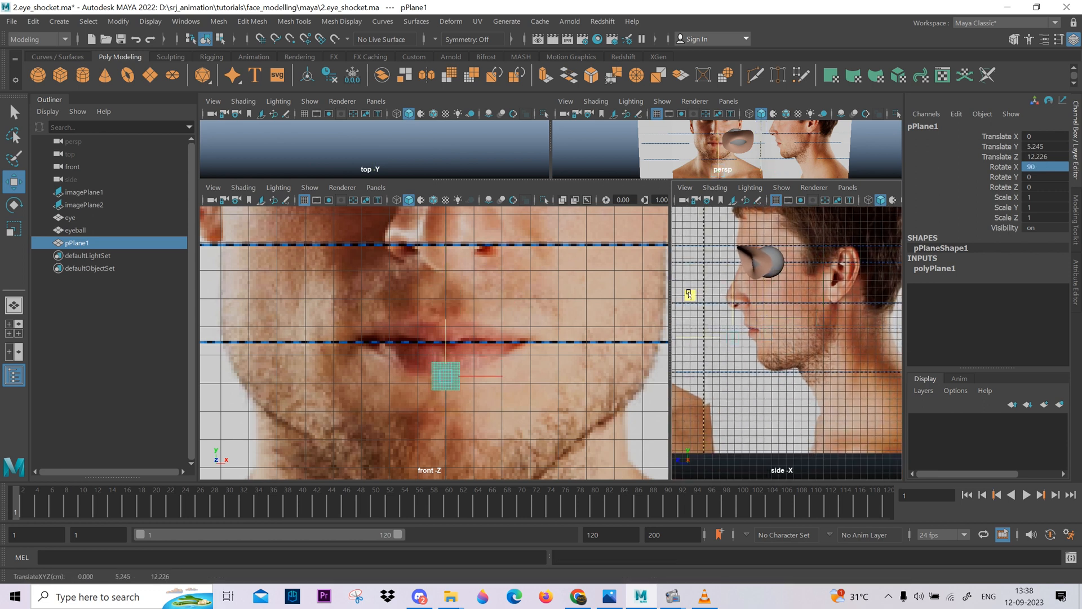
scroll(819, 362, "up", 5)
middle_click_drag(768, 352, 788, 426, "alt")
scroll(788, 426, "down", 5)
scroll(781, 382, "up", 5)
key("ctrl+z")
key("ctrl+z")
key("ctrl+z")
key("ctrl+z")
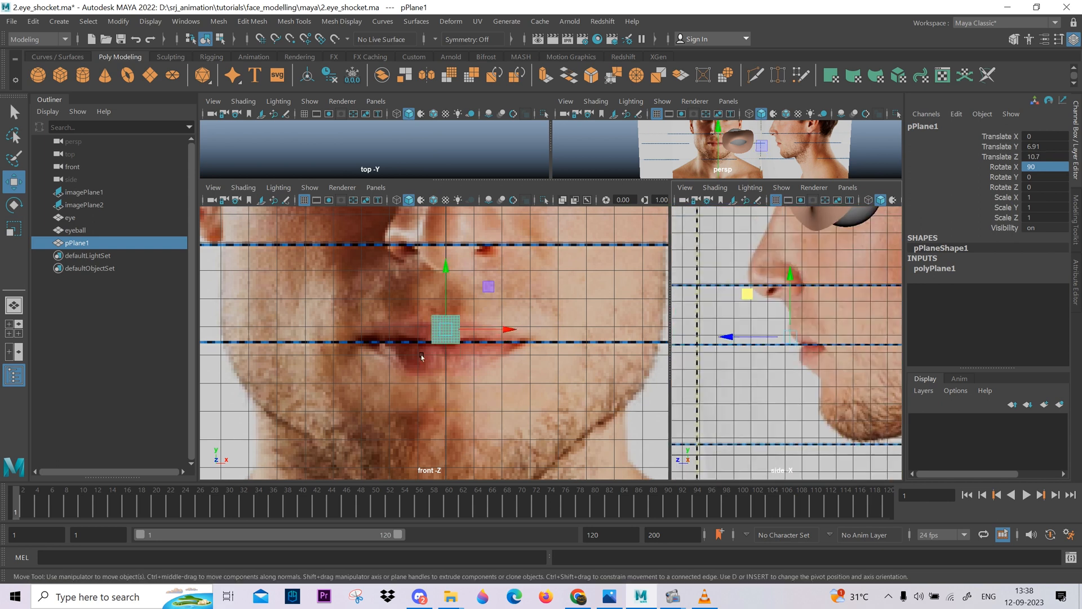
- Set the plane's width and height subdivisions both to 1
left_click(935, 268)
left_click(986, 298)
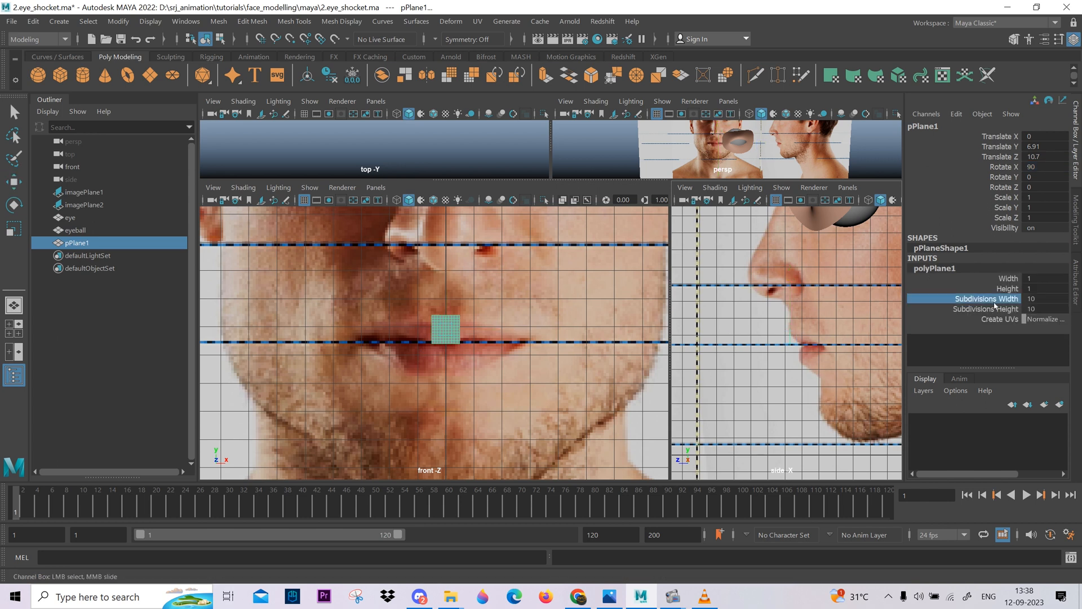
left_click(987, 309, "shift")
middle_click_drag(727, 378, 233, 367)
- Move the plane in the front view to about X 0.503, Y 6.623, with its inner edge on the face's centre line
right_click_drag(233, 367, 490, 504, "alt")
key("w")
middle_click_drag(449, 354, 431, 354, "alt")
right_click_drag(431, 354, 478, 341, "alt")
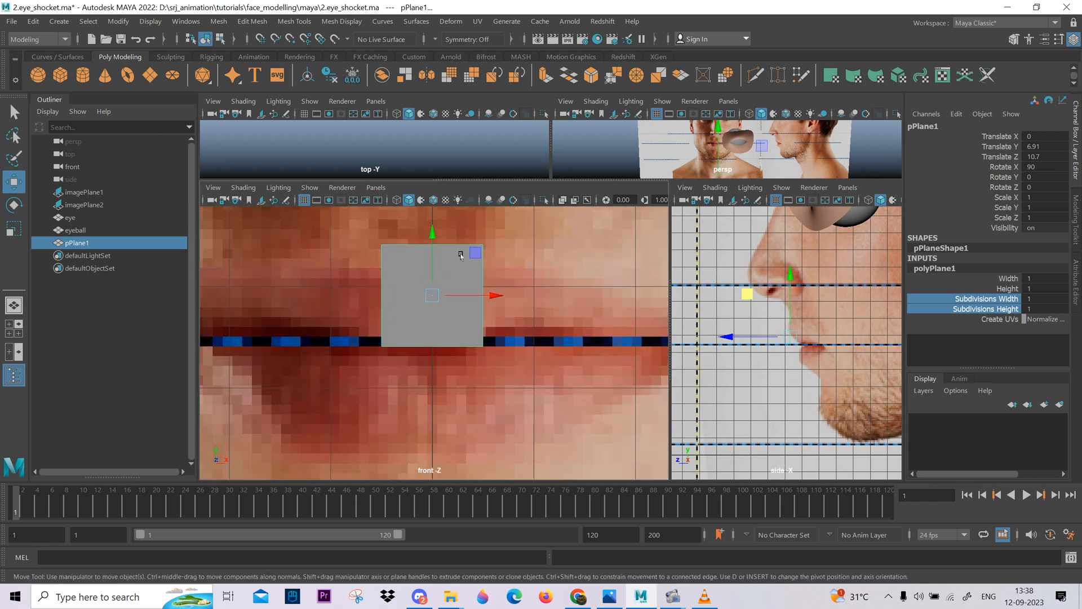
left_click_drag(472, 255, 527, 283)
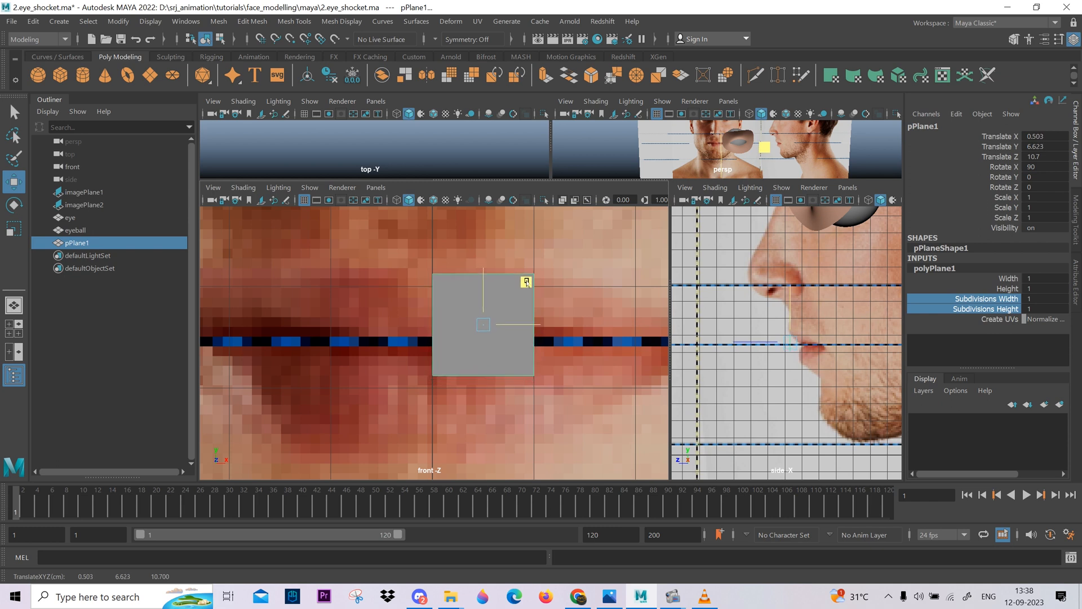
- Fit the plane's vertices to the upper lip in the front view by raising the lower pair and lifting the outer vertices
right_click_drag(500, 260, 444, 254)
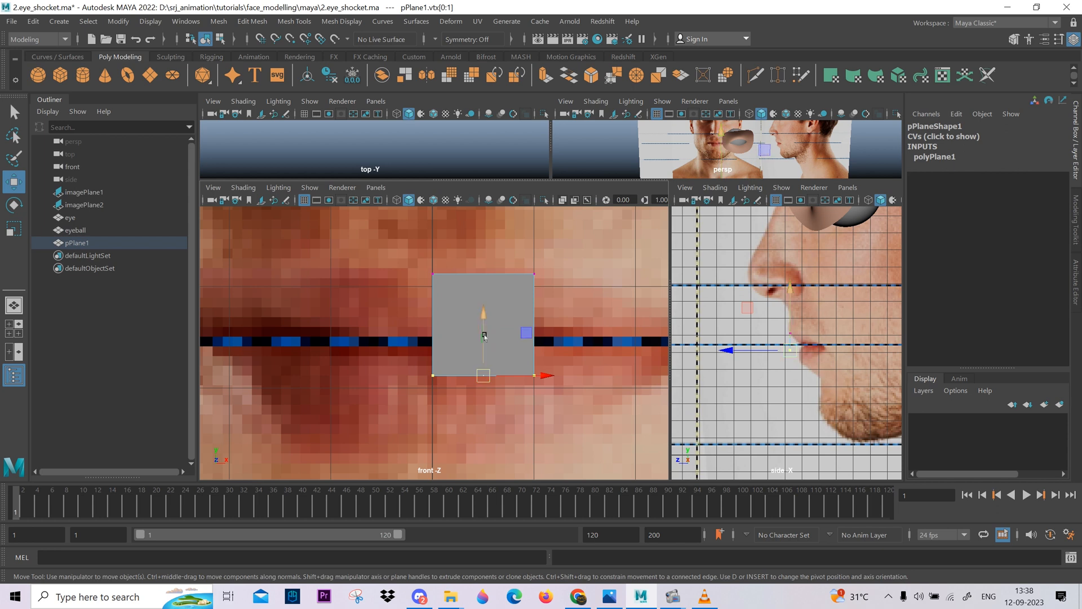
left_click_drag(486, 326, 486, 301)
left_click_drag(501, 238, 564, 390)
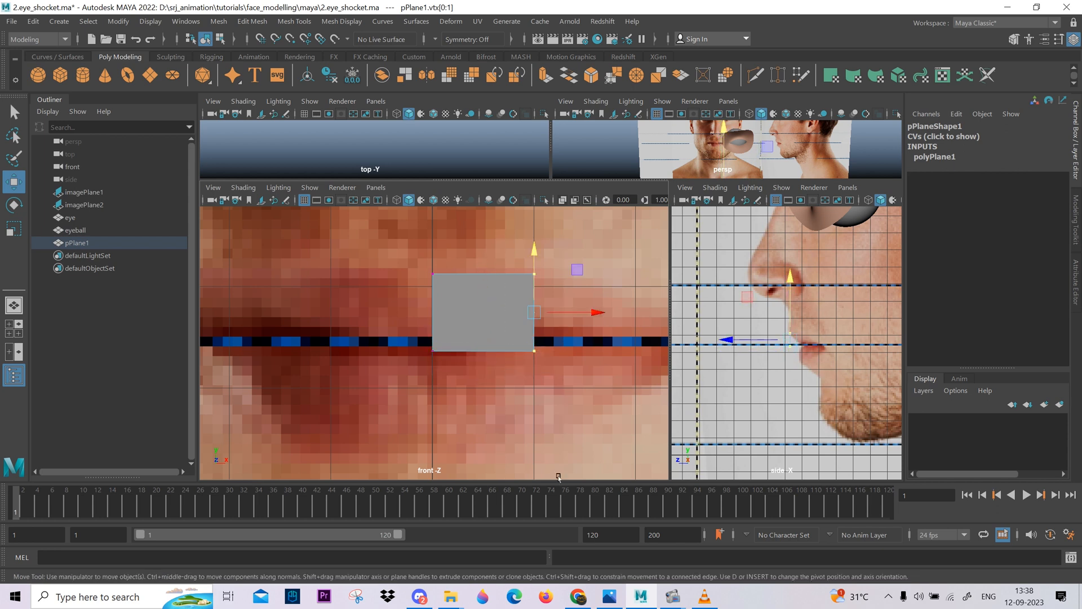
middle_click_drag(560, 385, 464, 405, "alt")
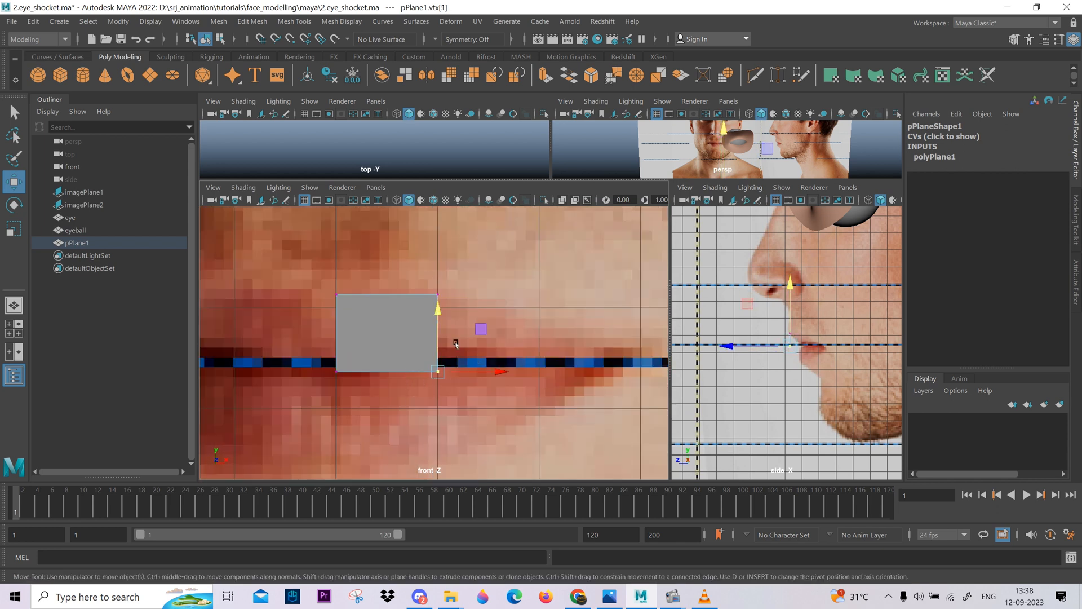
left_click_drag(438, 276, 461, 317)
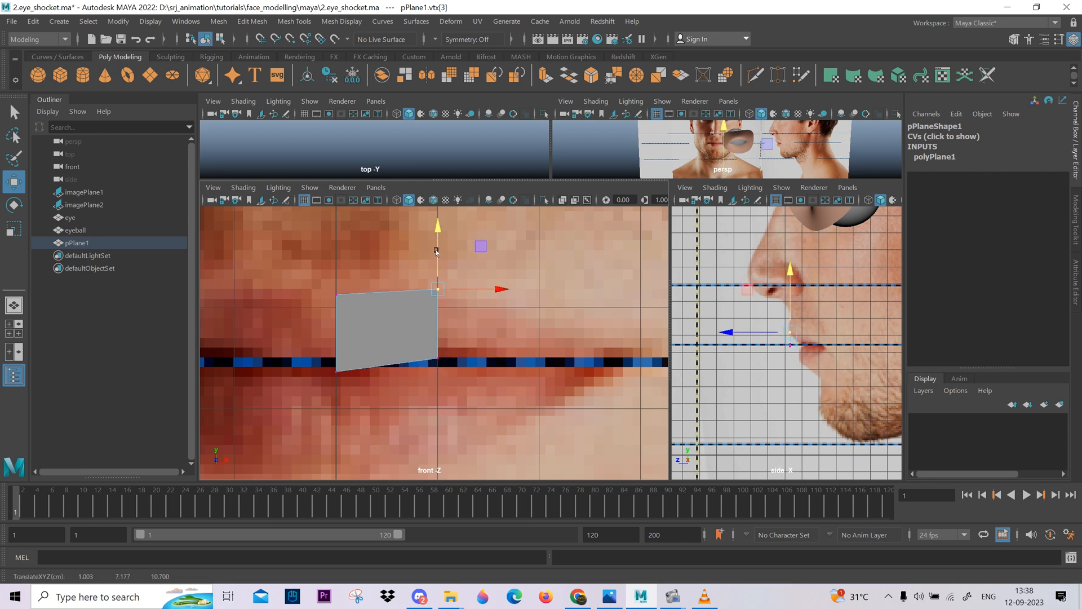
- Move the plane's two outer vertices back to about Z 10.545 to follow the lip's curve in the side view
left_click_drag(397, 248, 483, 339)
scroll(767, 309, "up", 5)
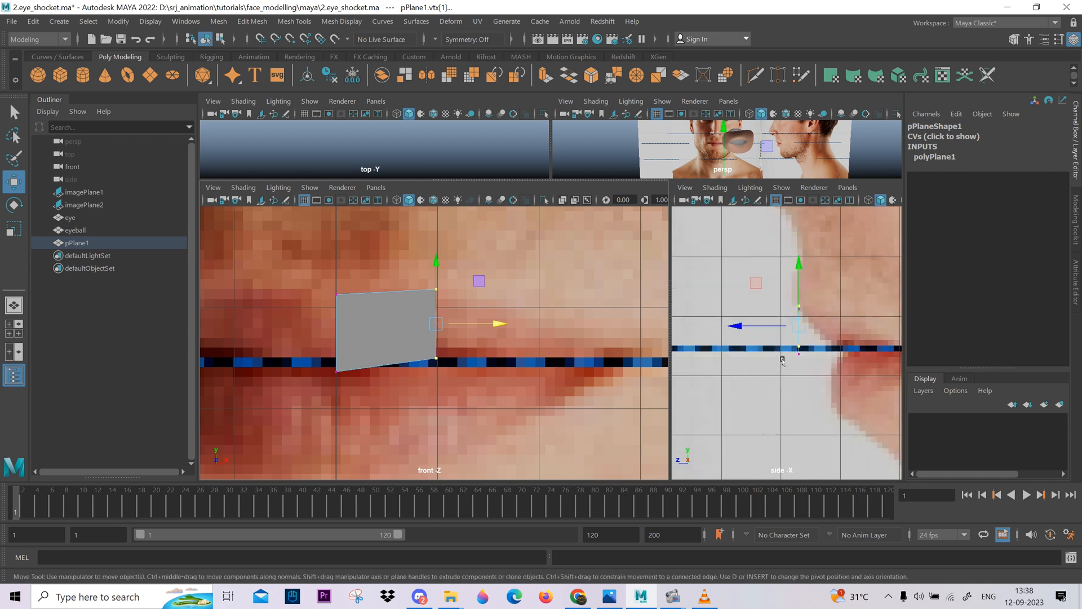
left_click_drag(767, 309, 796, 345)
scroll(372, 374, "down", 4)
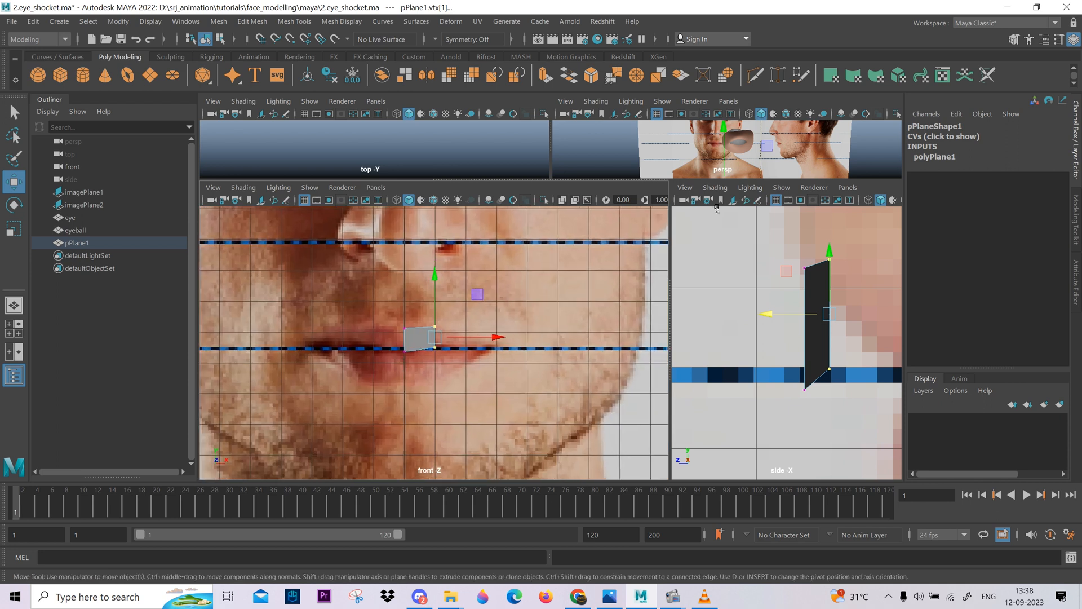
scroll(435, 342, "up", 5)
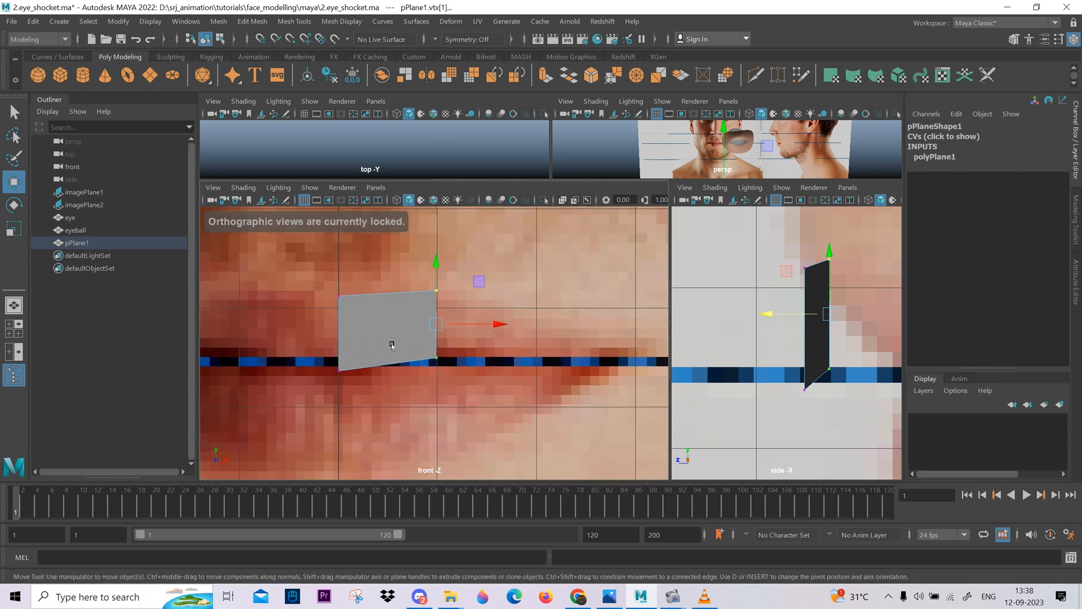
- Extrude the plane's outer vertical edge sideways along the upper lip toward the mouth corner
left_click(418, 344)
left_click_drag(418, 344, 461, 306)
right_click_drag(496, 270, 490, 331, "shift")
left_click_drag(474, 285, 568, 286)
- Lower the upper outer vertex of the extruded face to match the upper lip's outline in the front view
right_click_drag(513, 306, 483, 292)
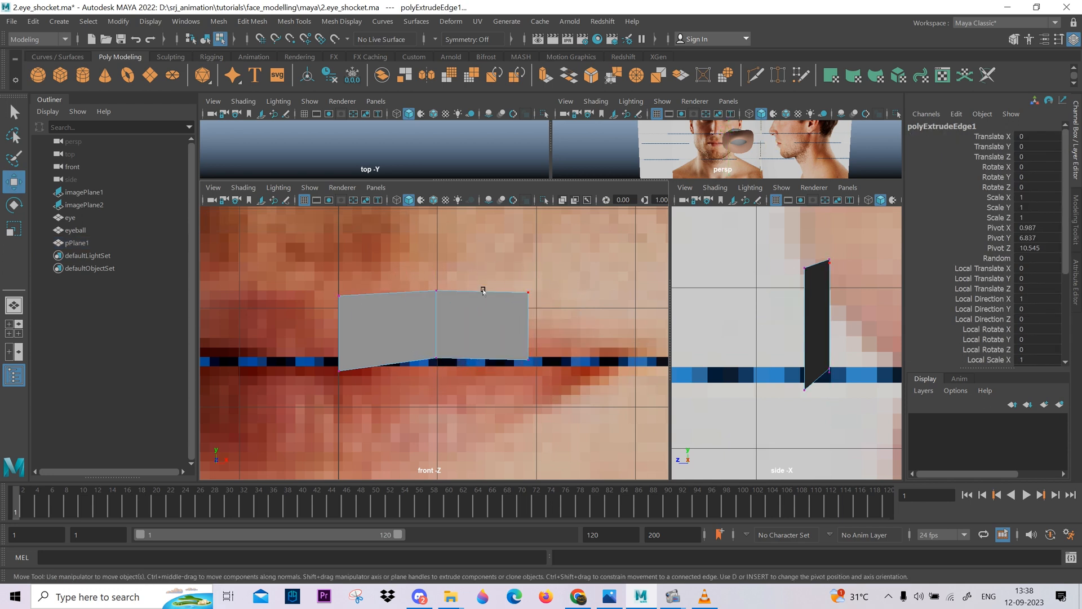
left_click_drag(536, 301, 574, 273)
key("ctrl+z")
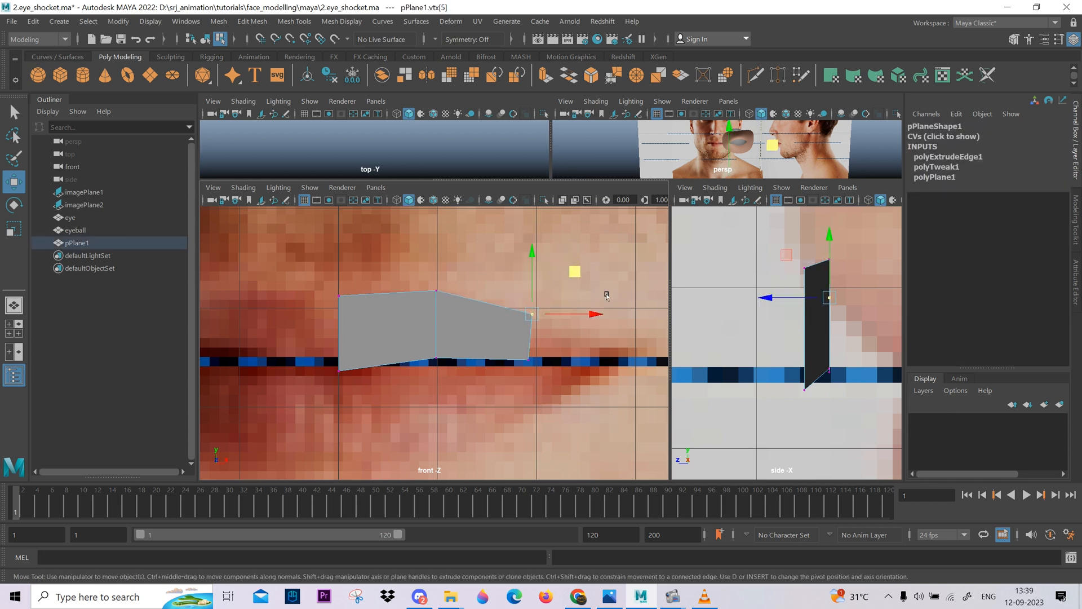
- Move the two outer vertices back to about Z 9.91 in the side view, then shift the upper one slightly farther back
left_click_drag(501, 391, 499, 392)
middle_click_drag(805, 326, 673, 337, "alt")
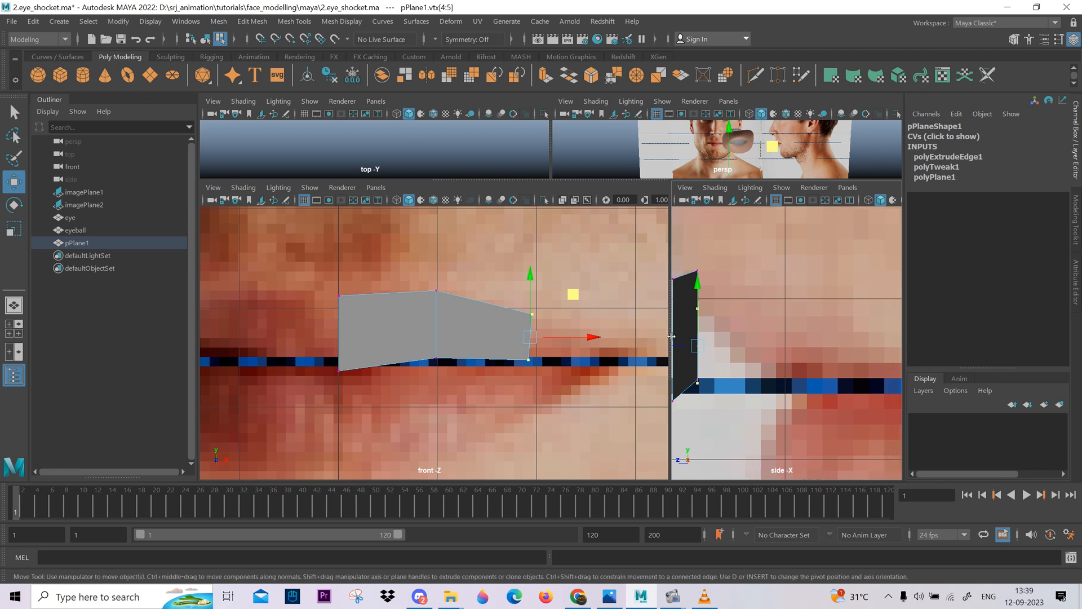
key("f")
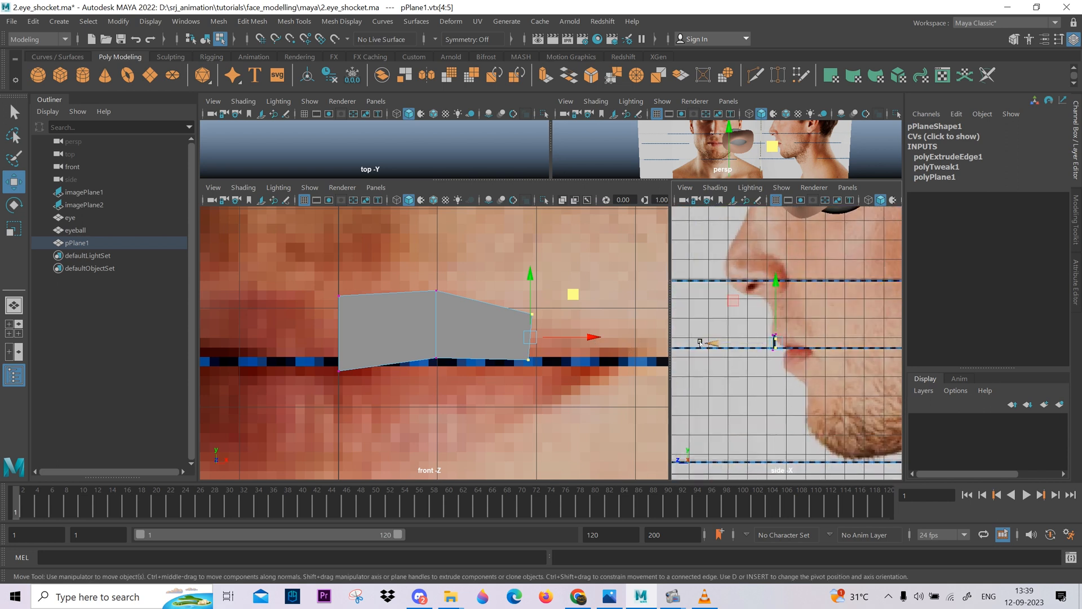
left_click_drag(719, 344, 719, 343)
scroll(723, 346, "up", 7)
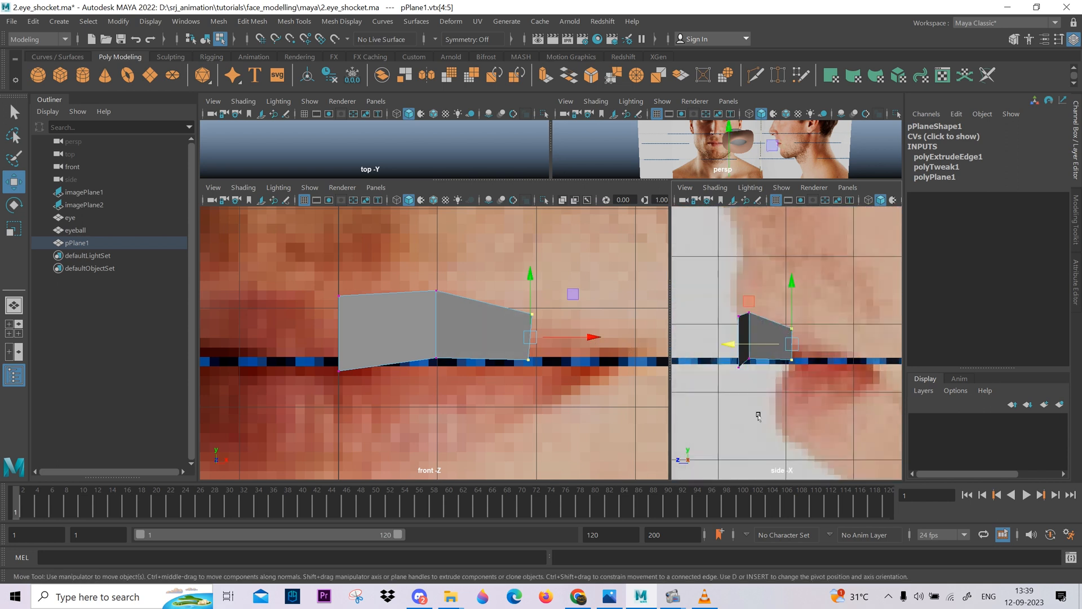
middle_click_drag(766, 416, 767, 416)
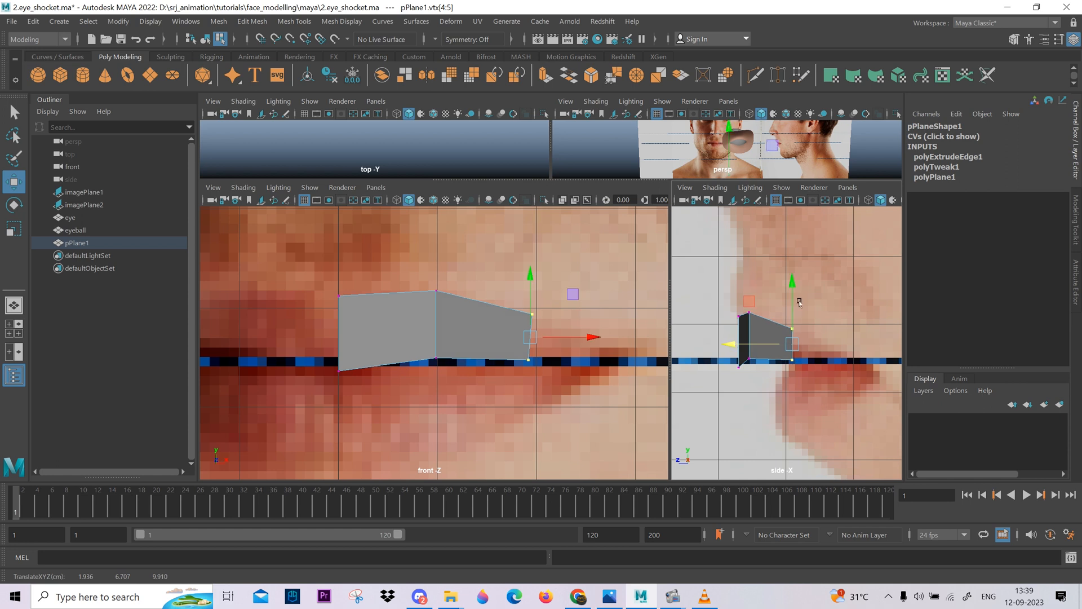
left_click_drag(790, 340, 745, 328)
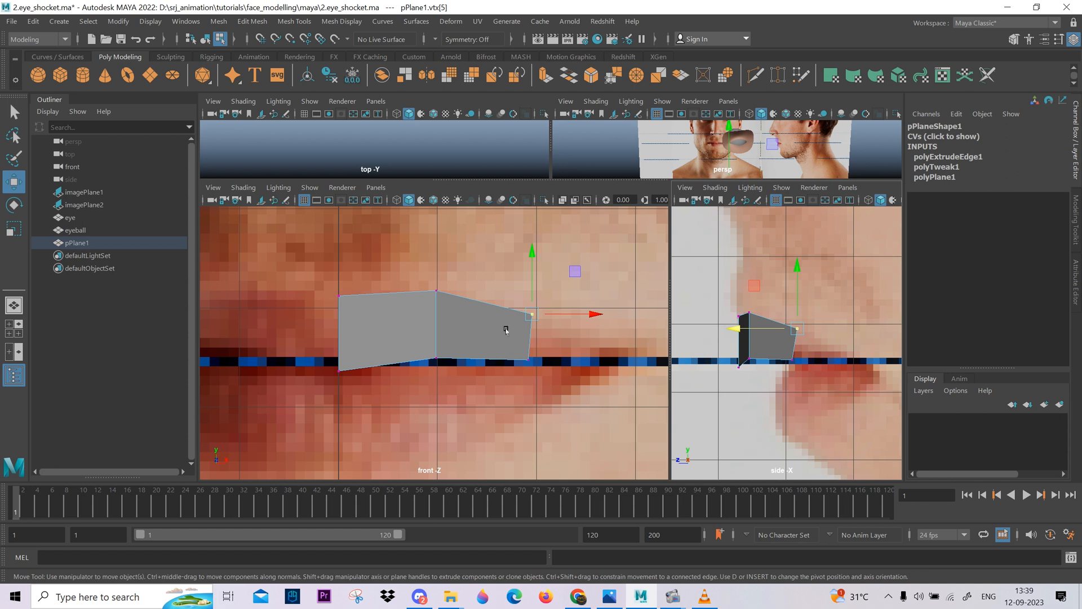
- Extrude the outermost edge of the lip strip farther toward the corner of the mouth
right_click(529, 333)
right_click(530, 332)
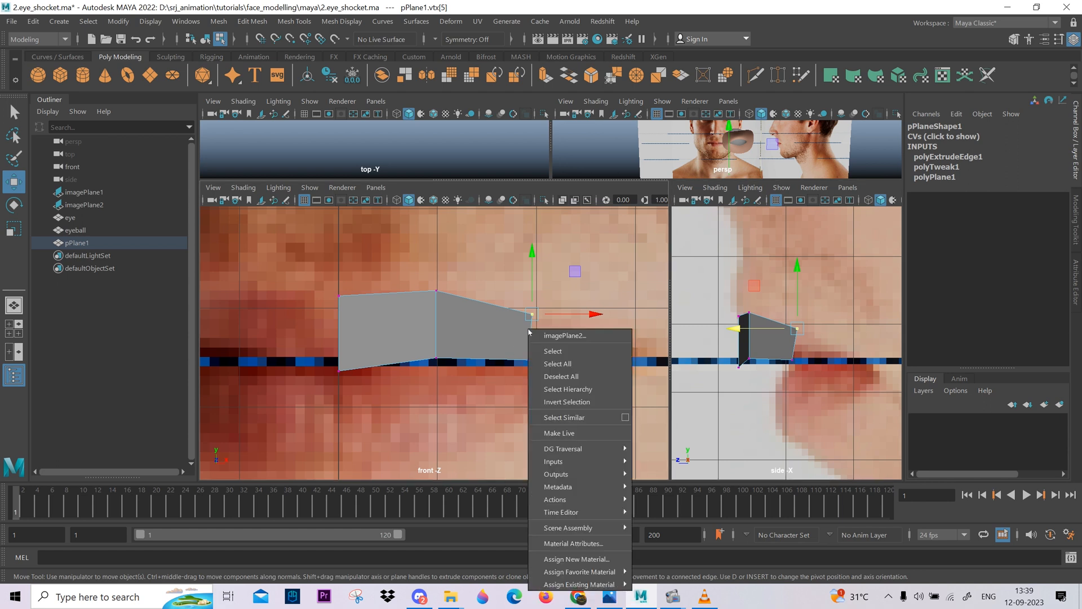
left_click(519, 339)
right_click_drag(522, 349, 514, 164)
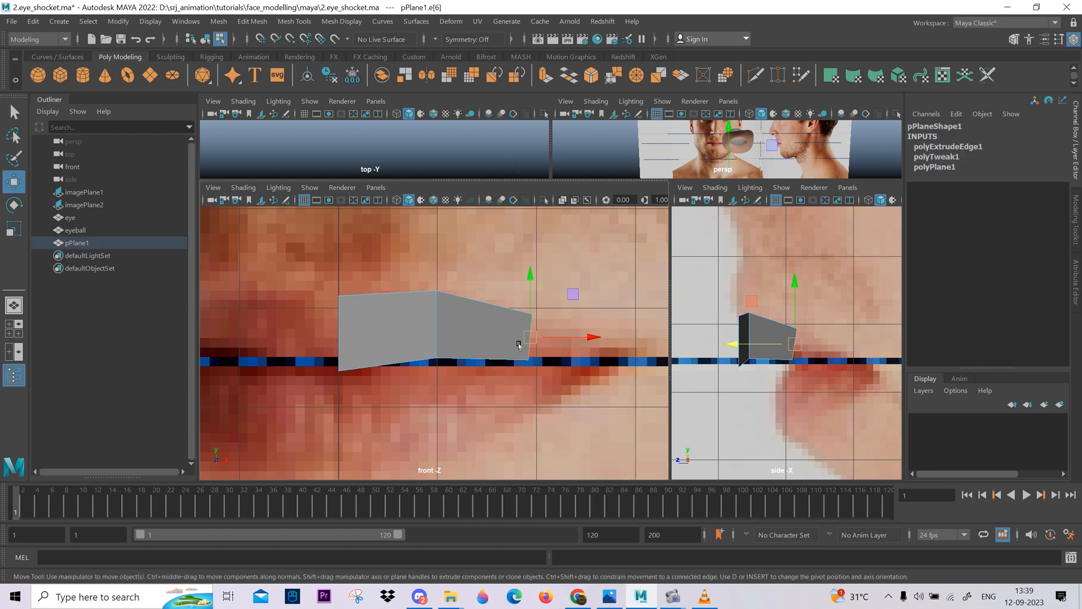
right_click_drag(567, 324, 555, 363, "shift")
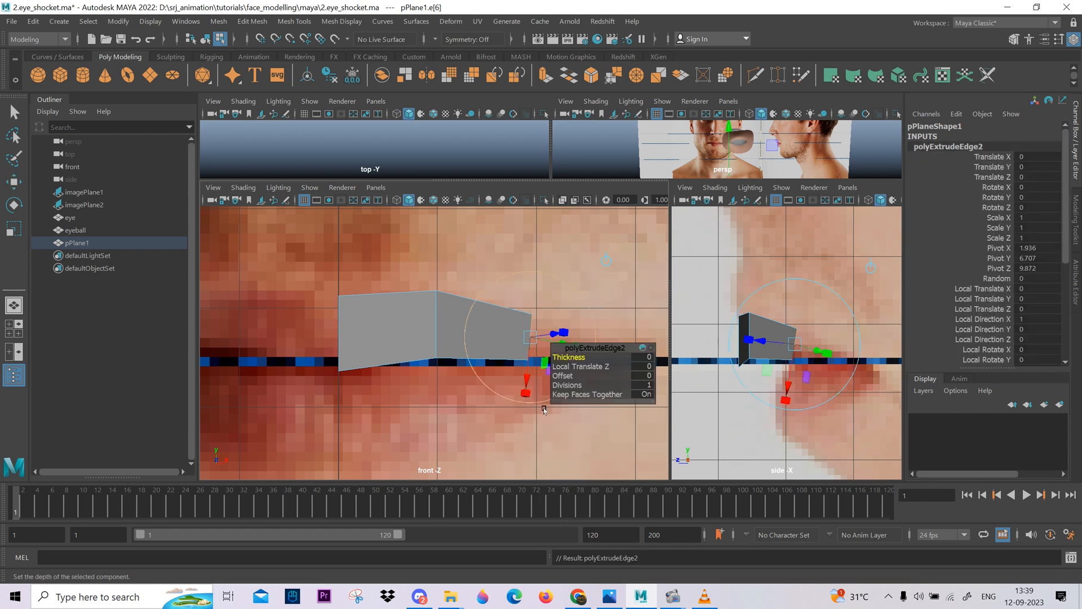
key("w")
left_click_drag(569, 294, 634, 295)
- Move the new face's upper outer vertex down to about X 2.717, Y 6.622, near the mouth corner
middle_click_drag(581, 368, 441, 357, "alt")
right_click_drag(442, 357, 538, 462, "alt")
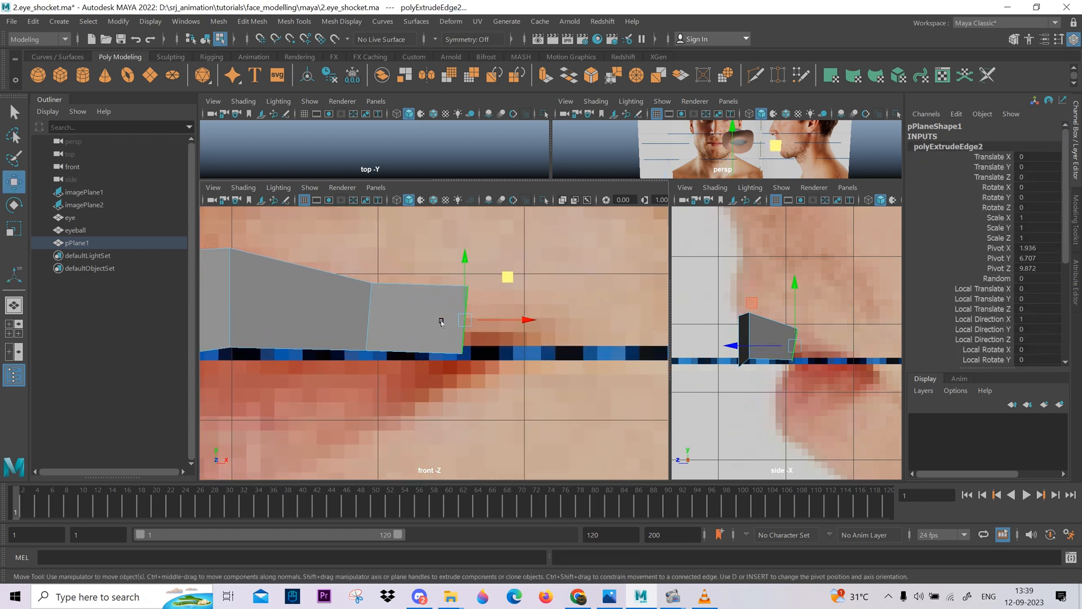
right_click_drag(448, 322, 368, 264)
left_click_drag(429, 264, 500, 303)
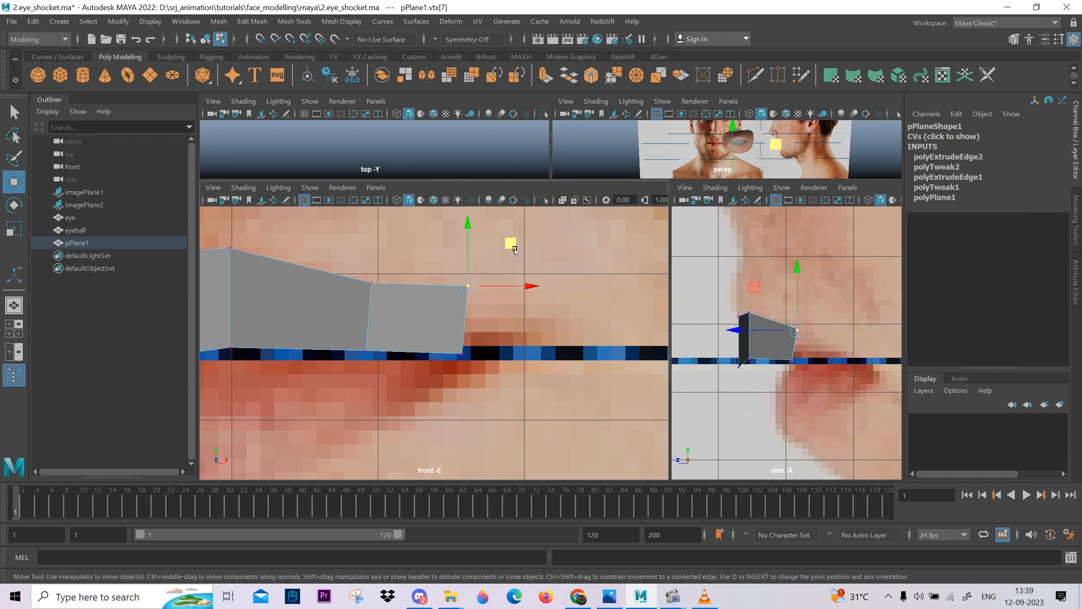
left_click_drag(514, 251, 531, 291)
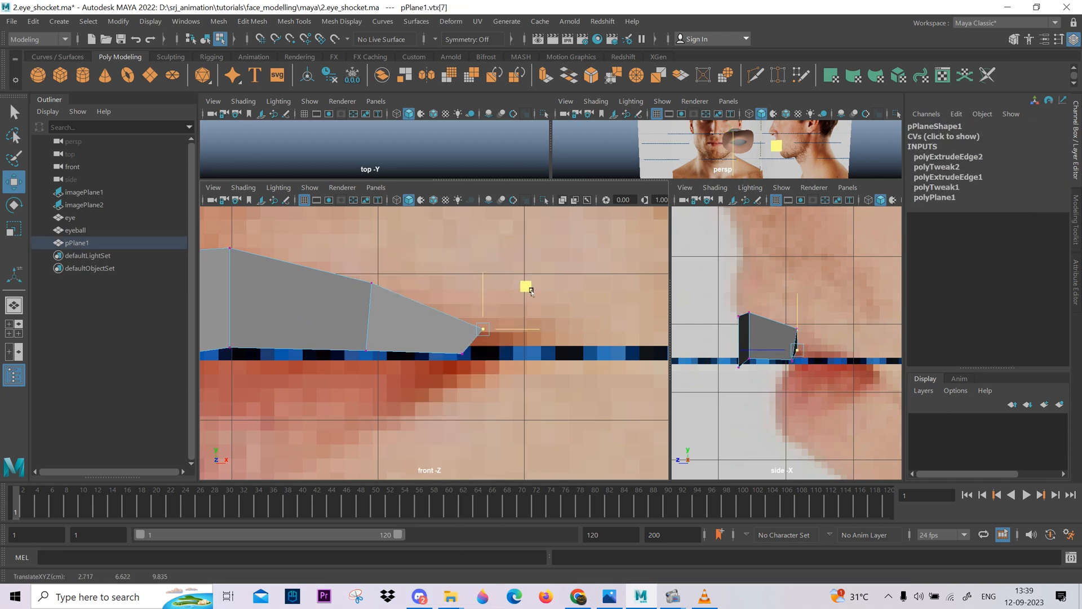
left_click_drag(446, 345, 470, 365)
right_click_drag(728, 376, 835, 375, "alt")
left_click_drag(430, 340, 470, 360)
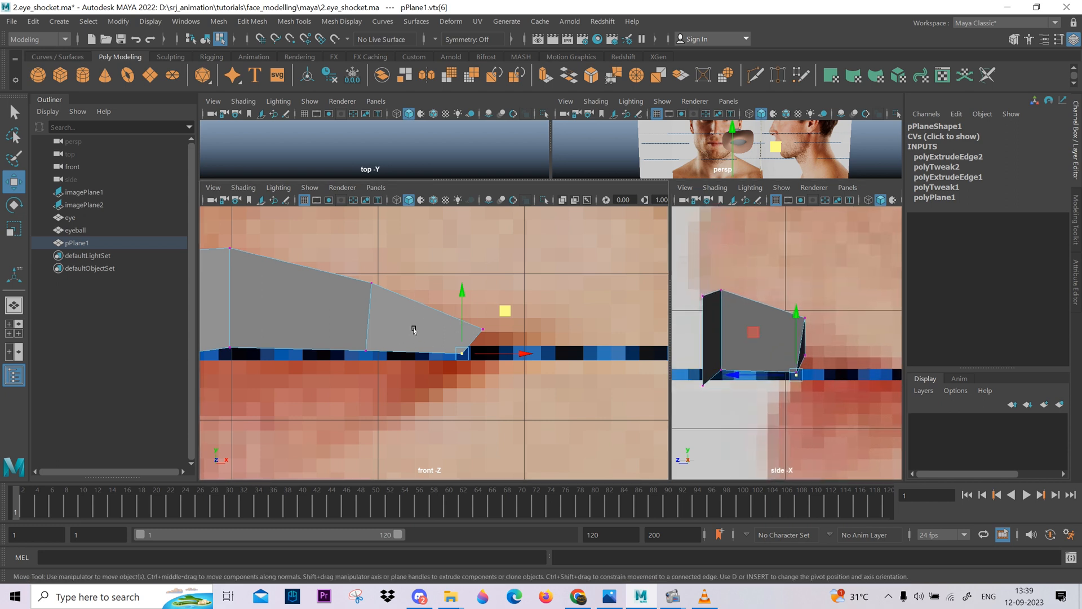
right_click(434, 329)
right_click(413, 313)
right_click(410, 299)
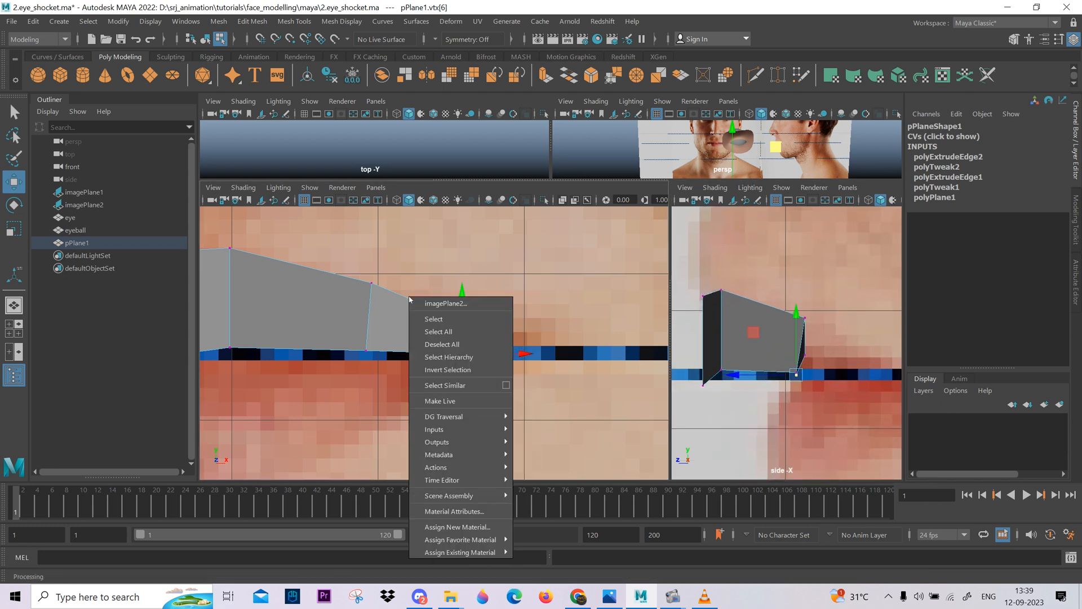
left_click(410, 240)
right_click(369, 284)
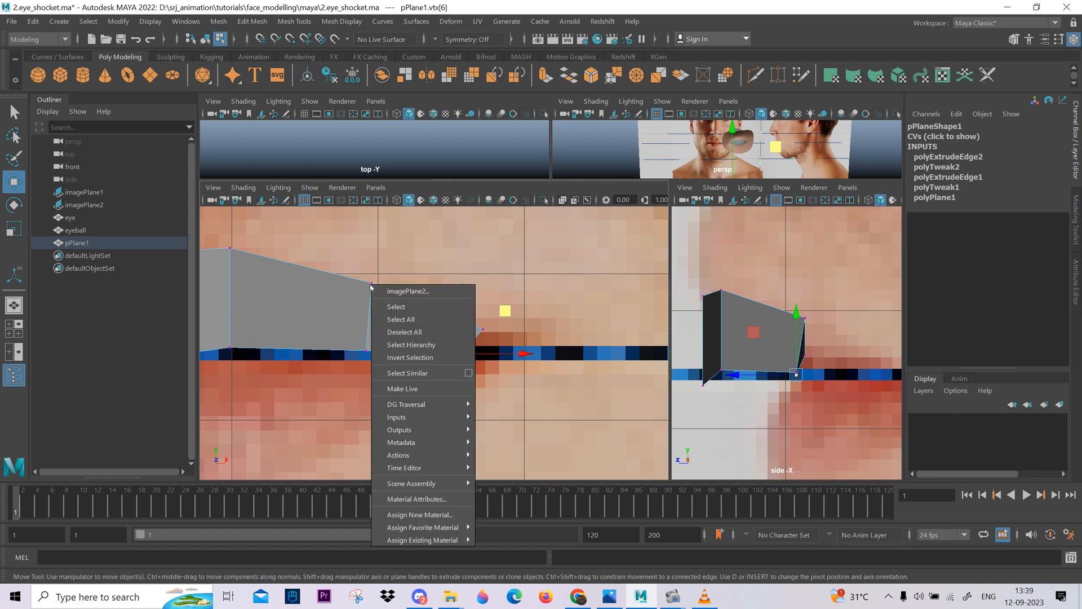
right_click(371, 287)
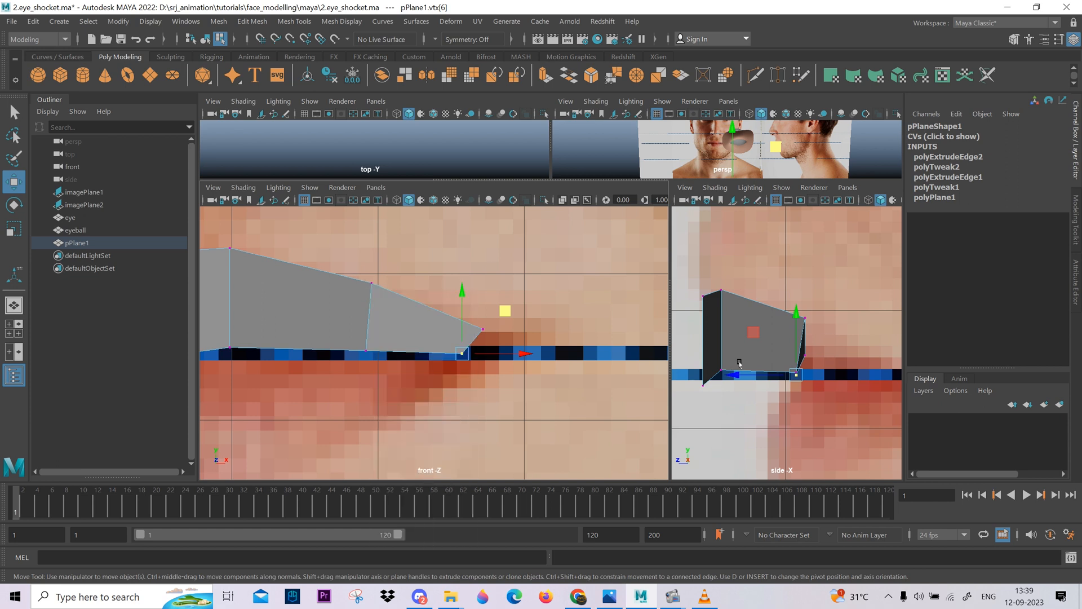
- Move the strip's outermost edge back to about Z 9.228 in the side view
right_click_drag(748, 351, 856, 244)
right_click_drag(725, 335, 727, 207)
left_click_drag(751, 365, 806, 379)
middle_click_drag(825, 398, 702, 393, "alt")
middle_click_drag(741, 406, 768, 407)
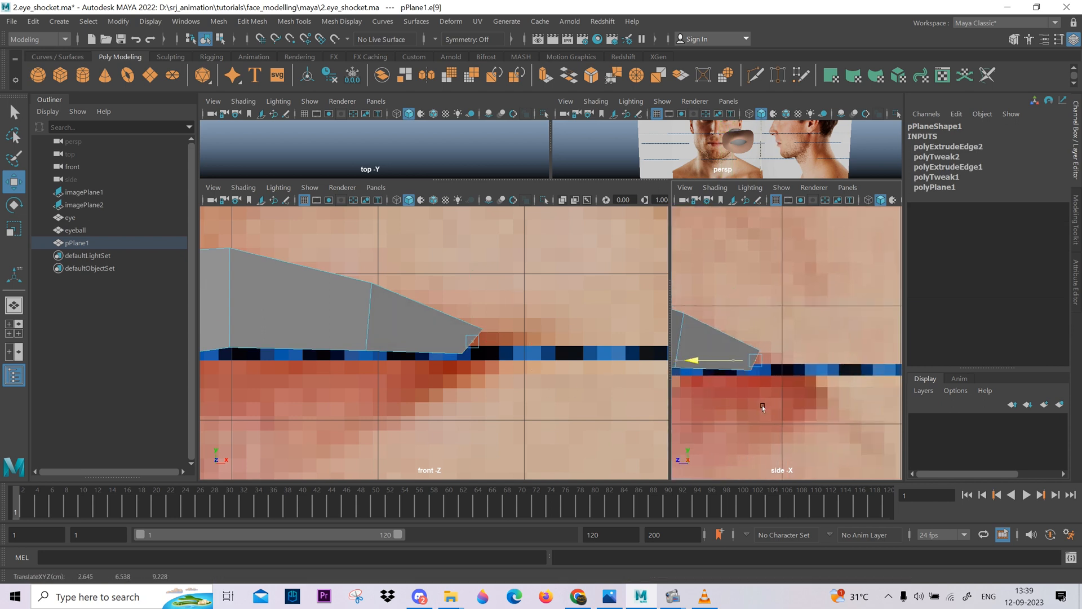
- Extrude the outermost edge toward the mouth corner and pull its upper outer vertex out to about X 2.948, Y 6.570
right_click_drag(447, 319, 445, 342, "shift")
left_click_drag(514, 299, 532, 304)
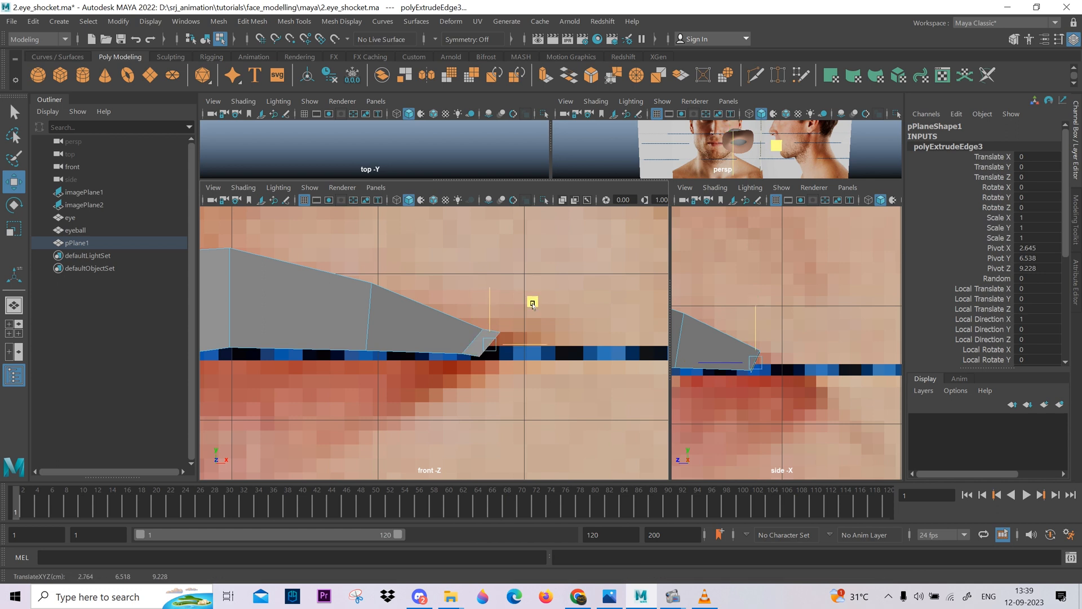
right_click_drag(473, 342, 414, 263)
mouse_move(545, 299)
left_mouse_down()
mouse_move(488, 362)
mouse_move(557, 301)
left_mouse_up()
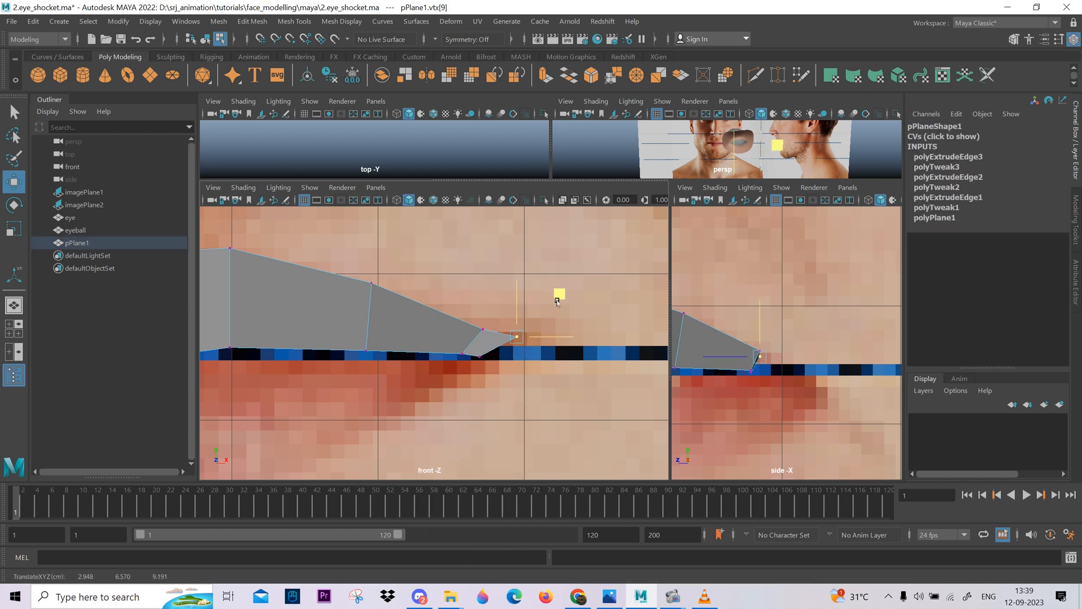
- In the side view, move the new face's upper outer vertex back to about Z 8.634 and the lower one to about Z 9.113
scroll(752, 296, "down", 2)
left_click_drag(722, 314, 774, 334)
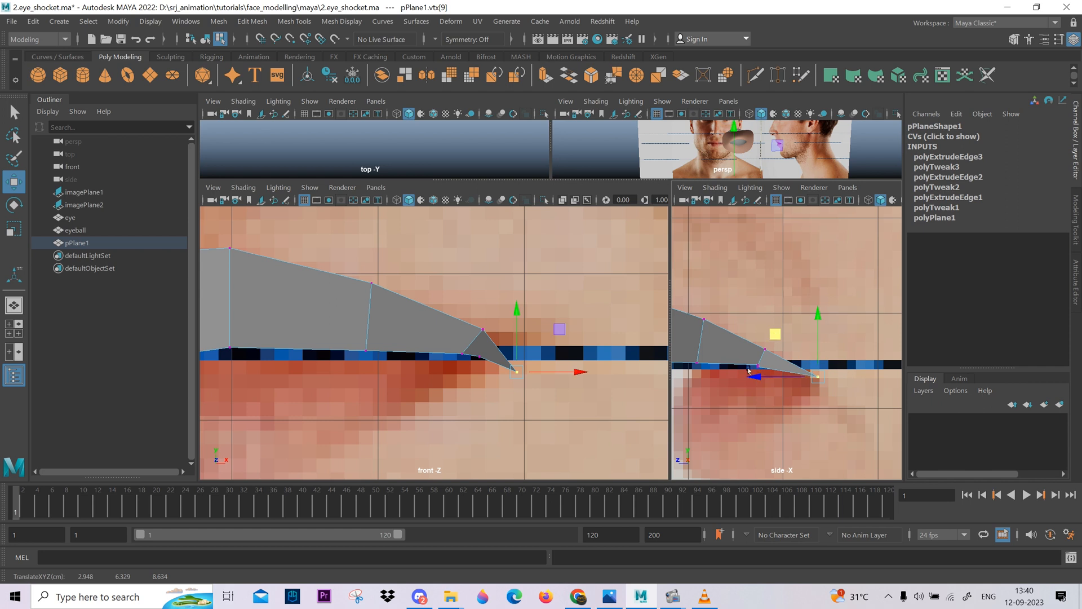
left_click(484, 359)
left_click(479, 356)
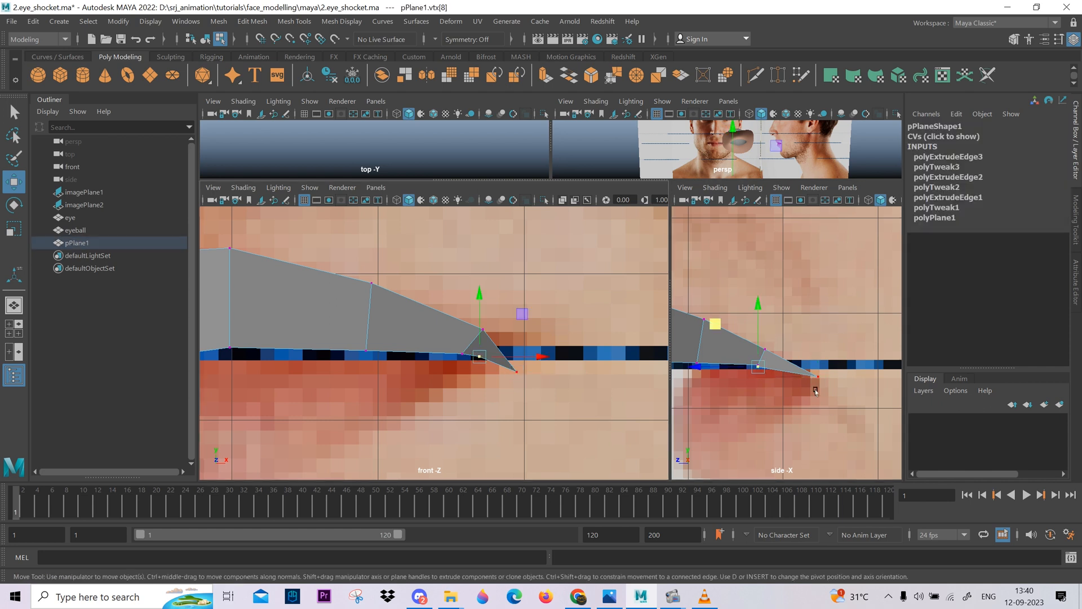
middle_click_drag(816, 426, 813, 382, "alt")
scroll(813, 382, "up", 2)
left_click_drag(684, 314, 702, 314)
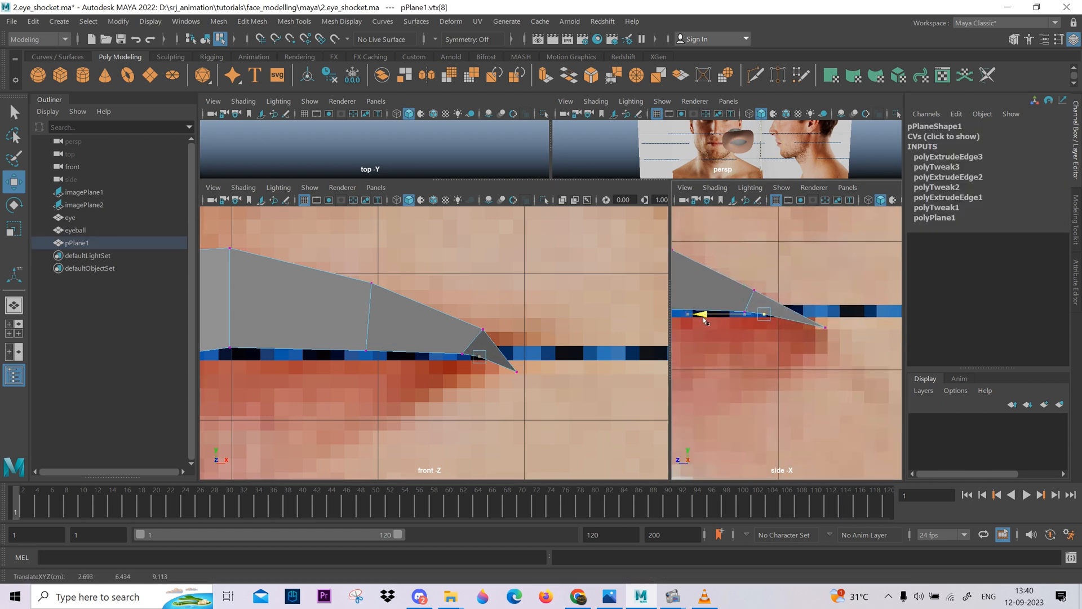
- Raise the tip vertex to the mouth corner line and shift it outward to about X 3.000 in the front view
left_click(825, 327)
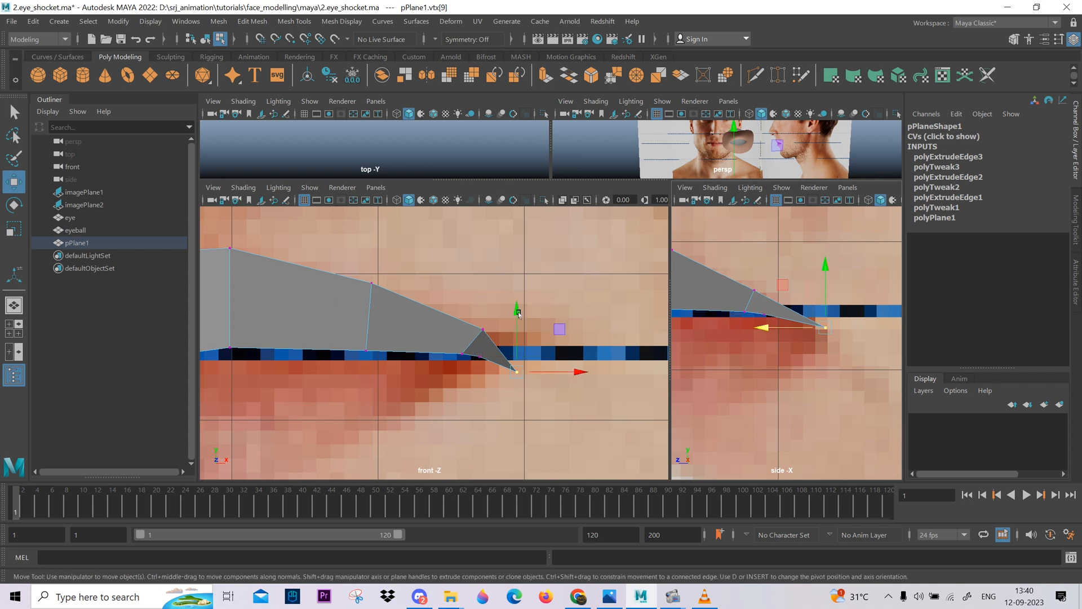
left_click_drag(518, 314, 518, 281)
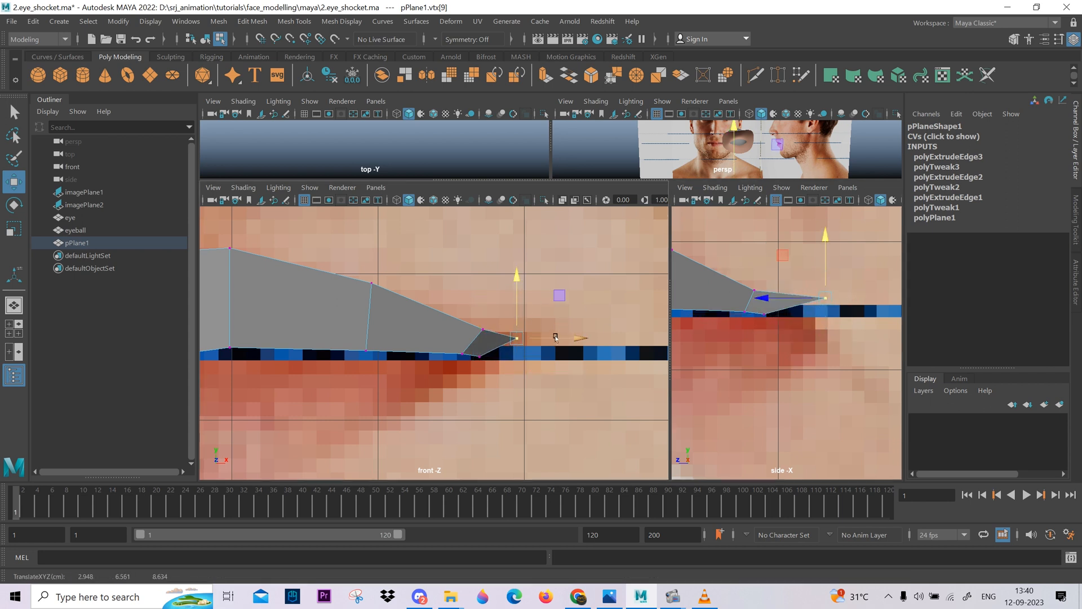
left_click_drag(556, 337, 562, 337)
left_click_drag(520, 282, 522, 278)
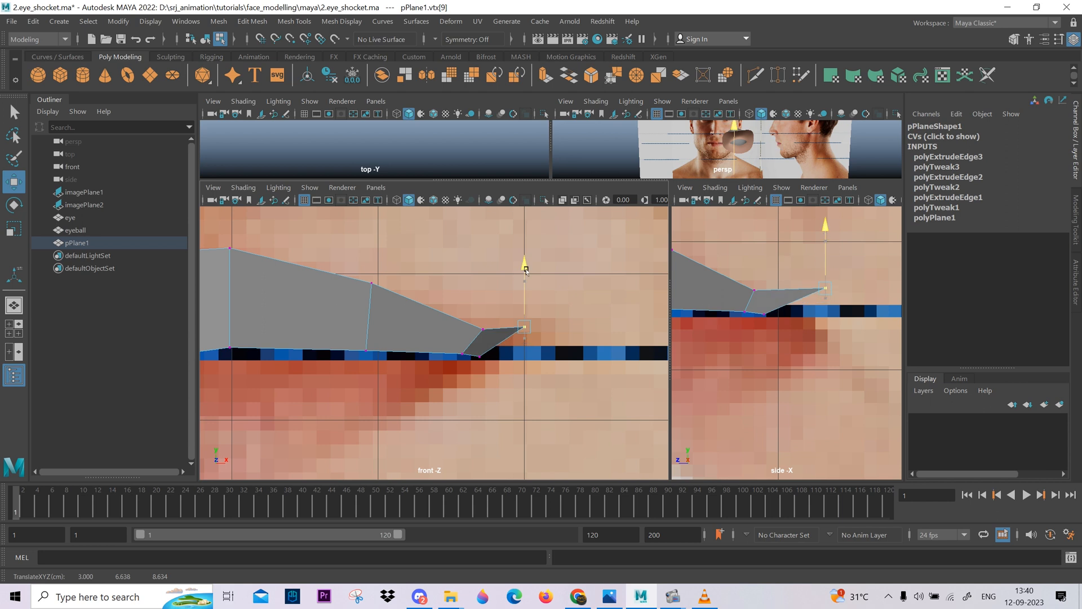
left_click_drag(829, 256, 830, 313)
key("ctrl+z")
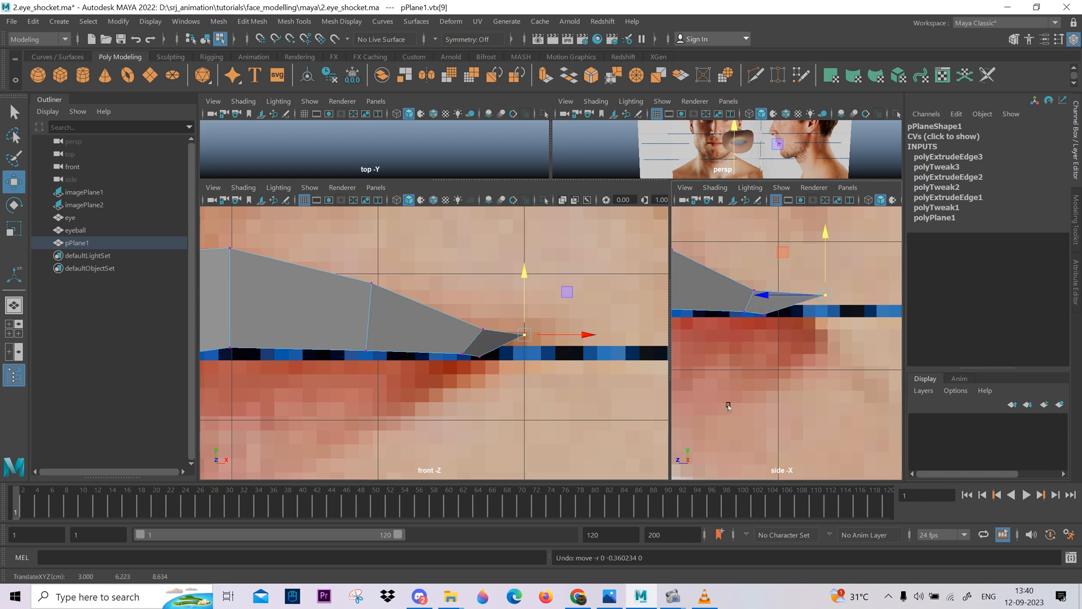
- Nudge the last face's inner upper vertex up and inward, and place its lower outer vertex at about X 2.690, Y 6.457
left_click_drag(461, 328, 507, 341)
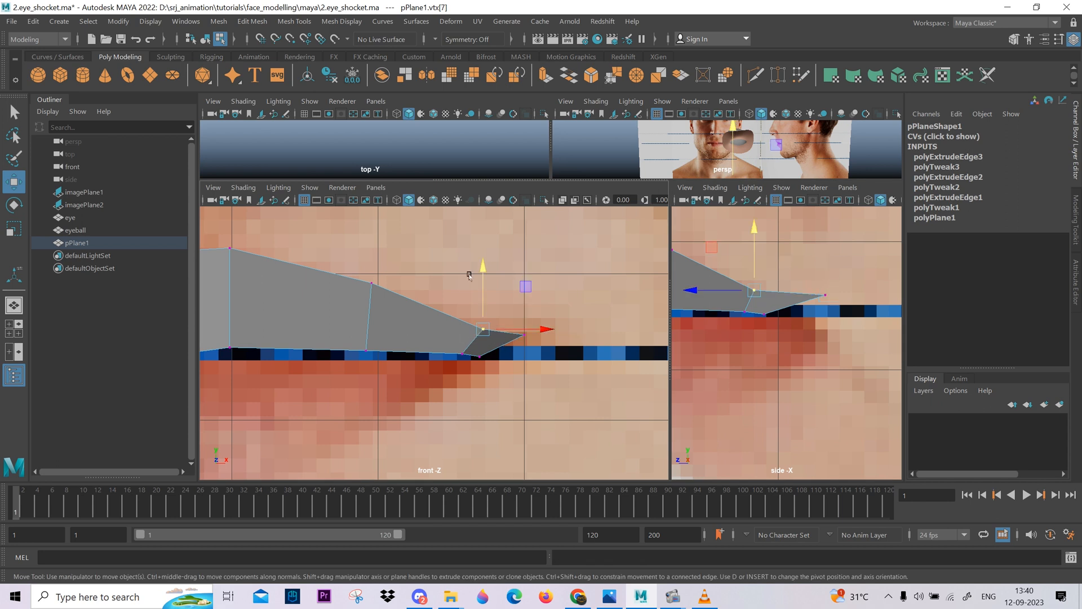
mouse_move(531, 292)
left_mouse_down()
mouse_move(523, 282)
mouse_move(522, 310)
left_mouse_up()
left_click(480, 356)
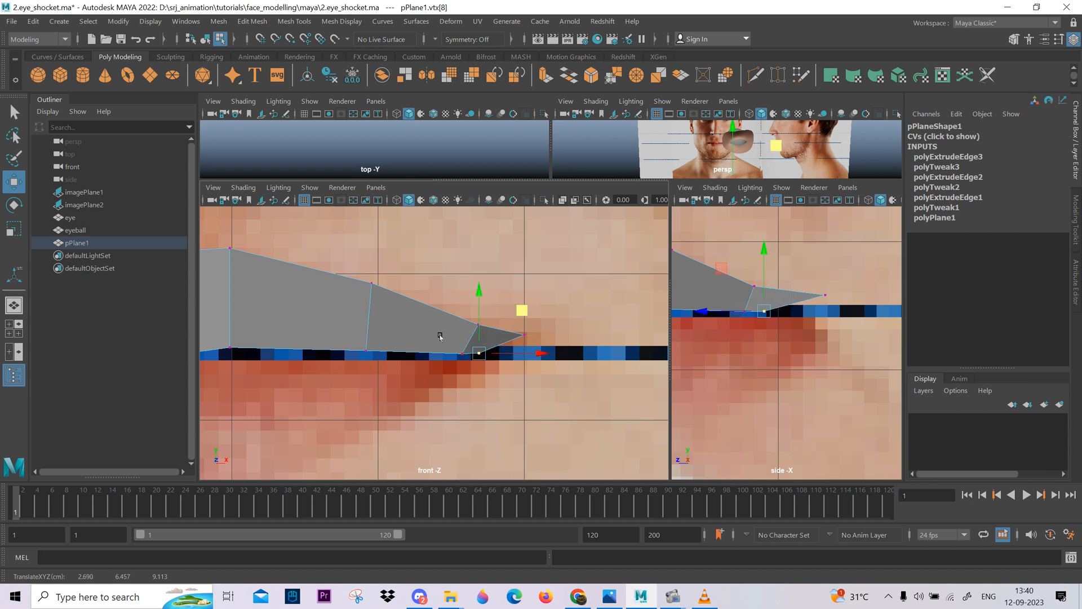
left_click_drag(439, 336, 467, 369)
left_click_drag(823, 254, 840, 335)
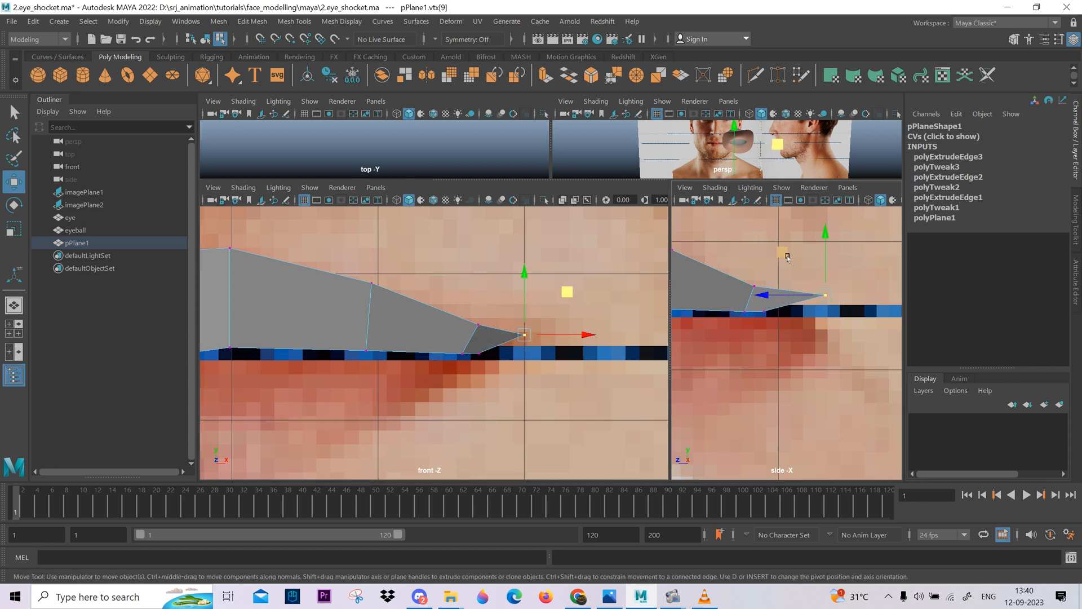
left_click_drag(774, 323, 775, 324)
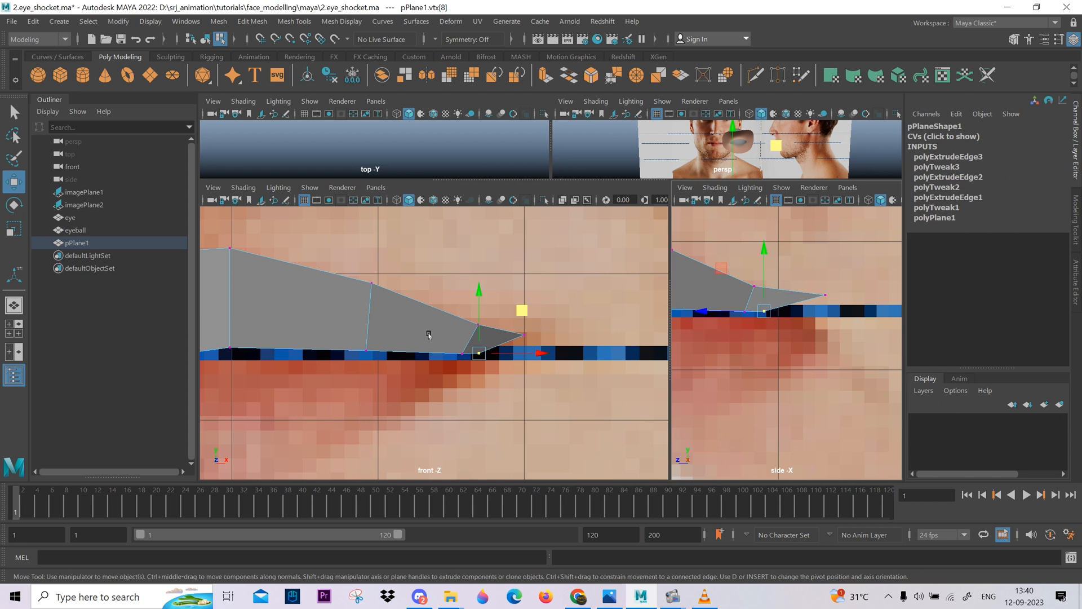
left_click_drag(437, 295, 489, 362)
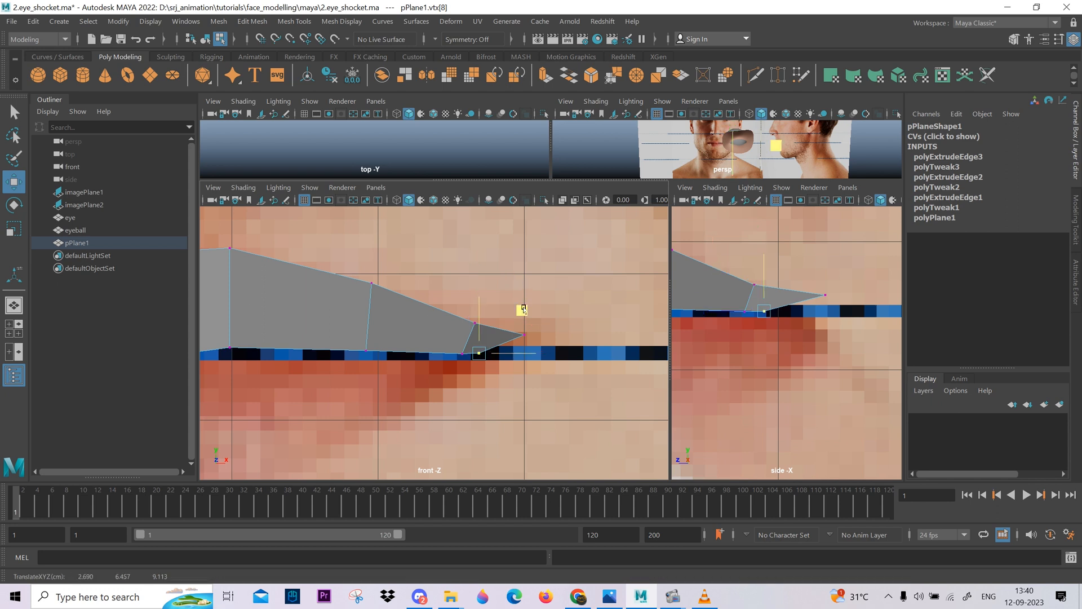
- Extrude the lower edge of the mouth-corner face downward toward the lower lip
right_click_drag(503, 252, 503, 235)
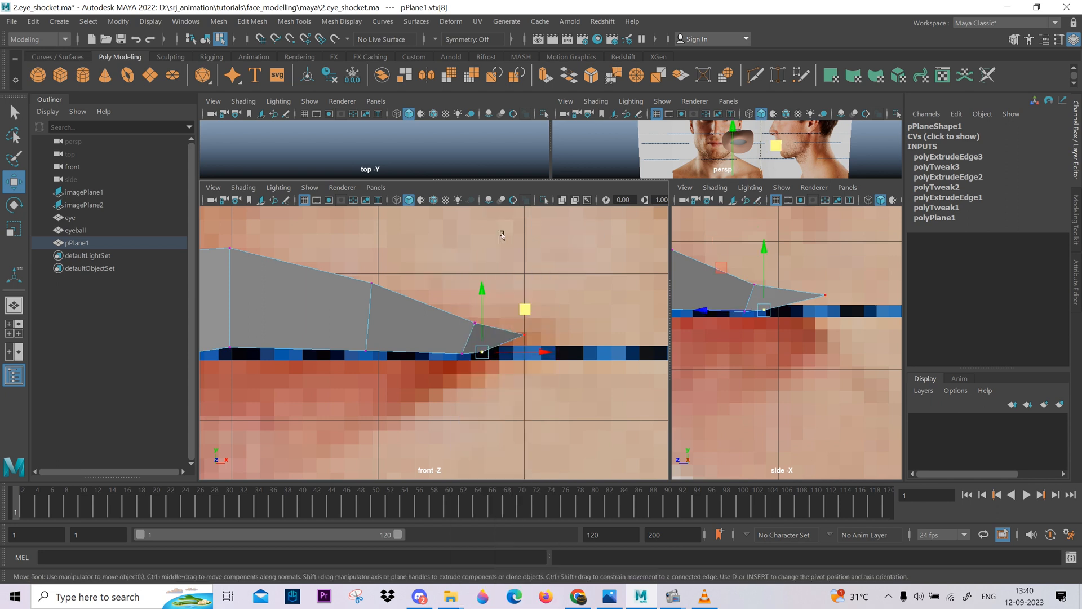
left_click(483, 349)
right_click_drag(484, 349, 488, 297, "shift")
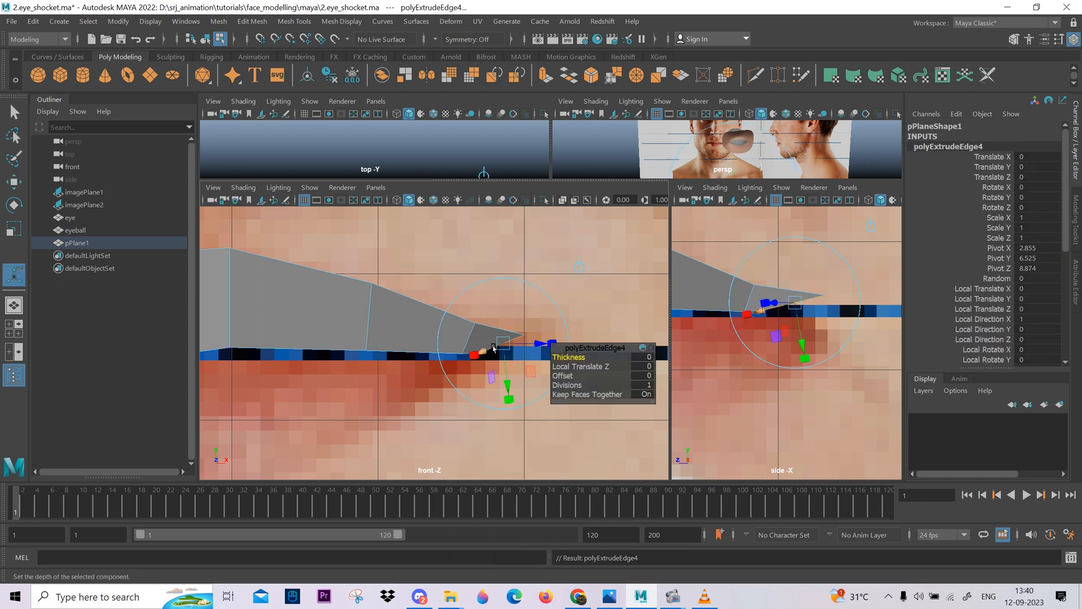
left_click_drag(536, 299, 523, 344)
- Reposition the extruded face's lower vertices below the mouth line and lower the tip vertex slightly in the front view
right_click_drag(503, 361, 449, 253)
left_click_drag(452, 370, 485, 403)
left_click_drag(521, 335, 506, 317)
left_click_drag(501, 356, 526, 378)
left_click_drag(552, 330, 527, 347)
left_click_drag(545, 303, 512, 342)
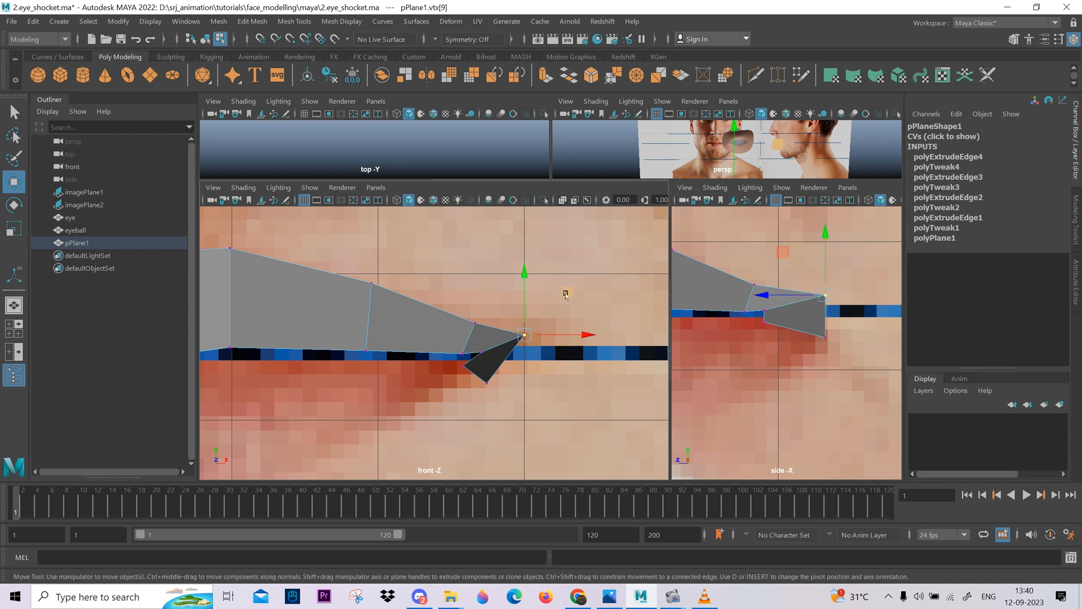
left_click_drag(566, 293, 566, 296)
- Move the extruded face's lower outer vertex to about X 2.737, Y 6.290 and forward to about Z 9.071
left_click_drag(529, 341, 509, 317)
left_click(464, 366)
left_click_drag(829, 317, 819, 340)
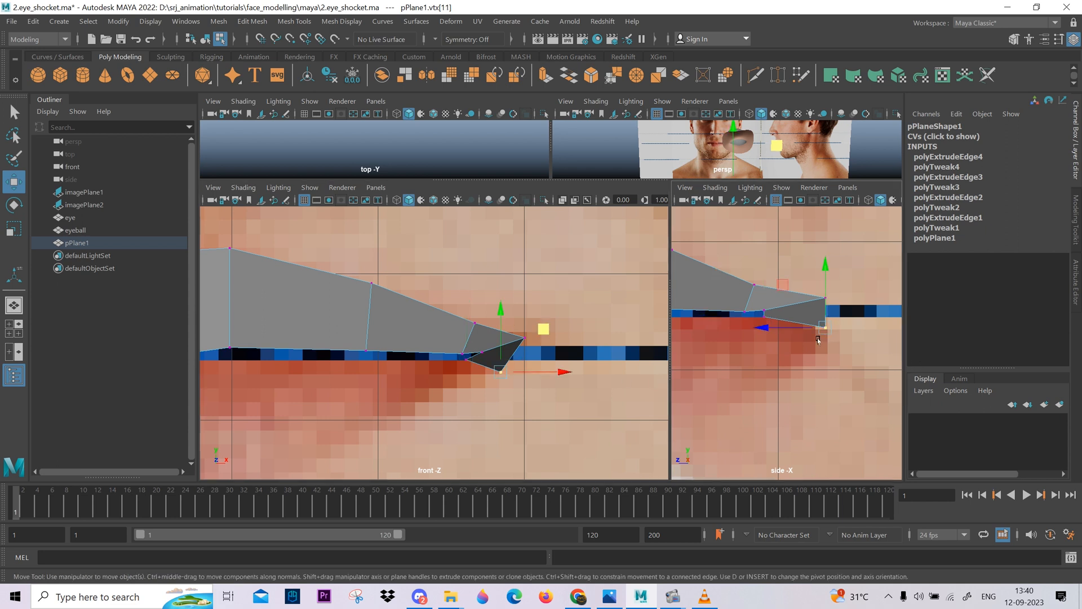
left_click_drag(760, 323, 934, 326)
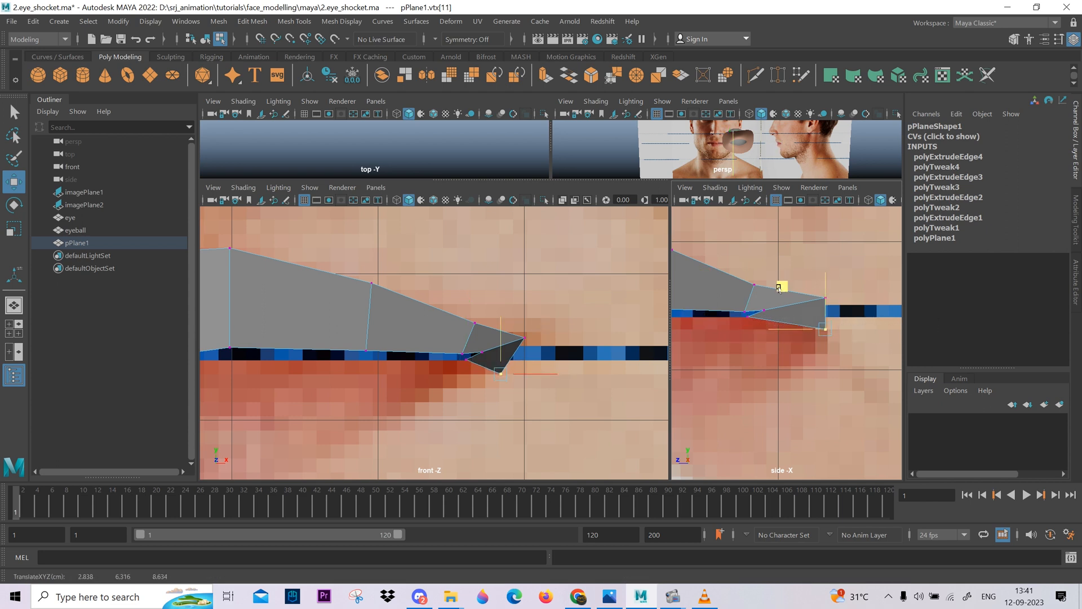
middle_click_drag(783, 284, 710, 349)
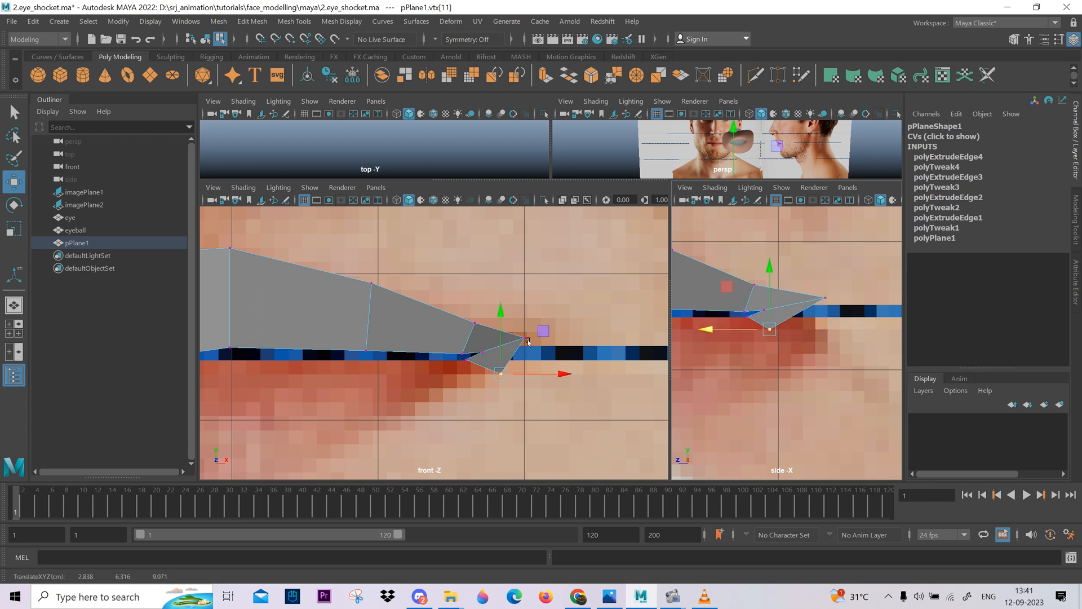
middle_click_drag(542, 333, 534, 335)
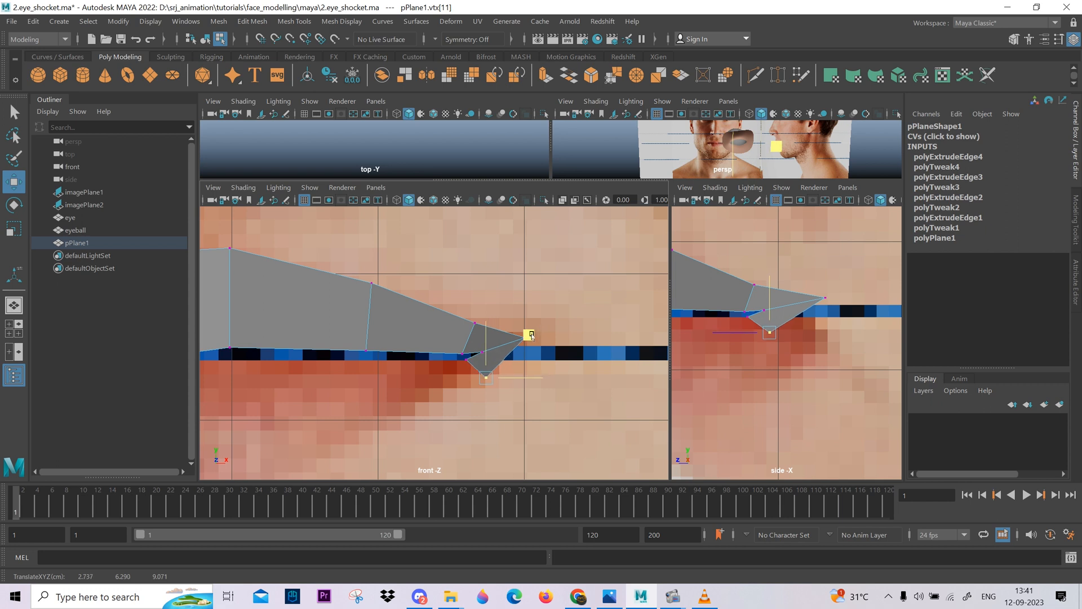
- Move the tip vertex to about X 3.034, Y 6.537, and shift the corner face's upper inner vertex slightly outward
left_click(528, 338)
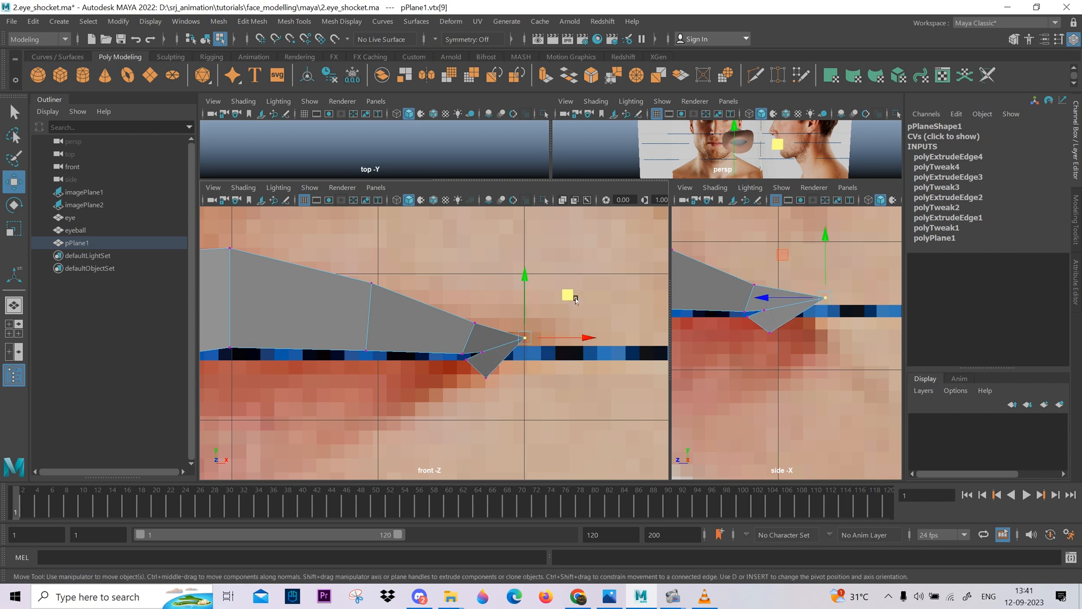
middle_click_drag(575, 299, 596, 320)
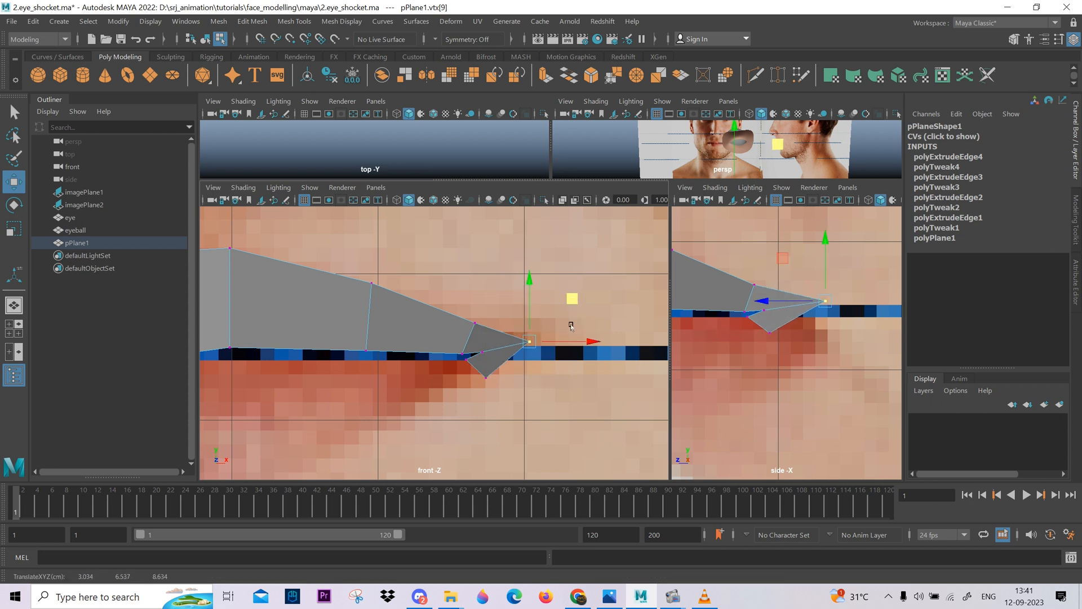
left_click_drag(497, 328, 498, 328)
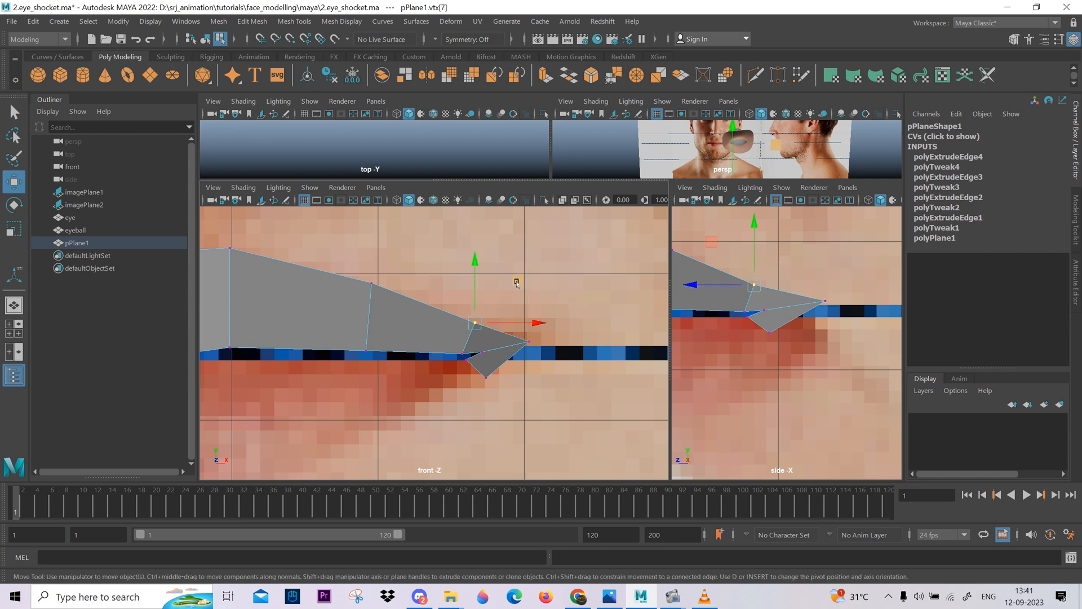
- Refine the extruded face's lowest vertex to about X 2.734, Y 6.305, Z 9.076 using the front and side views
left_click(486, 376)
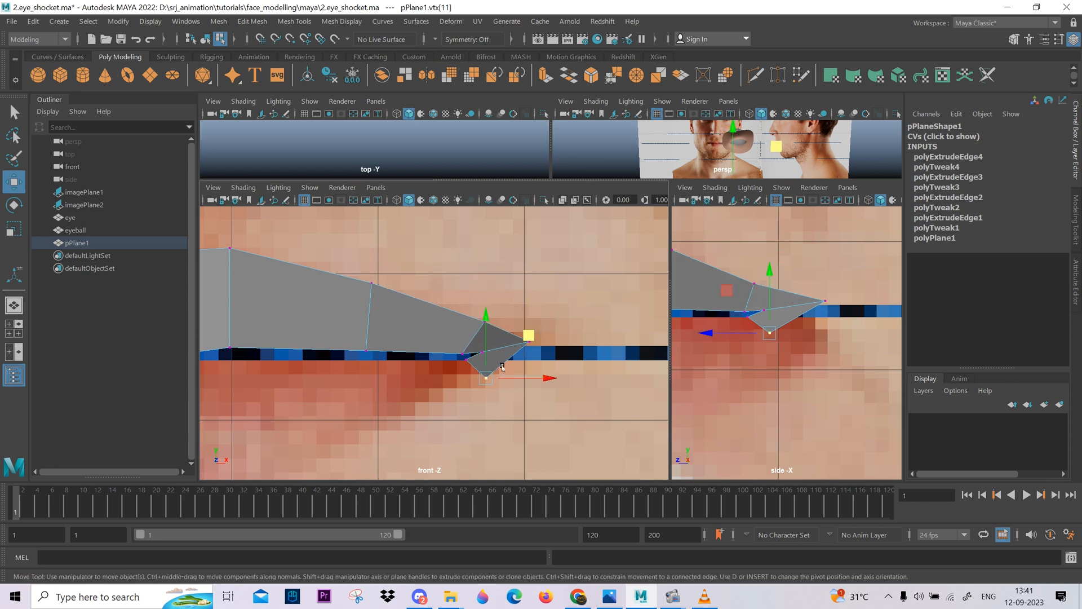
left_click_drag(531, 336, 540, 337)
scroll(738, 368, "down", 5)
scroll(801, 319, "up", 3)
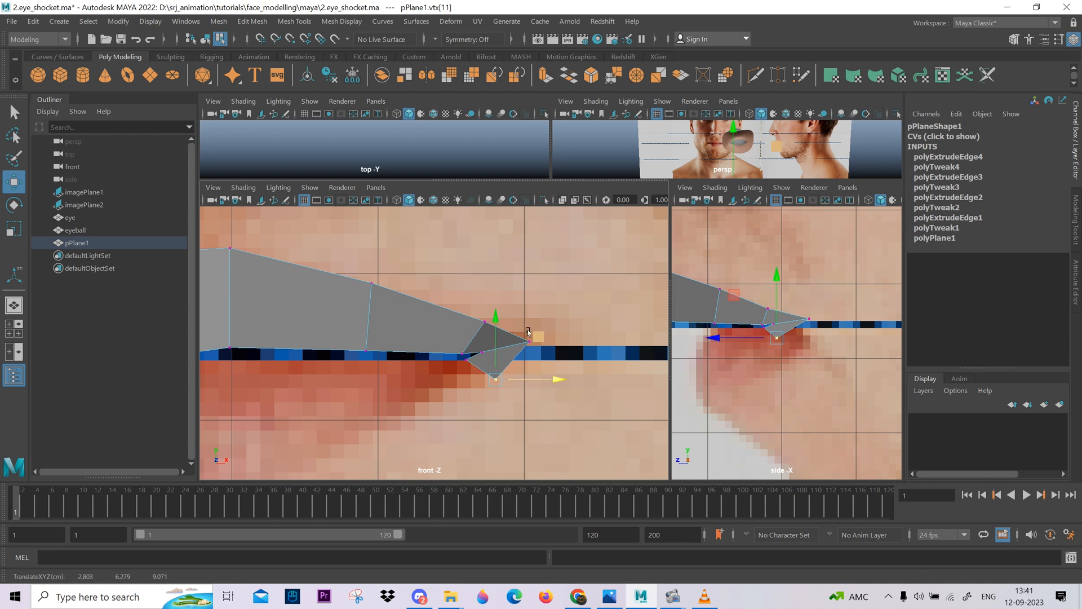
left_click_drag(536, 336, 526, 330)
left_click_drag(717, 340, 715, 347)
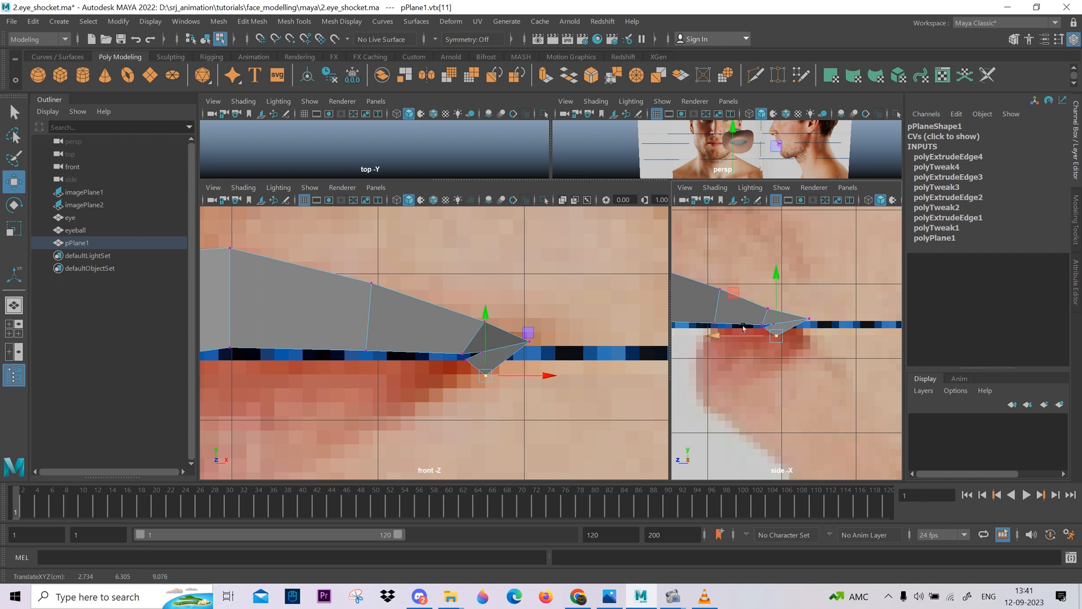
- Move the corner face's upper inner vertex back to about Z 8.993 in the side view
left_click(768, 309)
scroll(785, 344, "up", 4)
middle_click_drag(766, 327, 784, 366, "alt")
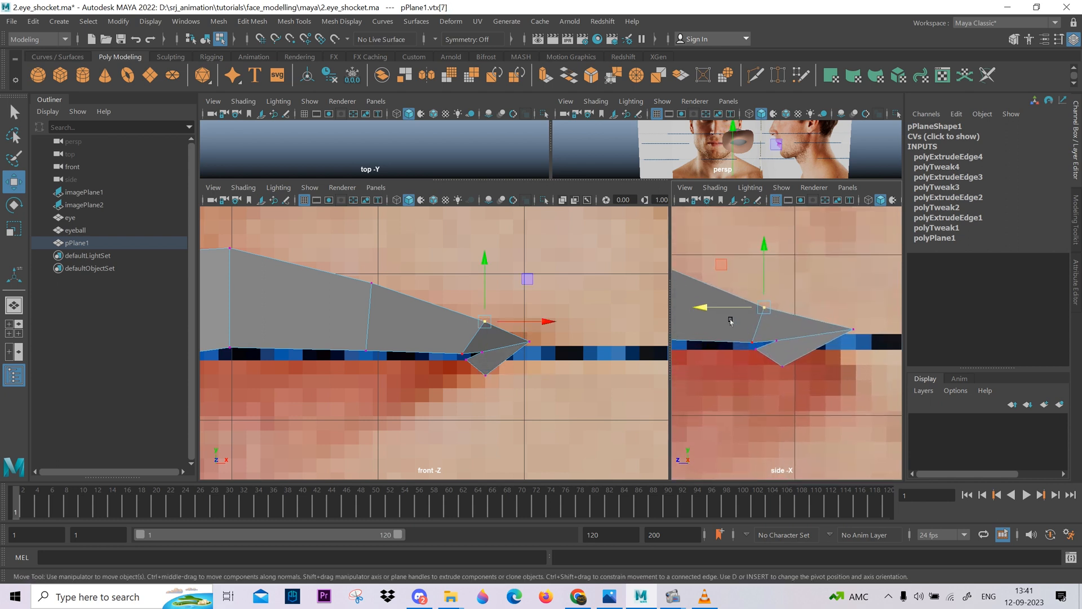
left_click_drag(703, 307, 736, 307)
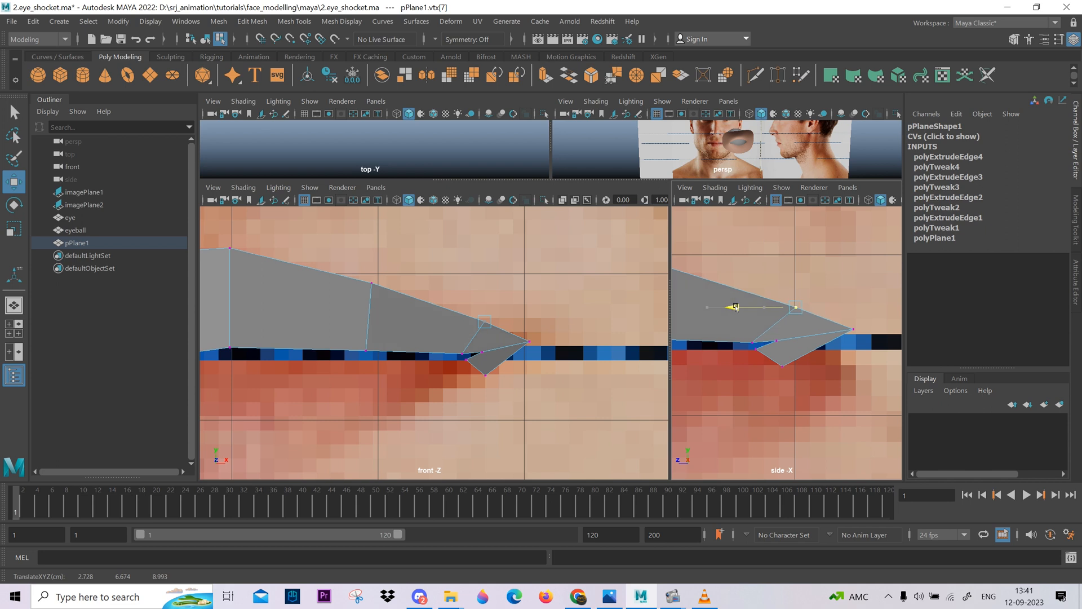
- Move the corner face's lowest vertex back to about Z 8.942 in the side view
left_click(782, 365)
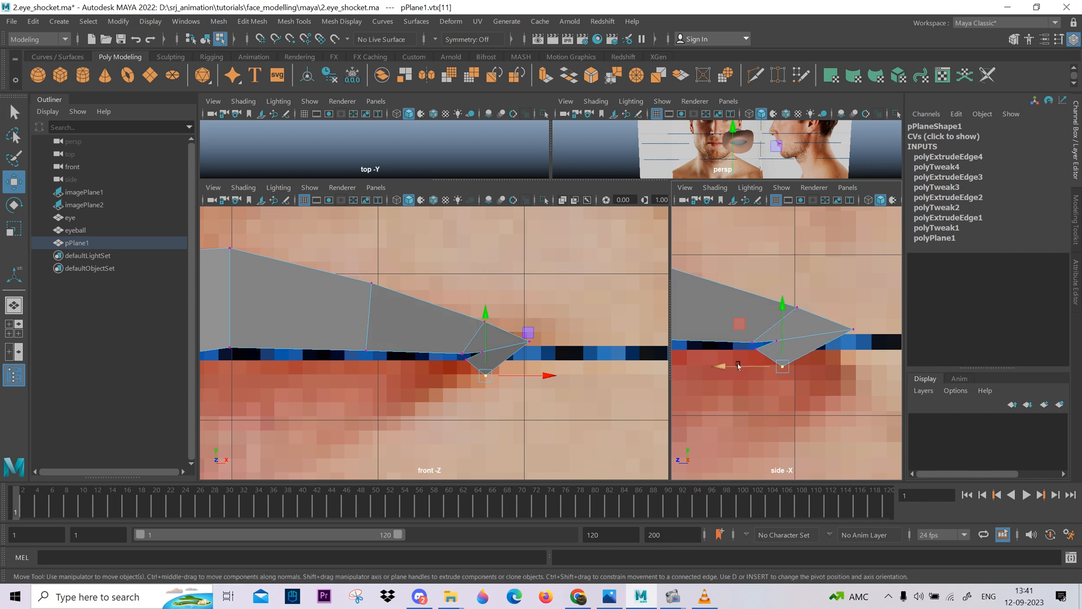
left_click_drag(739, 366, 754, 367)
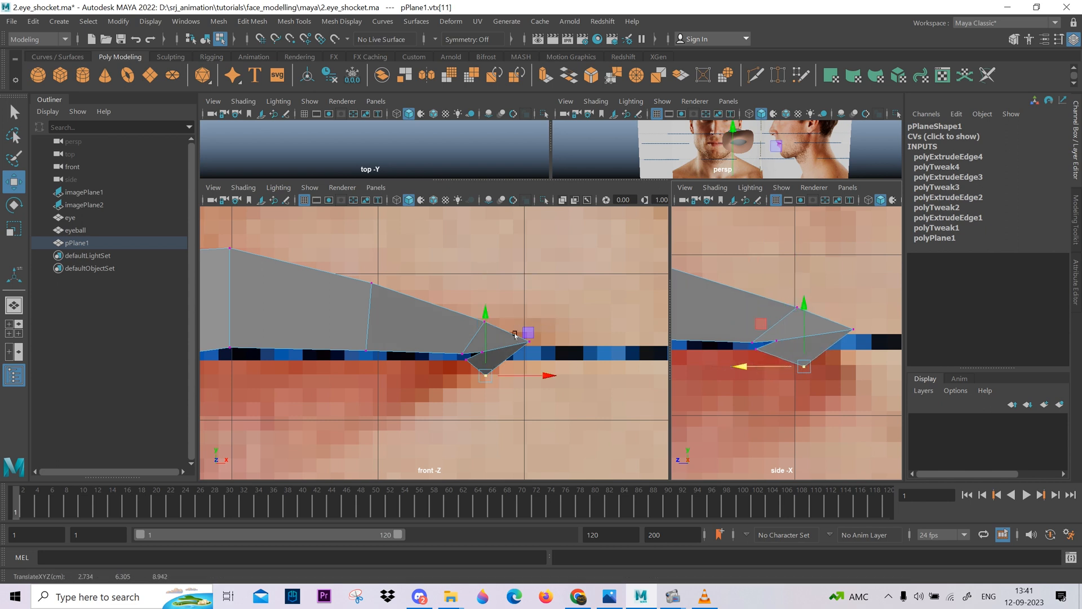
middle_click_drag(501, 370, 507, 369, "alt")
- Extrude the corner face's lower inner edge toward the mouth centre, to about X 1.888, Y 6.339
right_click_drag(492, 356, 493, 323)
left_click(476, 364)
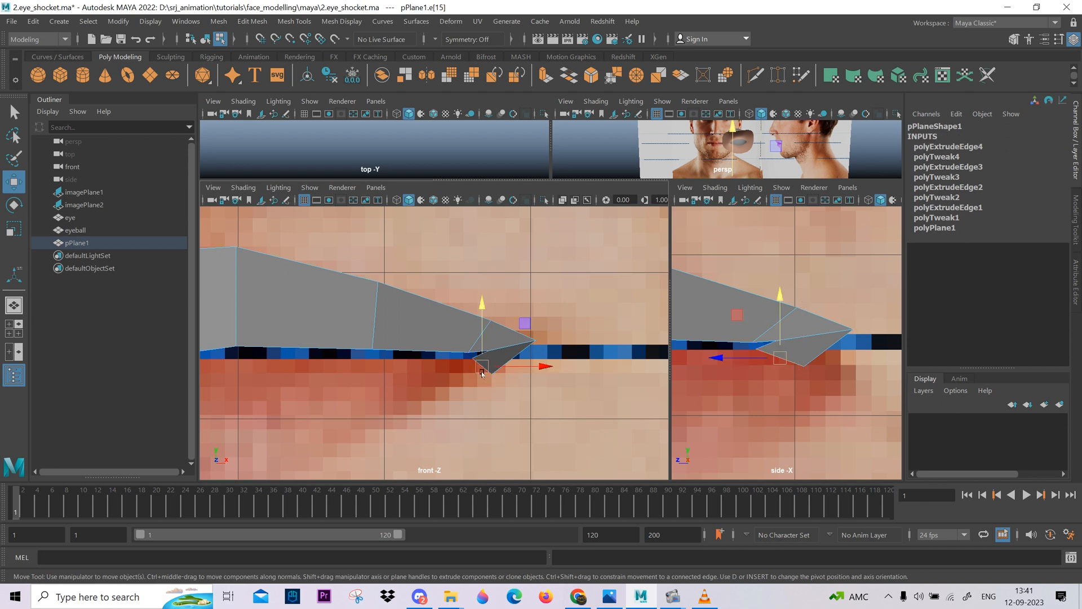
right_click_drag(422, 353, 418, 397, "shift")
middle_click_drag(439, 427, 527, 388, "alt")
key("w")
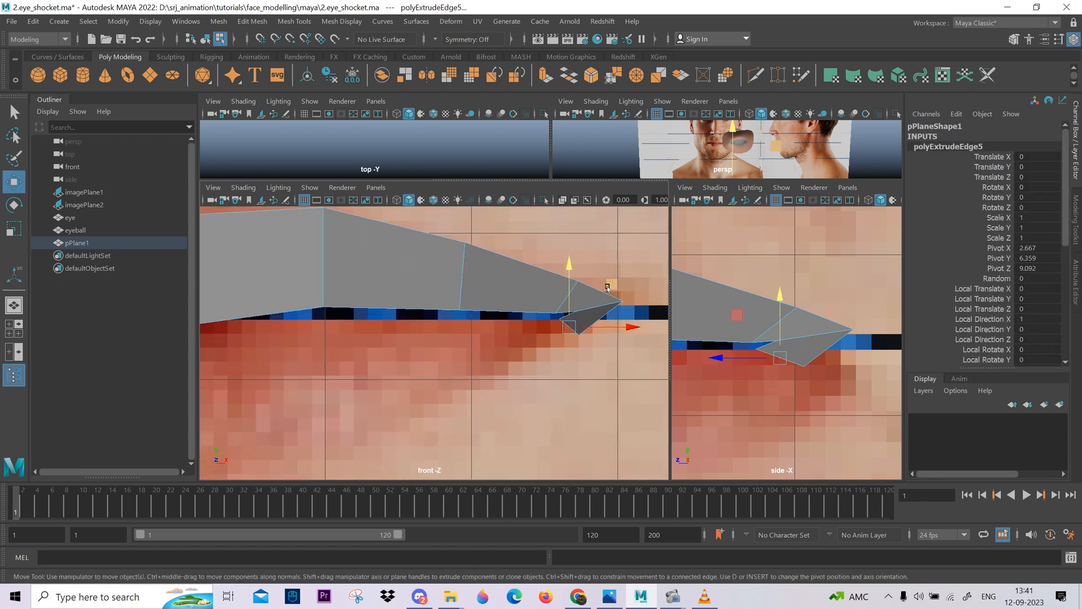
left_click_drag(607, 288, 513, 287)
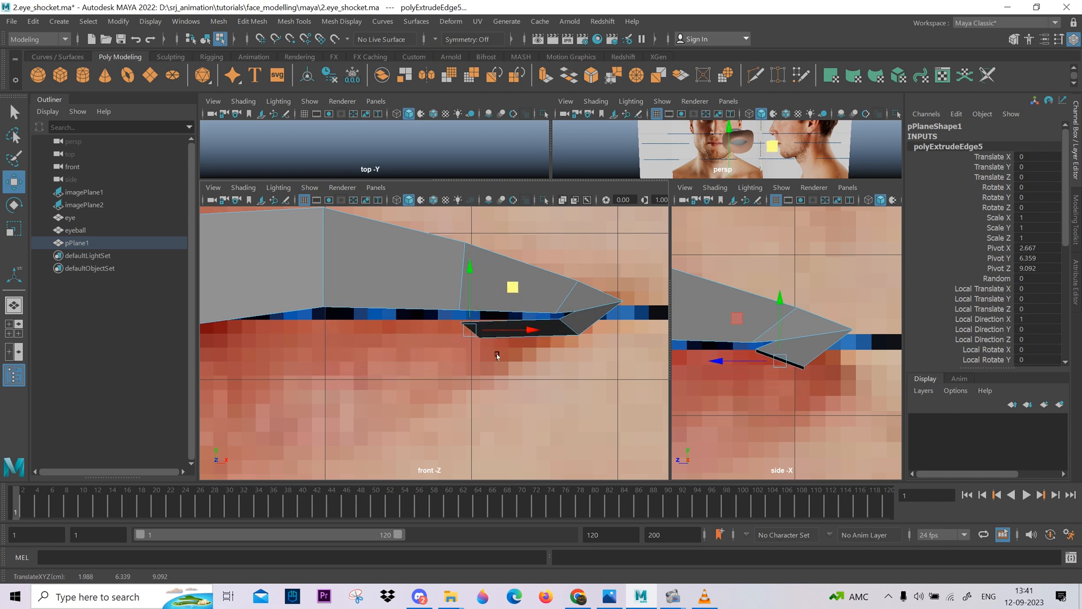
- Lower the new lower-lip face's bottom inner vertex in the front view to follow the lip's lower border
right_click_drag(571, 252, 493, 256)
left_click_drag(502, 340, 502, 339)
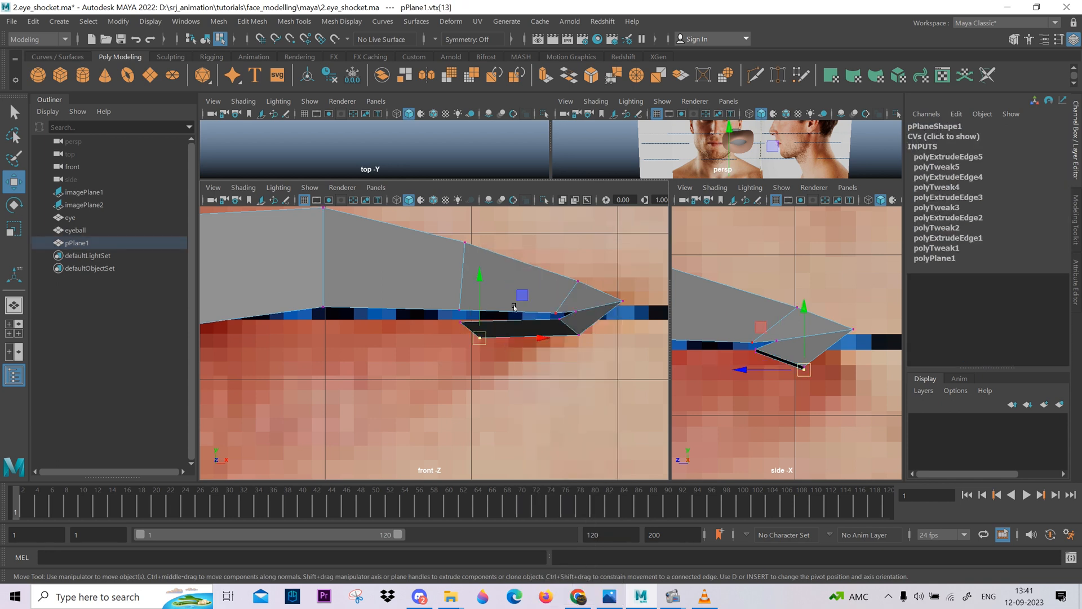
left_click_drag(518, 299, 524, 337)
left_click_drag(440, 316, 468, 337)
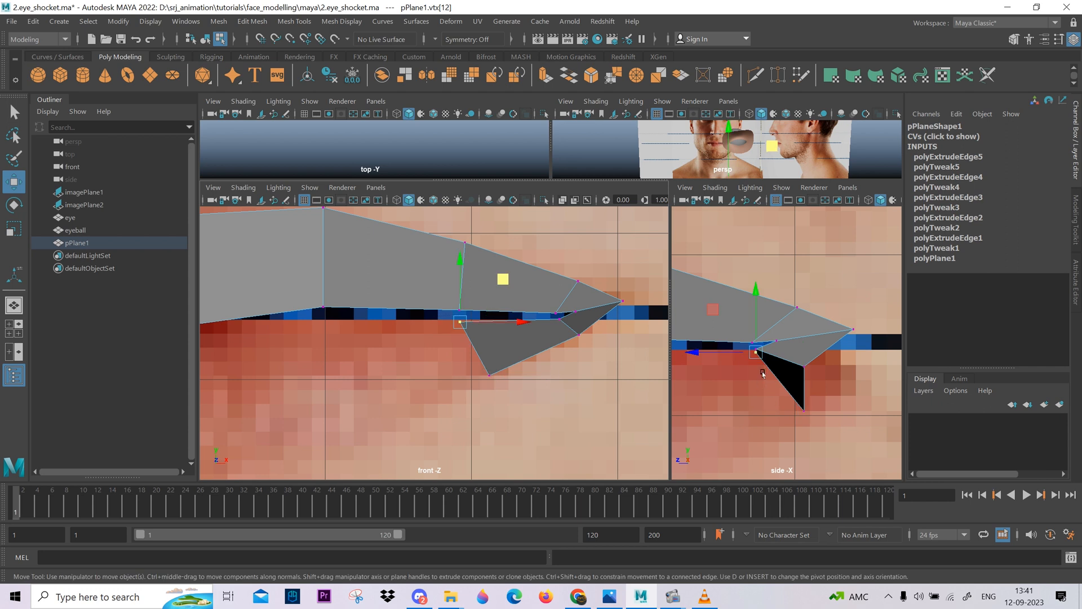
- Move the lower-lip face's inner edge forward to about Z 9.755 in the side view
right_click(777, 342)
right_click(776, 330)
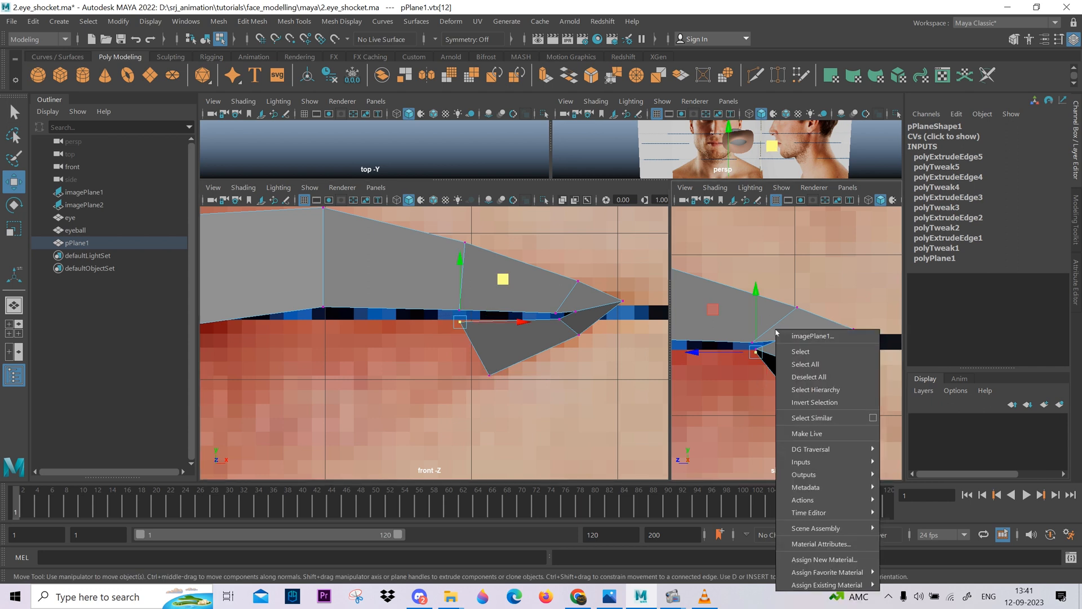
right_click_drag(512, 253, 513, 178)
scroll(744, 357, "up", 5)
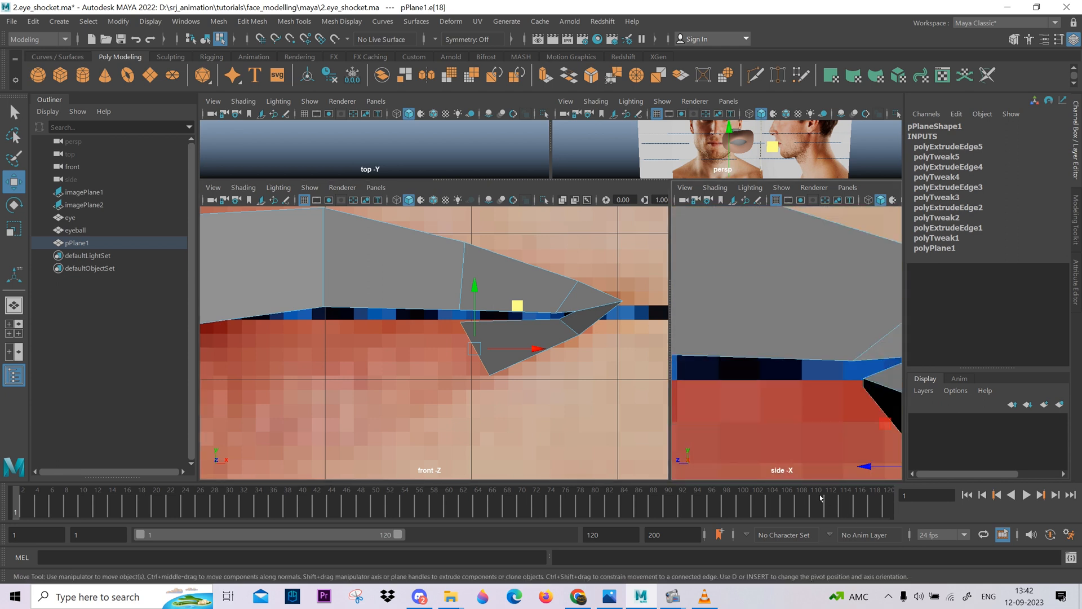
scroll(756, 390, "down", 5)
left_click_drag(759, 369, 703, 373)
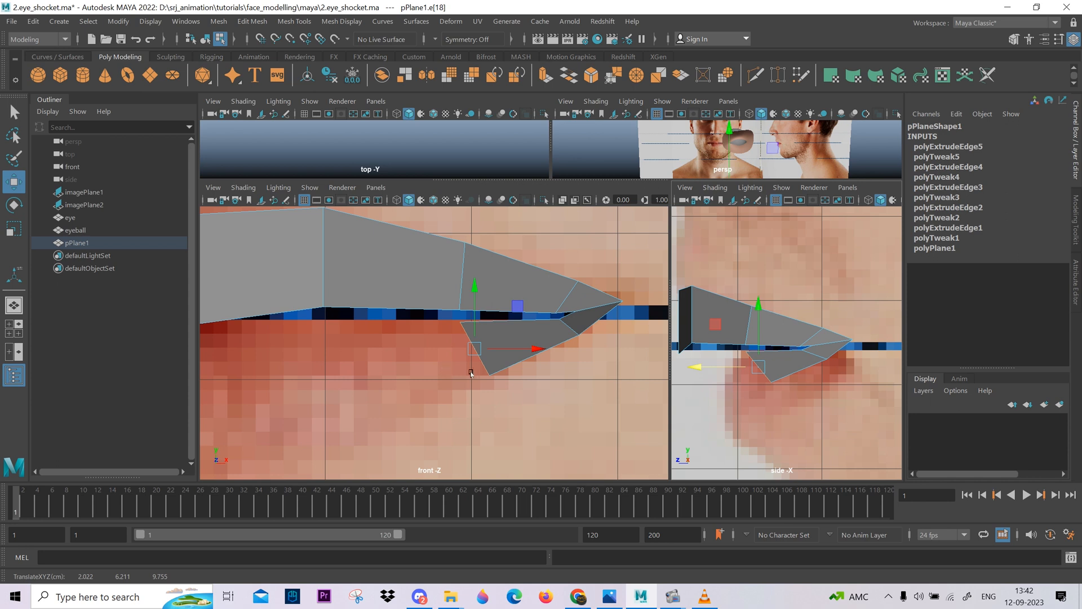
- Extrude the lower lip's inner edge farther toward the mouth centre, to about X 1.092, Y 6.159, Z 9.775
middle_click_drag(471, 367, 524, 364, "alt")
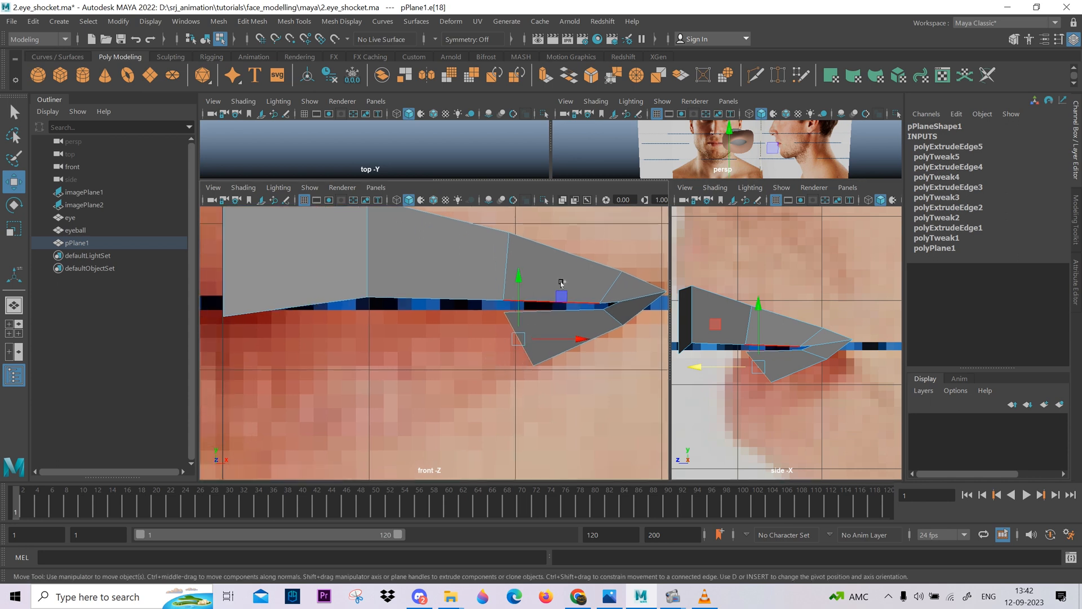
right_click_drag(561, 283, 561, 318, "shift")
scroll(572, 356, "down", 2)
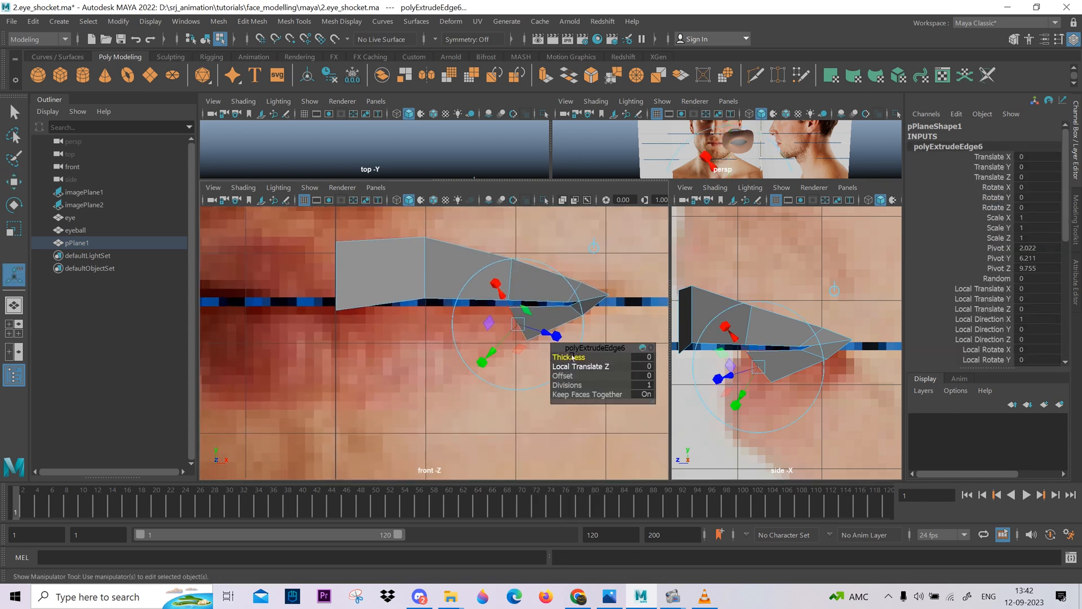
key("w")
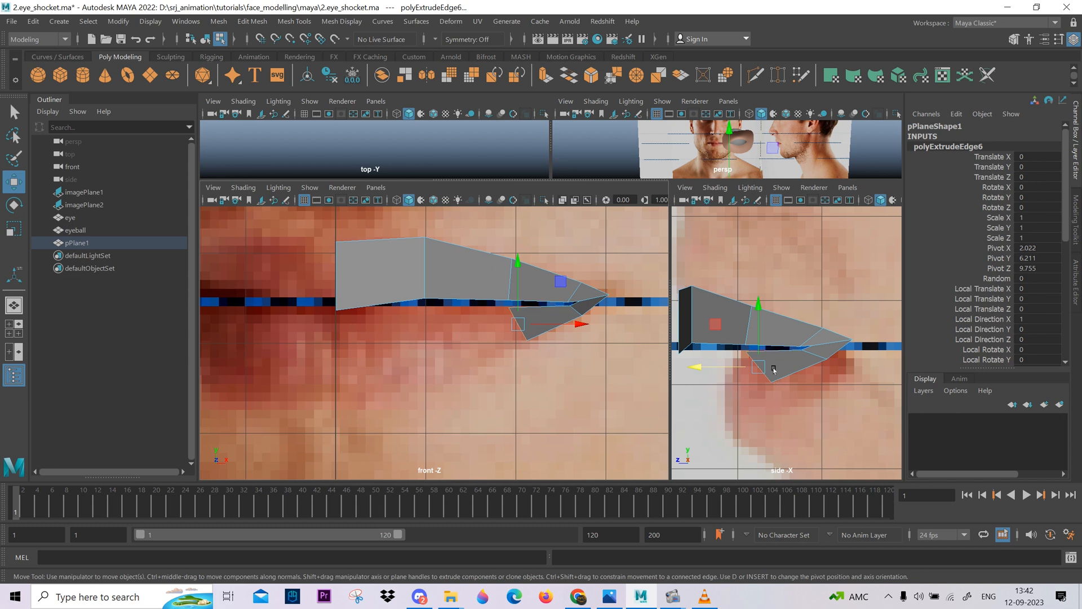
left_click_drag(569, 287, 485, 292)
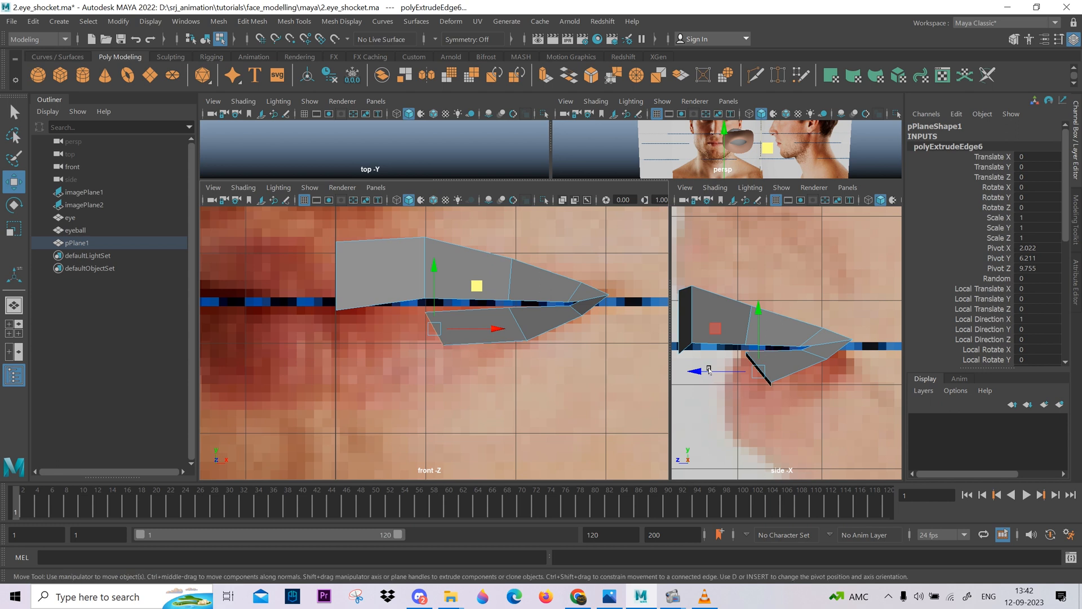
left_click_drag(710, 370, 708, 370)
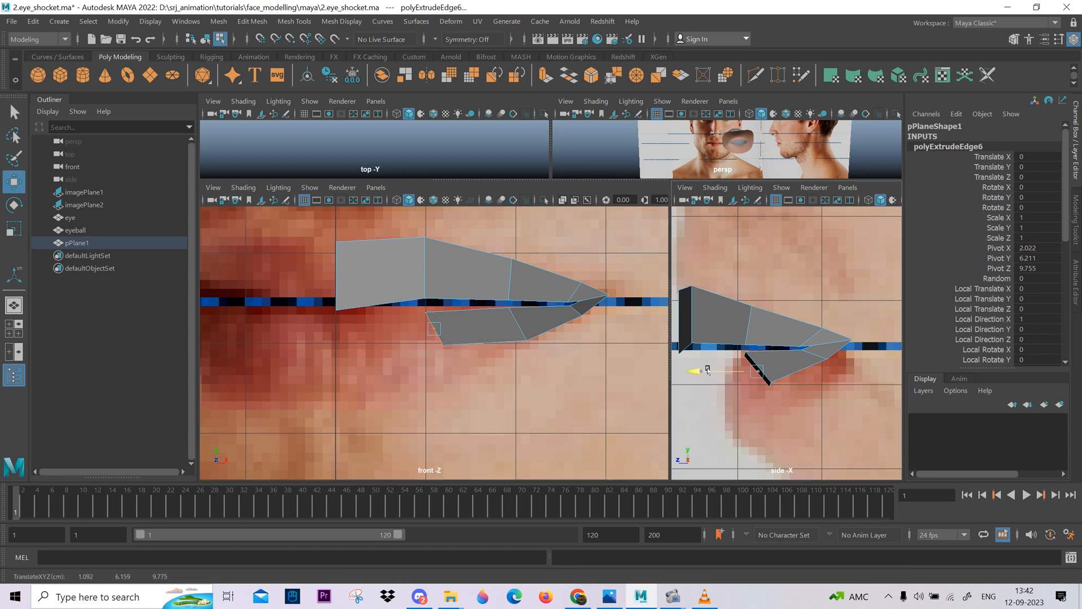
- Shift the upper lip's first vertical edge beside the centre edge slightly backward in the side view
left_click(693, 321)
middle_click_drag(703, 362, 778, 360, "alt")
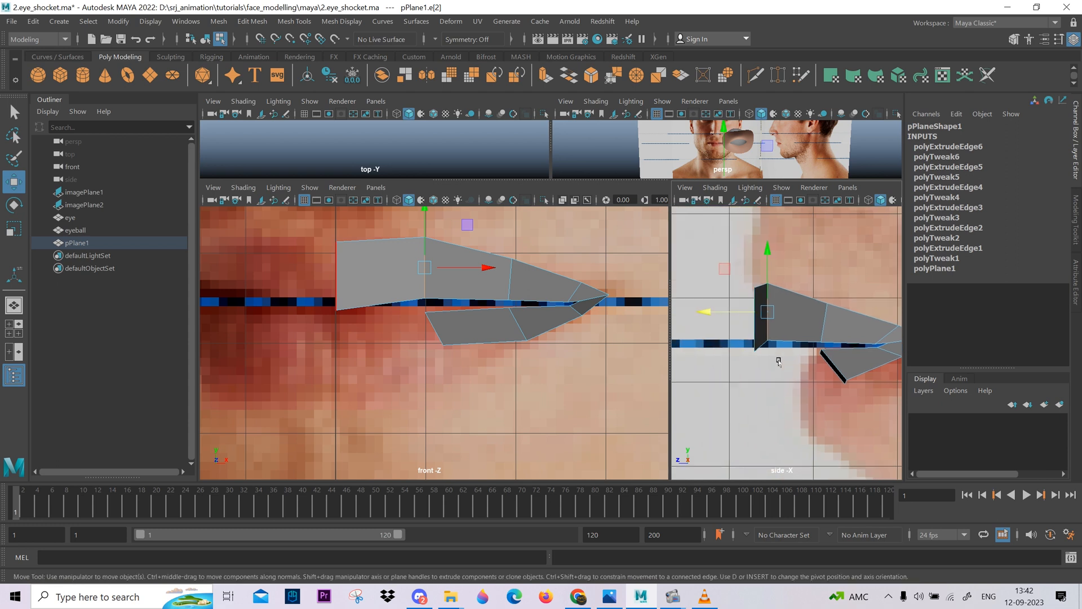
left_click_drag(723, 312, 789, 343)
- Move the matching upper and lower lip edges near X 2.019 back to about Z 9.466, and show the side view in wireframe
left_click(823, 330)
left_click(835, 363, "shift")
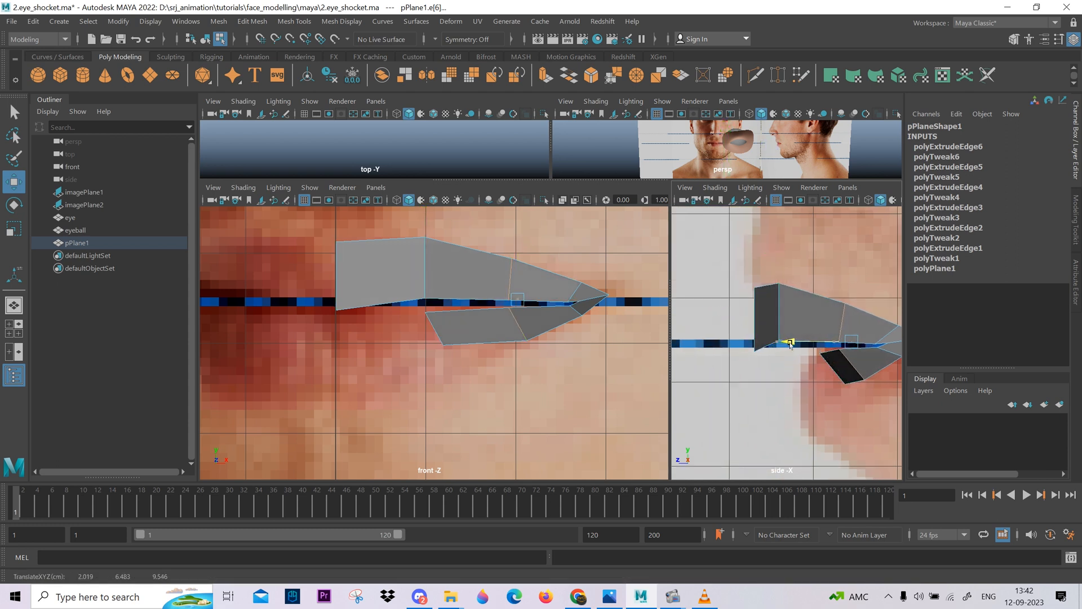
key("4")
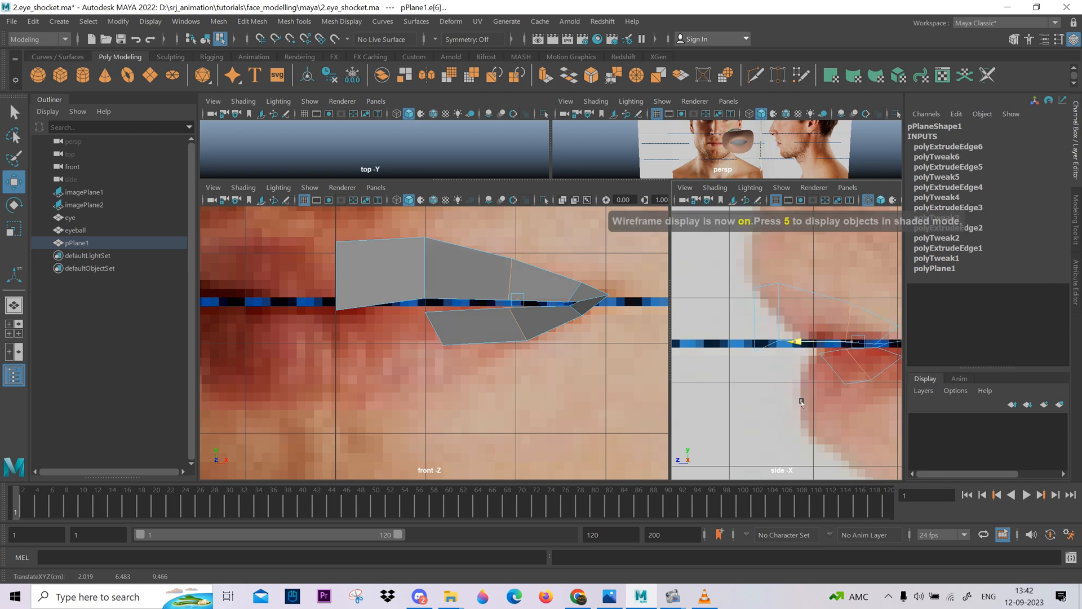
left_click_drag(798, 401, 793, 401)
- Move the newly extruded lower-lip edge forward toward the lip's profile in the side view
middle_click_drag(809, 382, 806, 335, "alt")
left_click(829, 321)
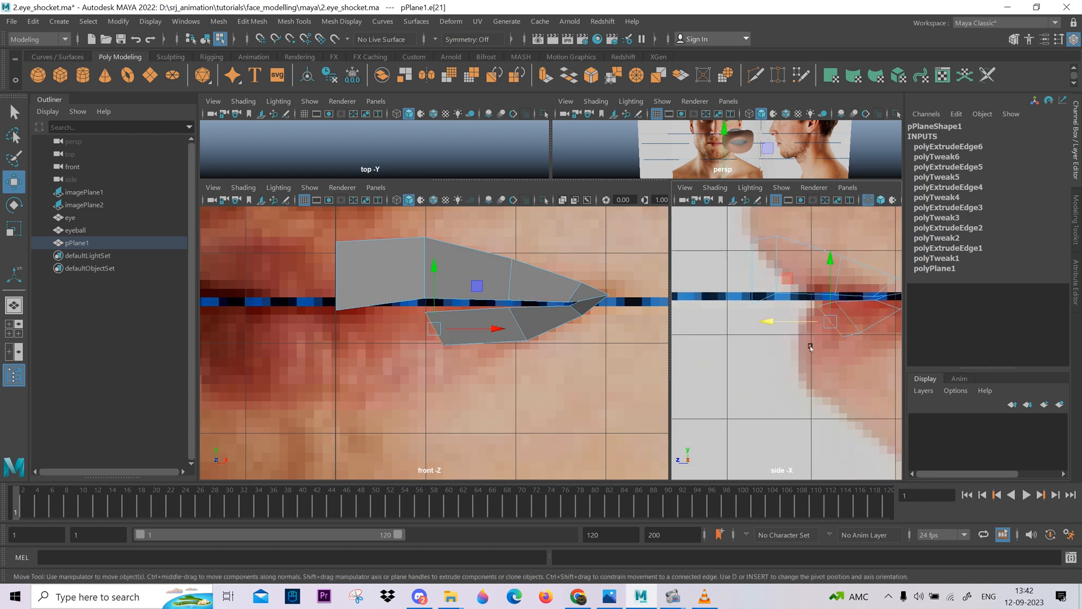
left_click_drag(770, 326, 767, 335)
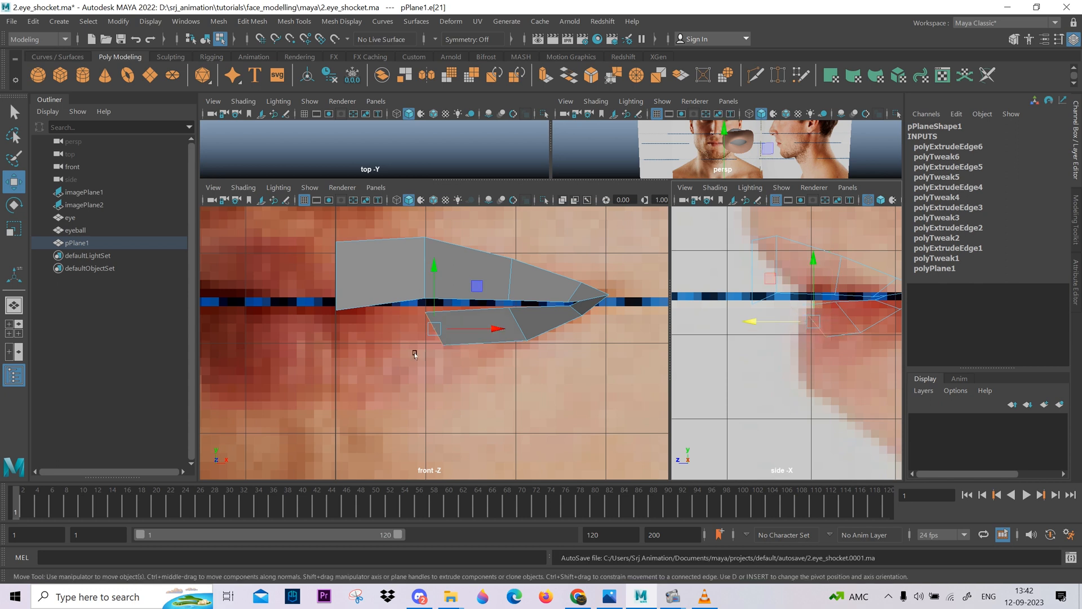
right_click(455, 339)
right_click(447, 340)
right_click(848, 329)
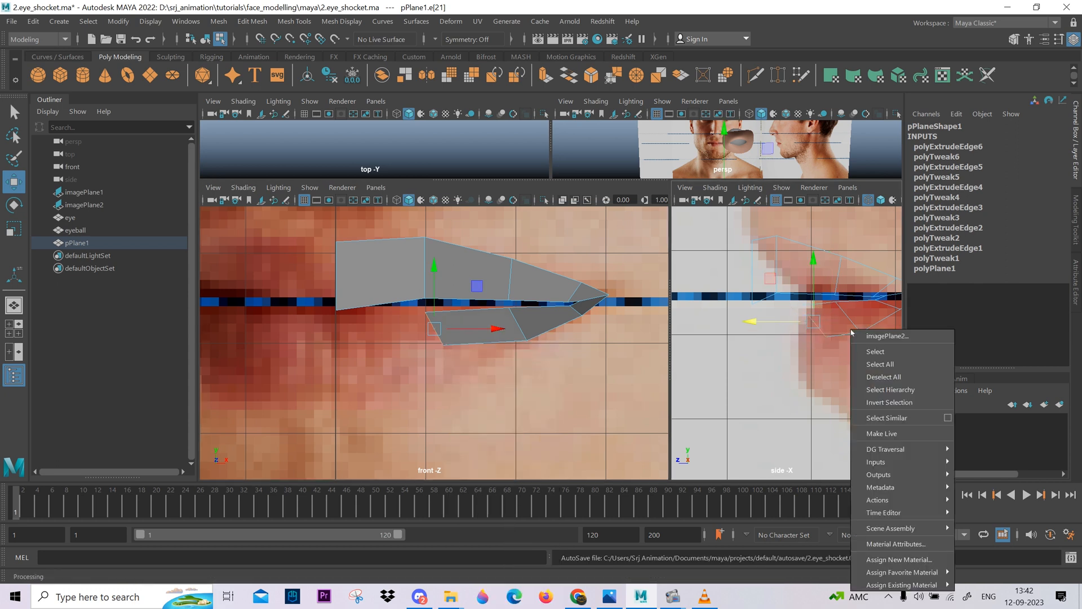
left_click(864, 336)
key("space")
key("space")
left_click(1079, 155)
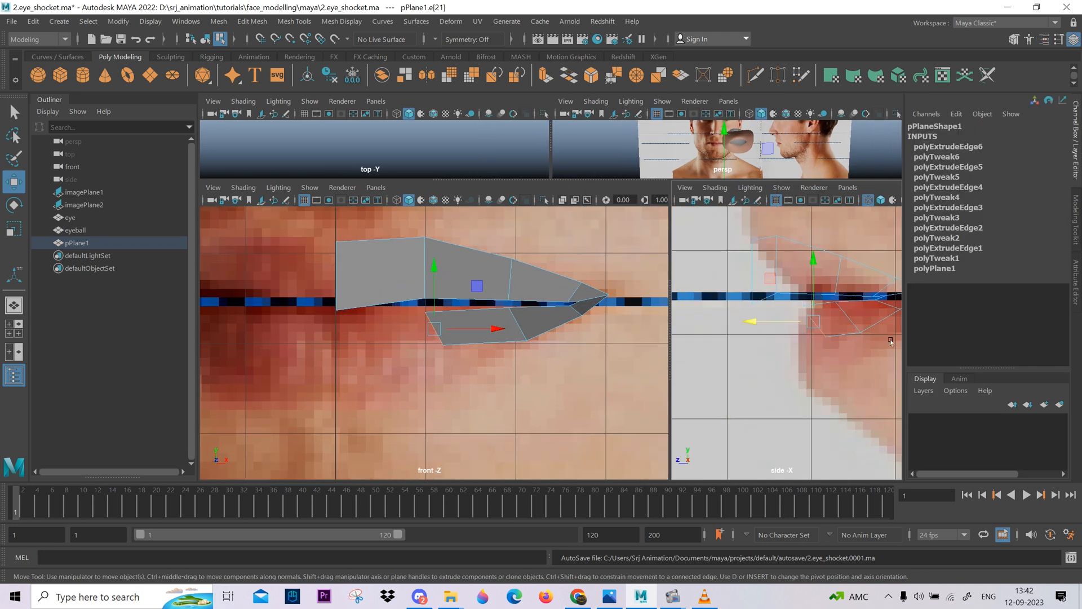
- Lower the bottom vertex of the newest lower-lip edge in the front view to the lip's lower border
right_click_drag(857, 330, 786, 322)
left_click_drag(806, 330, 835, 356)
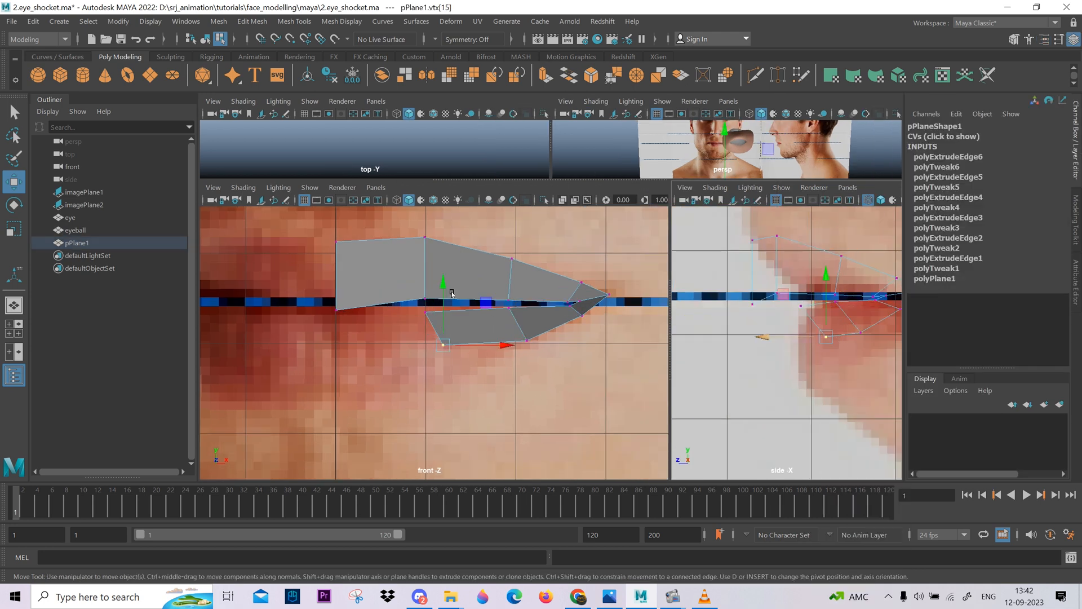
left_click_drag(444, 289, 444, 332)
- Even out the upper lip's two inner mouth-line vertices and shift the lower lip's bottom inner vertex slightly back in the side view
left_click(425, 312)
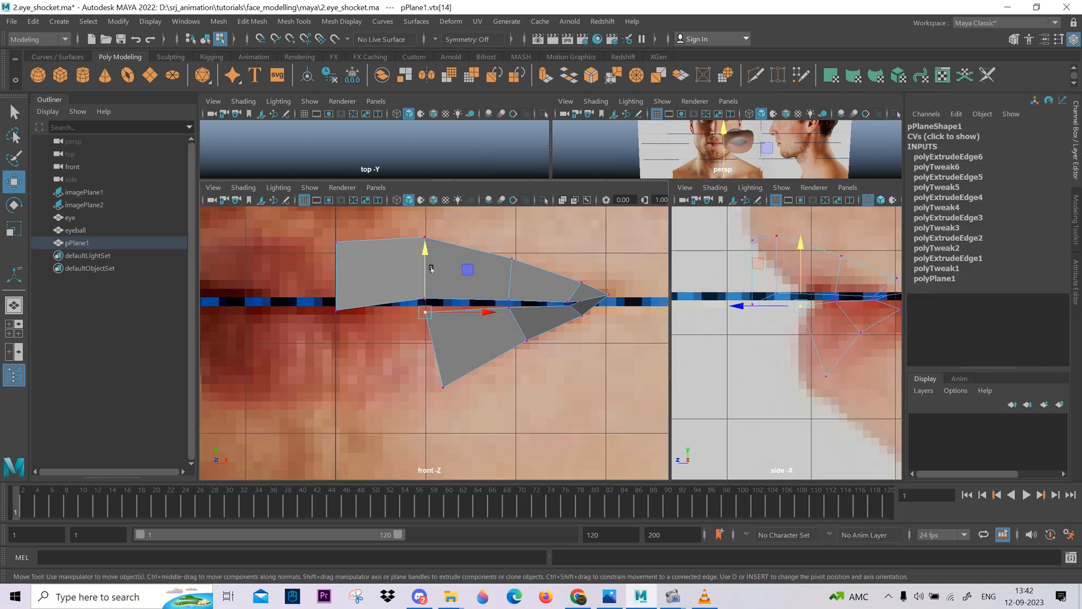
left_click_drag(387, 289, 435, 303)
left_click_drag(311, 295, 350, 321)
left_click_drag(337, 252, 337, 248)
left_click_drag(416, 284, 474, 307)
left_click_drag(425, 245, 426, 251)
left_click_drag(837, 364, 785, 378)
right_click(476, 340)
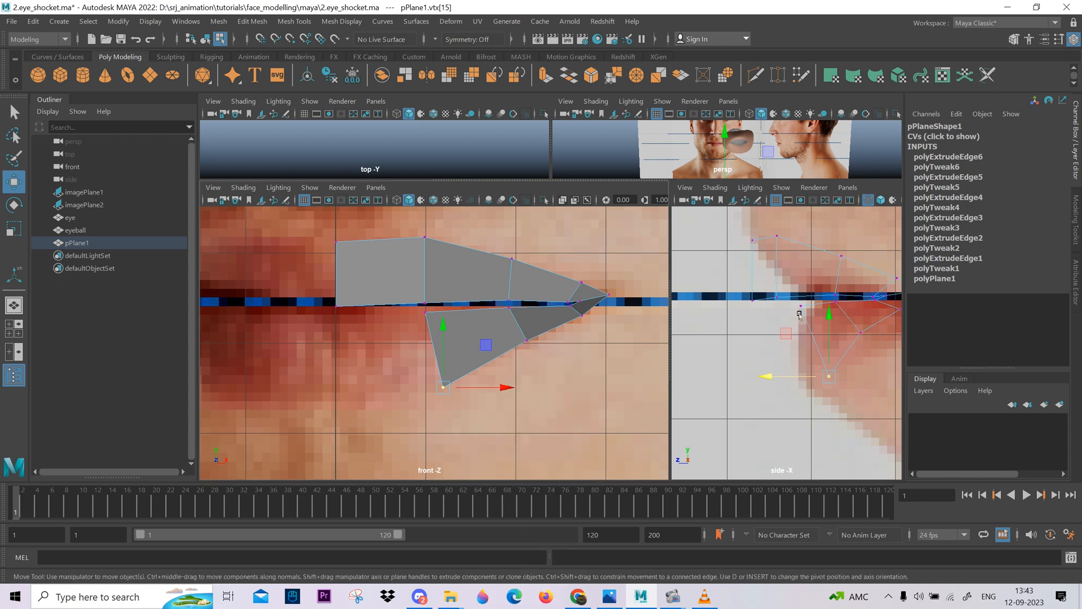
- Extrude the lower lip's inner edge to the face's centre line in the front view
right_click_drag(801, 311, 801, 163)
right_click_drag(515, 295, 514, 345, "shift")
key("w")
left_click_drag(471, 350, 382, 372)
key("r")
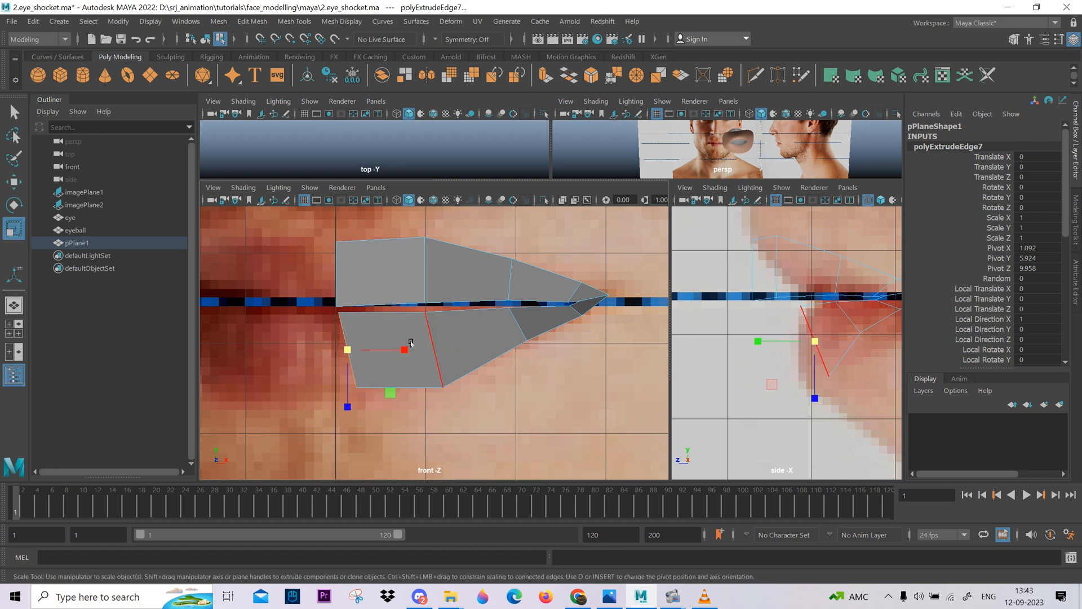
key("w")
left_click_drag(411, 350, 395, 350)
- Align the inner edges of the upper and lower lips on the vertical centre line
left_click(354, 264)
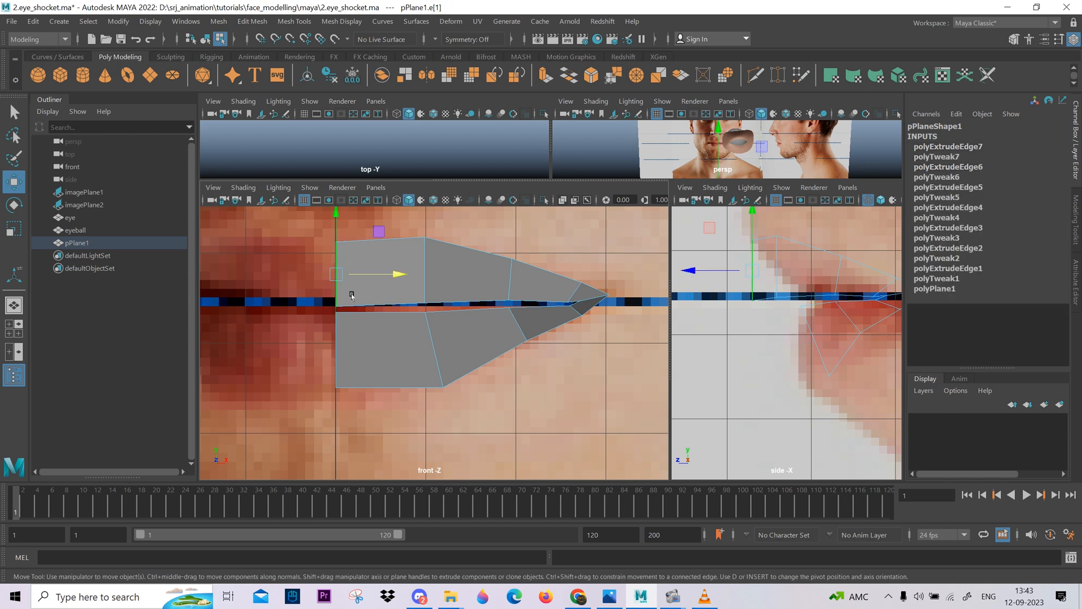
left_click(345, 348, "shift")
key("r")
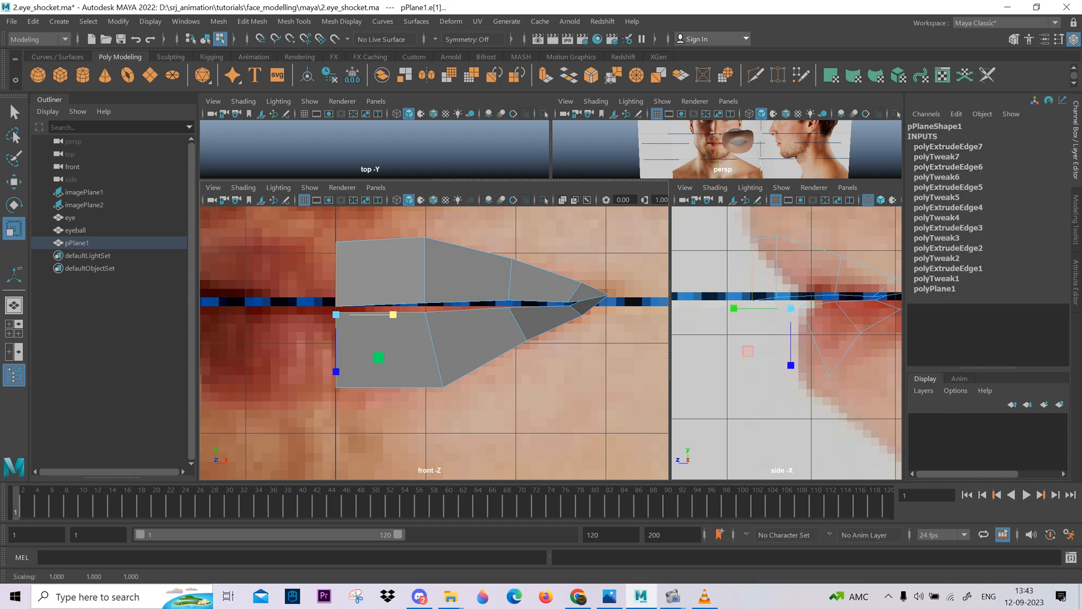
key("w")
middle_click_drag(388, 311, 386, 360, "alt")
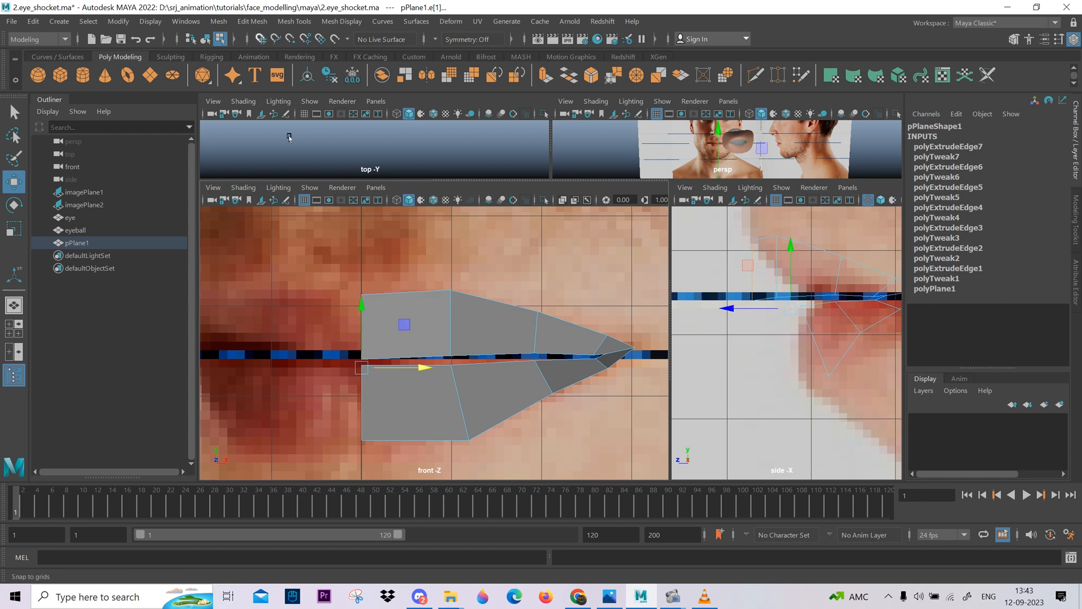
left_click(737, 331)
- Move the upper lip's two mouth-line vertices nearest the centre backward in the side view to follow the lip profile
scroll(783, 379, "up", 3)
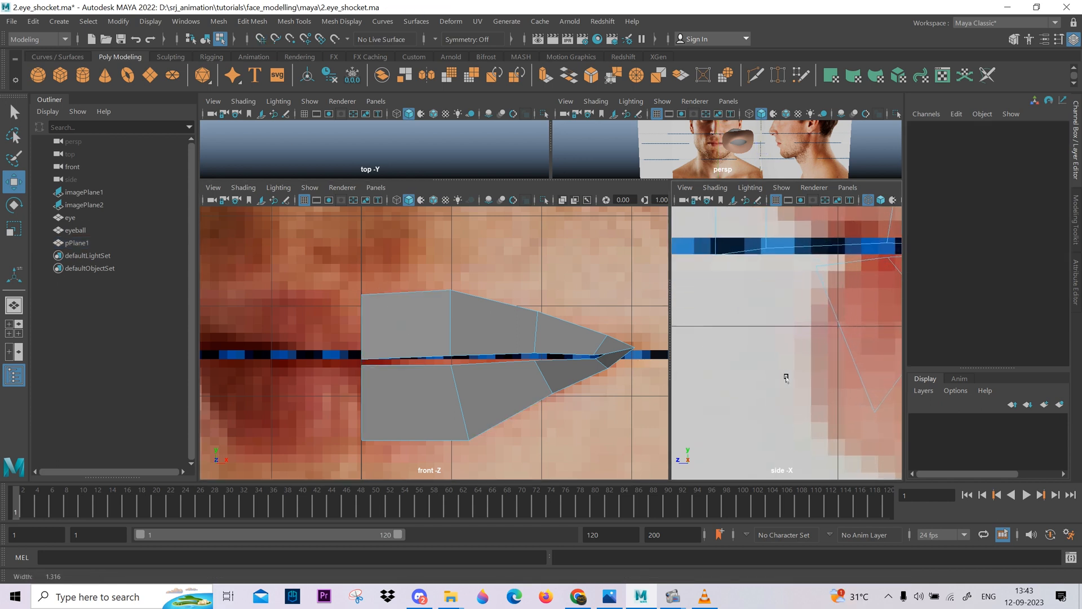
scroll(771, 337, "down", 3)
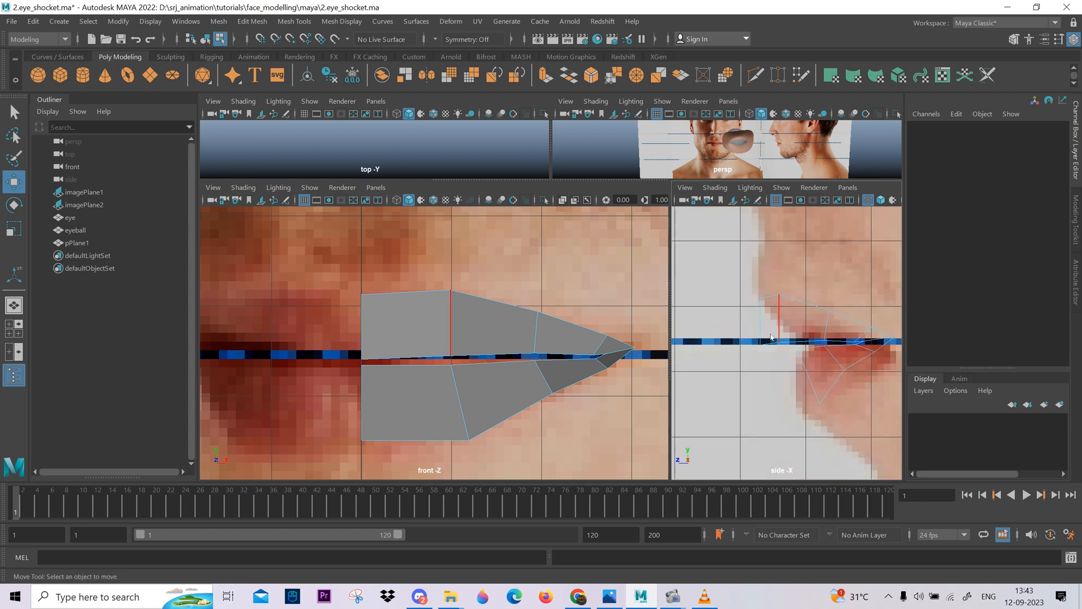
right_click_drag(507, 382, 539, 353)
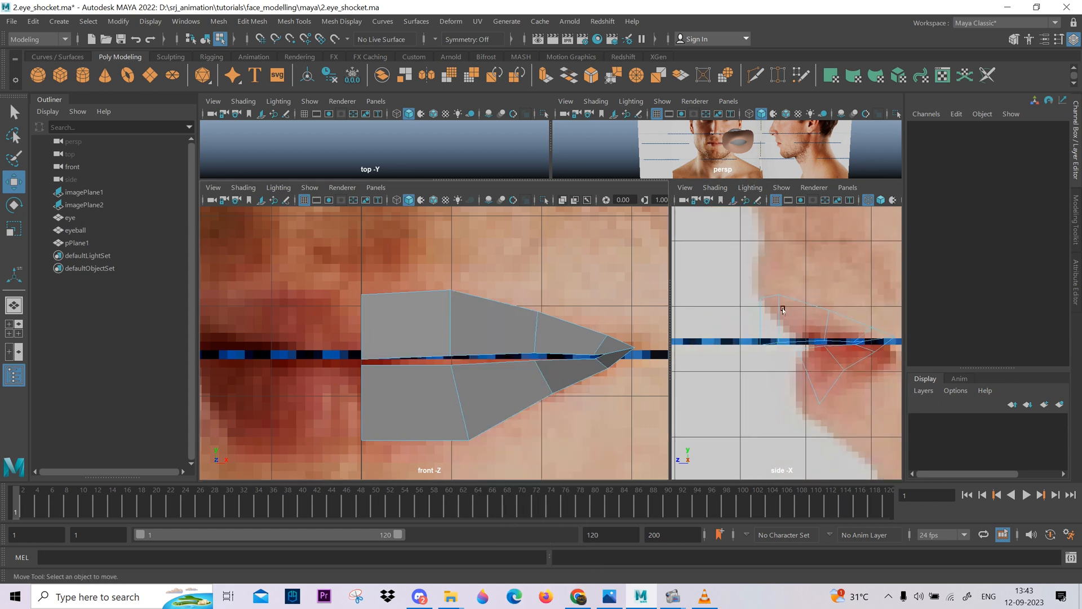
right_click_drag(776, 254, 726, 300)
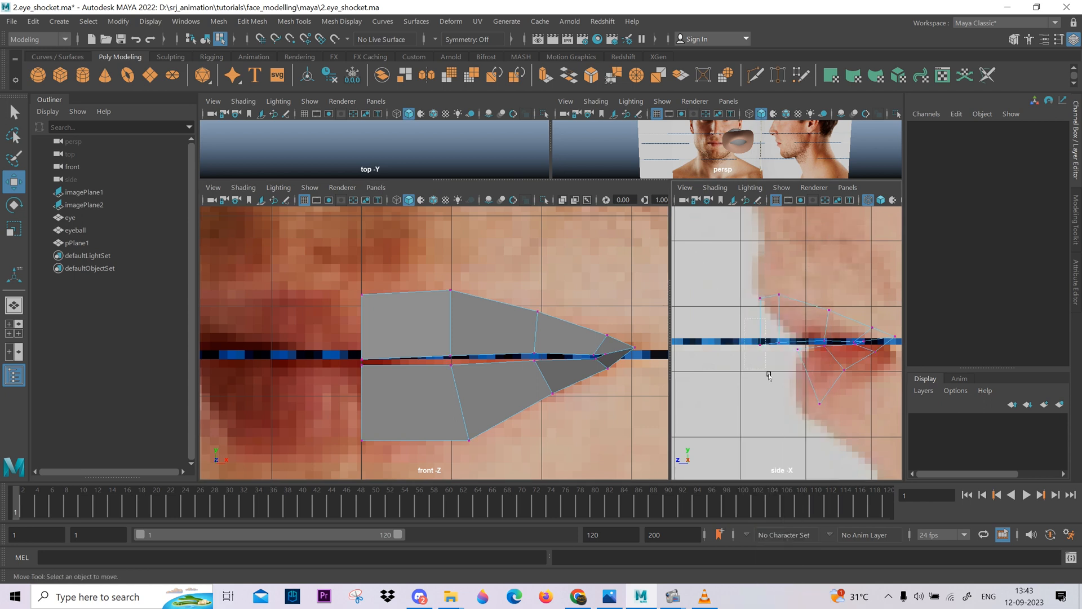
left_click_drag(784, 358, 784, 357)
scroll(784, 357, "up", 3)
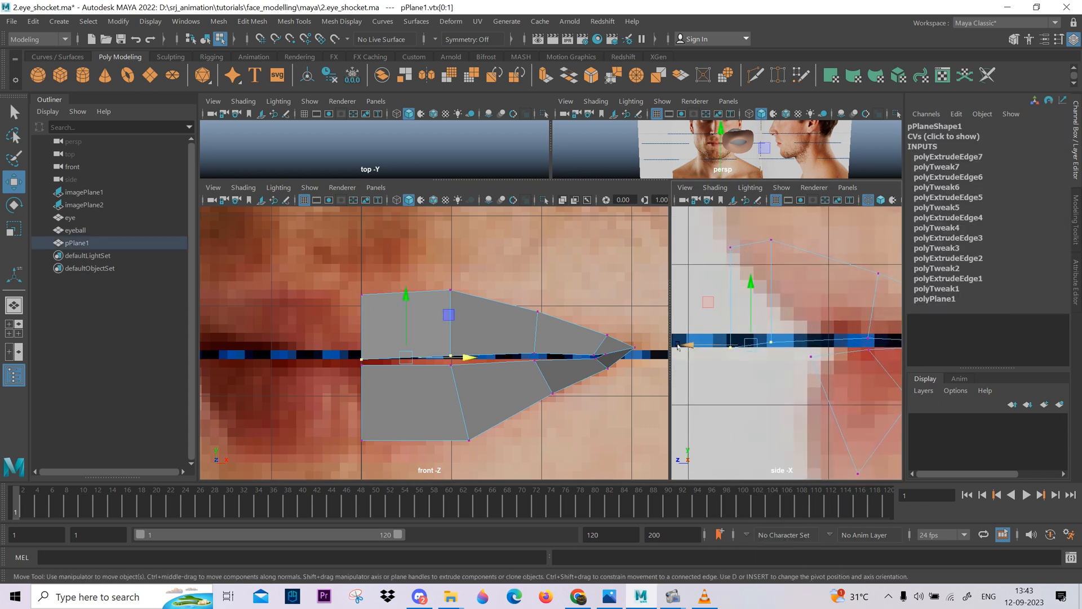
left_click_drag(678, 347, 752, 348)
middle_click_drag(801, 336, 739, 350, "alt")
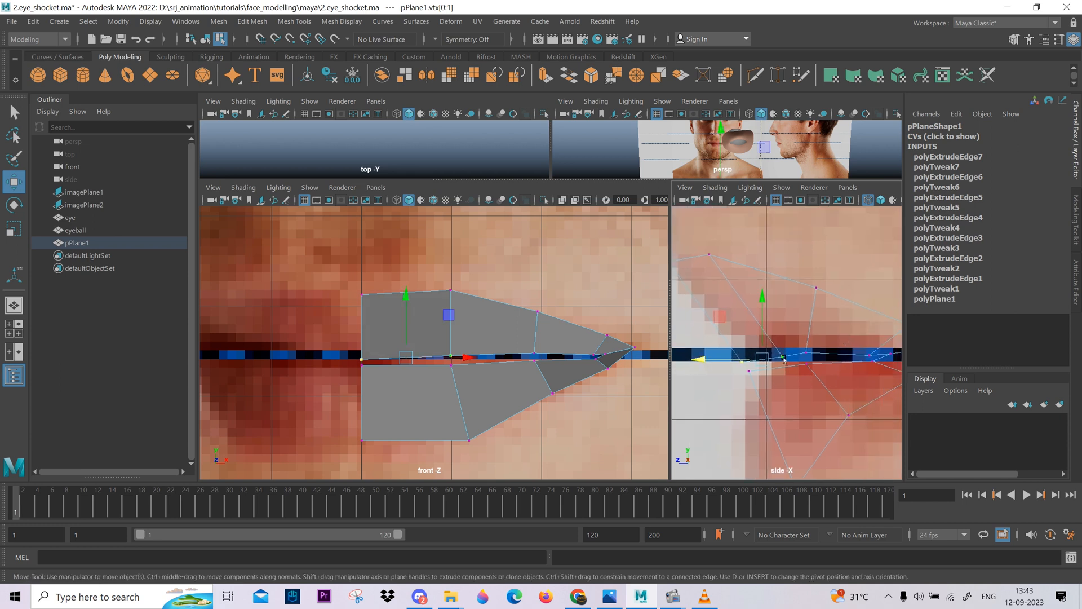
- Move the lower lip's two bottom-edge vertices nearest the centre forward in the side view to follow the lip profile
left_click(806, 351)
middle_click_drag(808, 410, 833, 355, "alt")
left_click(838, 343)
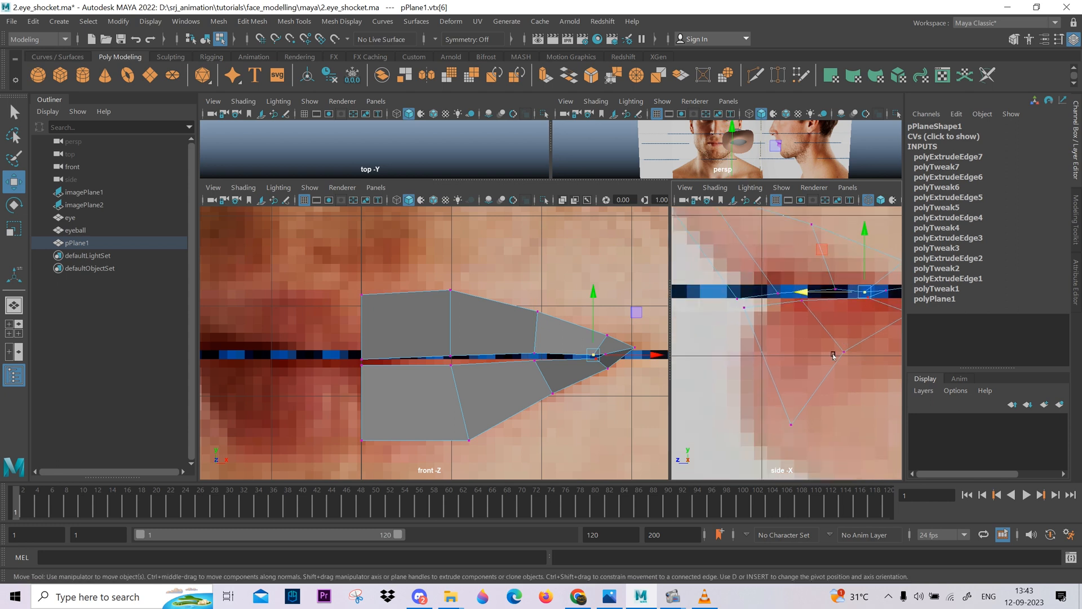
middle_click_drag(861, 296, 865, 311)
left_click(867, 300)
left_click_drag(804, 409, 779, 438)
middle_click_drag(764, 422, 784, 364, "alt")
left_click_drag(748, 369, 705, 392)
middle_click_drag(776, 291, 764, 398, "alt")
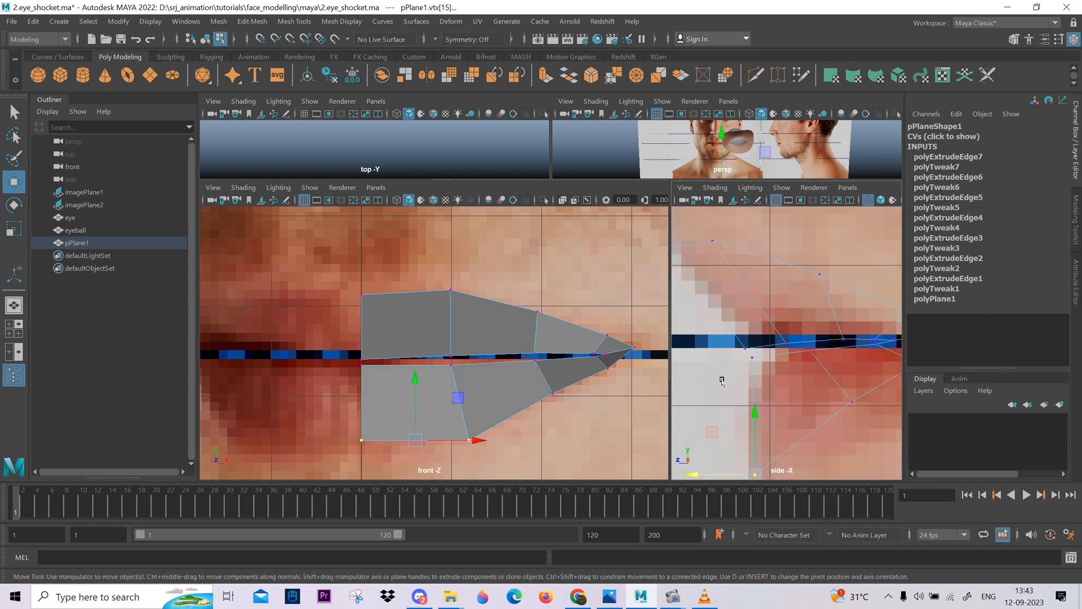
- In the side view, shift the lower lip's two inner mouth-line vertices slightly back and its third bottom-edge vertex forward
left_click_drag(722, 380, 766, 356)
left_click_drag(700, 359, 711, 362)
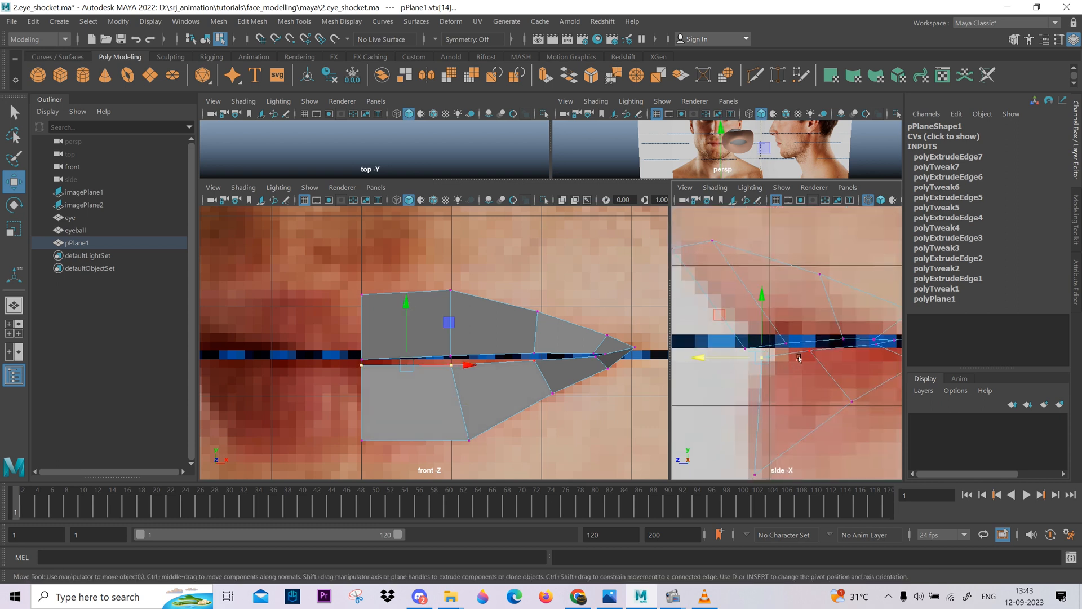
left_click_drag(798, 362, 817, 345)
left_click_drag(835, 381, 884, 440)
left_click_drag(809, 403, 774, 422)
left_click_drag(800, 347, 798, 345)
left_click_drag(796, 350, 801, 350)
left_click_drag(800, 380, 834, 430)
- Adjust the depth of the upper lip's third mouth-line vertex from the centre in the enlarged perspective view
middle_click_drag(509, 477, 519, 396, "alt")
scroll(519, 406, "up", 2)
middle_click_drag(557, 352, 405, 409, "alt")
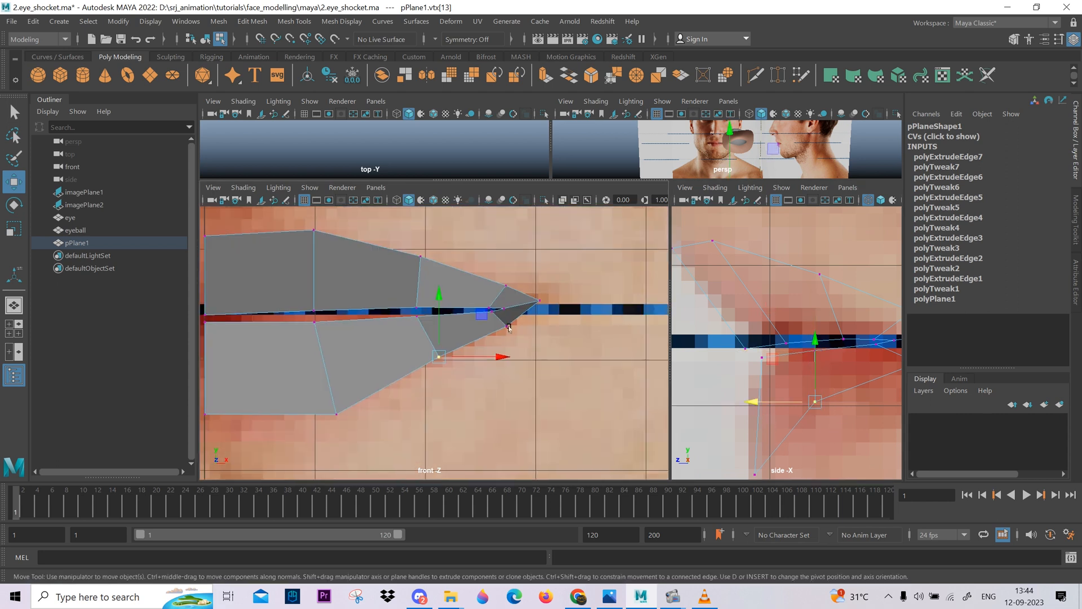
key("space")
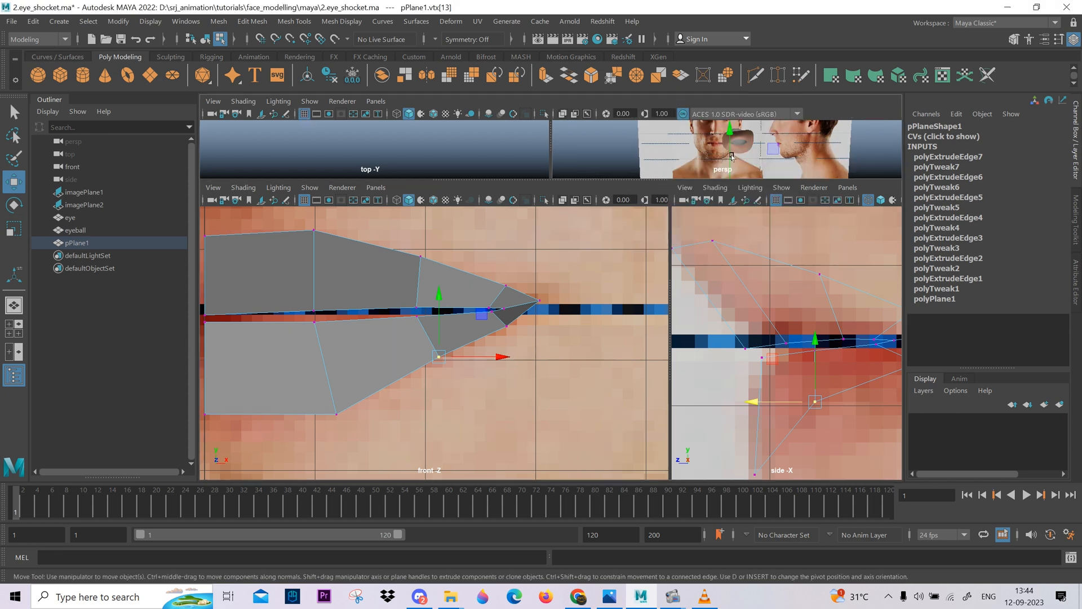
scroll(666, 147, "down", 2)
left_click_drag(619, 317, 558, 293, "alt")
right_click_drag(541, 395, 584, 457, "alt")
left_click_drag(584, 457, 521, 374, "alt")
left_click(486, 327)
left_click_drag(425, 362, 407, 331, "alt")
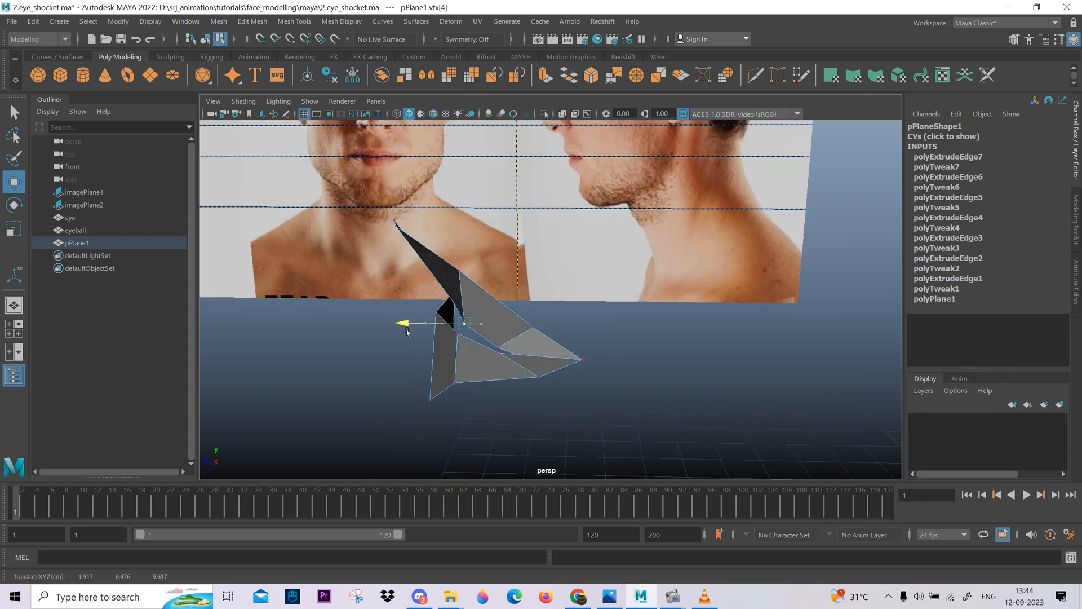
- Lower the lower lip's third bottom-edge vertex and adjust the depth of its second mouth-line vertex from the centre
left_click(457, 381)
left_click_drag(457, 381, 560, 365, "alt")
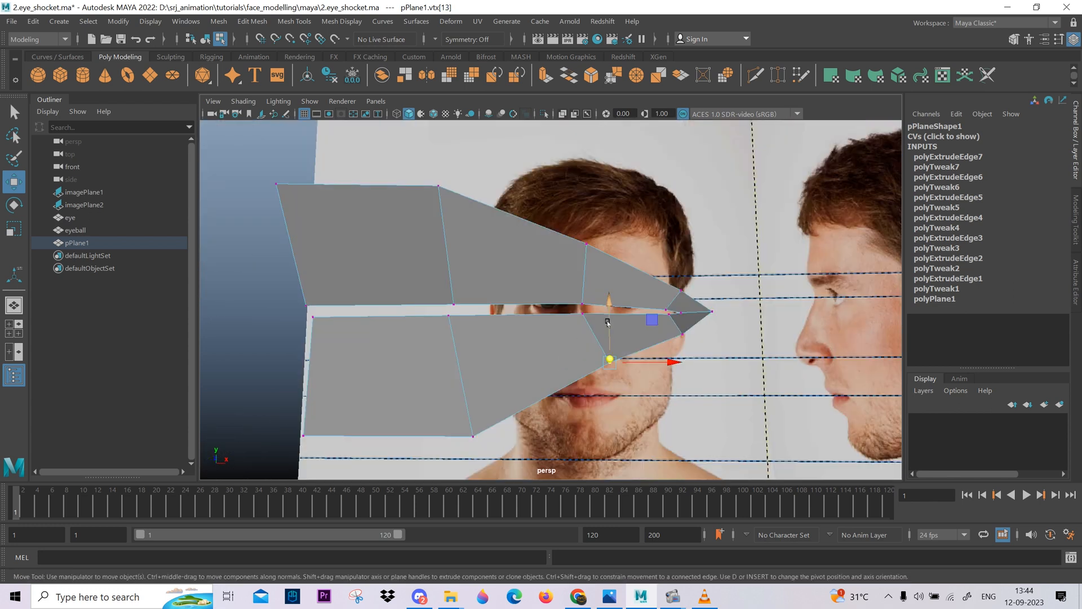
left_click_drag(607, 323, 403, 348)
left_click(423, 313)
left_click_drag(381, 303, 511, 307)
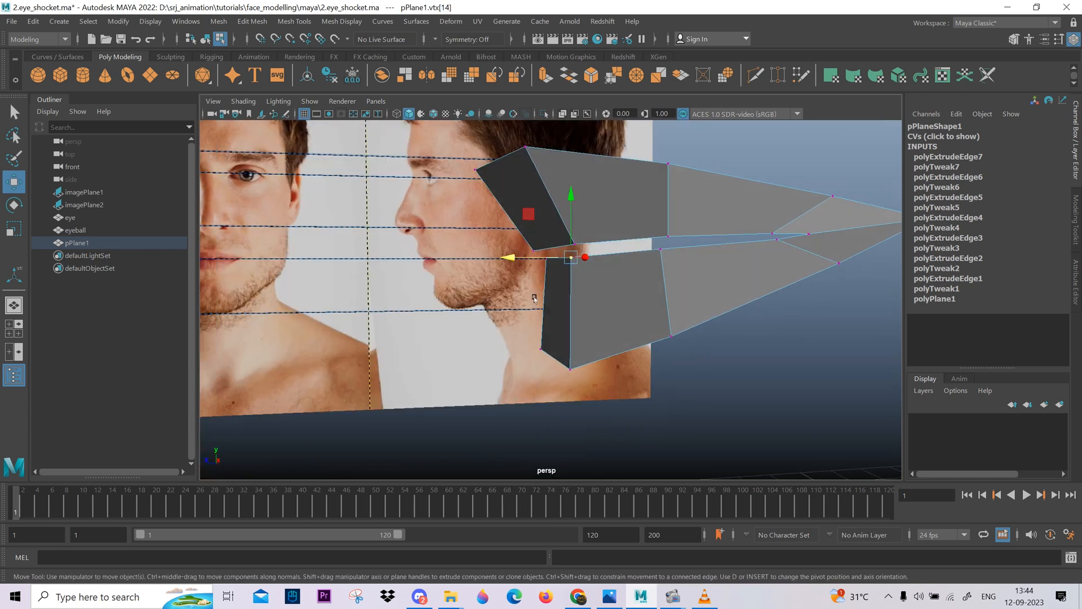
- Reposition the upper and lower mouth-line vertices just inside the mouth corner horizontally, checking the curve from below
left_click_drag(722, 212, 540, 344, "alt")
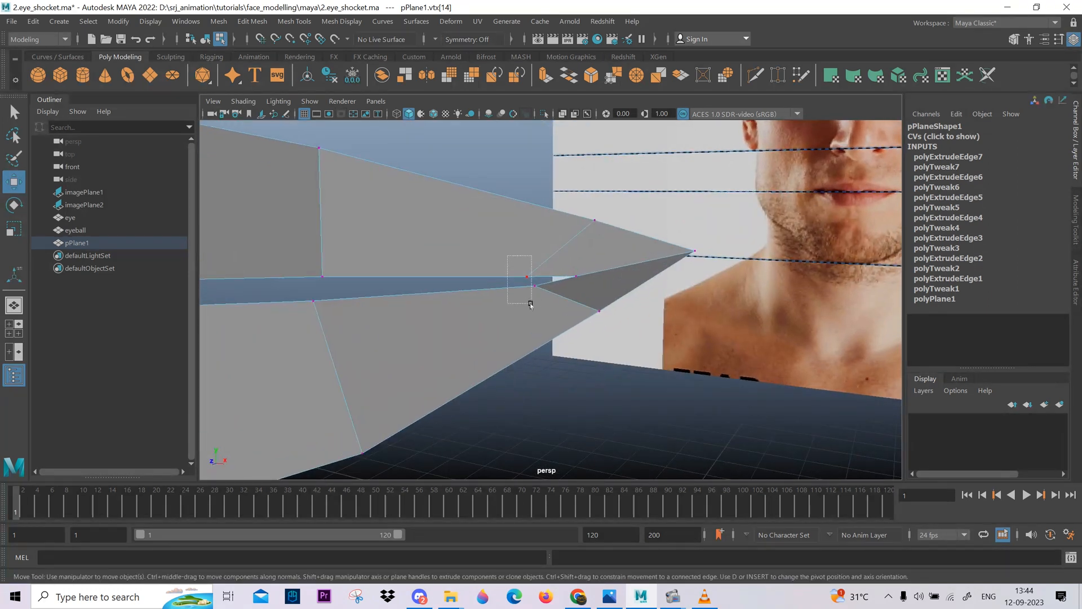
left_click_drag(530, 305, 530, 305)
left_click_drag(530, 305, 588, 332, "alt")
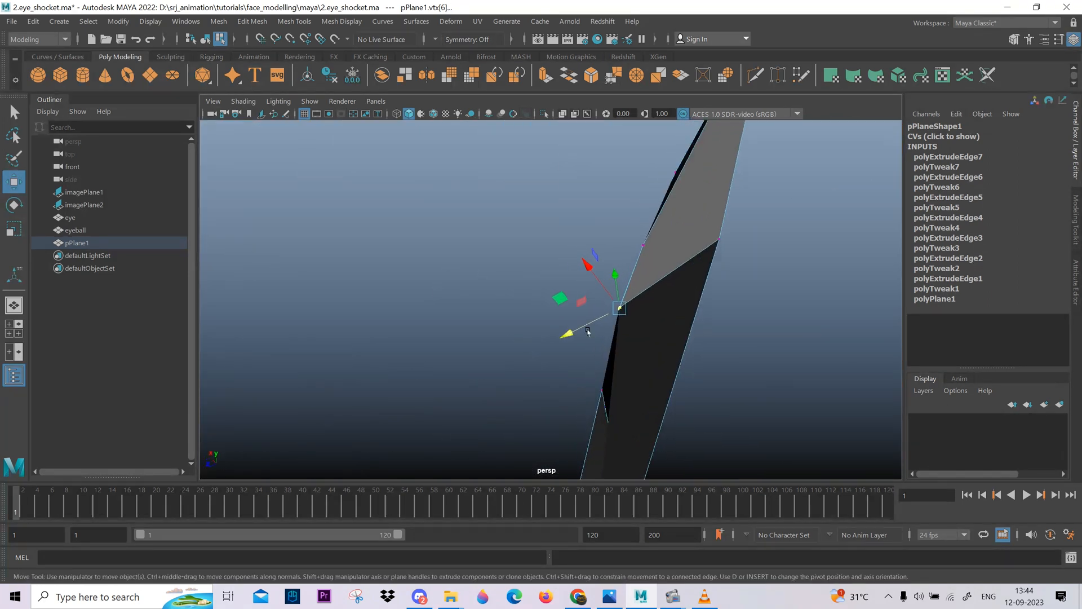
left_click_drag(558, 299, 555, 303)
left_click_drag(737, 281, 672, 252, "alt")
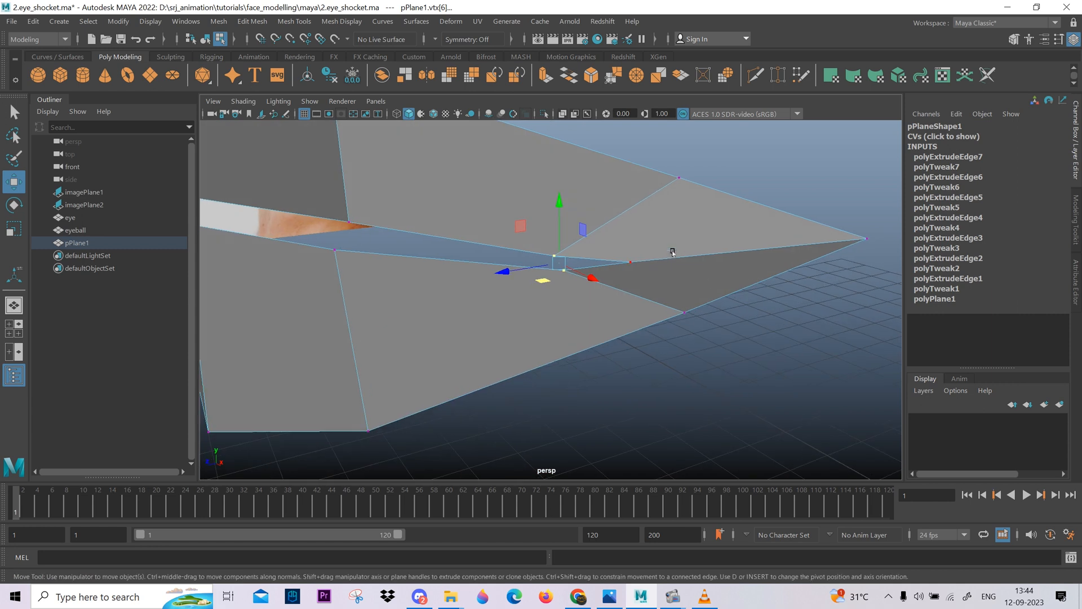
left_click_drag(602, 278, 502, 281, "alt")
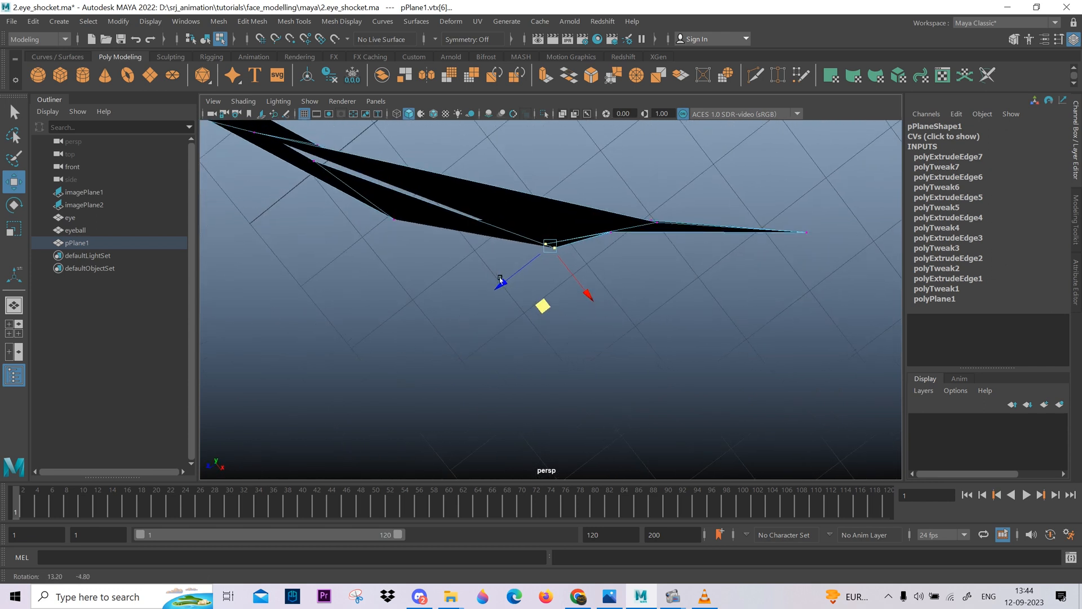
left_click_drag(545, 310, 672, 215)
- Slide the upper lip's outer-edge vertex beside the mouth corner toward the centre and adjust the matching lower-lip vertex
left_click(603, 200)
key("w")
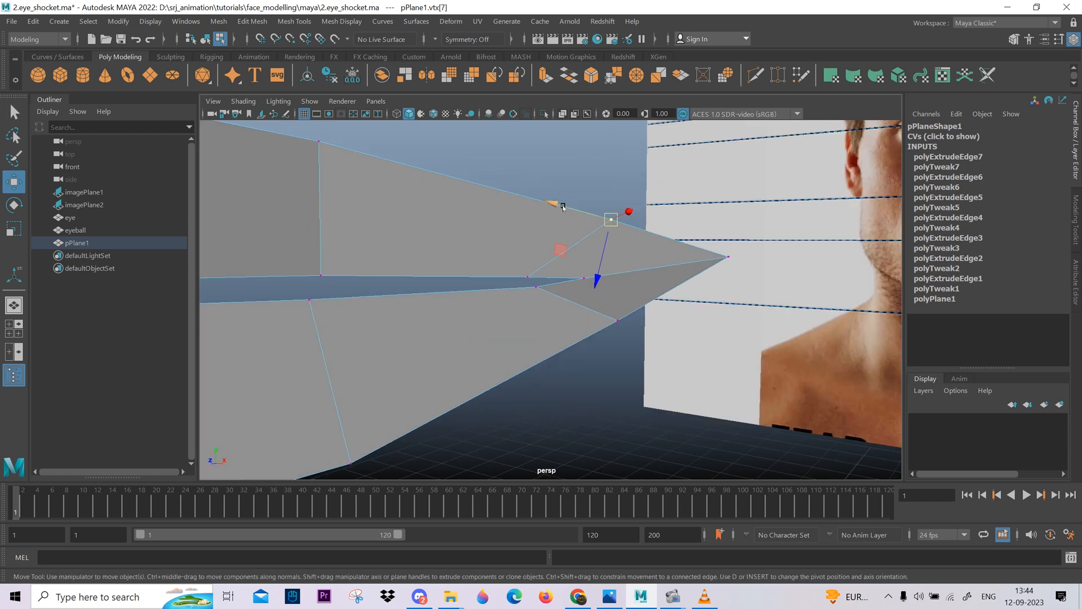
left_click_drag(563, 208, 551, 203)
left_click(615, 318)
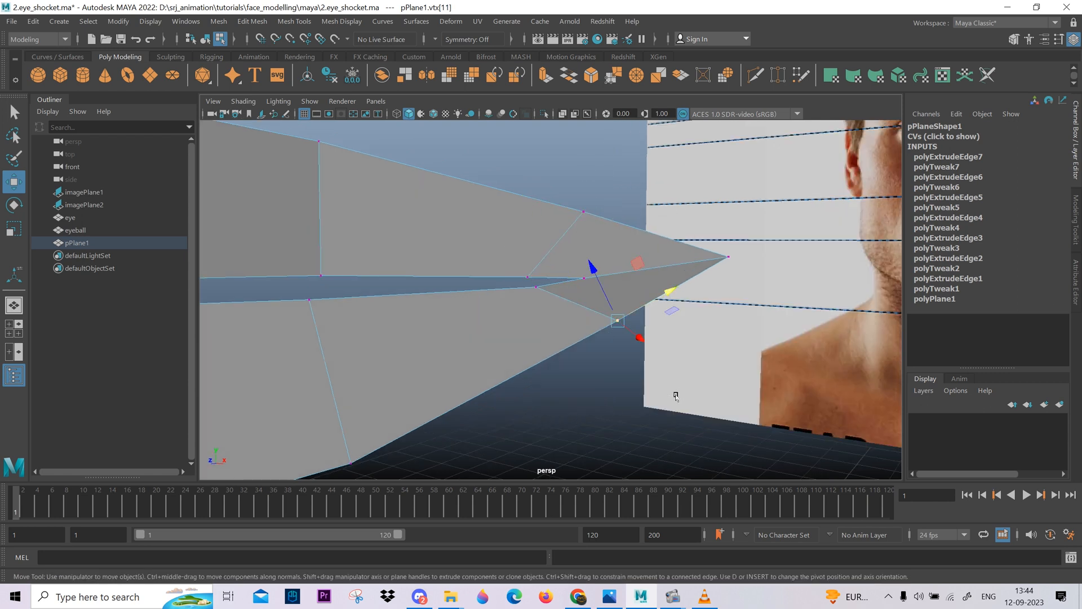
left_click_drag(674, 394, 701, 318, "alt")
left_click_drag(723, 318, 662, 375, "alt")
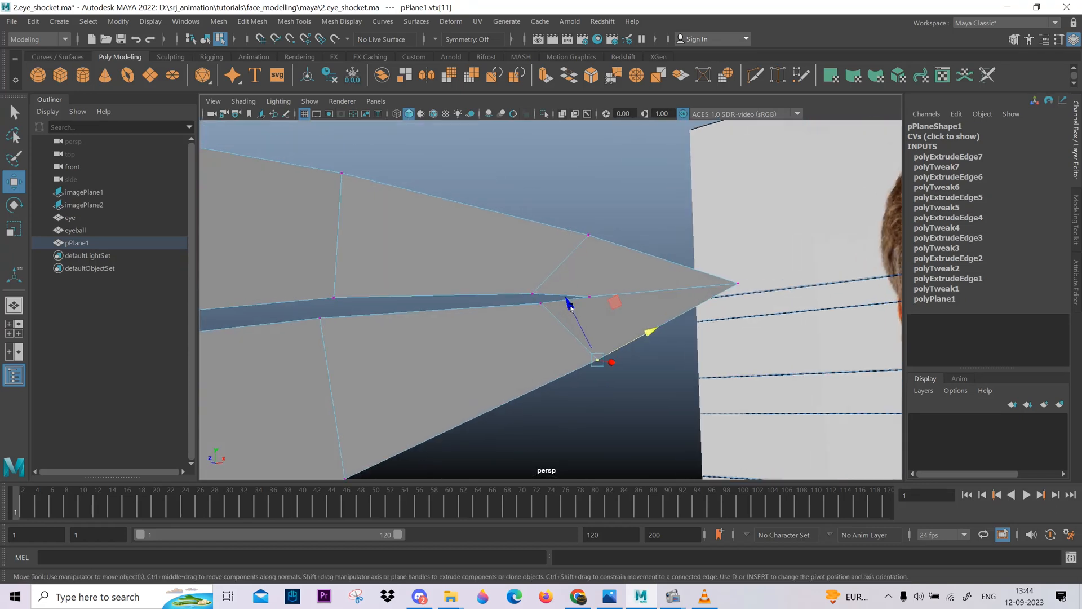
mouse_move(570, 304)
left_mouse_down()
mouse_move(674, 346)
mouse_move(553, 338)
mouse_move(406, 297)
mouse_move(647, 216)
mouse_move(672, 155)
mouse_move(655, 237)
mouse_move(695, 201)
mouse_move(495, 191)
mouse_move(556, 232)
mouse_move(538, 182)
mouse_move(542, 288)
mouse_move(515, 273)
mouse_move(498, 331)
mouse_move(603, 306)
mouse_move(641, 402)
mouse_move(577, 295)
left_mouse_up()
- Nudge the lower lip's outer-edge vertex beside the mouth corner in the horizontal plane to round the lip curve
left_click(672, 173)
key("w")
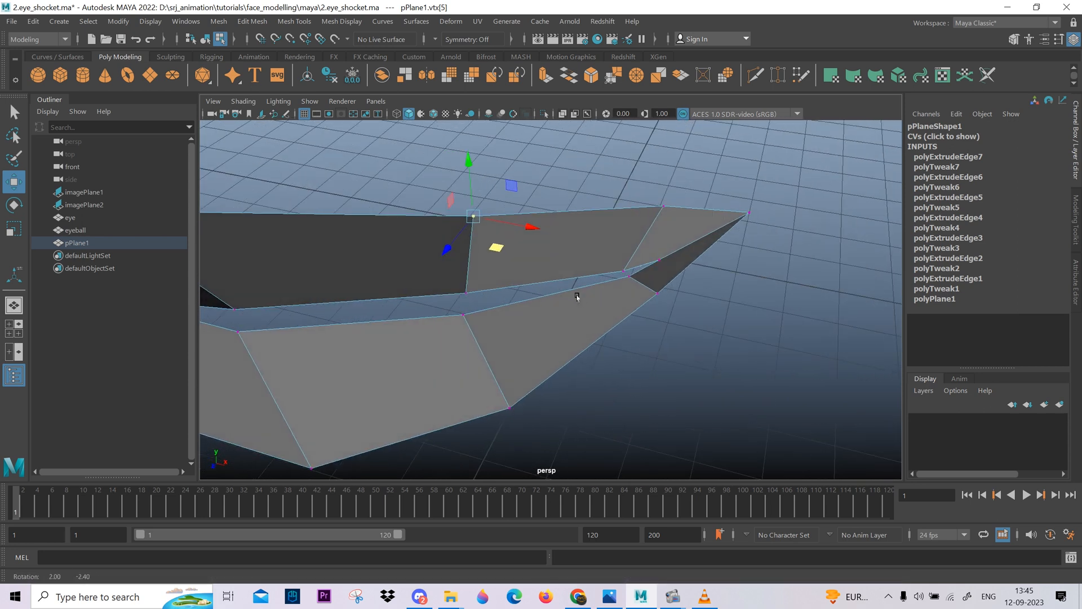
left_click_drag(688, 341, 690, 343)
left_click_drag(690, 343, 654, 355, "alt")
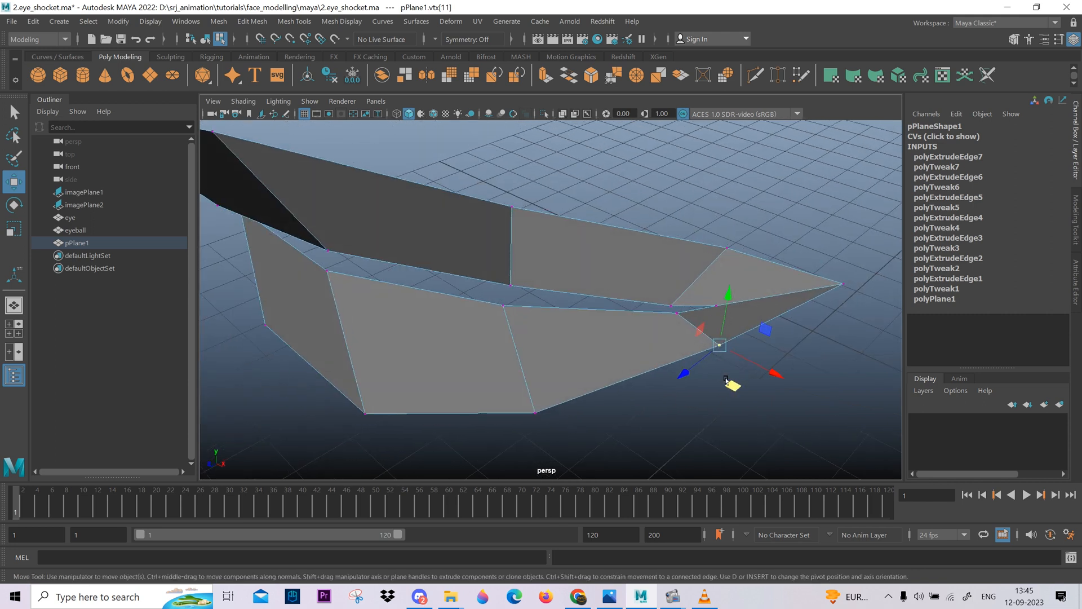
left_click_drag(732, 385, 733, 389)
- Lower the upper and lower lips' mouth-line vertices on the centre line slightly
left_click_drag(630, 433, 550, 385, "alt")
left_click(527, 440)
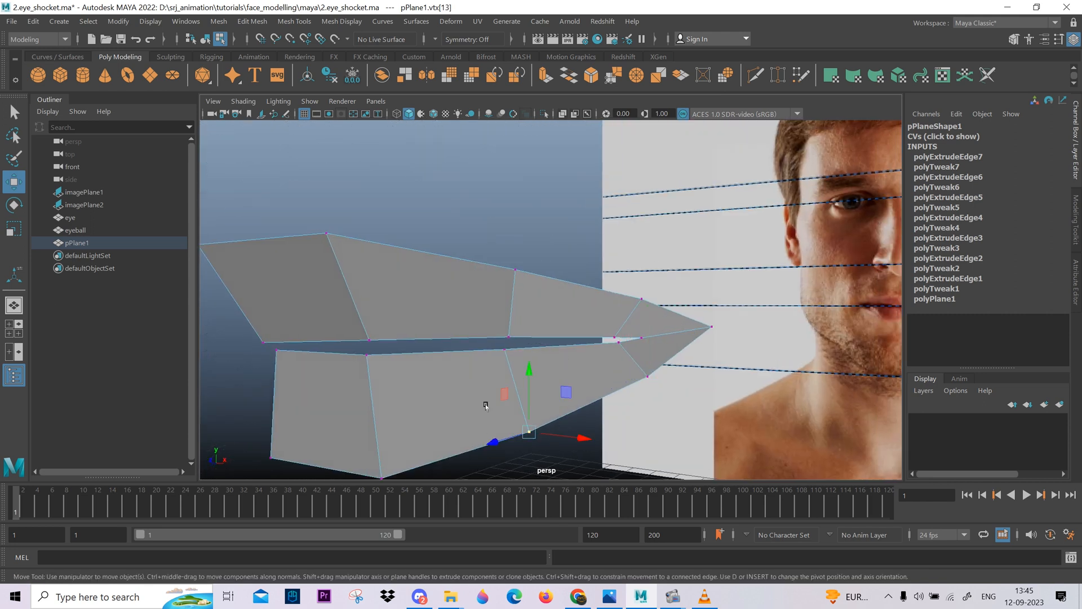
left_click_drag(485, 405, 517, 356, "alt")
left_click_drag(517, 356, 357, 354, "alt")
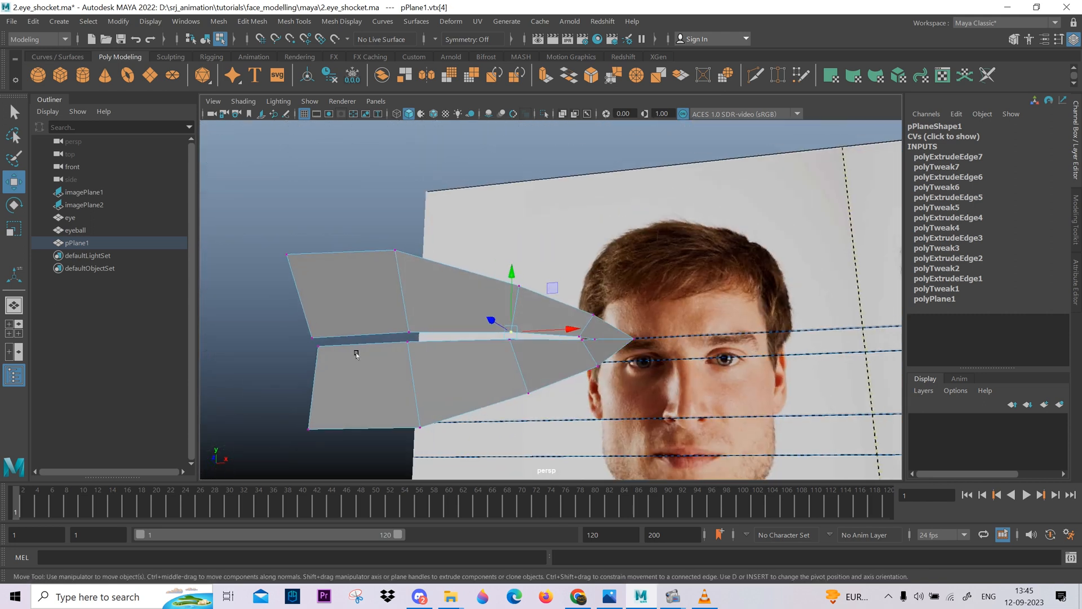
left_click_drag(341, 317, 263, 389)
left_click_drag(318, 292, 317, 299)
- Raise the upper and lower lips' mouth-line vertices one column out from the centre line slightly
left_click(424, 323)
left_click(413, 328)
left_click_drag(408, 294, 407, 284)
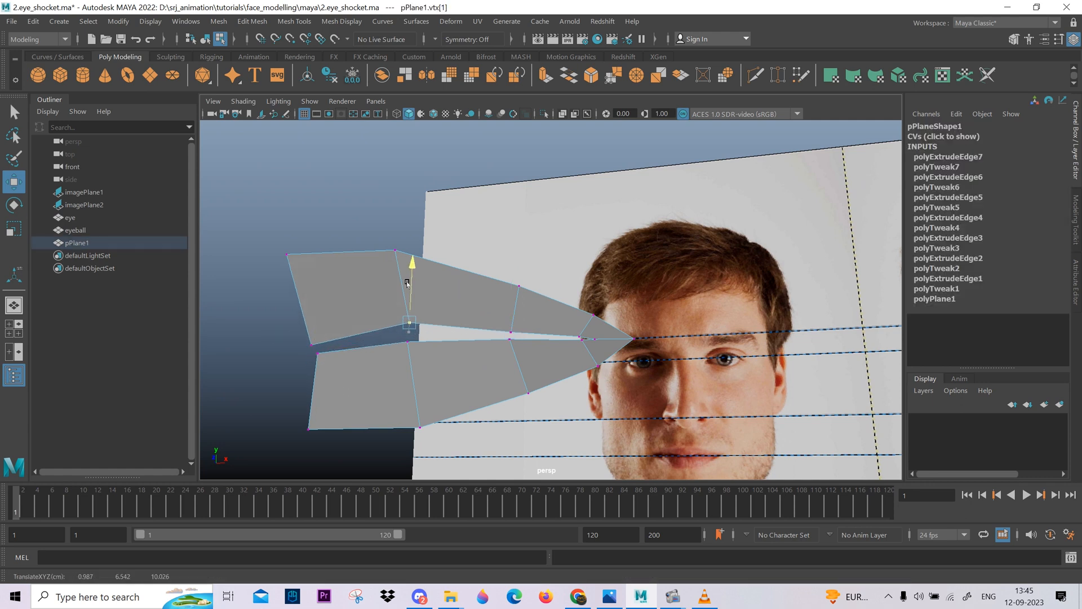
key("ctrl+z")
middle_click_drag(442, 271, 443, 268)
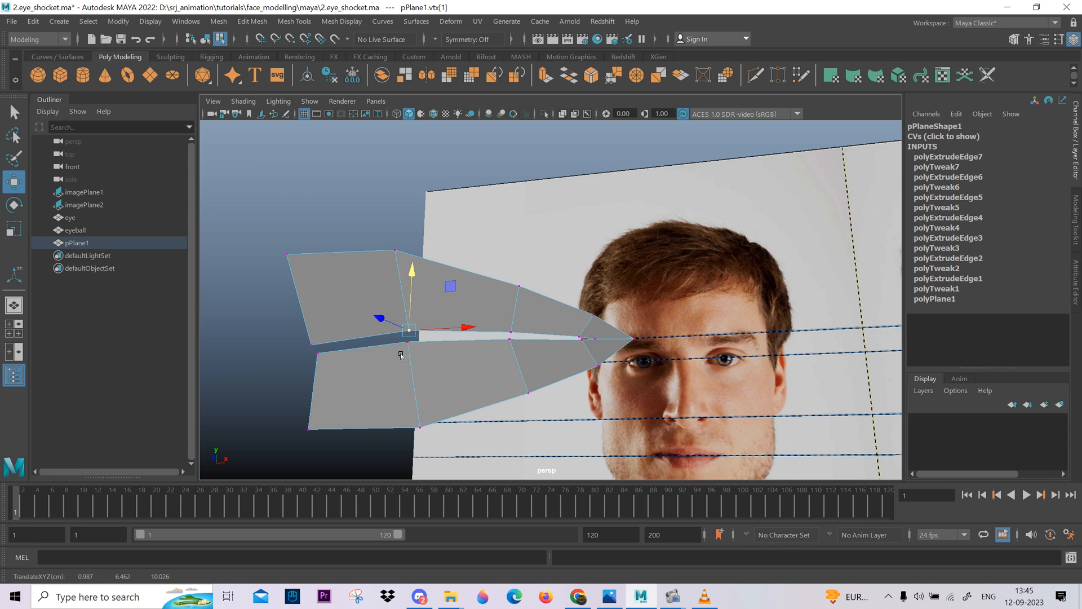
left_click(406, 343)
left_click_drag(411, 284, 411, 279)
left_click_drag(486, 376, 510, 415, "alt")
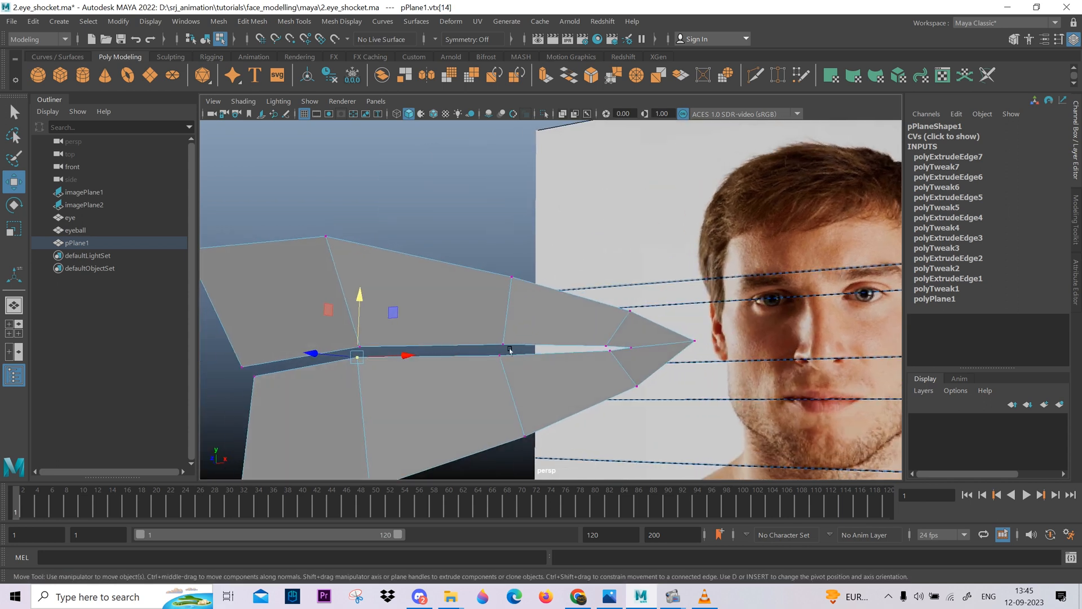
- Preview the lip mesh smoothed around the mouth corner and return to unsmoothed vertex editing
left_click(508, 352)
left_click_drag(507, 352, 556, 362, "alt")
key("F8")
key("3")
left_click(624, 354)
right_click_drag(555, 363, 713, 357, "alt")
left_click_drag(713, 357, 596, 406, "alt")
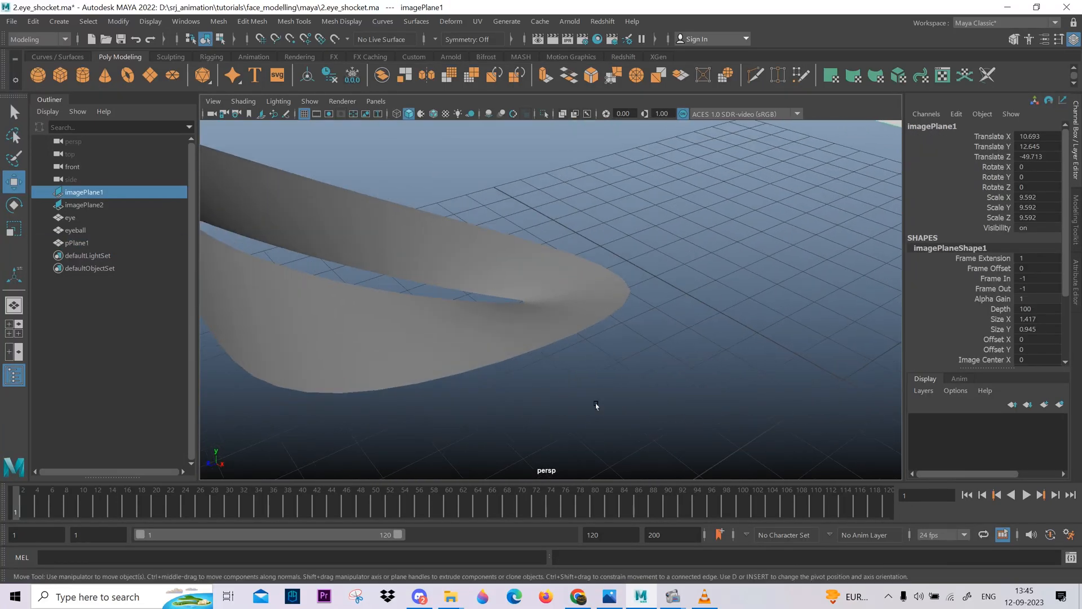
left_click(547, 334)
left_click_drag(547, 334, 645, 333, "alt")
key("1")
key("F9")
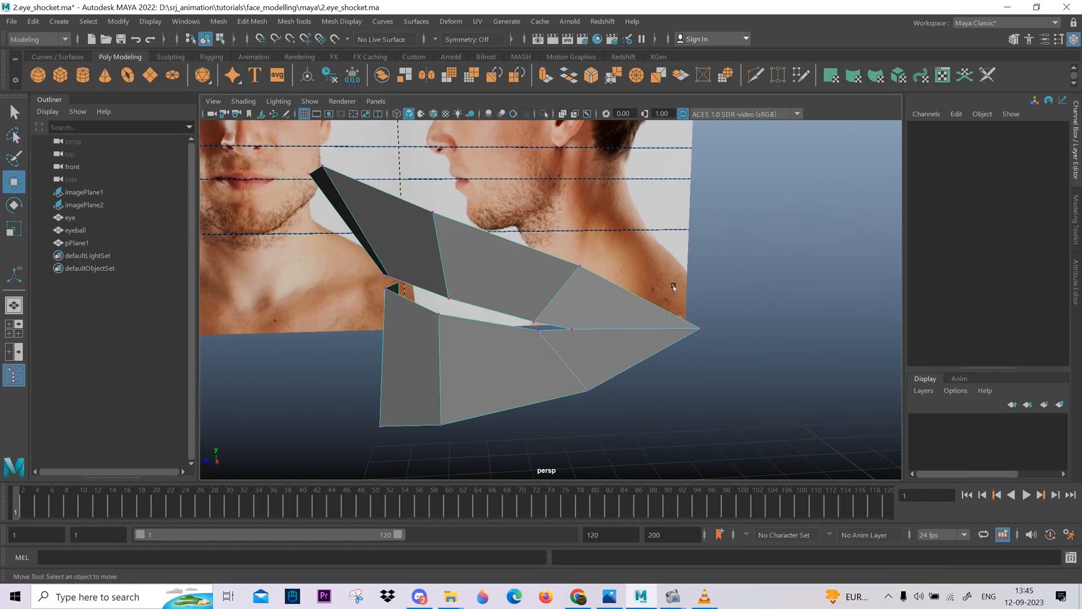
- Move the inner mouth-corner vertex, where the two lips meet, in the horizontal plane to refine the lip's curve
left_click_drag(674, 287, 727, 361)
left_click_drag(727, 361, 664, 441, "alt")
left_click_drag(599, 421, 648, 325)
right_click_drag(648, 325, 683, 324, "alt")
left_click_drag(566, 292, 526, 265)
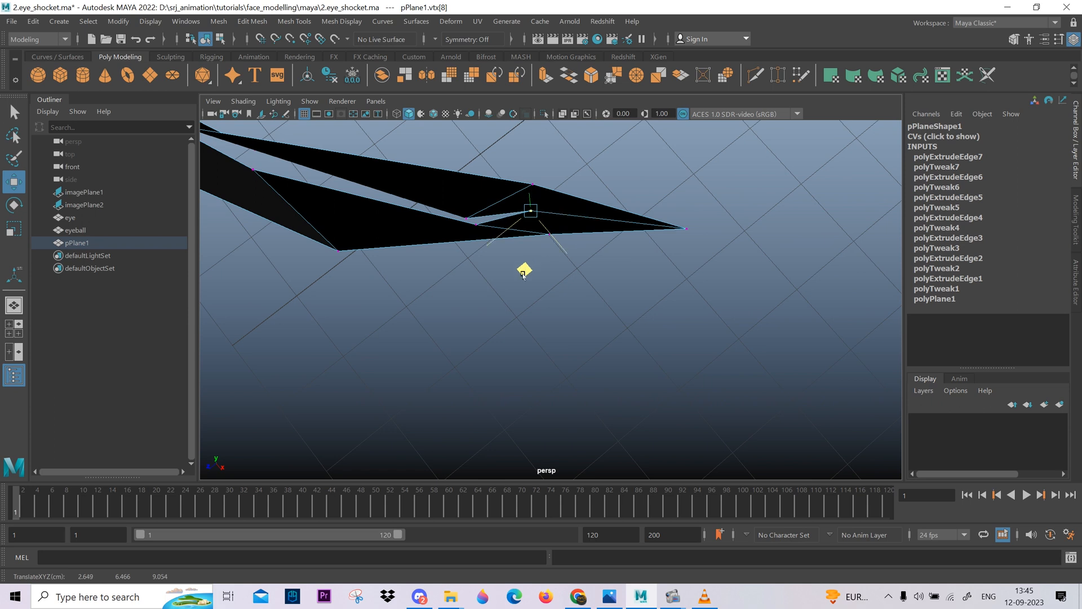
- Adjust the mouth-line vertex pair beside the corner and the outermost corner vertex horizontally, viewed from below
left_click_drag(442, 210, 481, 247)
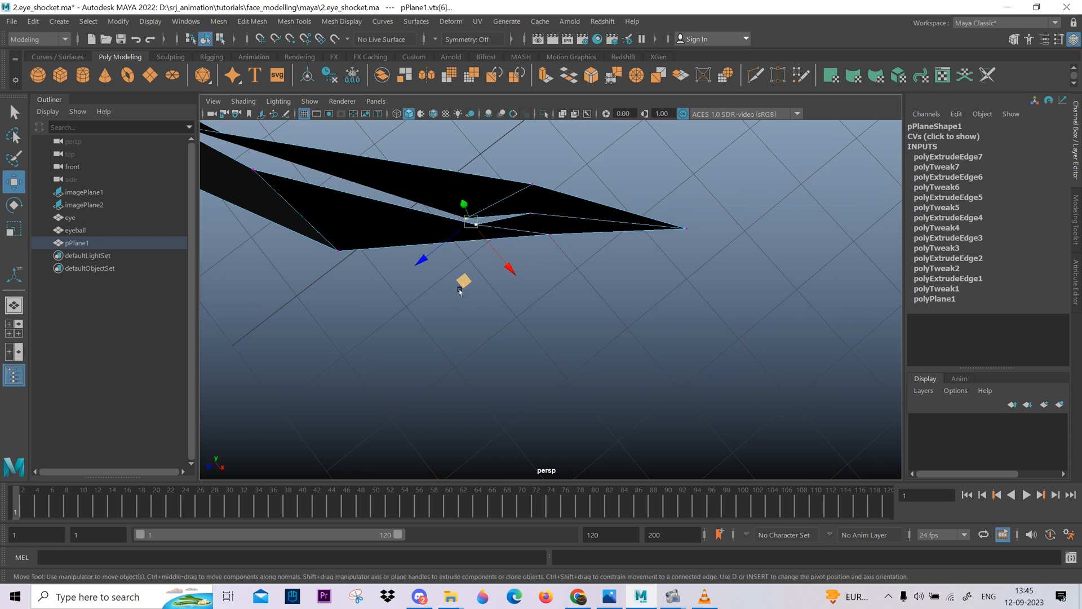
left_click_drag(459, 290, 580, 301, "alt")
left_click_drag(582, 347, 539, 367, "alt")
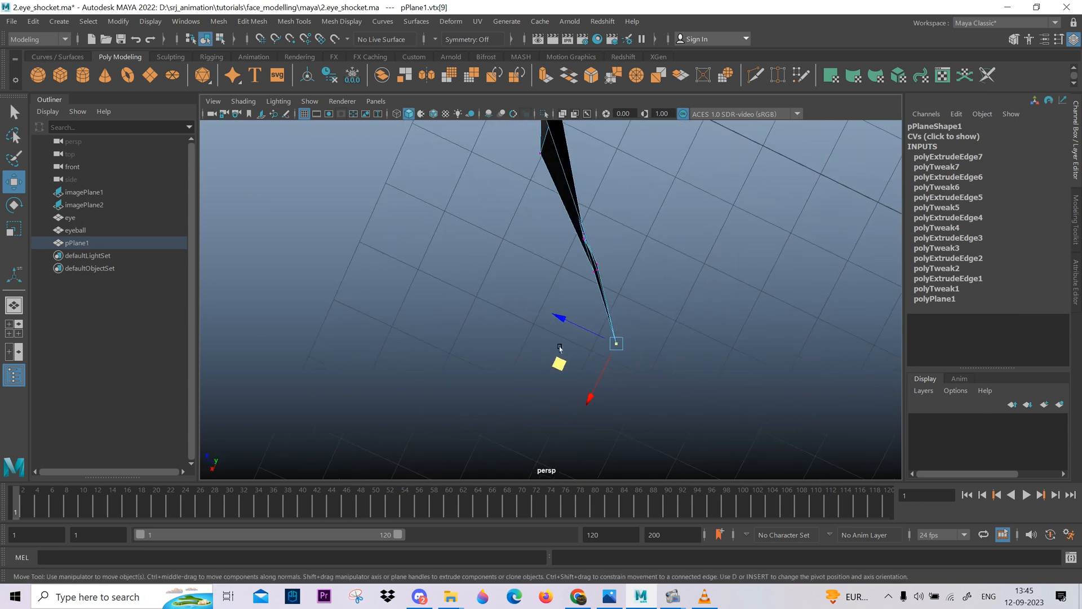
left_click_drag(585, 297, 601, 215, "alt")
- Shift the two outer-edge vertices beside the mouth corner and the adjoining mouth-line vertices horizontally to even the curve
left_click_drag(600, 214, 521, 274)
left_click_drag(577, 308, 544, 334, "shift")
left_click_drag(544, 334, 556, 379, "alt")
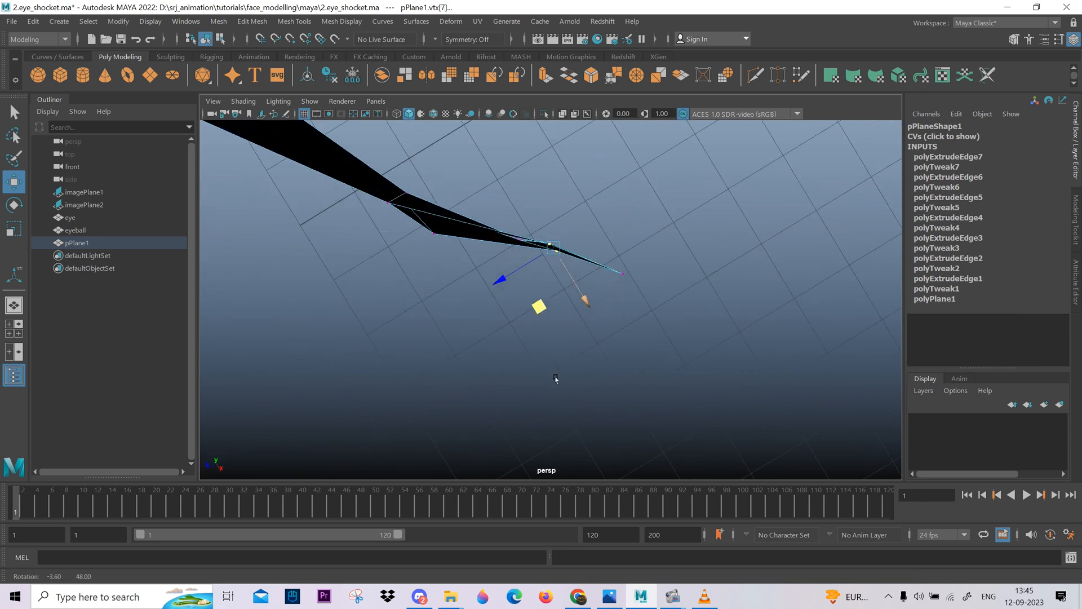
left_click_drag(531, 306, 525, 313)
left_click_drag(572, 222, 522, 238, "alt")
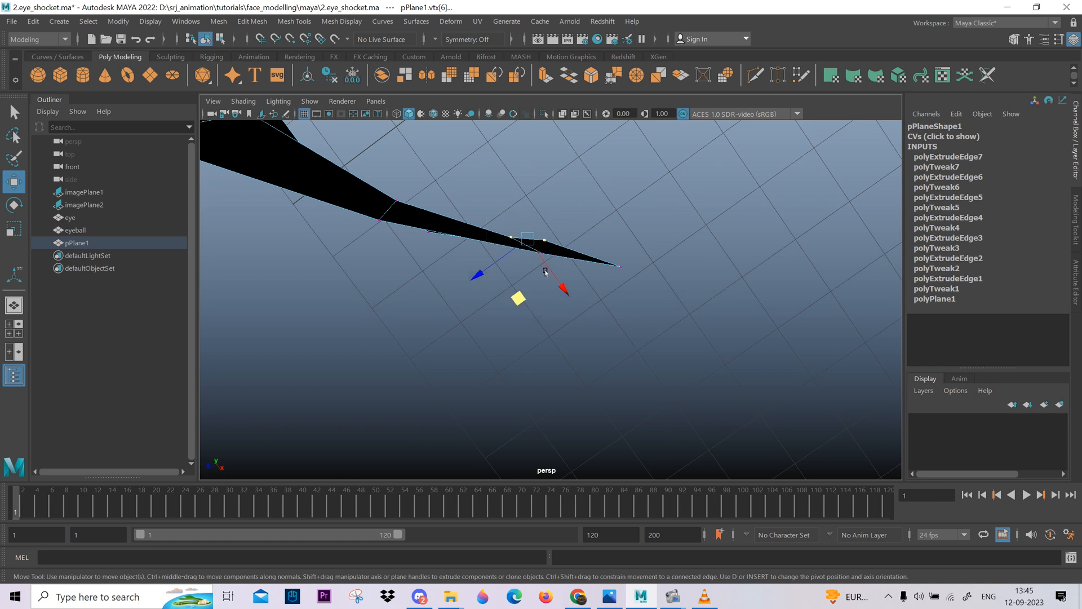
left_click_drag(545, 272, 622, 290, "alt")
left_click_drag(531, 324, 511, 363)
- Preview the lip mesh smoothed in object mode and inspect its curvature and mouth opening from several angles
right_click_drag(561, 311, 621, 254)
key("3")
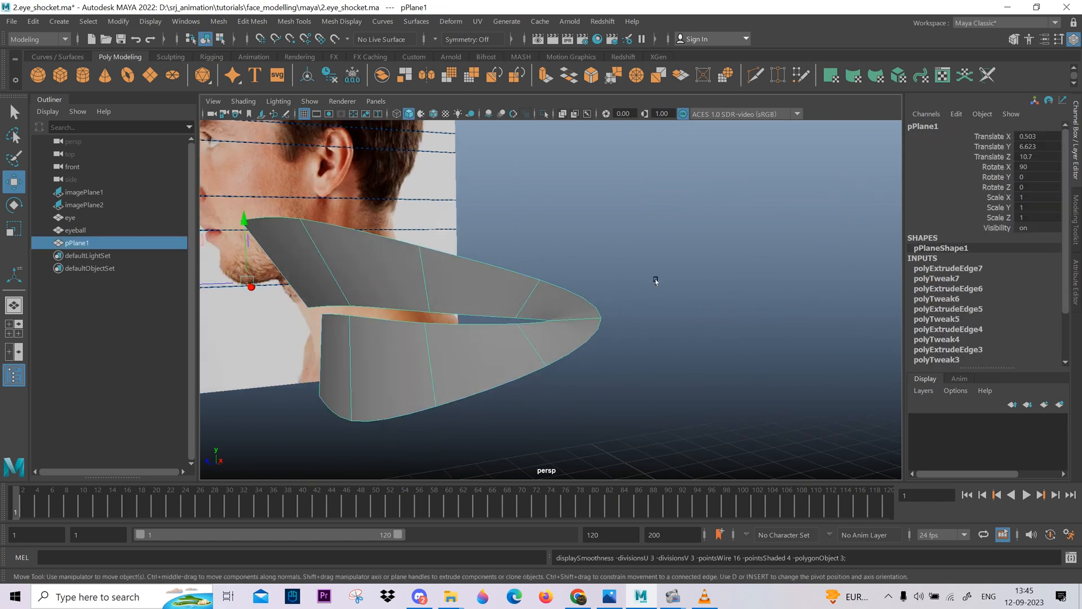
left_click(655, 277)
left_click_drag(654, 278, 469, 170, "alt")
left_click(524, 325)
right_click_drag(469, 171, 426, 181)
left_click(464, 227)
left_click_drag(463, 230, 419, 221, "alt")
left_click(530, 232)
left_click_drag(530, 232, 466, 230, "alt")
left_click_drag(468, 268, 536, 314, "alt")
right_click_drag(536, 313, 611, 235)
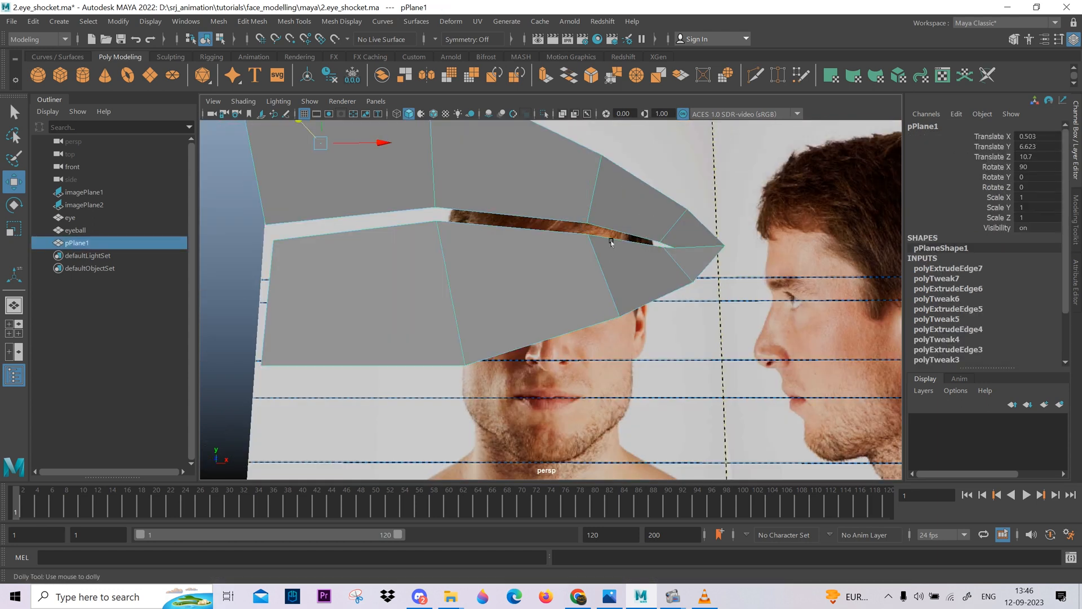
- Display the lips smoothed and compare them with the front and side references, using wireframe in the front view
scroll(611, 235, "down", 3)
left_click_drag(611, 242, 594, 284, "alt")
key("3")
left_click_drag(669, 195, 567, 342, "alt")
key("space")
key("space")
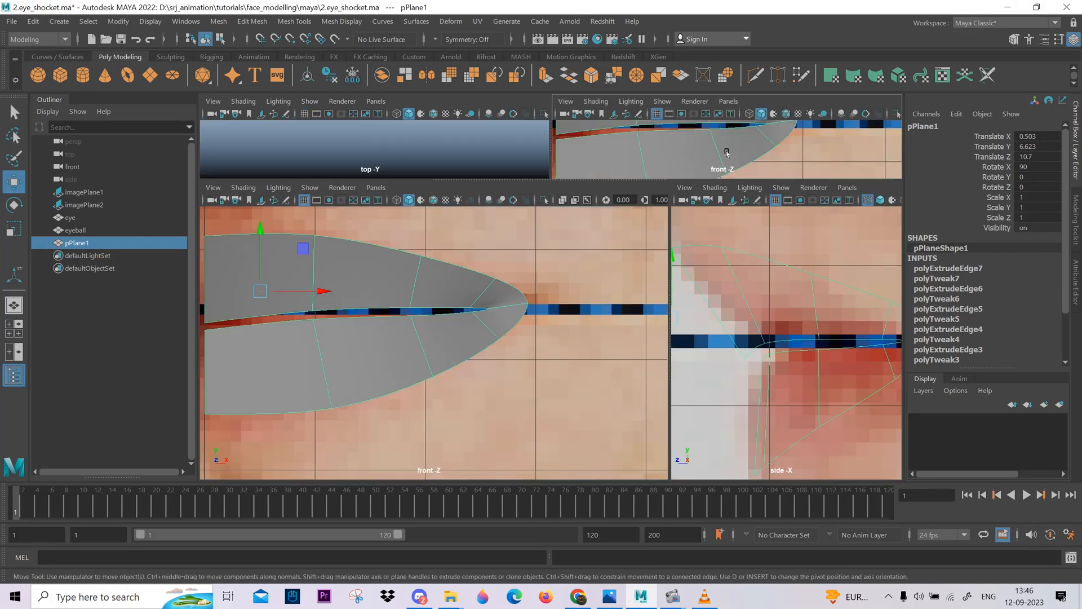
scroll(472, 359, "down", 3)
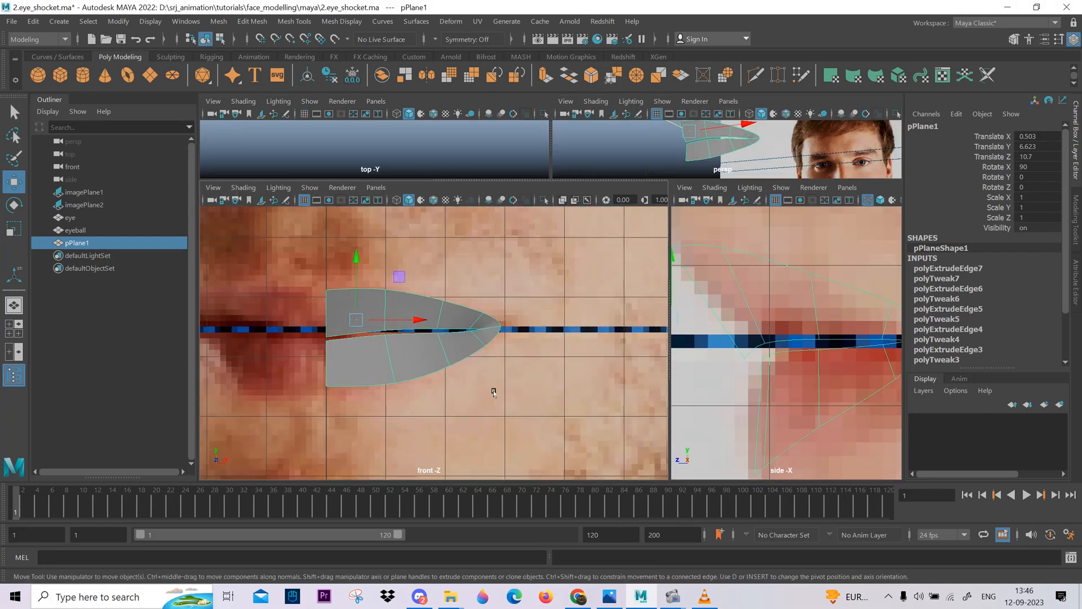
key("4")
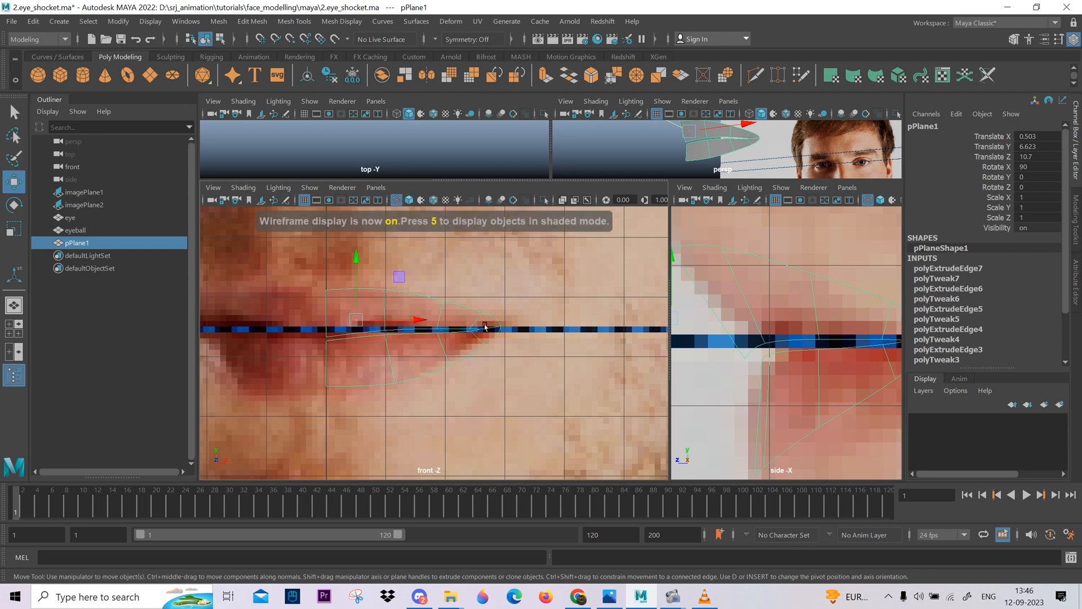
scroll(869, 387, "down", 5)
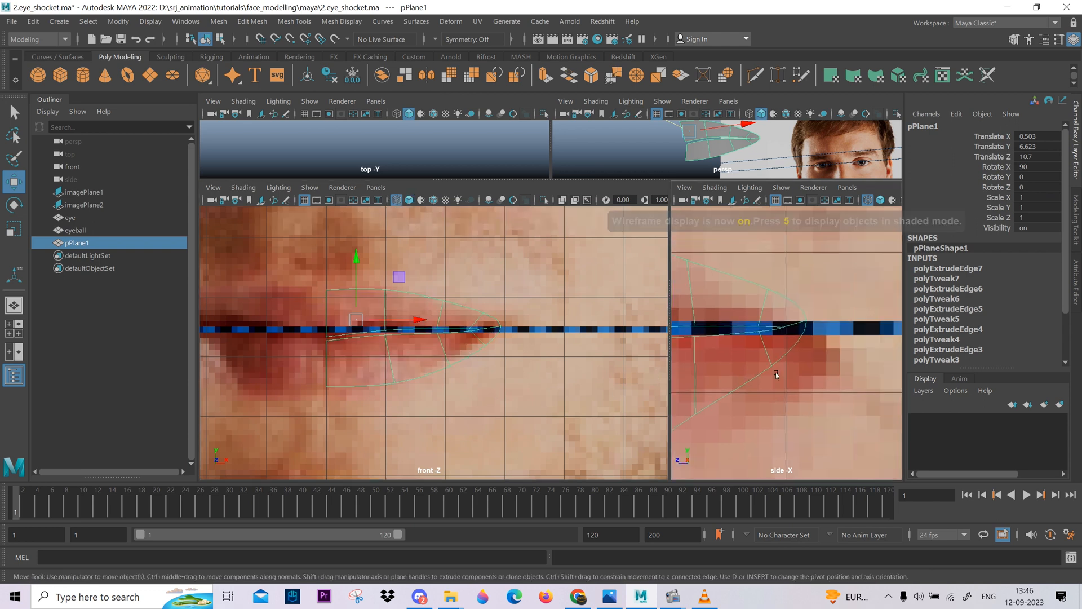
- Turn off the smooth preview, switch to vertex editing and raise the two lower-lip outline vertices beside the mouth corner in the front view
scroll(365, 364, "up", 3)
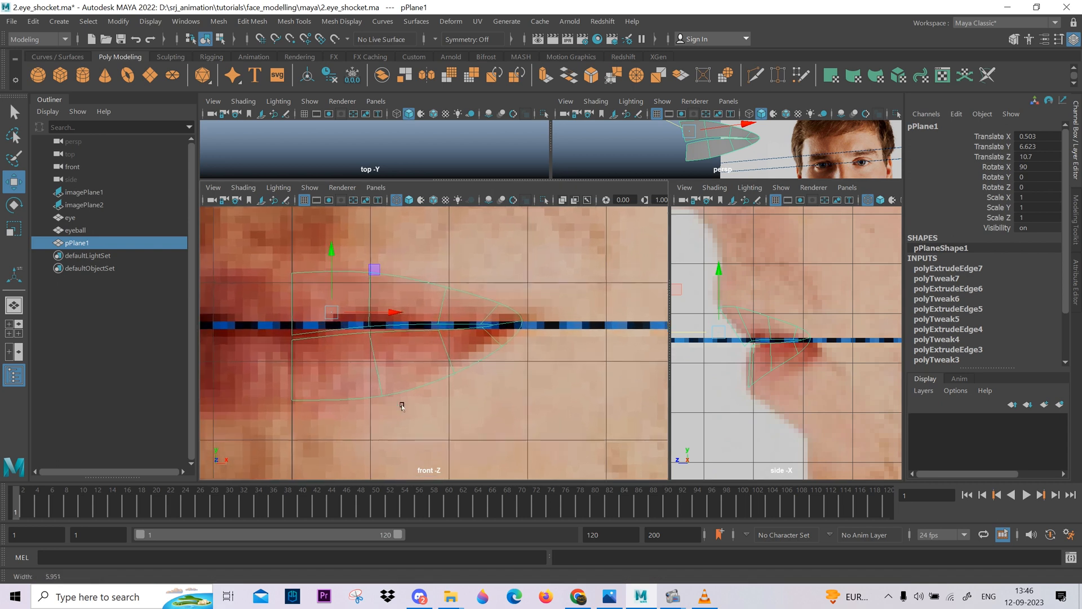
key("1")
scroll(487, 348, "up", 3)
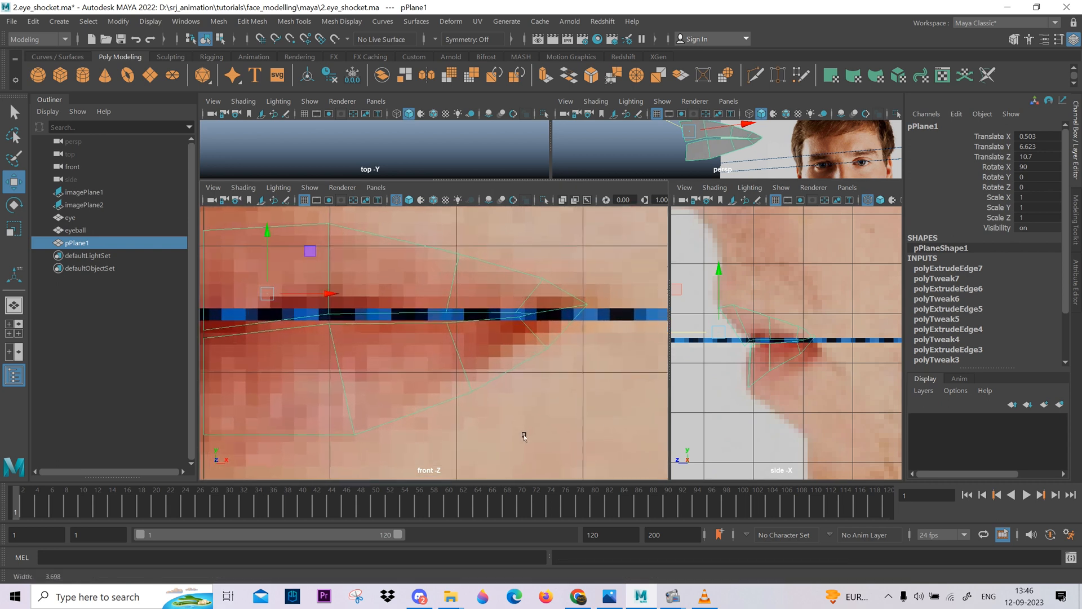
right_click(530, 352)
left_click(519, 326)
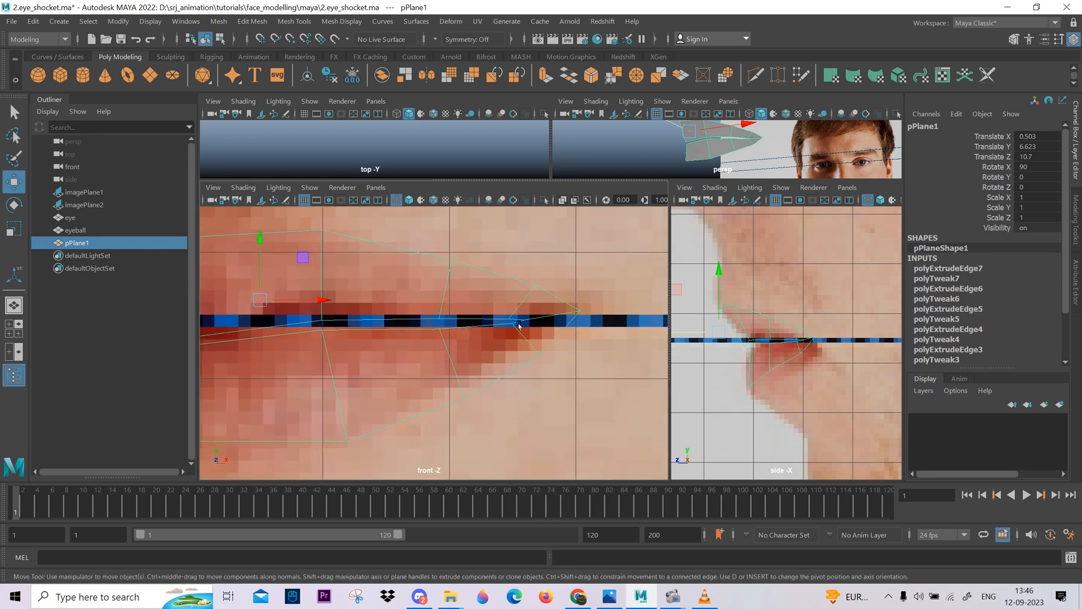
right_click(515, 324)
left_click(462, 254)
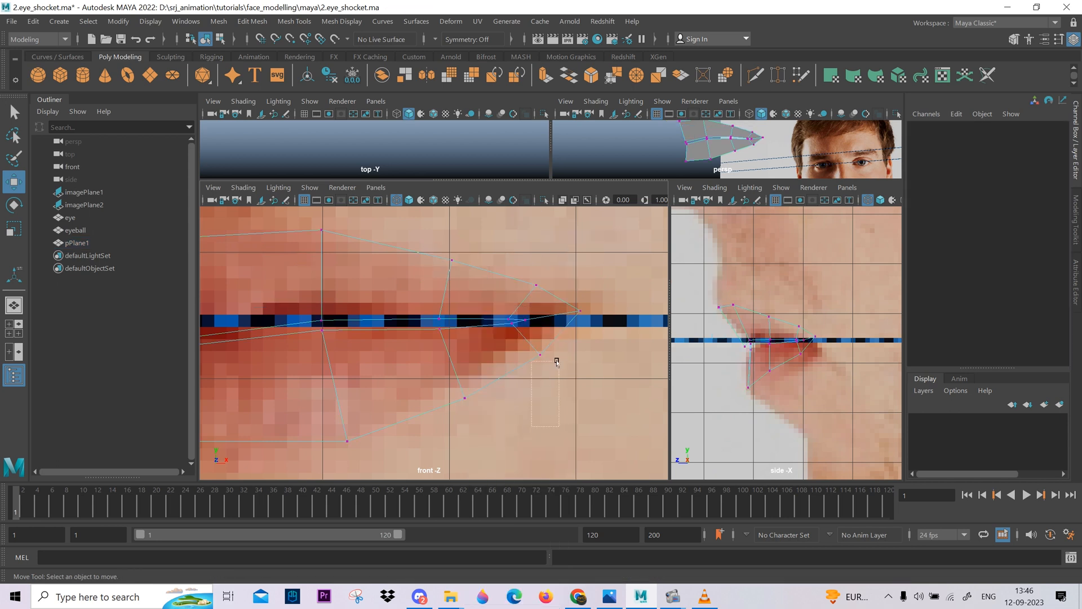
left_click(540, 354)
left_click_drag(539, 296, 538, 291)
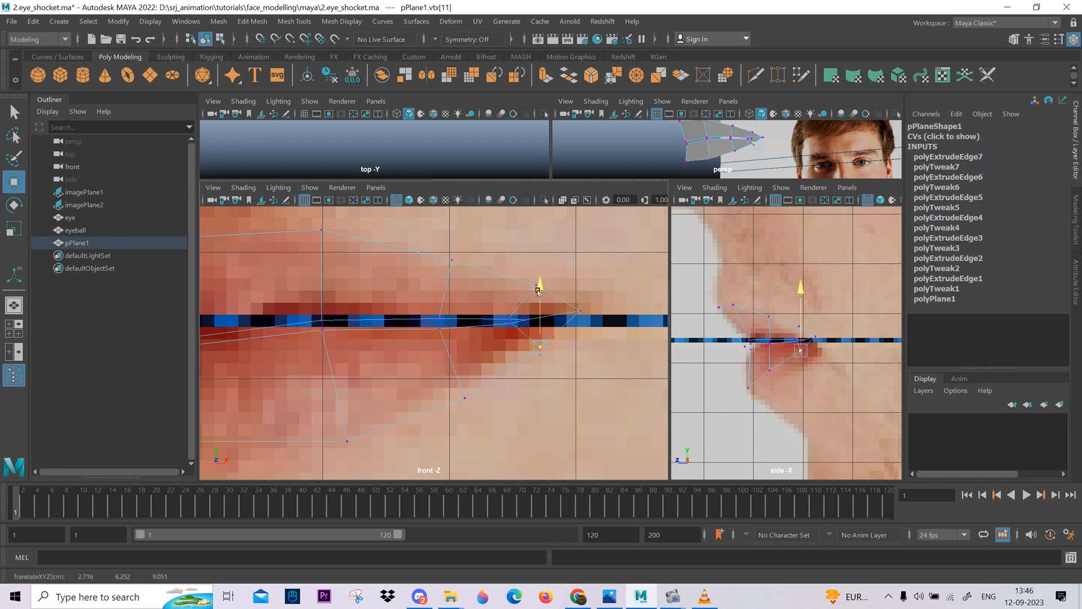
left_click_drag(492, 370, 406, 454)
middle_click_drag(473, 410, 475, 391)
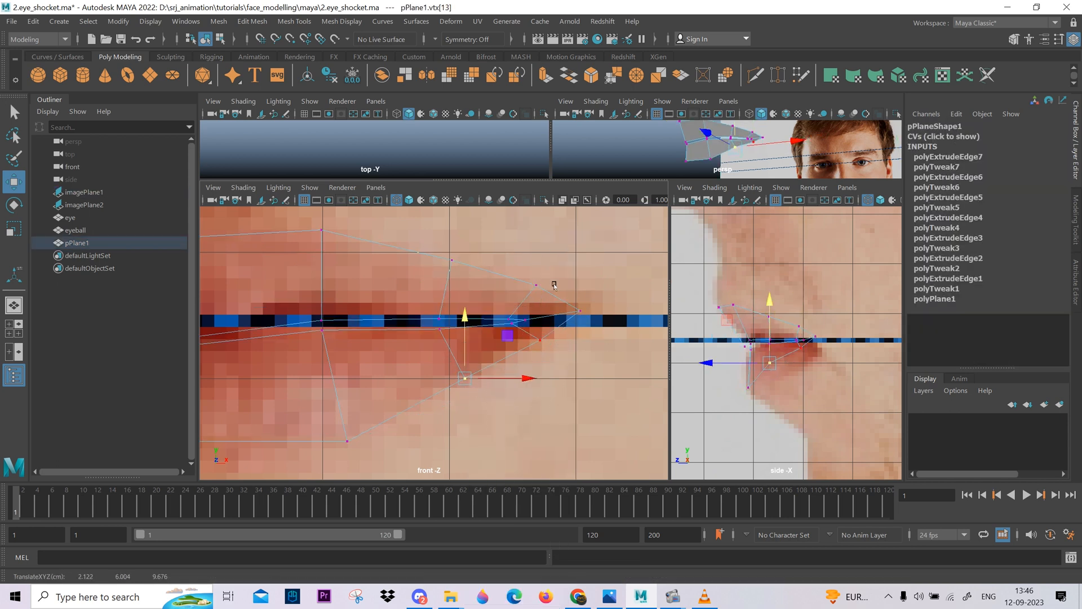
- Lower the two upper-lip outline vertices beside the mouth corner and adjust the height of the upper-lip peak vertex to the front reference
left_click_drag(536, 264, 506, 307)
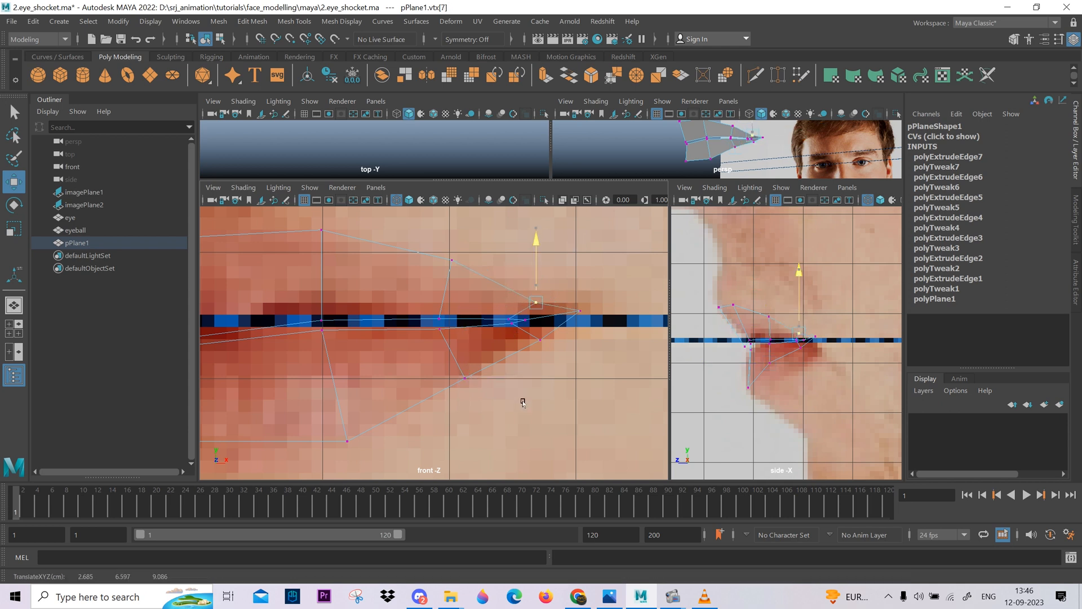
middle_click_drag(524, 402, 523, 401)
left_click_drag(495, 250, 382, 307)
middle_click_drag(440, 319, 442, 337)
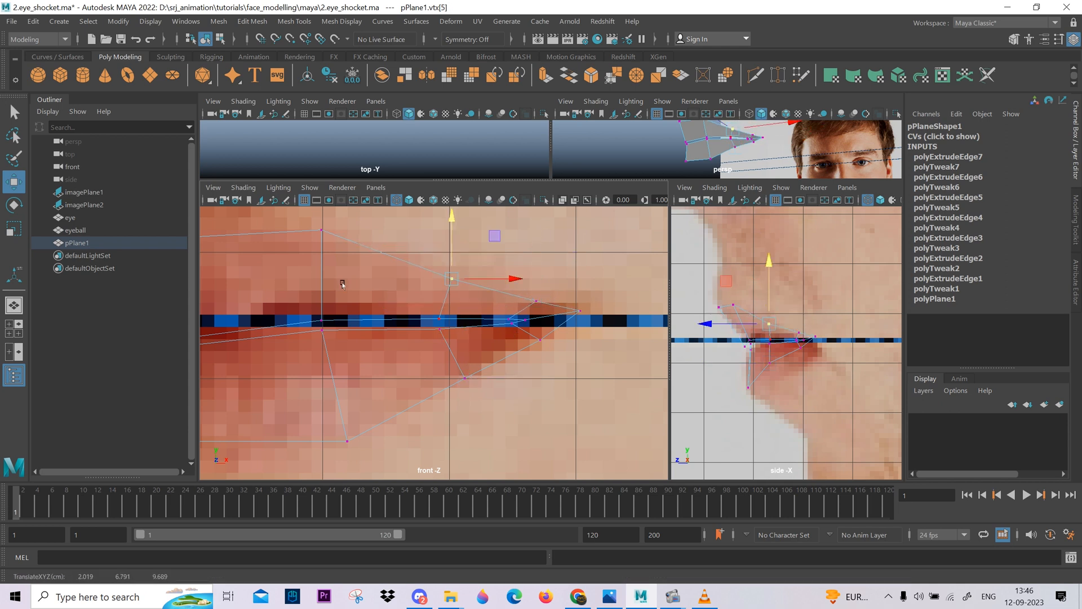
middle_click_drag(343, 285, 435, 338, "alt")
left_click_drag(454, 268, 389, 305)
middle_click_drag(432, 331, 433, 326)
- Lower the two central vertices of the lower lip's bottom edge together to match the front reference
middle_click_drag(441, 437, 445, 340, "alt")
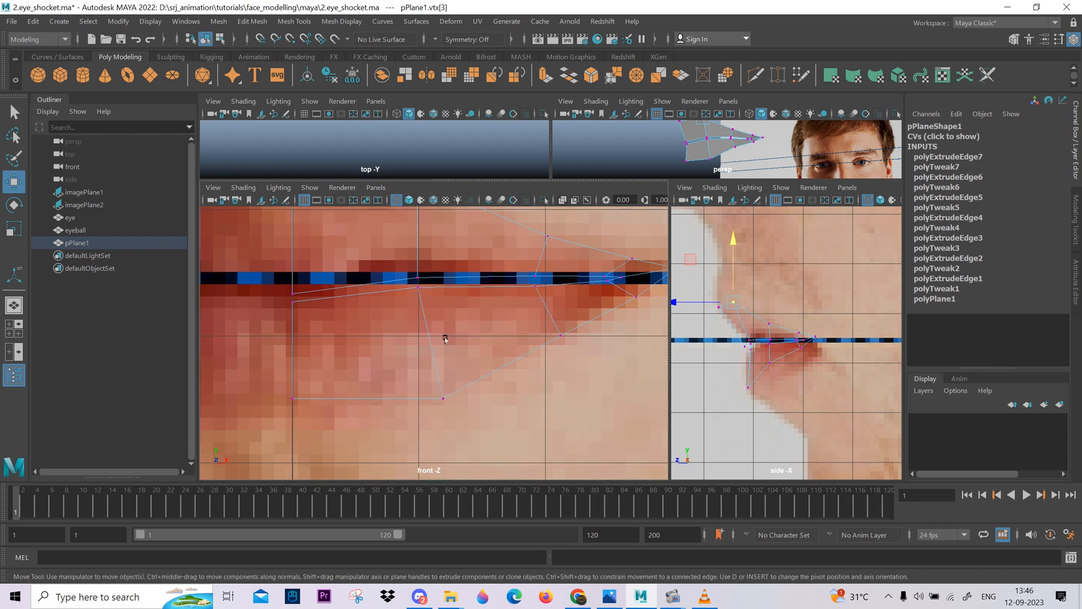
left_click_drag(470, 362, 395, 423)
left_click_drag(258, 355, 529, 468)
middle_click_drag(505, 442, 505, 455)
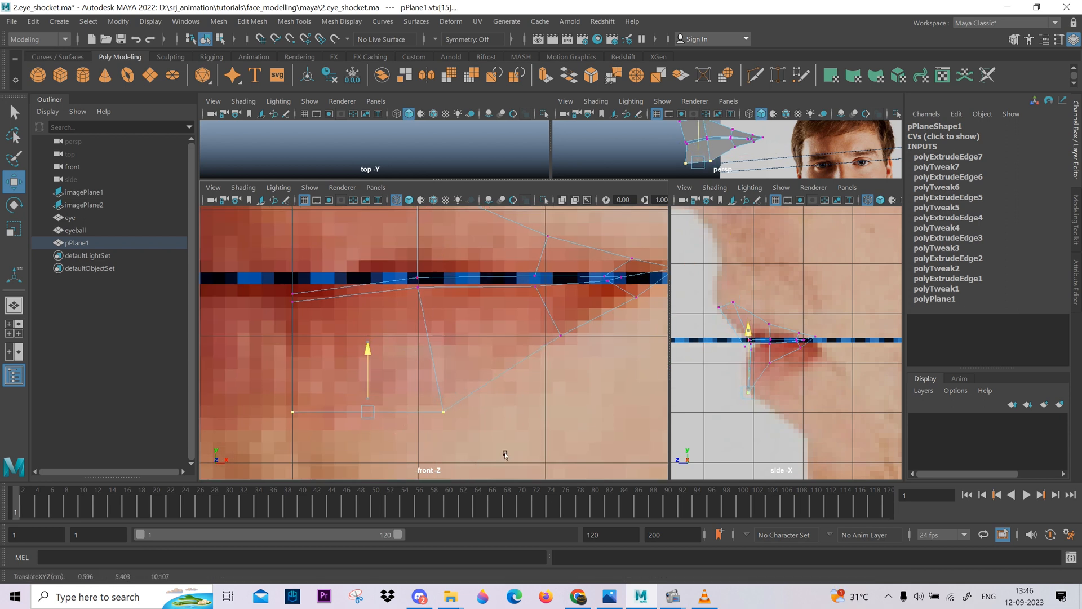
scroll(505, 447, "down", 6)
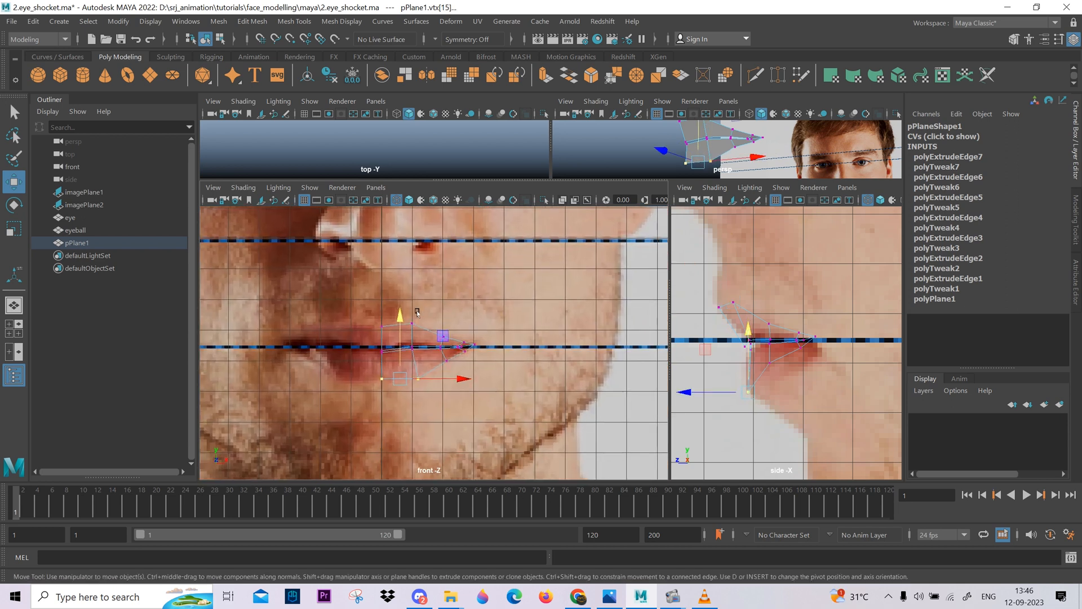
- Return to object mode and inspect the reshaped lip mesh in the perspective view from different angles
key("space")
left_click_drag(422, 354, 427, 293)
key("space")
left_click_drag(424, 335, 429, 369)
key("space")
scroll(649, 305, "down", 3)
right_click_drag(546, 235, 596, 200)
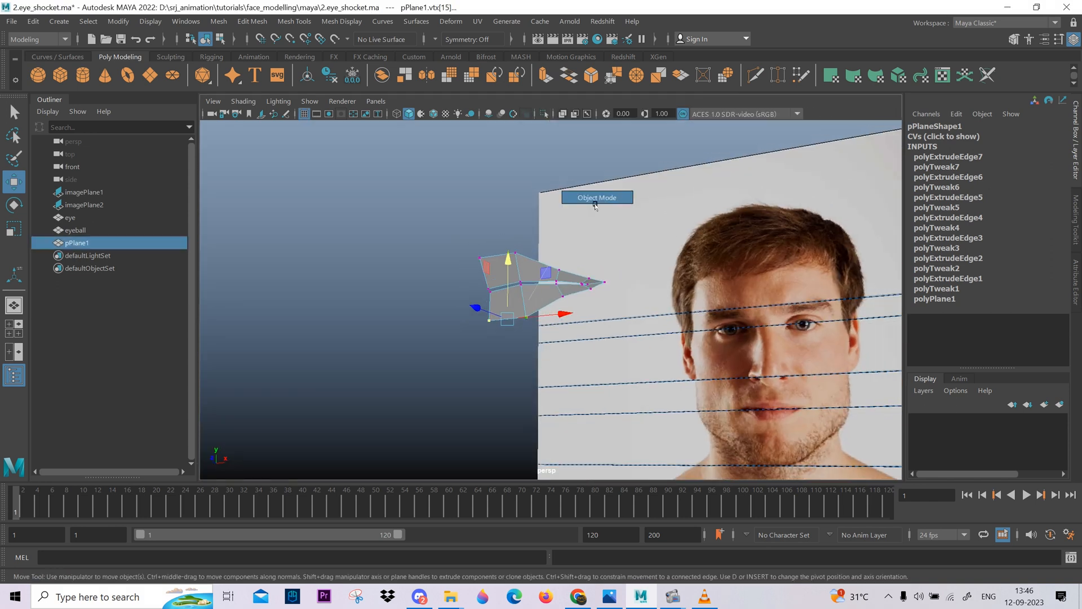
left_click_drag(479, 291, 526, 297, "alt")
left_click(428, 384)
left_click_drag(428, 384, 537, 309, "alt")
left_click(531, 298)
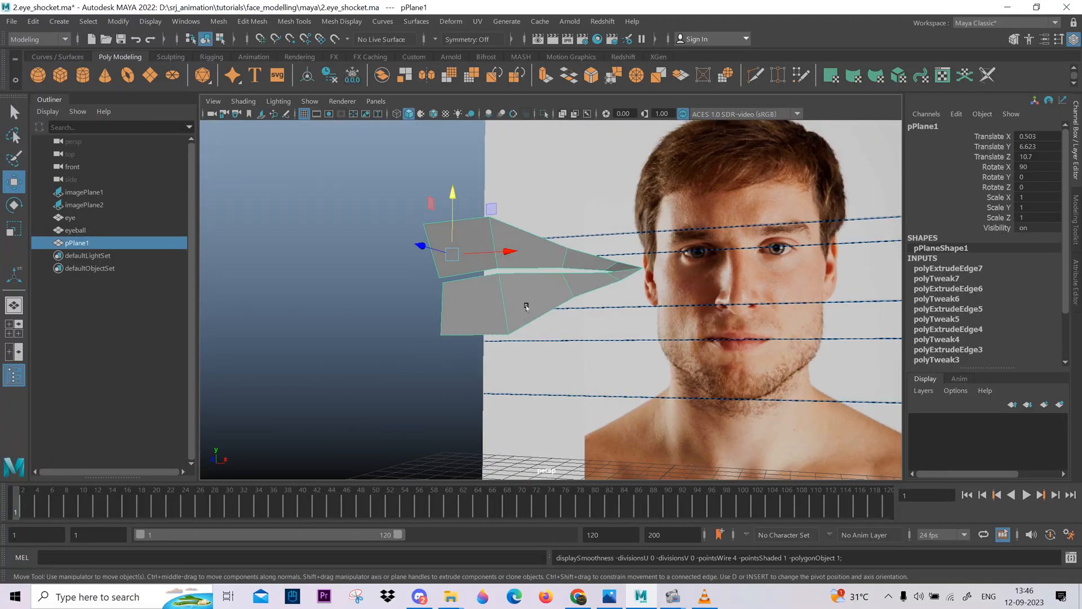
- Enlarge the upper viewports in the four-view layout and frame the lip mesh closely in the perspective view
key("space")
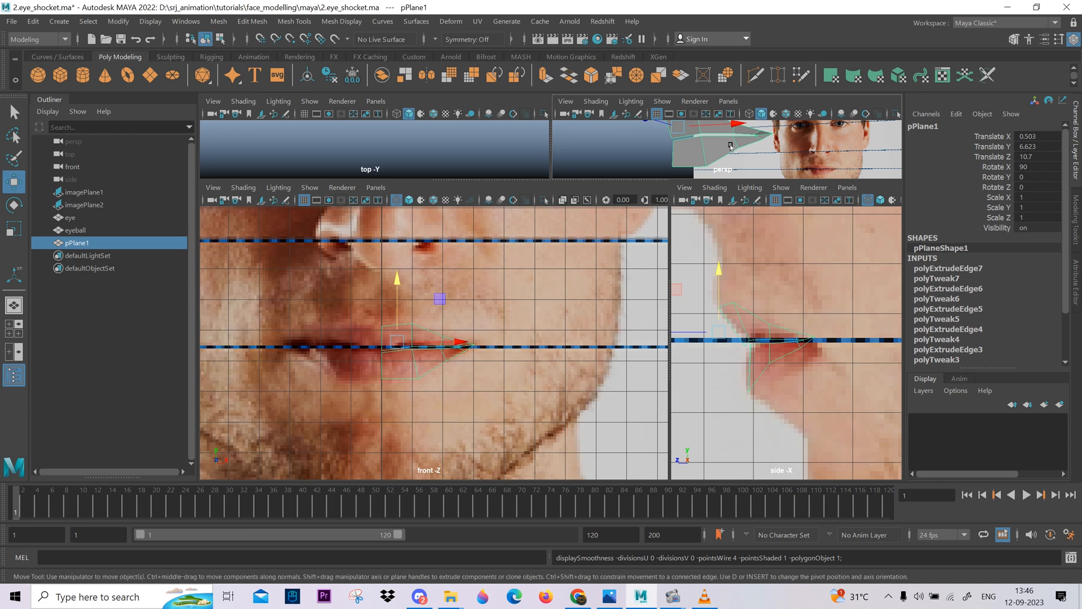
key("space")
key("space")
left_click_drag(634, 181, 637, 305)
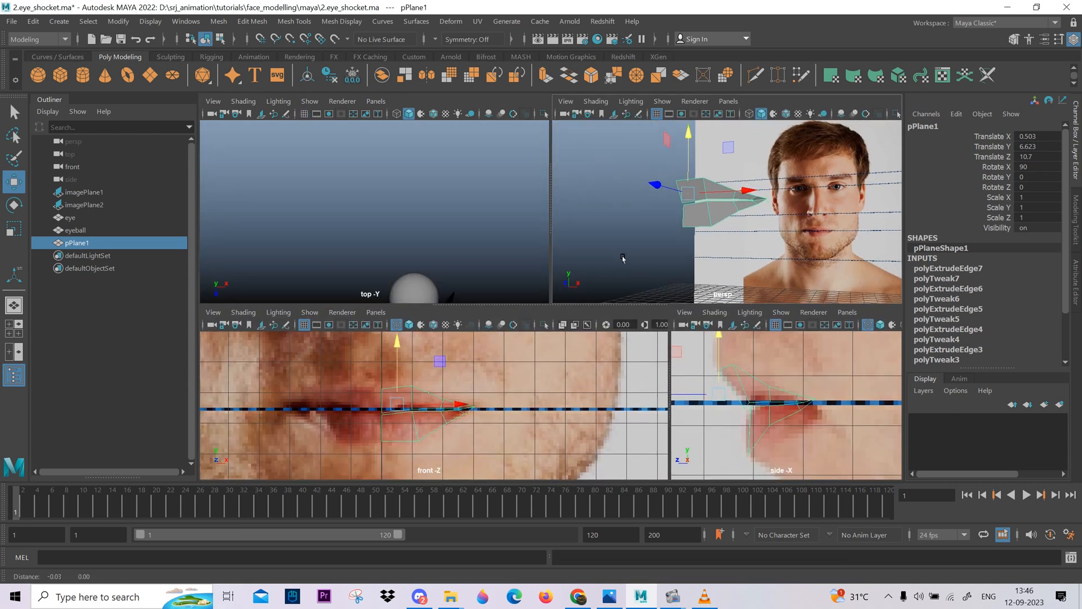
left_click_drag(623, 258, 656, 231, "alt")
scroll(656, 231, "up", 4)
scroll(678, 256, "down", 1)
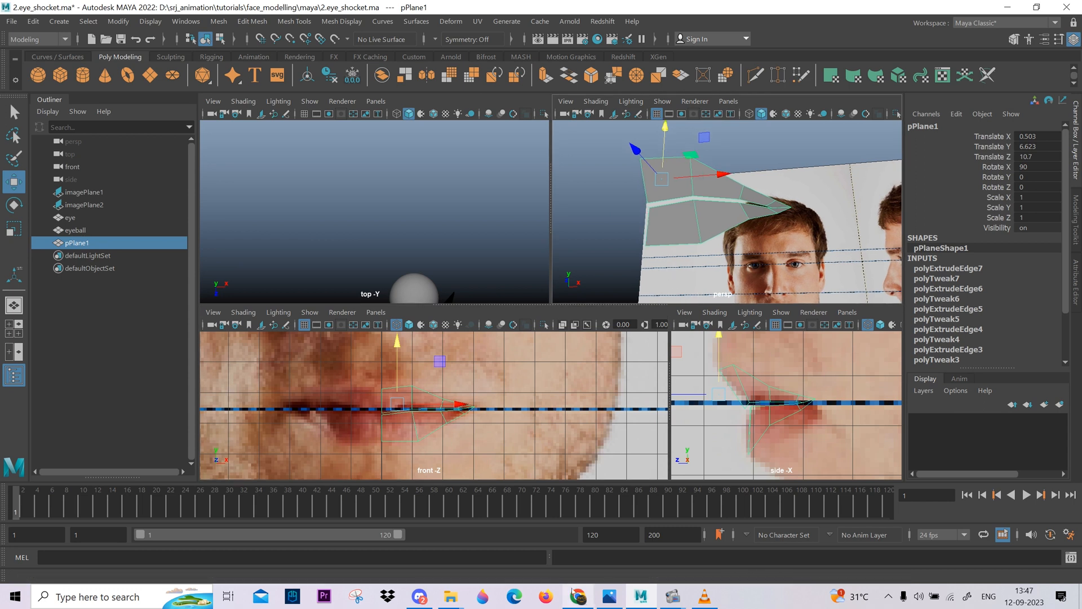
- Switch to the photo viewer, go back to face1.JPG and zoom in on the mouth to examine its topology
left_click(606, 601)
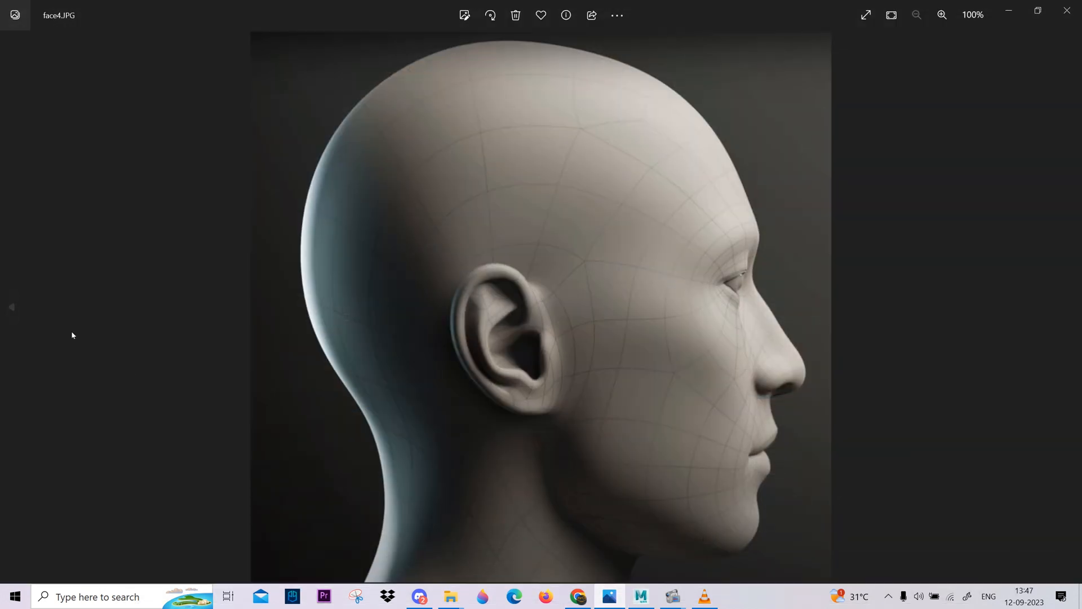
key("Left")
key("Left")
key("Left")
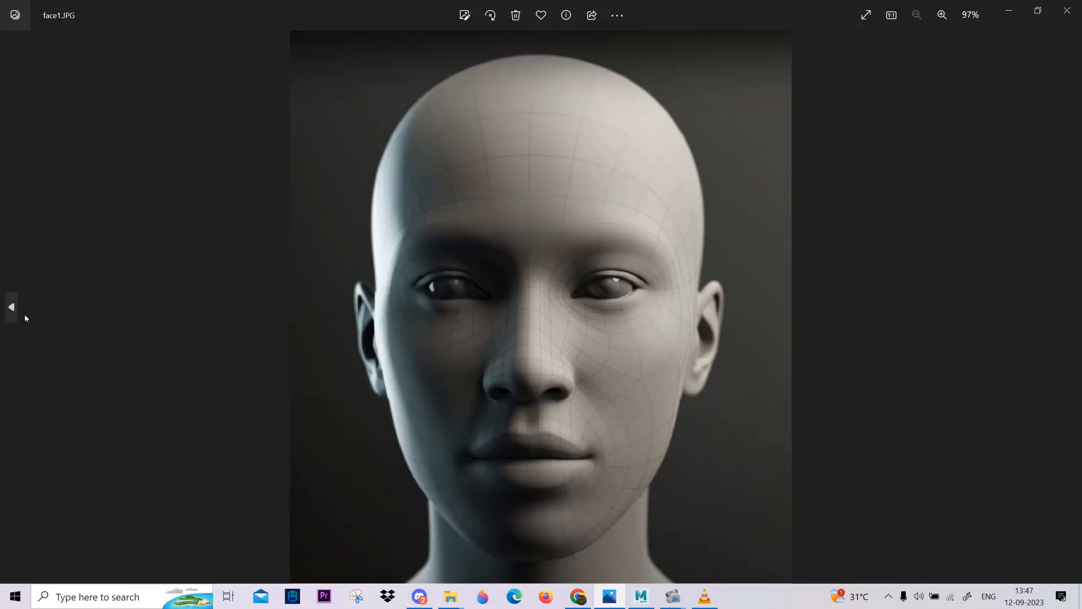
scroll(599, 449, "up", 2)
left_click_drag(600, 450, 616, 306)
scroll(587, 338, "up", 3)
- Capture the zoomed lower face with Snipping Tool for marking the edge flow around the mouth
left_click(355, 596)
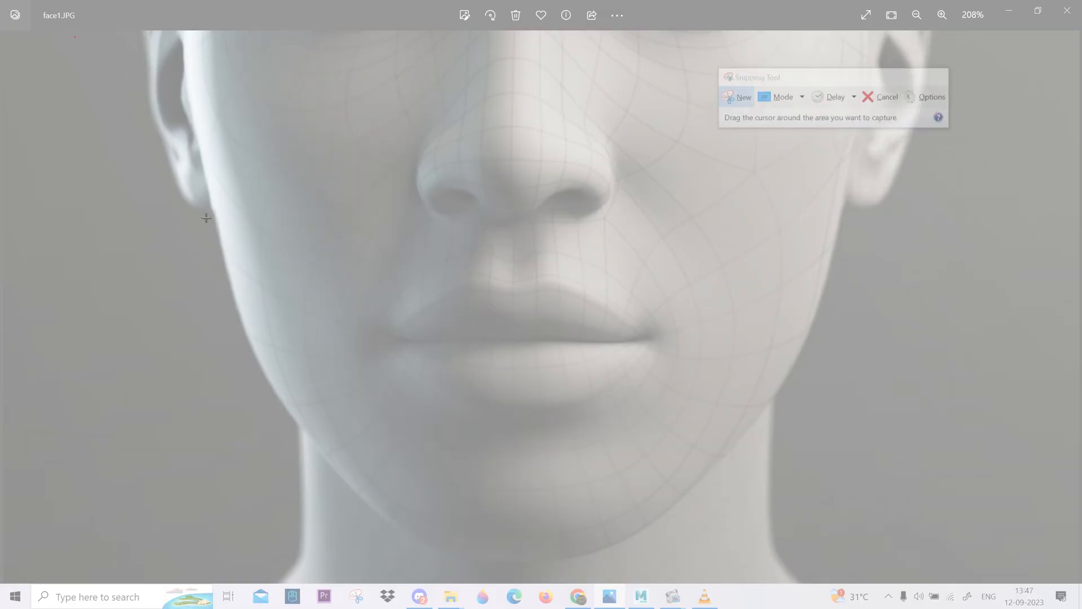
left_click_drag(75, 37, 941, 604)
scroll(616, 248, "down", 2)
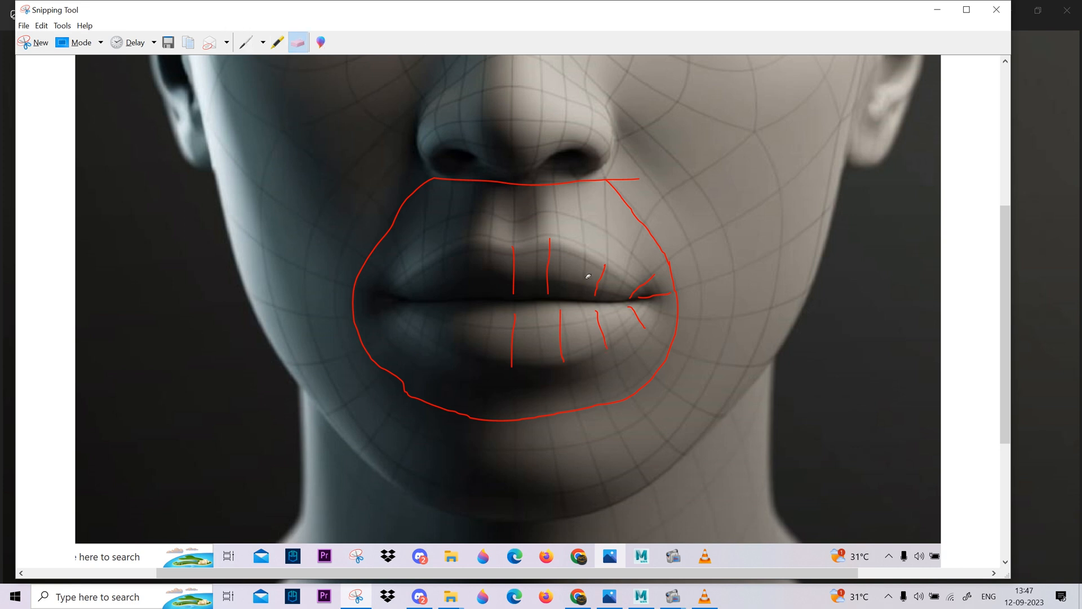
- With the pen, draw two division lines on the upper lip and two on the lower lip between the middle and the corner
left_click(248, 40)
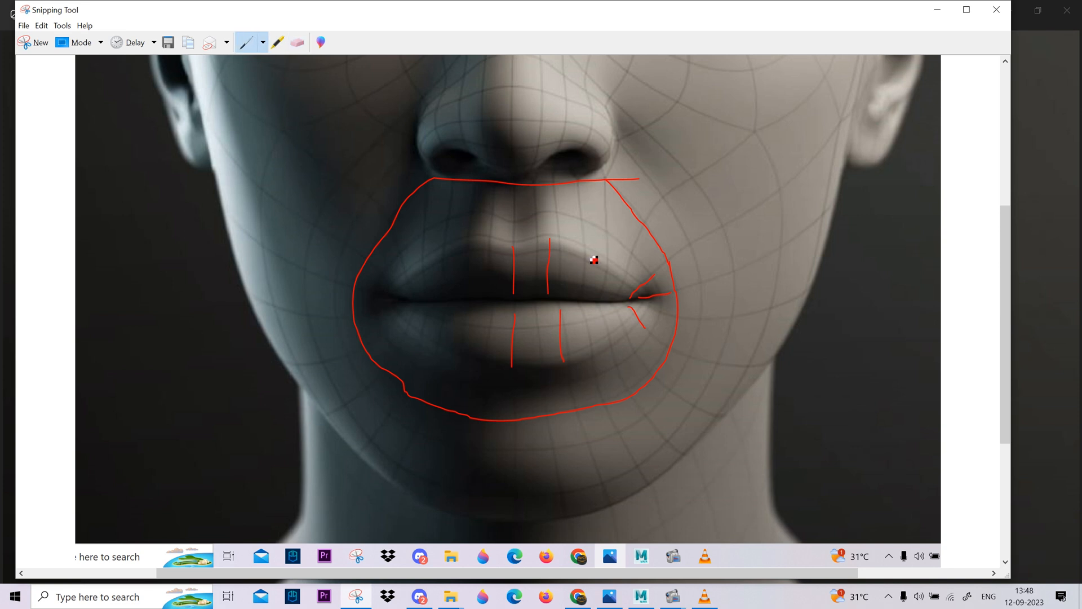
mouse_move(587, 256)
left_mouse_down()
mouse_move(586, 268)
mouse_move(619, 276)
left_mouse_up()
left_click_drag(586, 309, 590, 345)
left_click_drag(607, 309, 616, 337)
- Extend the centre line and the adjacent division lines of both lips up and down to the outer mouth loop
left_click_drag(515, 240, 517, 181)
left_click_drag(551, 249, 550, 183)
left_click_drag(512, 368, 514, 419)
left_click_drag(563, 362, 565, 410)
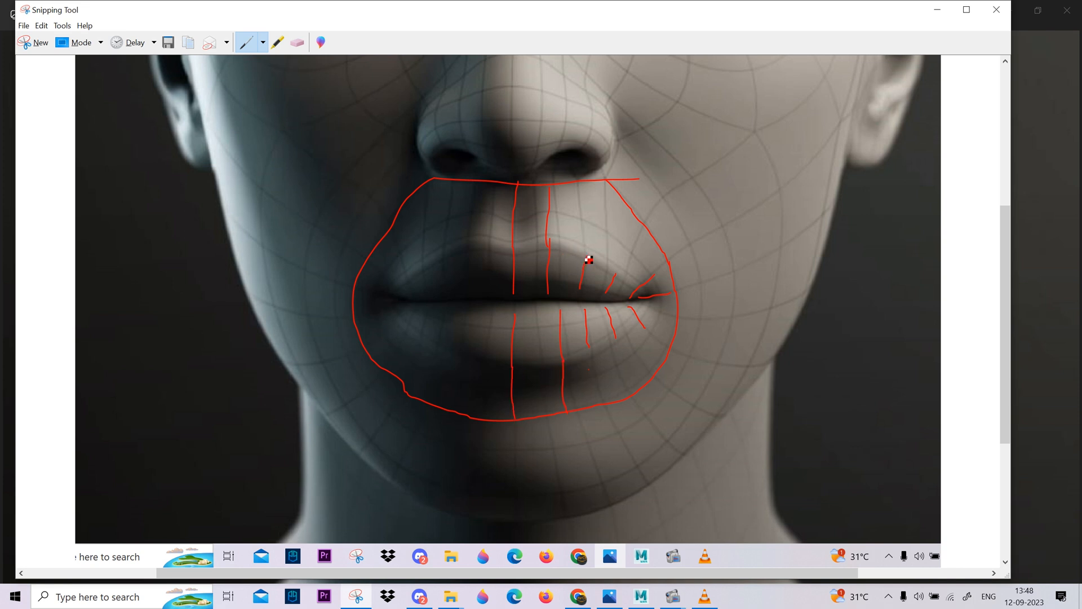
- Draw extensions from the outer upper-lip lines and the mouth corner to the outer loop
left_click_drag(586, 259, 584, 193)
left_click_drag(619, 274, 611, 186)
left_click_drag(654, 283, 660, 264)
left_click_drag(660, 304, 677, 298)
- Erase the straight upper-lip extension, then draw slanted upper-lip lines, a lower corner line and a mouth-corner line to the outer loop
left_click(297, 42)
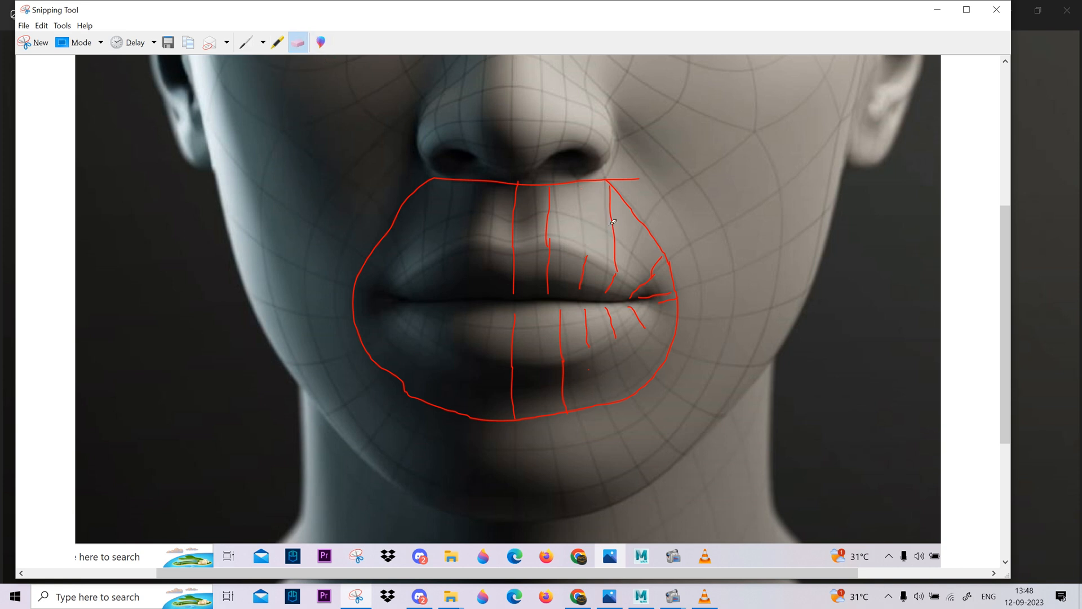
left_click(614, 221)
left_click(245, 43)
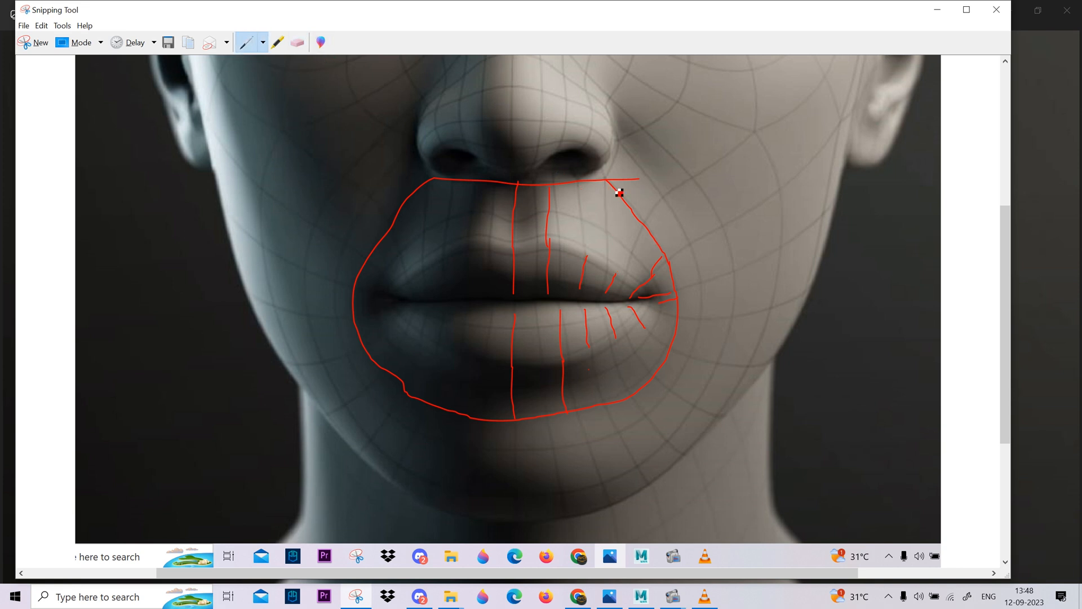
mouse_move(608, 180)
left_mouse_down()
mouse_move(589, 260)
mouse_move(624, 254)
mouse_move(645, 225)
left_mouse_up()
left_click_drag(646, 328, 671, 351)
left_click_drag(653, 301, 681, 304)
- Erase the surplus mouth-corner stroke and extend the remaining lower-lip division lines to the outer loop
left_click(297, 42)
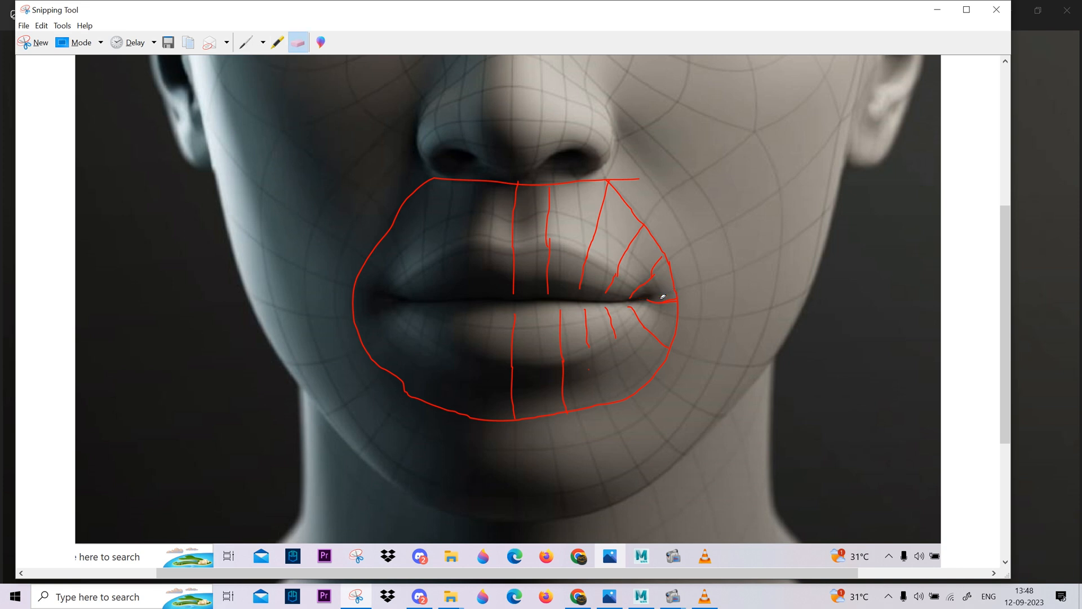
left_click(247, 42)
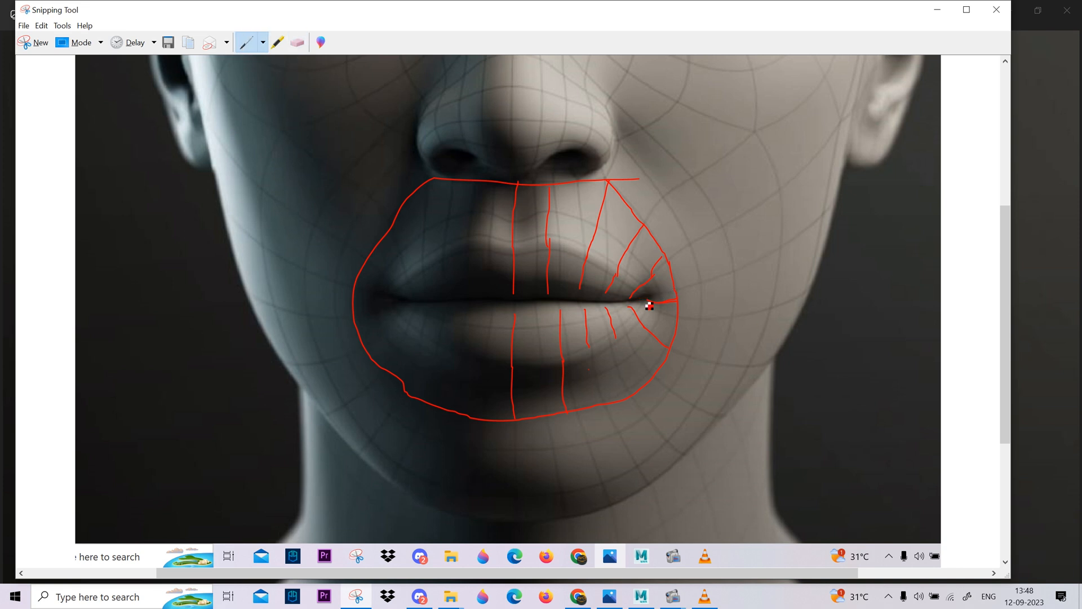
left_click_drag(632, 366, 651, 383)
- Trace the outer borders of the lower and upper lips and the mouth line on the half with division lines
mouse_move(512, 367)
left_mouse_down()
mouse_move(541, 367)
mouse_move(647, 308)
left_mouse_up()
mouse_move(509, 246)
left_mouse_down()
mouse_move(554, 241)
mouse_move(650, 300)
left_mouse_up()
mouse_move(521, 298)
left_mouse_down()
mouse_move(631, 304)
mouse_move(522, 312)
left_mouse_up()
- Draw an intermediate loop through both lips and another between the lip border and the outer mouth loop
left_click_drag(513, 271, 550, 271)
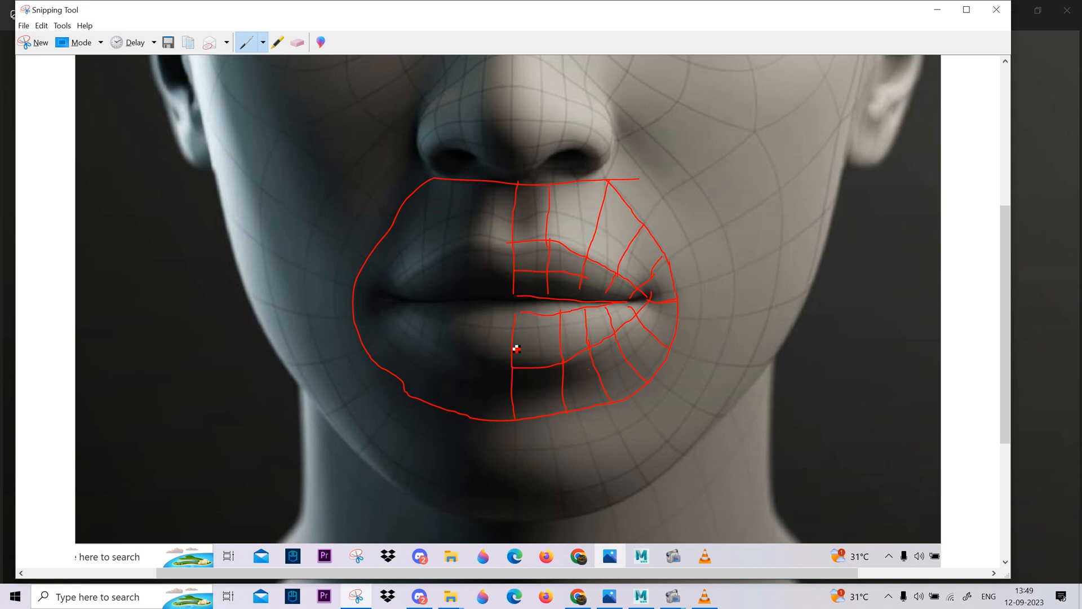
left_click_drag(567, 342, 631, 313)
mouse_move(514, 216)
left_mouse_down()
mouse_move(570, 215)
mouse_move(655, 276)
mouse_move(633, 358)
mouse_move(517, 398)
left_mouse_up()
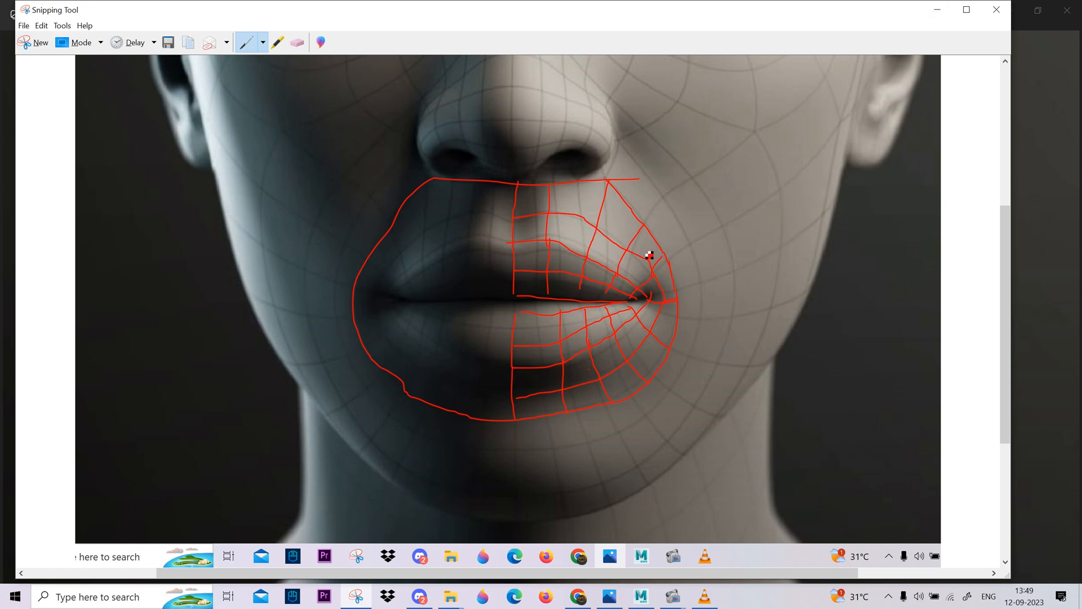
- Switch back to Maya and extrude the lip mesh's outer border edges, excluding the mouth-opening edges, outward by about 2.036 in local Y
left_click(937, 10)
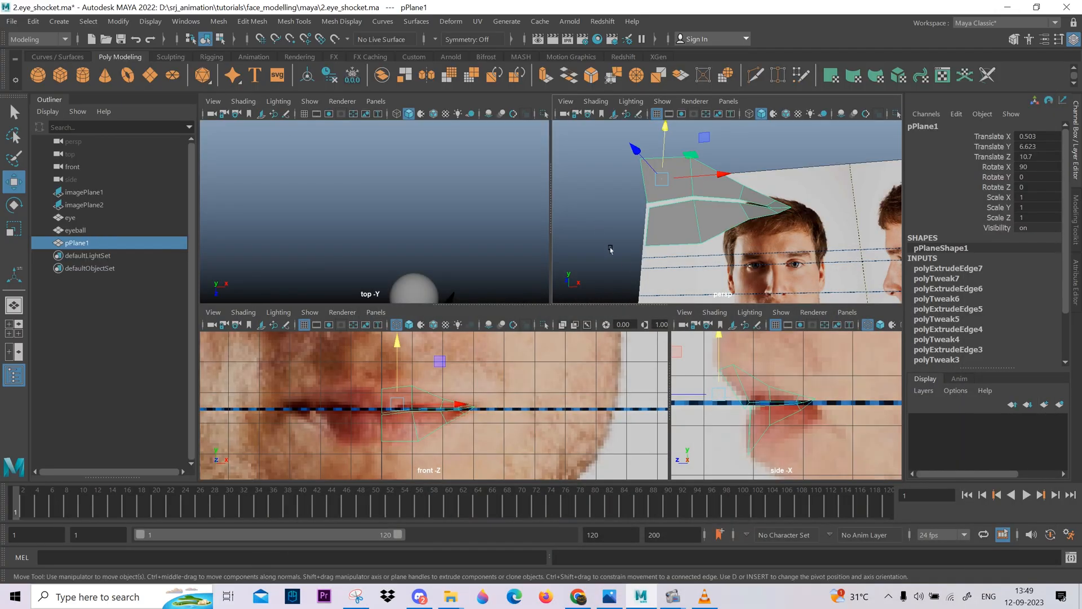
scroll(611, 250, "down", 5)
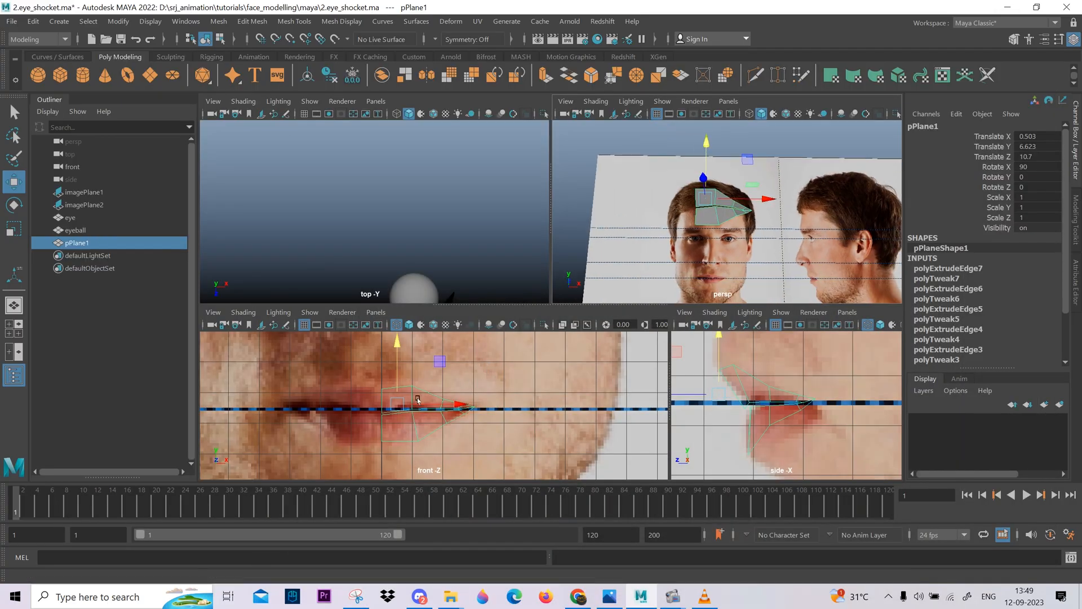
left_click(386, 385)
double_click(397, 387)
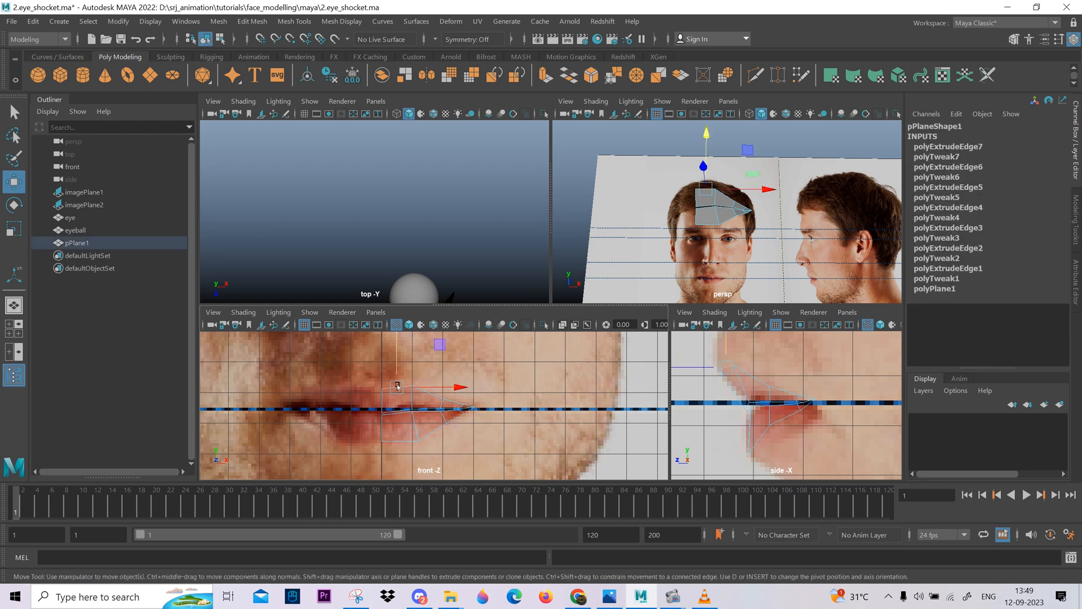
left_click_drag(372, 403, 428, 430, "ctrl")
scroll(428, 425, "up", 8)
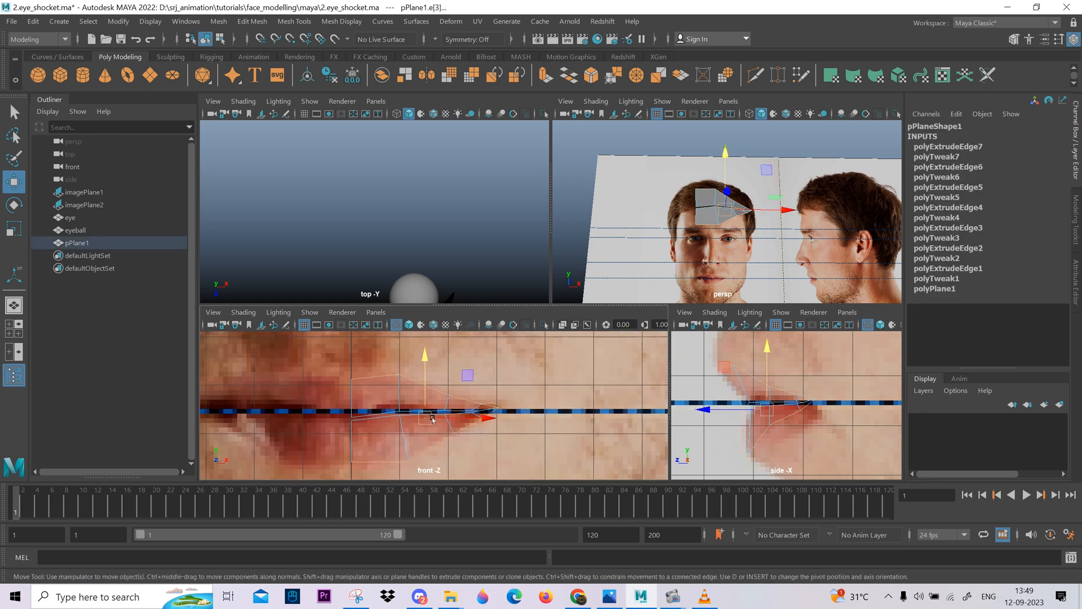
left_click_drag(371, 409, 534, 428, "ctrl")
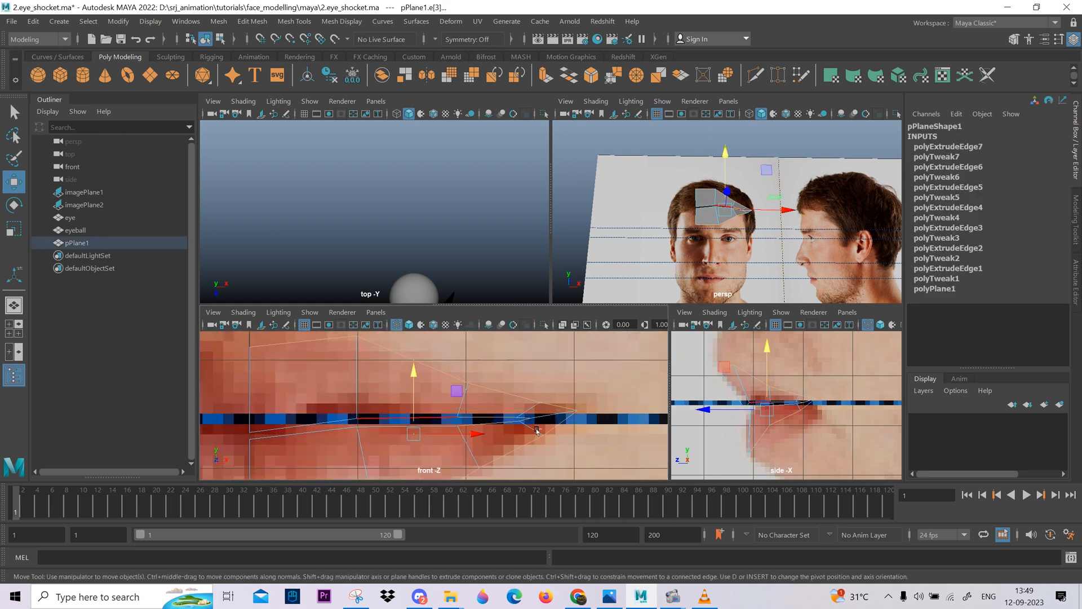
scroll(487, 434, "down", 8)
left_click_drag(401, 404, 428, 424, "ctrl")
key("ctrl+e")
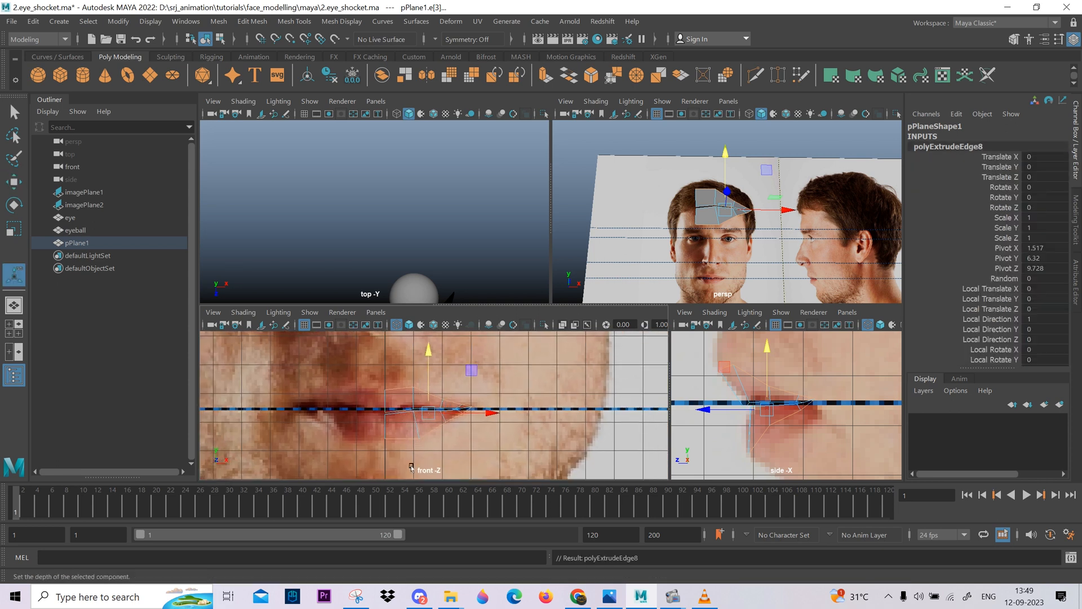
left_click_drag(424, 381, 412, 356)
middle_click_drag(413, 357, 410, 406, "alt")
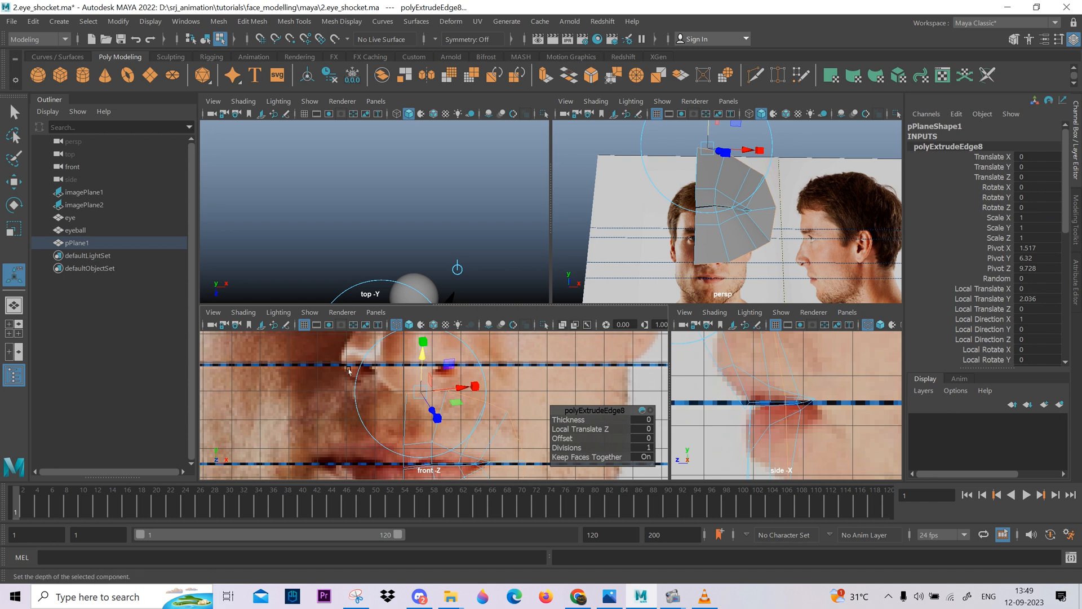
- Set the edge extrusion's local Y offset to about 2.055 and move the new border edges back in depth in the side view
middle_click_drag(350, 369, 351, 370)
middle_click_drag(367, 439, 373, 353, "alt")
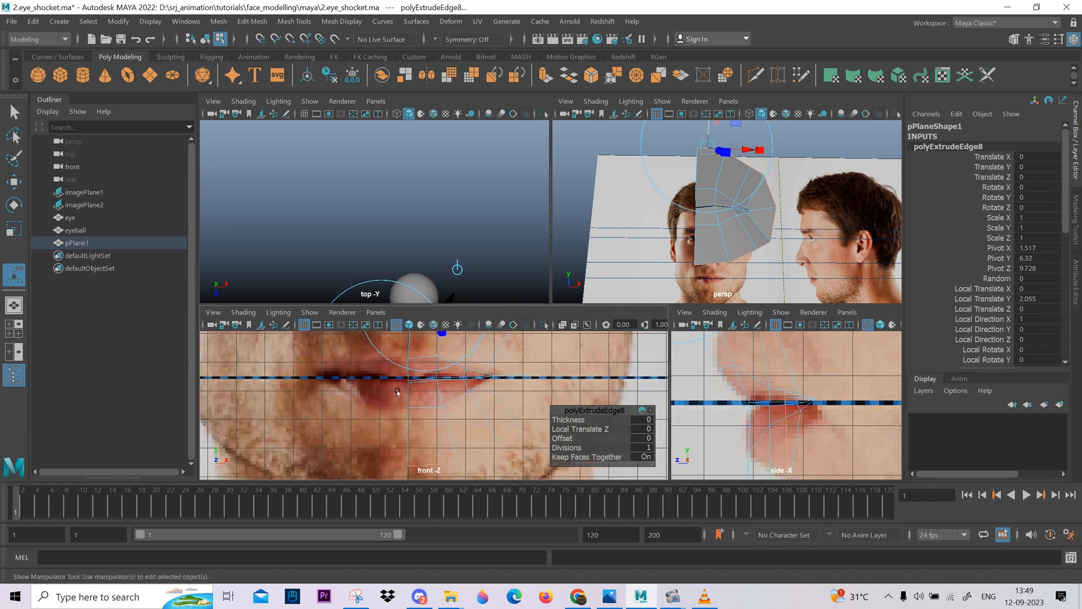
middle_click_drag(383, 423, 369, 445, "alt")
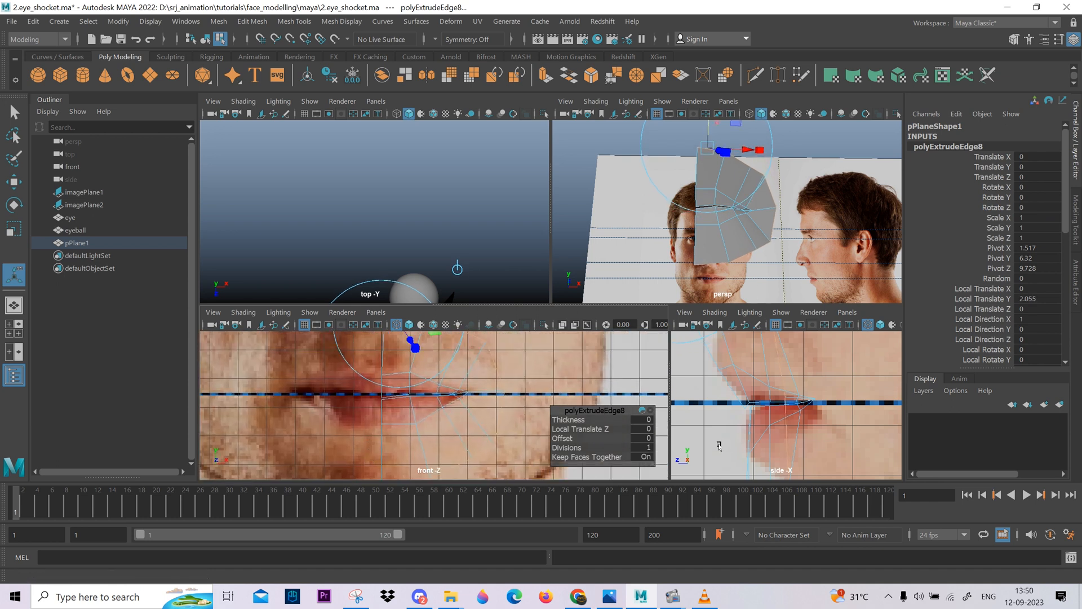
middle_click_drag(757, 401, 771, 421, "alt")
key("w")
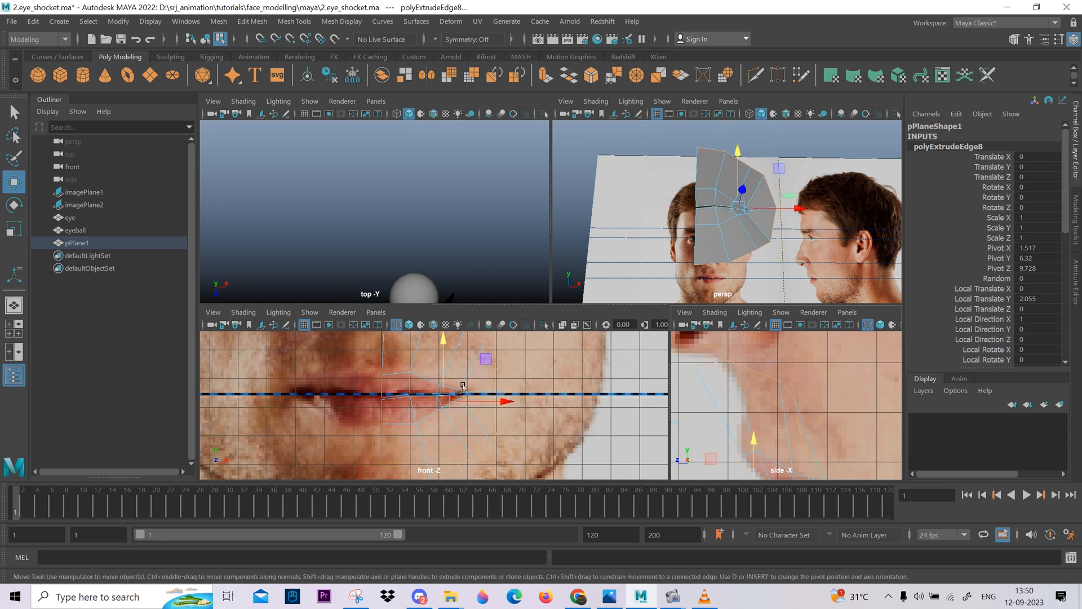
scroll(504, 400, "down", 3)
middle_click_drag(499, 416, 469, 420, "alt")
scroll(763, 412, "down", 4)
middle_click_drag(778, 419, 779, 405, "alt")
key("5")
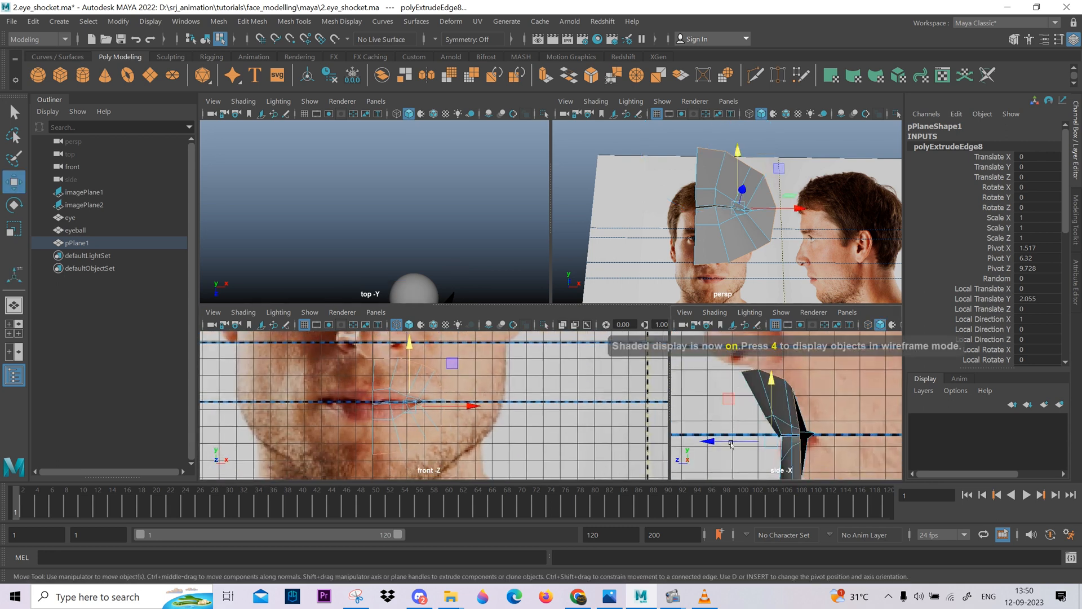
left_click_drag(732, 442, 723, 442)
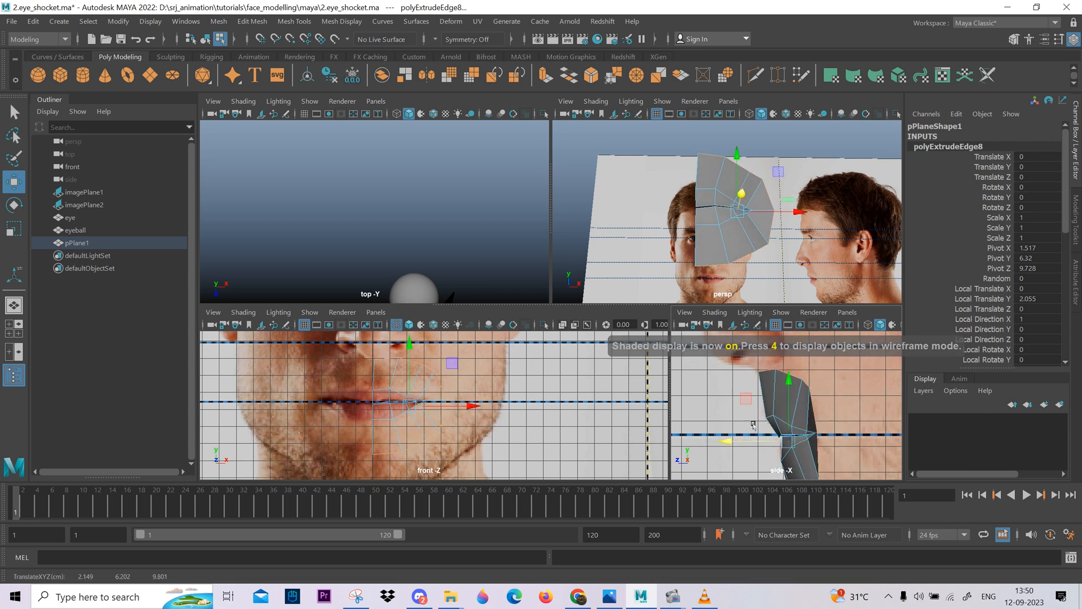
- Switch to vertex editing and move the lowest border vertices below the lower lip slightly back in the side view
middle_click_drag(769, 456, 744, 353, "alt")
scroll(755, 389, "up", 2)
middle_click_drag(760, 397, 762, 456, "alt")
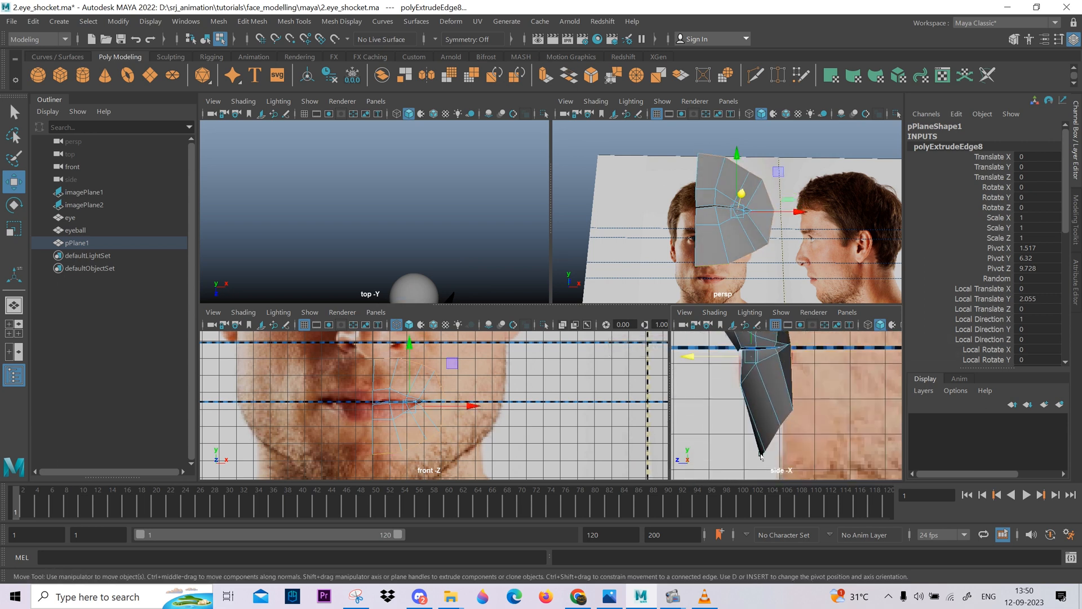
key("F9")
left_click_drag(718, 420, 785, 473)
left_click_drag(733, 443, 758, 411)
left_click(793, 410)
left_click(743, 417)
key("ctrl+z")
- Pull the outermost border vertices level with, below and above the mouth corner farther back in the side view
middle_click_drag(802, 374, 794, 443, "alt")
left_click(783, 412)
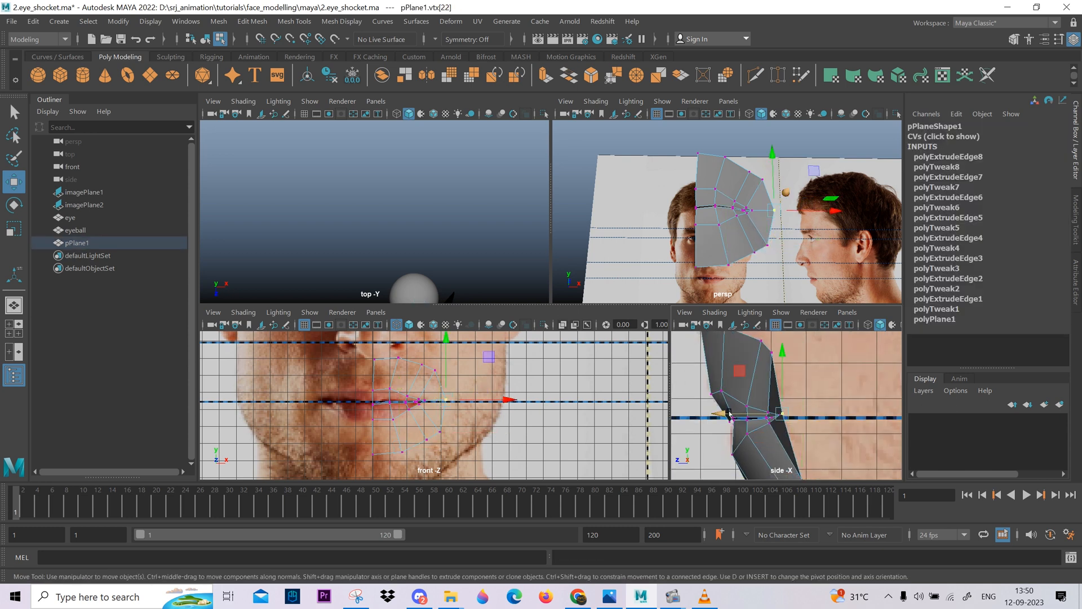
left_click_drag(722, 413, 780, 414)
middle_click_drag(789, 470, 783, 386, "alt")
left_click(795, 396)
left_click_drag(734, 396, 747, 396)
middle_click_drag(765, 355, 782, 464, "alt")
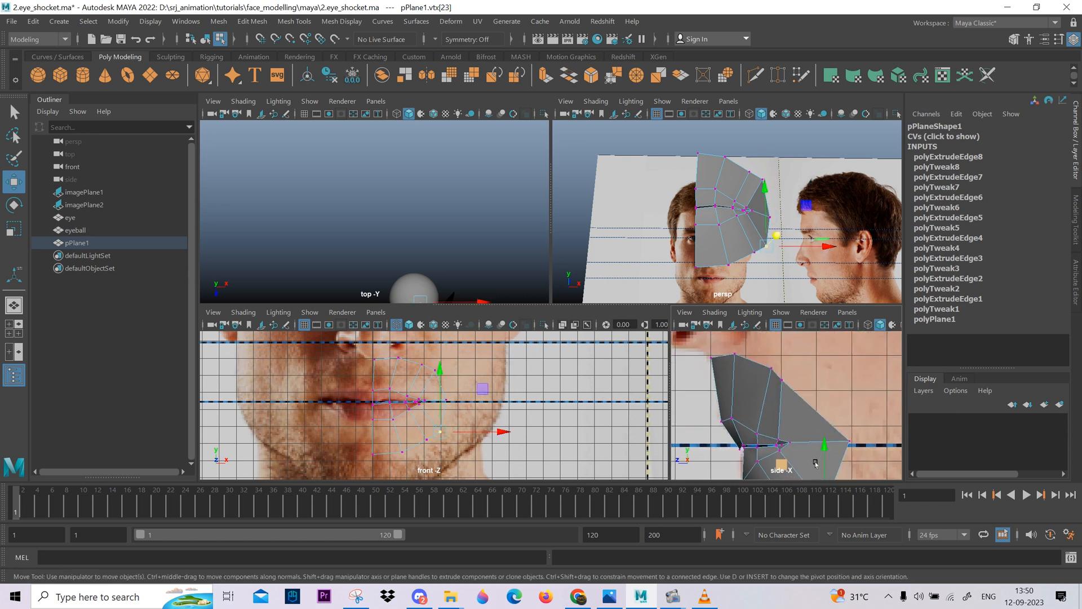
left_click(783, 385)
left_click_drag(735, 387, 771, 398)
middle_click_drag(807, 447, 797, 348, "alt")
left_click(805, 407)
- Reposition the outer border vertices beside and below the mouth corner in the front view to round the mouth loop
scroll(451, 420, "up", 4)
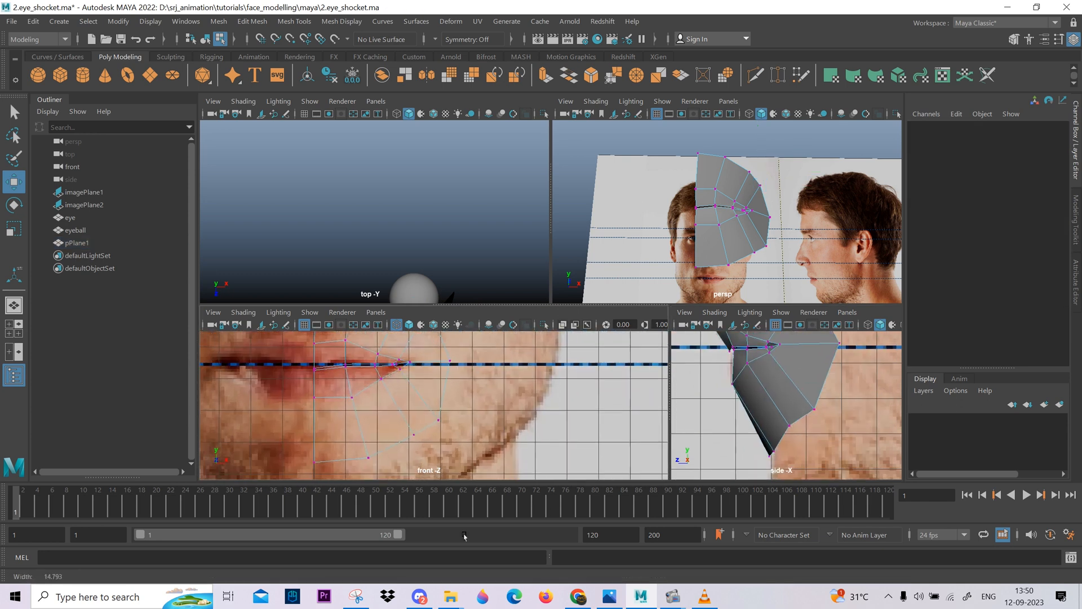
left_click(426, 429)
key("ctrl+z")
left_click_drag(472, 353, 476, 361)
middle_click_drag(475, 372, 471, 409, "alt")
left_click_drag(458, 372, 439, 412)
left_click_drag(489, 396, 493, 395)
middle_click_drag(416, 471, 454, 379, "alt")
left_click_drag(445, 368, 471, 390)
middle_click_drag(472, 385, 480, 485, "alt")
left_click_drag(501, 437, 496, 430)
- Raise the two lowest border vertices slightly and adjust the lower cheek border vertices in the side view
middle_click_drag(478, 460, 499, 371, "alt")
left_click_drag(417, 394, 437, 438)
left_click_drag(351, 383, 420, 446, "shift")
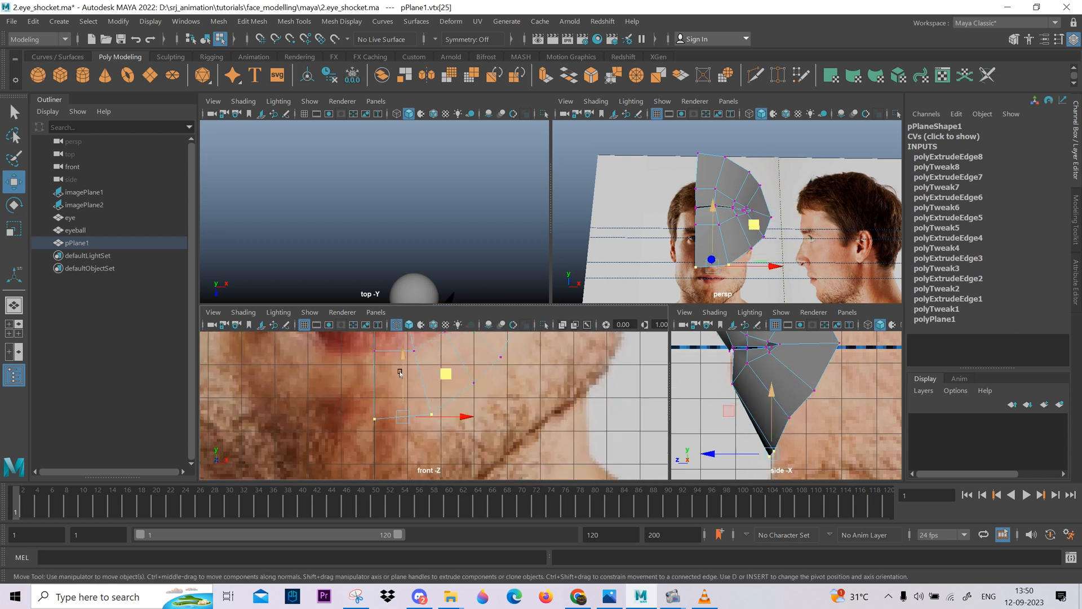
left_click_drag(403, 362, 403, 353)
left_click_drag(817, 408, 794, 422)
mouse_move(804, 376)
left_mouse_down()
mouse_move(824, 407)
mouse_move(819, 391)
left_mouse_up()
- Raise the border vertex above the upper lip and reposition its outer neighbour toward the cheek in the front view
middle_click_drag(441, 348, 434, 478, "alt")
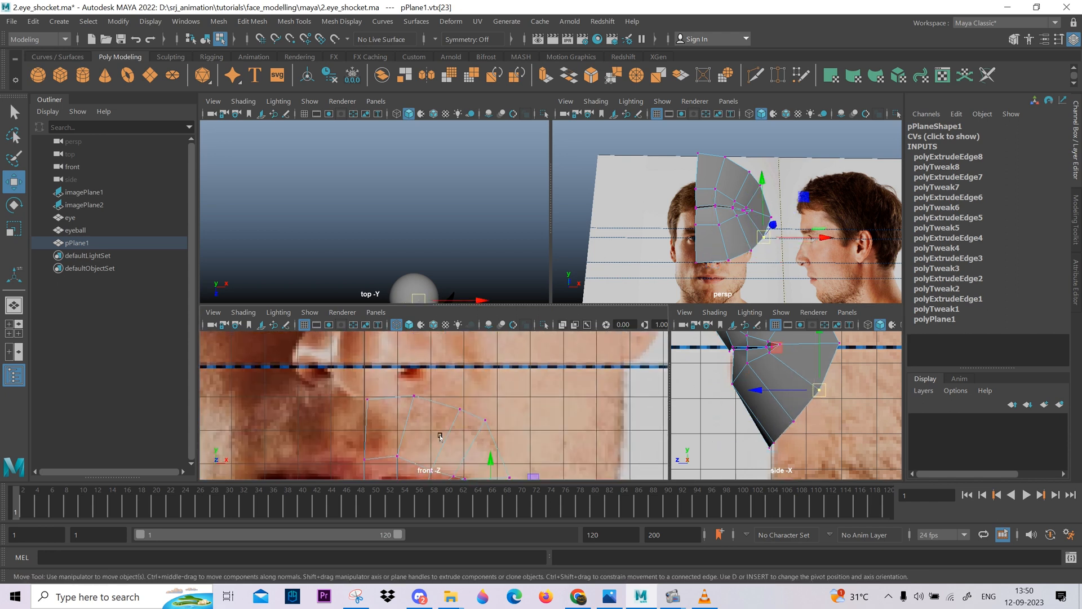
left_click_drag(449, 398, 472, 430)
middle_click_drag(471, 430, 458, 457, "alt")
left_click_drag(446, 438, 445, 433)
left_click_drag(488, 391, 483, 382)
middle_click_drag(499, 451, 508, 375, "alt")
left_click(479, 371)
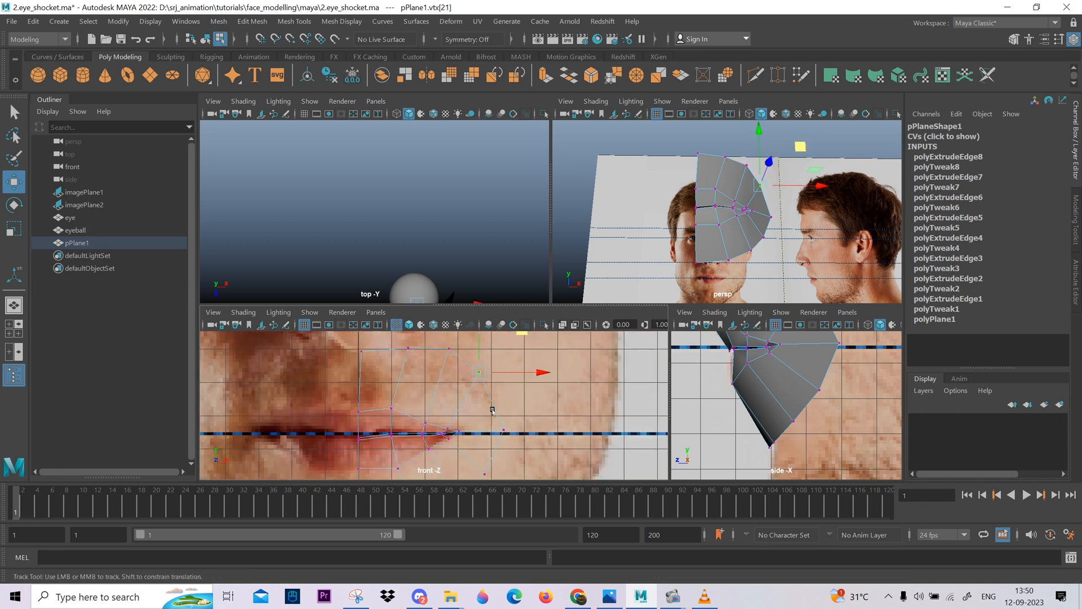
left_click_drag(479, 371, 532, 407)
middle_click_drag(532, 406, 544, 416, "alt")
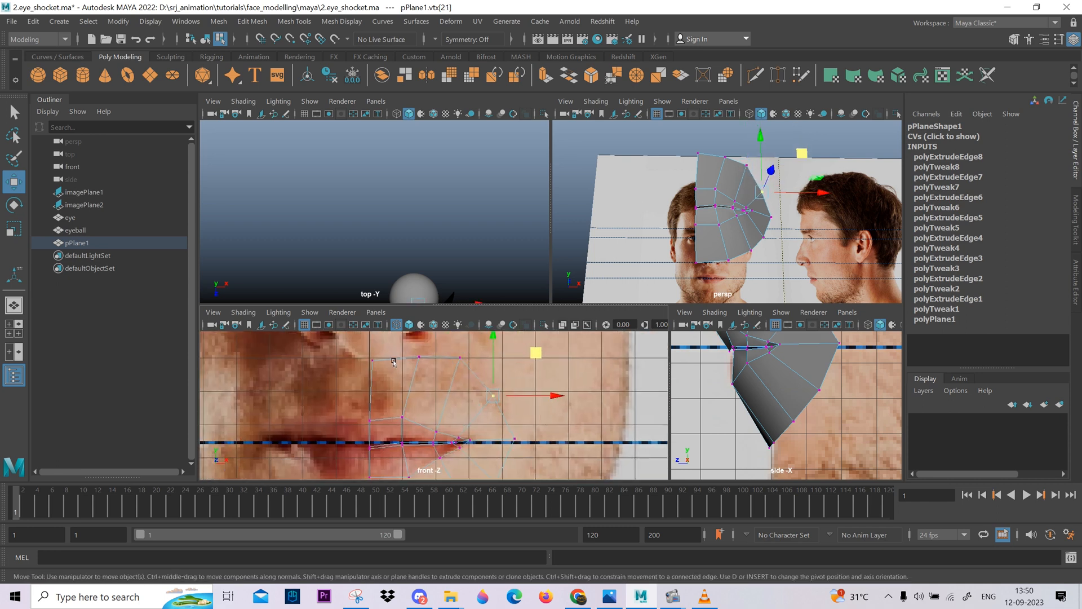
- Shift the two upper border vertices nearest the centre line sideways below the nose to adjust their spacing
left_click_drag(392, 357, 436, 389)
middle_click_drag(521, 355, 520, 416, "alt")
left_click_drag(469, 423, 454, 423)
middle_click_drag(454, 423, 460, 387, "alt")
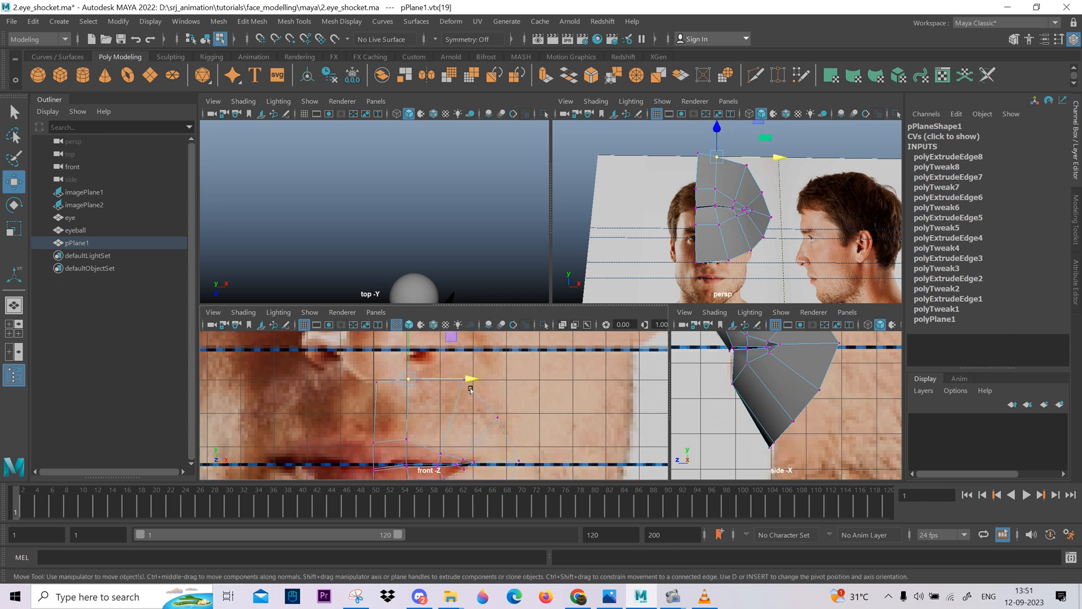
left_click_drag(462, 386, 478, 361)
middle_click_drag(483, 381, 484, 396, "alt")
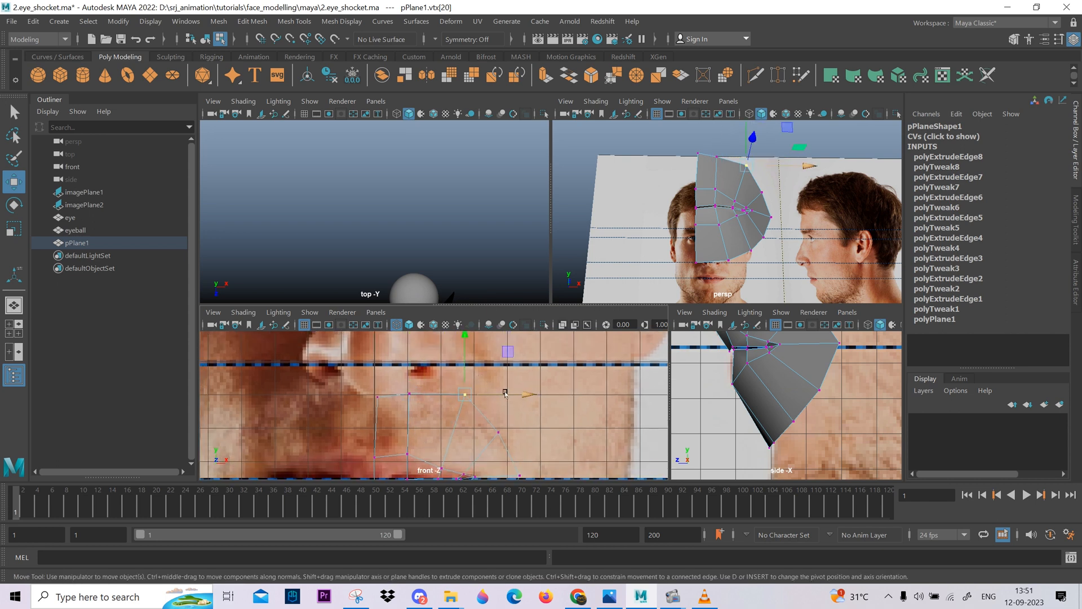
left_click_drag(504, 391, 503, 392)
left_click_drag(424, 380, 394, 424)
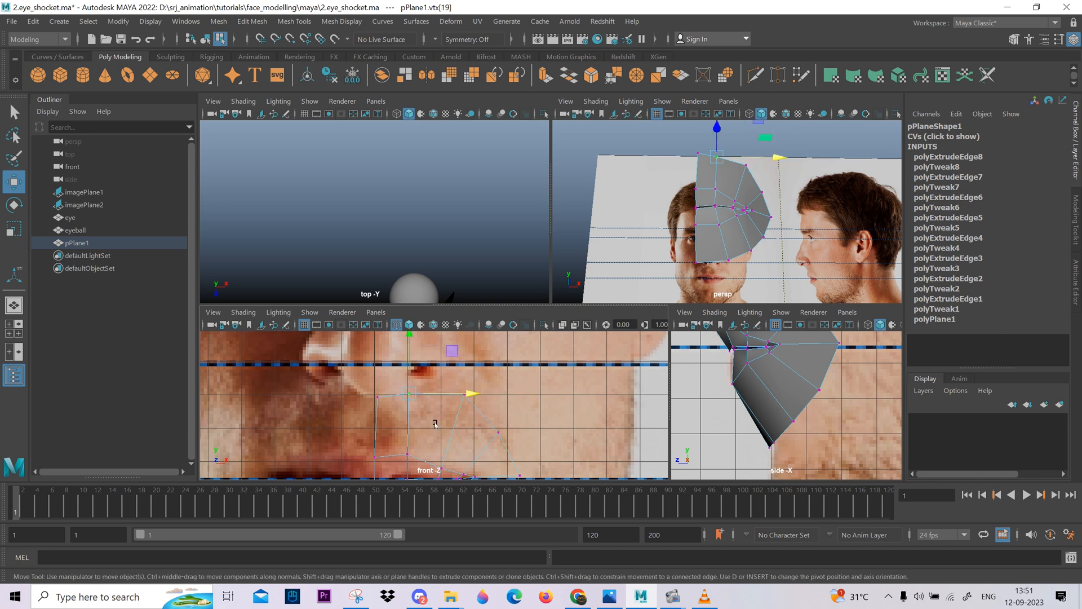
middle_click_drag(433, 423, 438, 423)
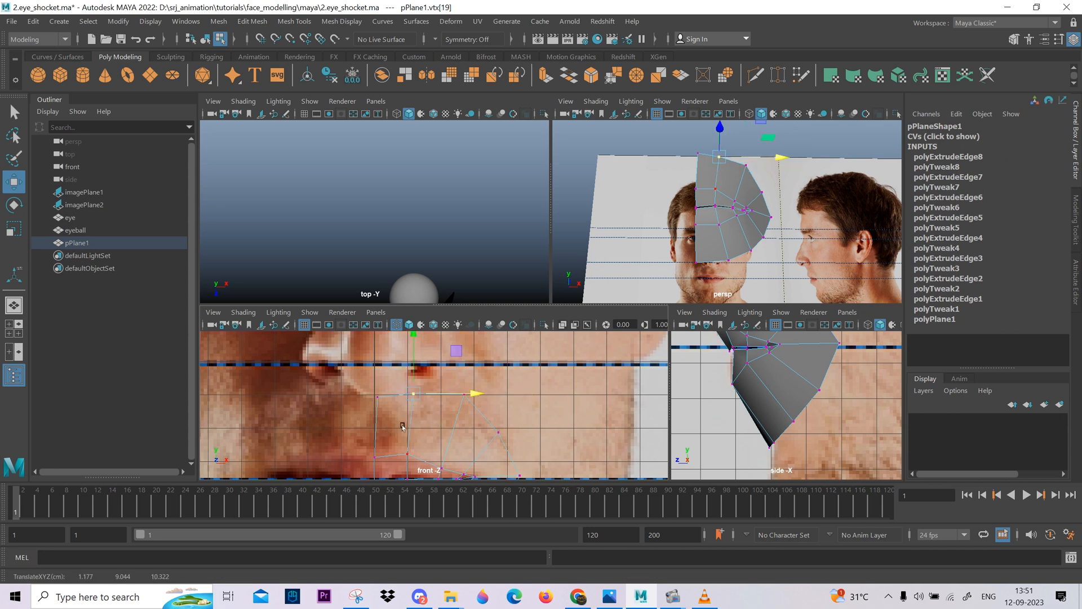
- Move the third upper border vertex toward the centre and fine-tune the cheek-side vertex to smooth the outer curve
left_click_drag(437, 415, 490, 373)
middle_click_drag(512, 420, 539, 429, "alt")
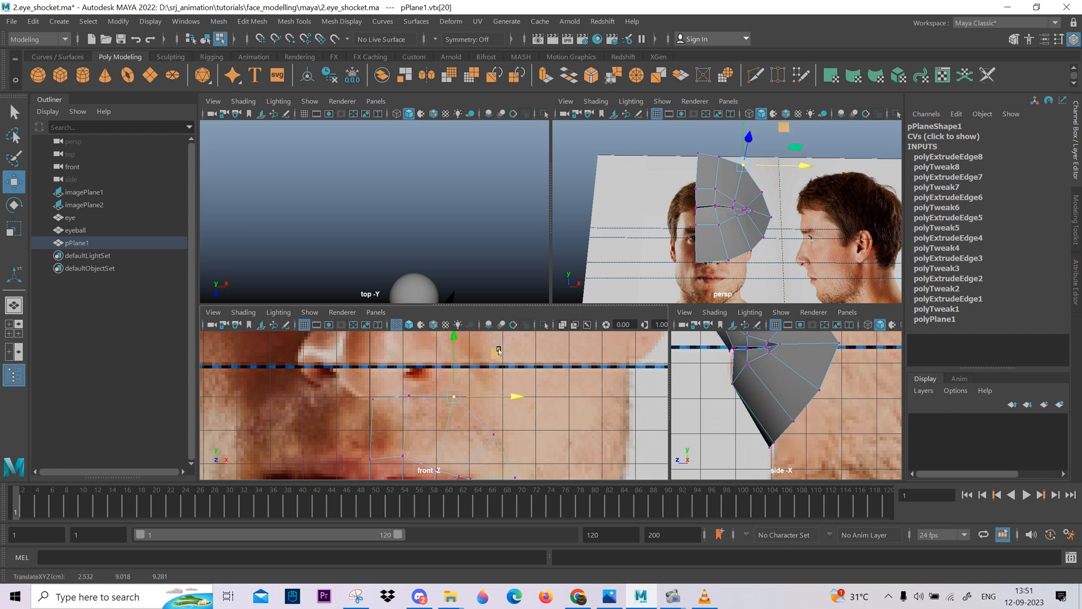
left_click_drag(499, 353, 497, 351)
middle_click_drag(507, 436, 524, 375, "alt")
left_click_drag(519, 355, 519, 354)
middle_click_drag(533, 369, 529, 384, "alt")
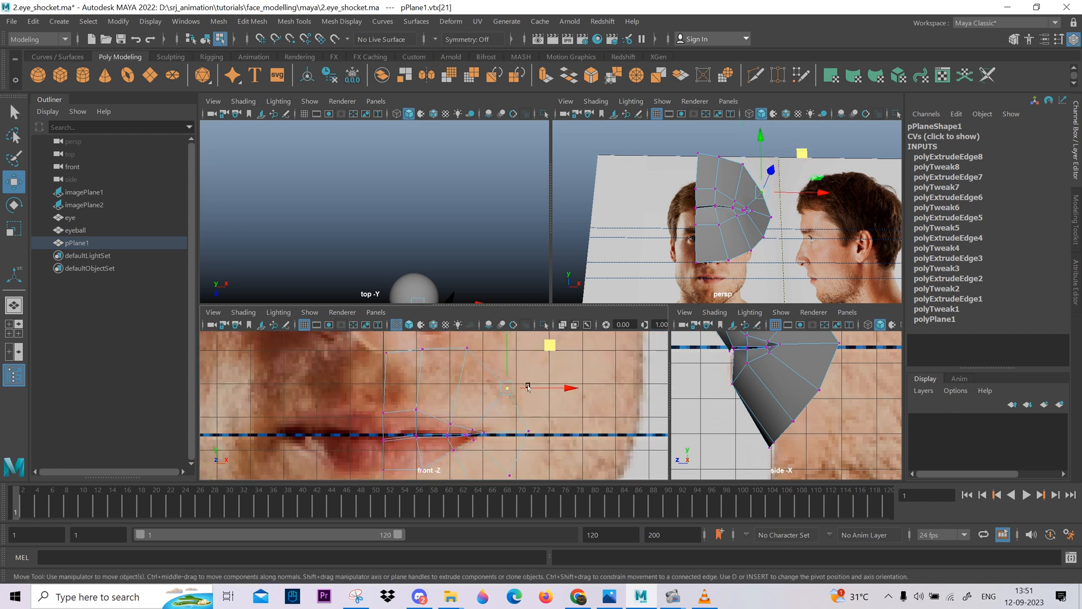
left_click_drag(548, 345, 548, 345)
- Split the edge rings with one new radial division through the upper lip and another through the lower lip
scroll(483, 393, "up", 1)
middle_click_drag(484, 393, 485, 381, "alt")
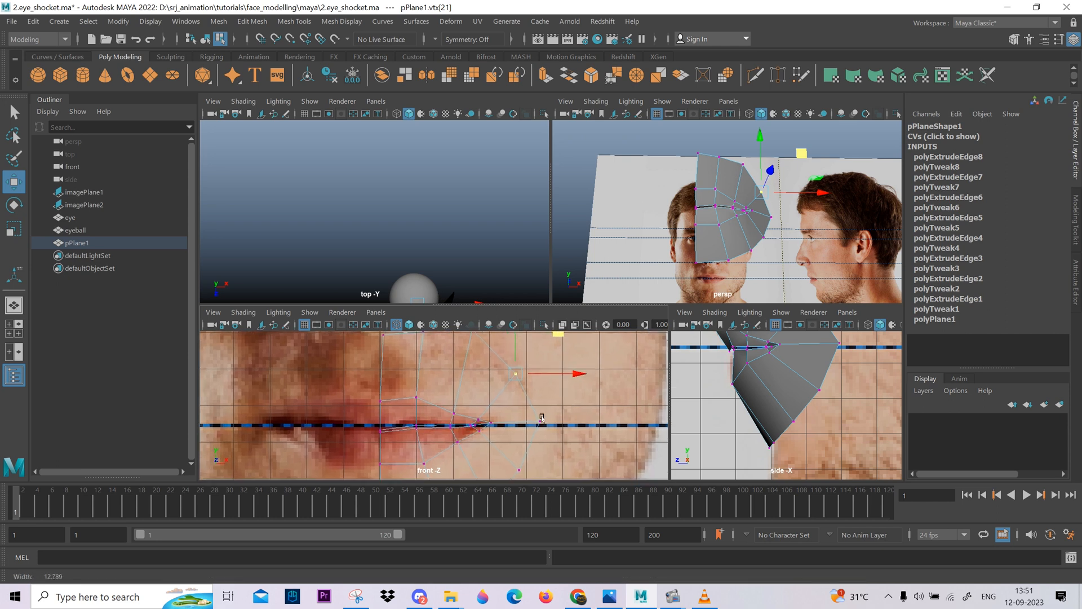
middle_click_drag(443, 445, 442, 447, "alt")
mouse_move(444, 442)
right_mouse_down()
mouse_move(449, 400)
mouse_move(390, 471)
mouse_move(433, 499)
right_mouse_up()
left_click(458, 429)
left_click(441, 409)
middle_click_drag(466, 470, 463, 440, "alt")
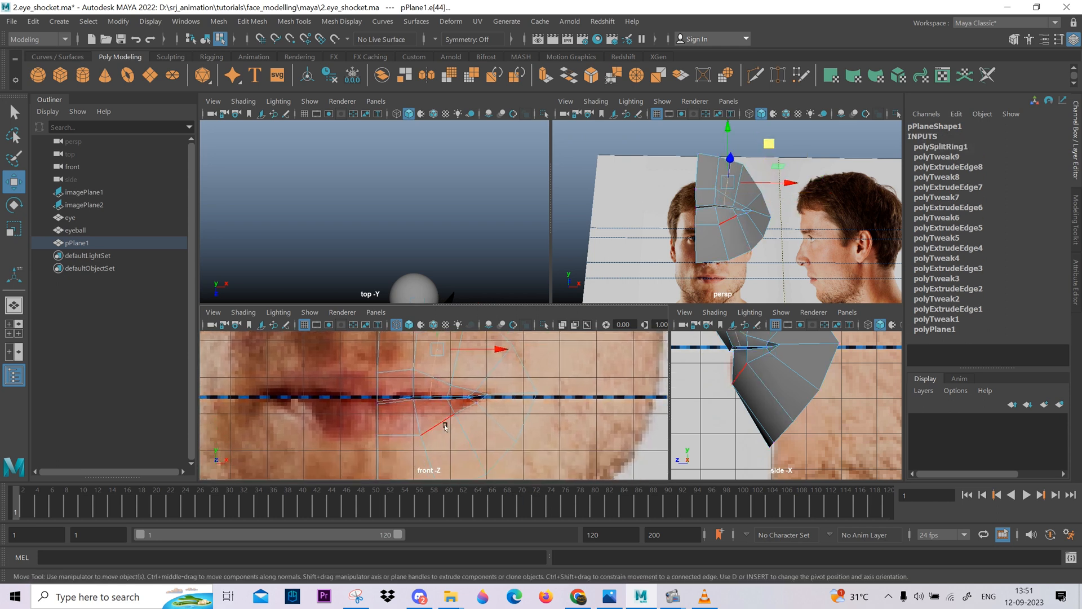
left_click(445, 423)
right_click_drag(444, 423, 435, 534, "ctrl")
middle_click_drag(416, 412, 417, 461, "alt")
left_click(461, 401)
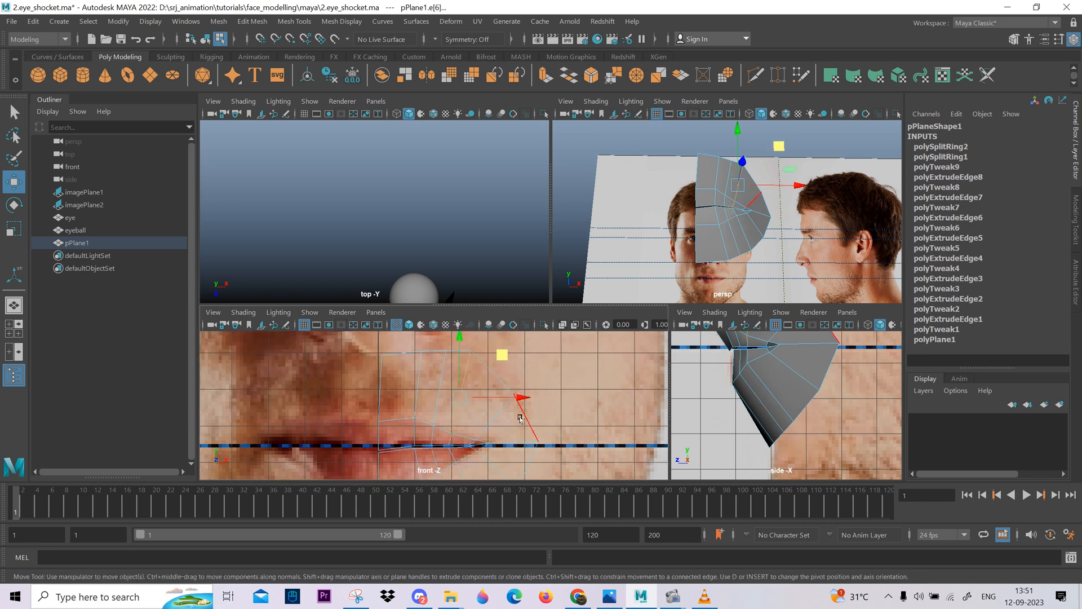
mouse_move(513, 401)
left_mouse_down()
mouse_move(495, 400)
mouse_move(513, 391)
mouse_move(534, 404)
left_mouse_up()
key("ctrl+z")
- Select the radial edge loops near the mouth corner and shift them sideways for more even spacing in the front view
left_click(441, 373)
double_click(466, 374)
double_click(457, 393)
middle_click_drag(479, 477, 473, 391, "alt")
double_click(471, 394)
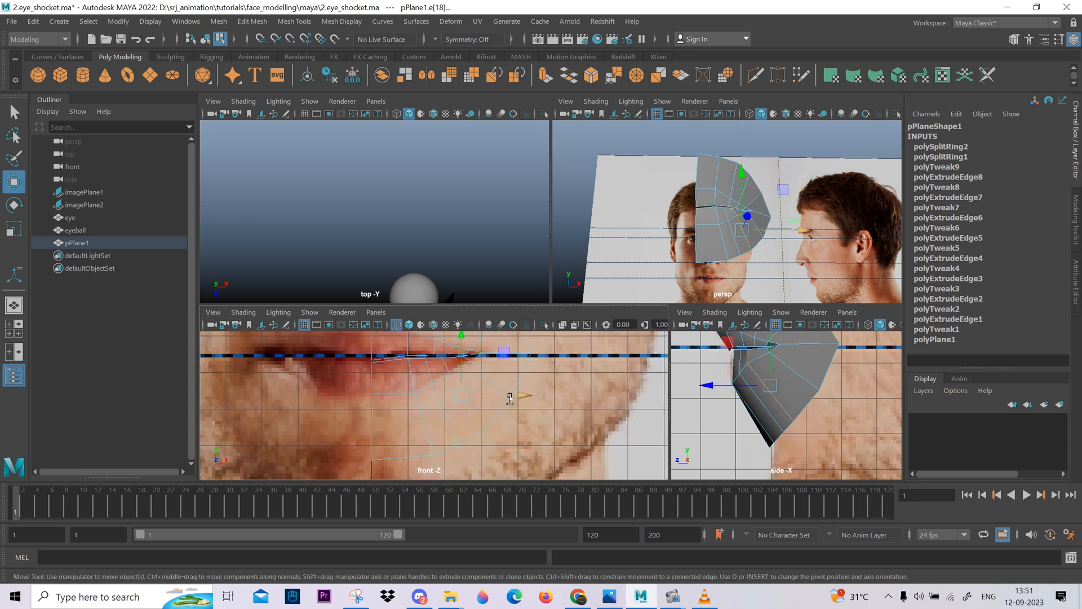
left_click_drag(511, 396, 520, 396, "ctrl+shift")
double_click(453, 409)
left_click_drag(492, 400, 469, 407)
- Move the new radial edge loops above and below the lips sideways to balance them between their neighbours
double_click(428, 430)
middle_click_drag(400, 337, 396, 405, "alt")
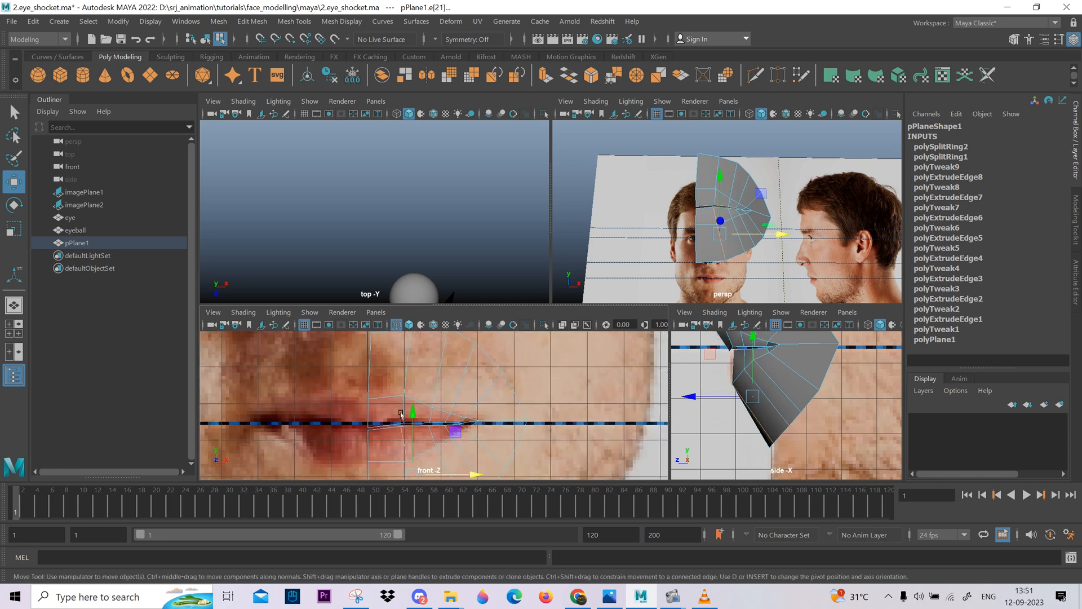
double_click(403, 410)
left_click_drag(467, 378, 497, 374)
double_click(437, 393)
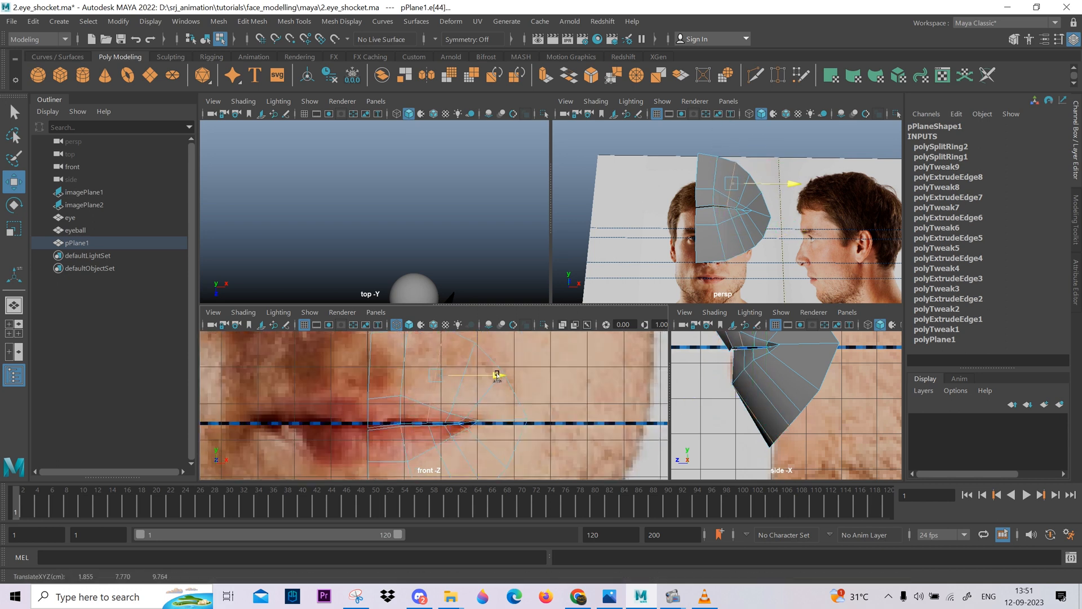
middle_click_drag(478, 410, 478, 358, "alt")
scroll(474, 450, "up", 1)
double_click(453, 432)
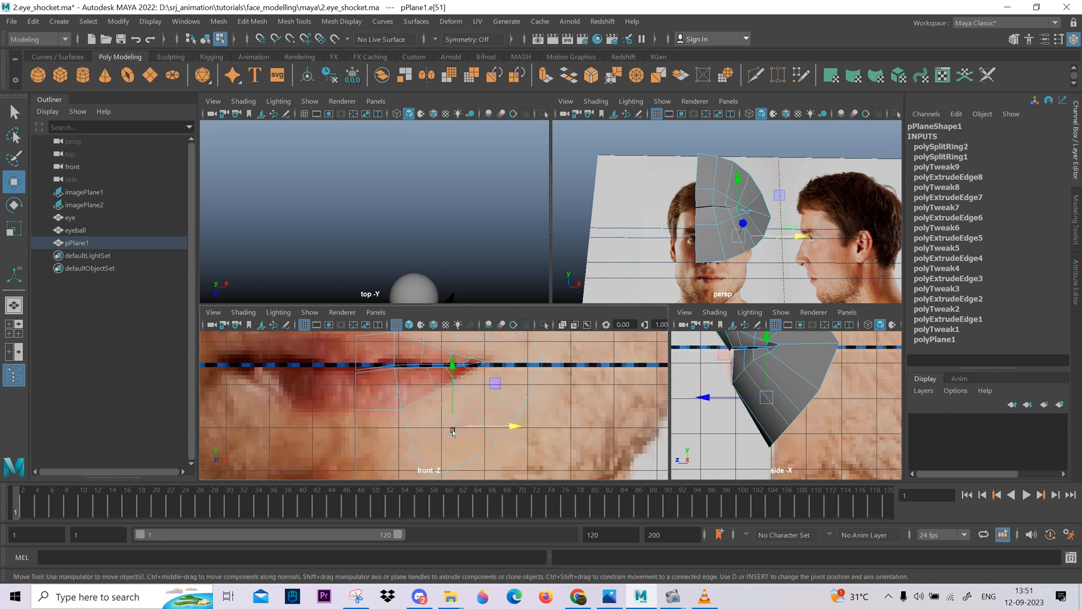
left_click_drag(500, 415, 497, 418)
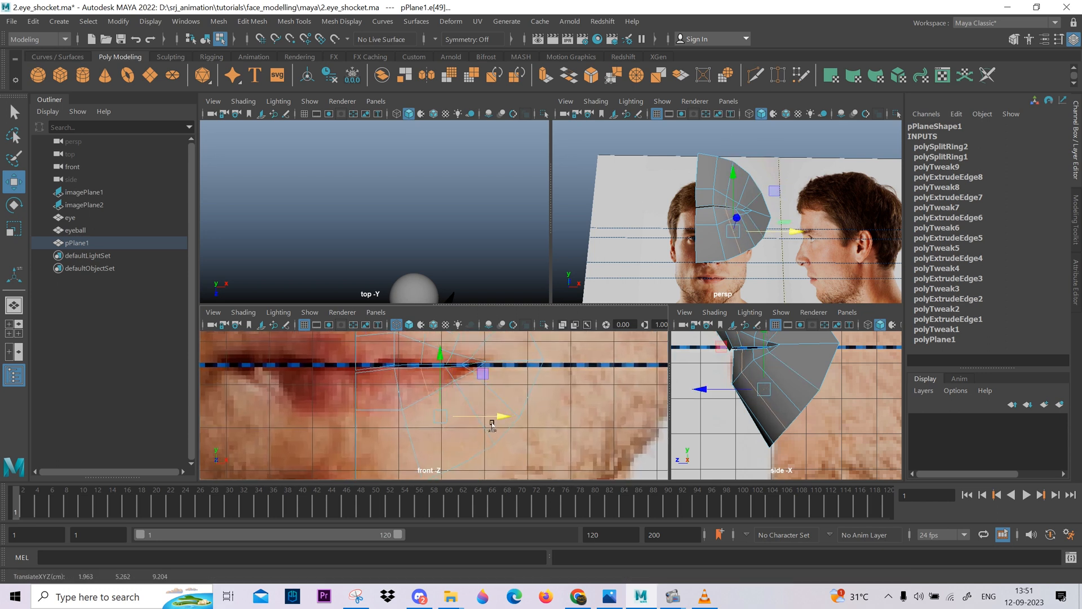
- Enlarge the front and side viewports by shrinking the top and perspective views
middle_click_drag(453, 334, 444, 387, "alt")
middle_click_drag(422, 478, 428, 400, "alt")
scroll(408, 425, "up", 1)
middle_click_drag(402, 334, 403, 405, "alt")
scroll(408, 424, "up", 1)
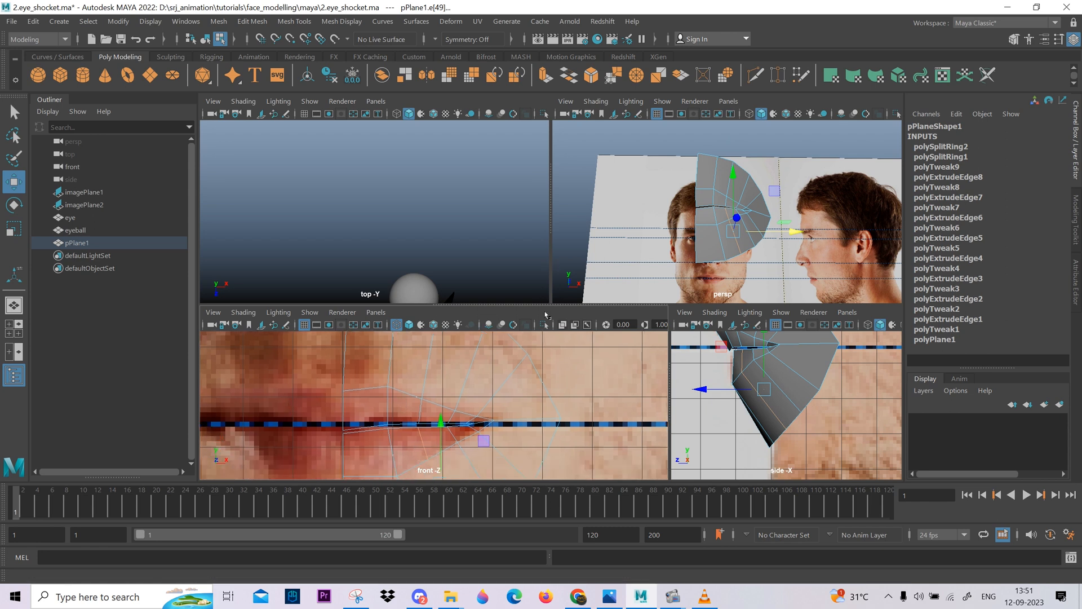
left_click_drag(541, 306, 541, 132)
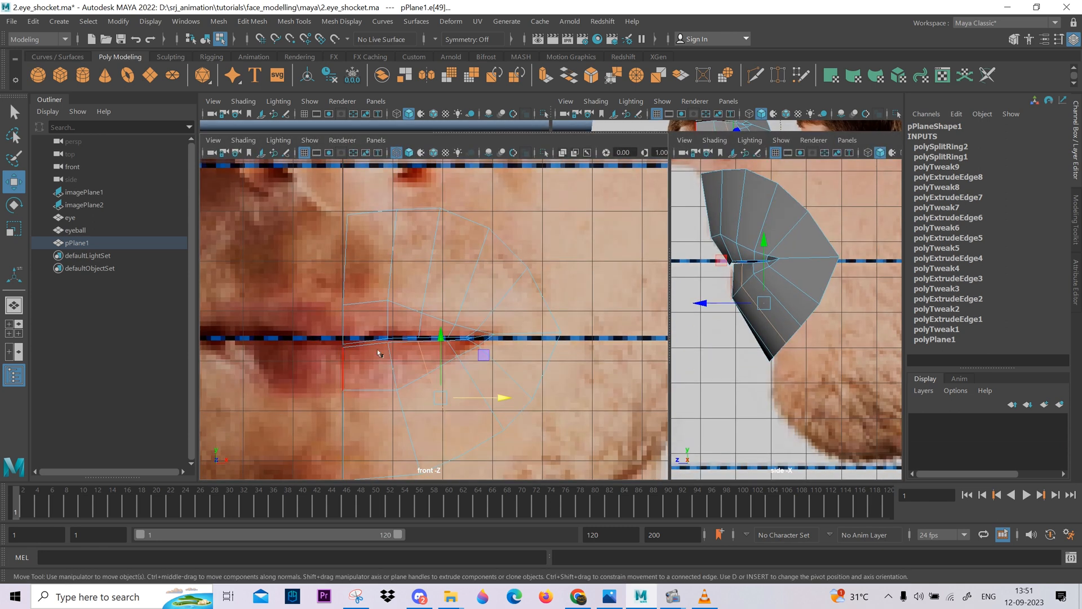
- Nudge the new radial edge loop through the lower lip slightly outward in the front view
middle_click_drag(424, 335, 427, 301, "alt")
scroll(395, 332, "up", 6)
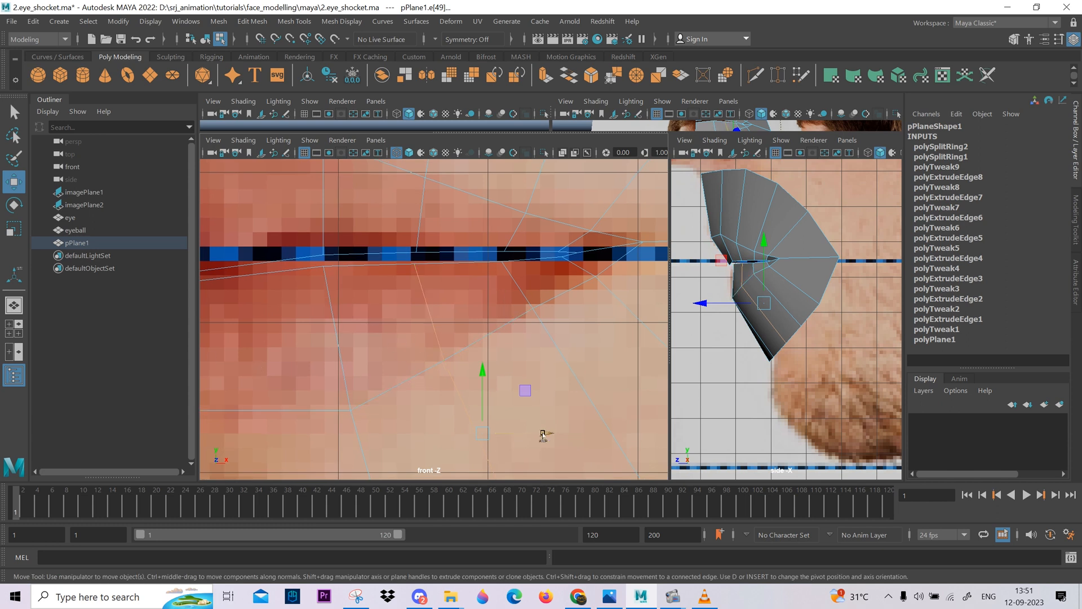
left_click_drag(543, 434, 499, 337)
middle_click_drag(477, 294, 420, 354, "alt")
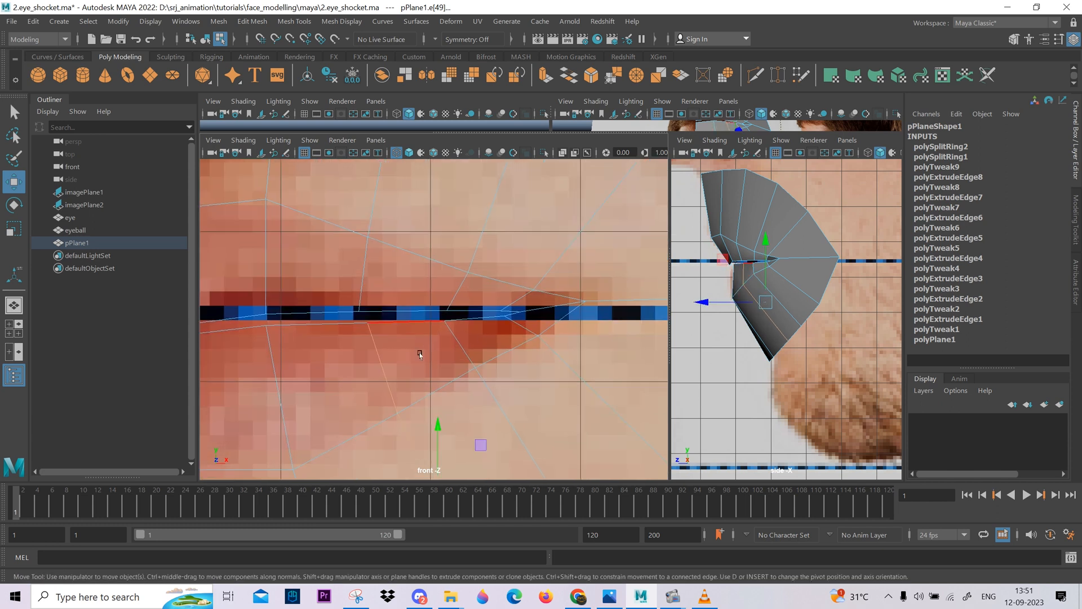
scroll(546, 329, "down", 5)
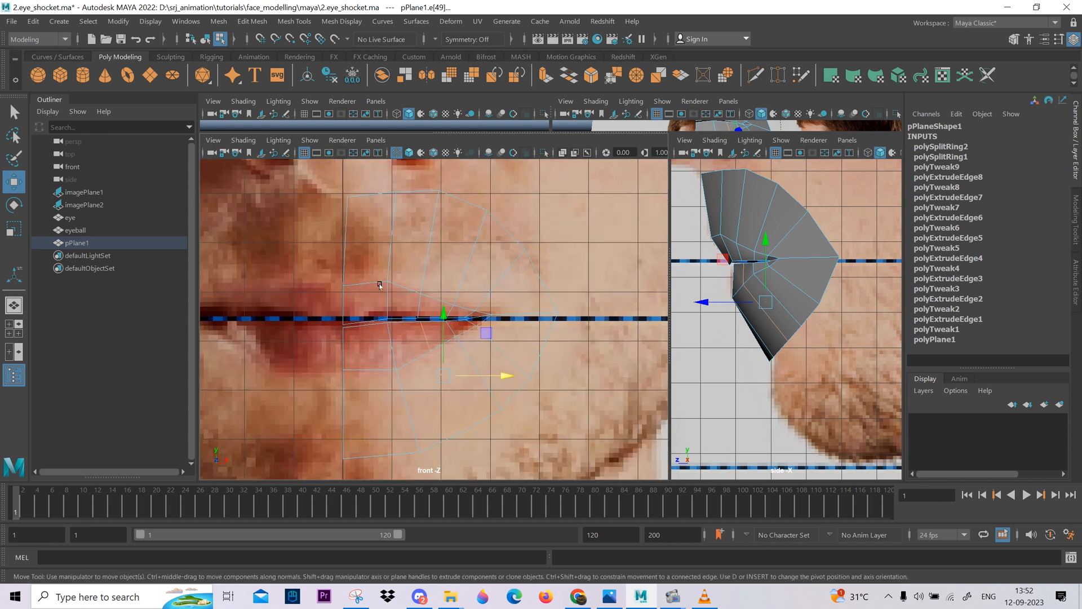
middle_click_drag(503, 328, 498, 337, "alt")
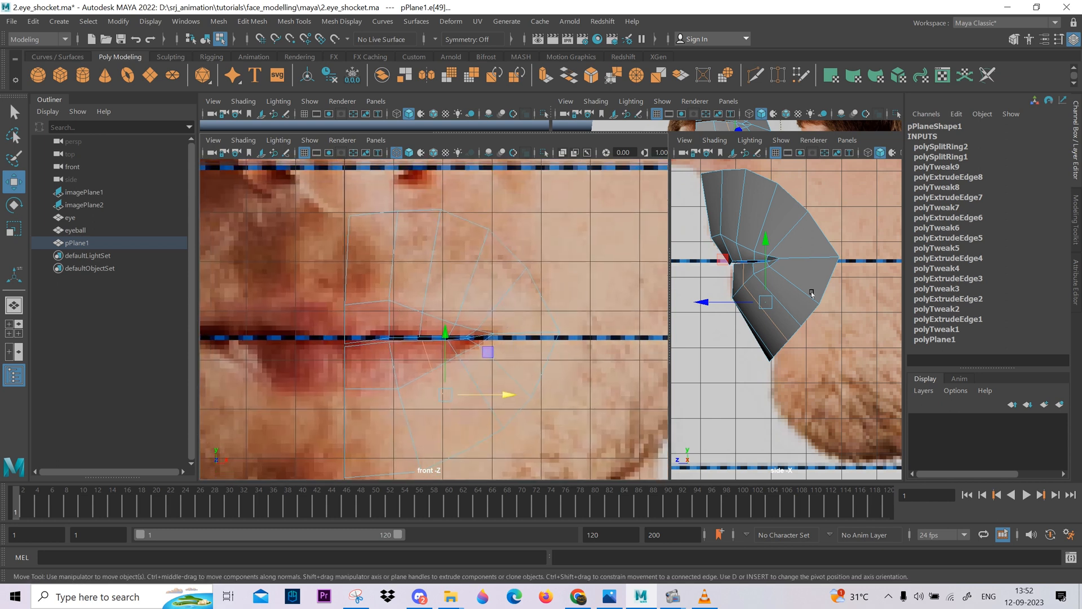
- Switch to vertex editing and move the outer boundary vertex just below the mouth corner upward and slightly back in the side view
scroll(796, 287, "up", 5)
middle_click_drag(858, 254, 792, 355, "alt")
right_click_drag(832, 244, 797, 239)
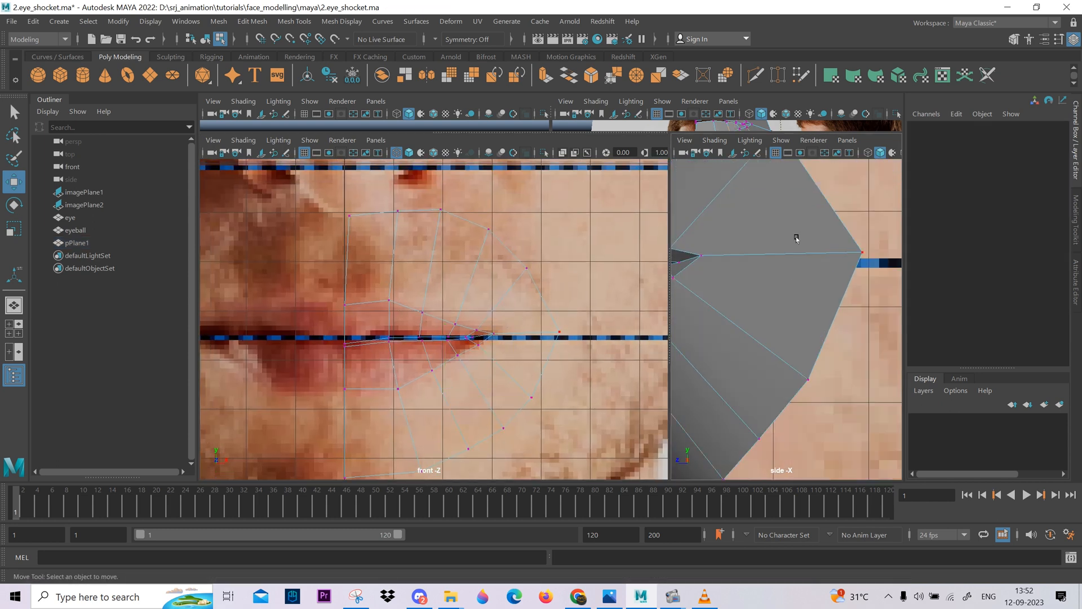
left_click(809, 380)
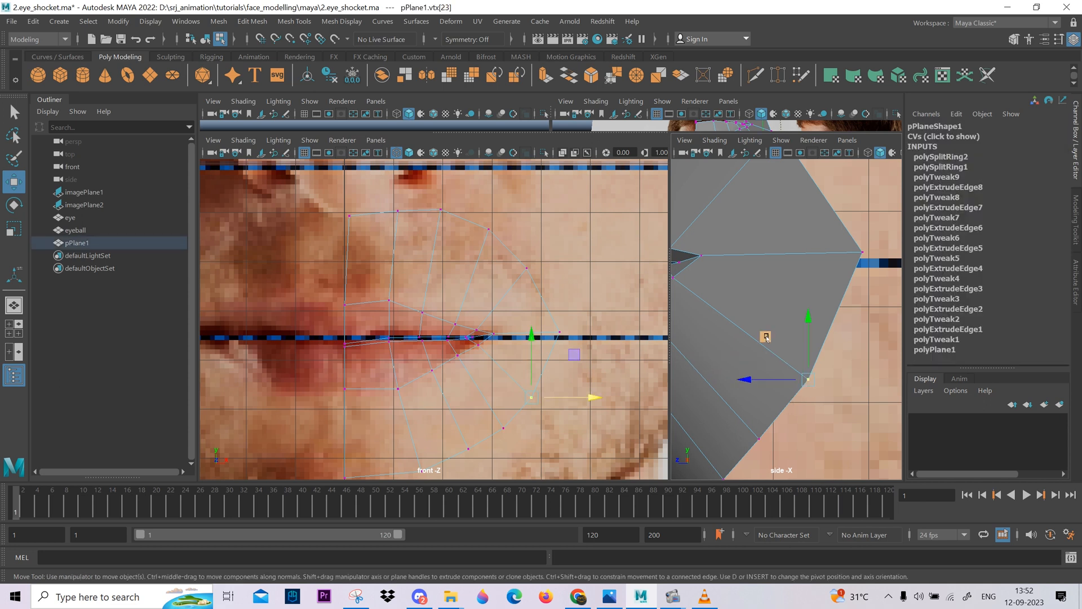
mouse_move(766, 336)
middle_mouse_down()
mouse_move(792, 302)
mouse_move(778, 314)
mouse_move(788, 435)
middle_mouse_up()
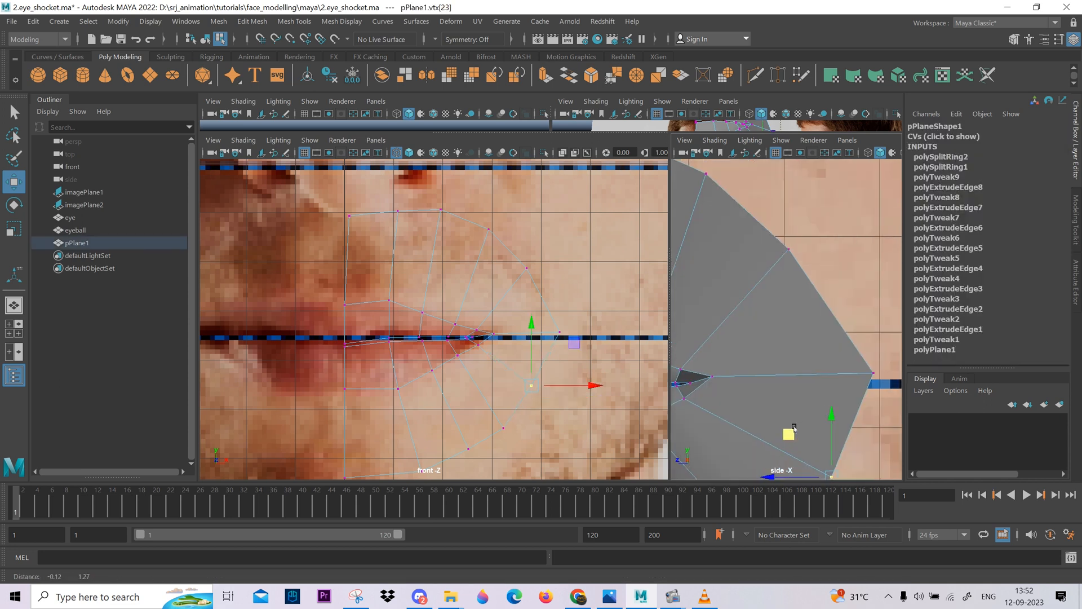
- Shift the two outer boundary vertices above the mouth corner slightly downward and back in the side view
left_click(780, 268)
scroll(777, 262, "down", 2)
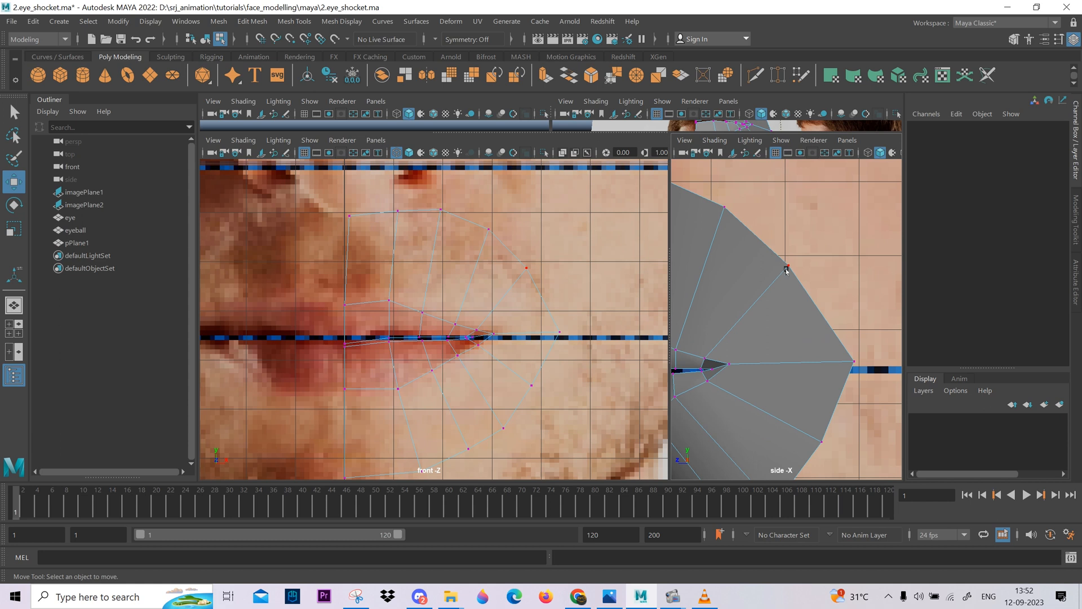
left_click(787, 269)
middle_click_drag(791, 315, 800, 331)
left_click(725, 209)
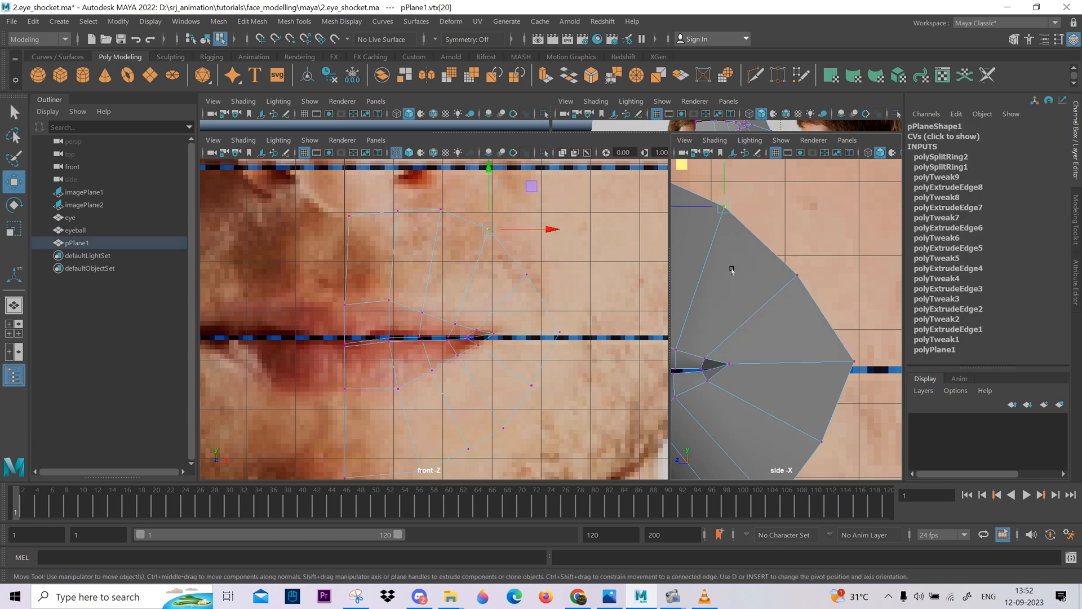
middle_click_drag(749, 288, 829, 311, "alt")
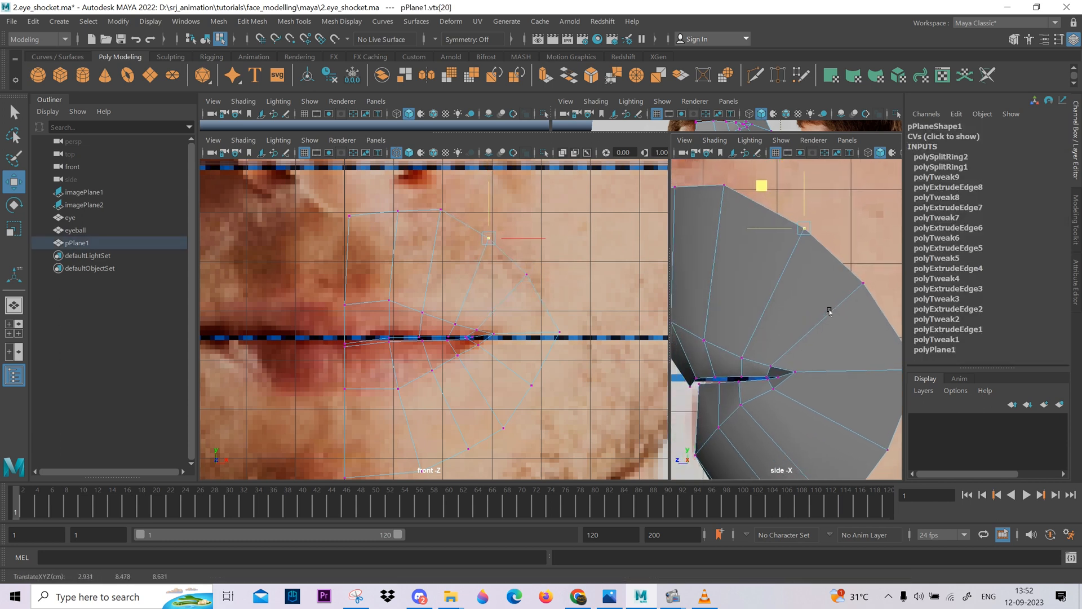
- Move the second outer boundary vertex below the mouth corner slightly back and upward, using the side and front views
left_click(863, 283)
scroll(817, 315, "down", 4)
middle_click_drag(782, 342, 779, 264, "alt")
scroll(789, 305, "up", 5)
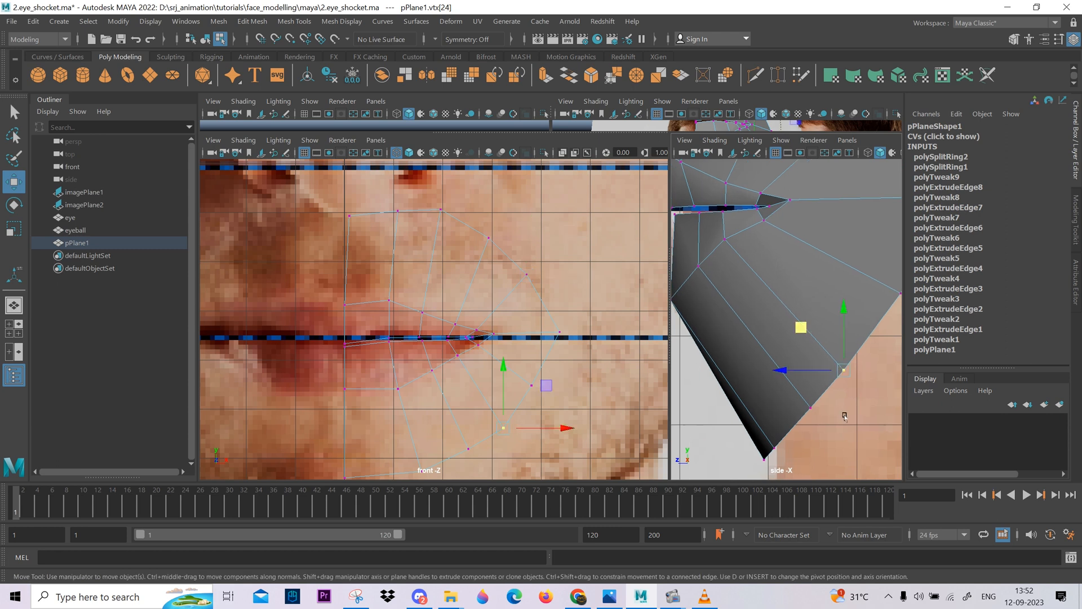
middle_click_drag(844, 415, 862, 400)
scroll(389, 403, "down", 2)
middle_click_drag(511, 374, 485, 319, "alt")
scroll(483, 319, "up", 3)
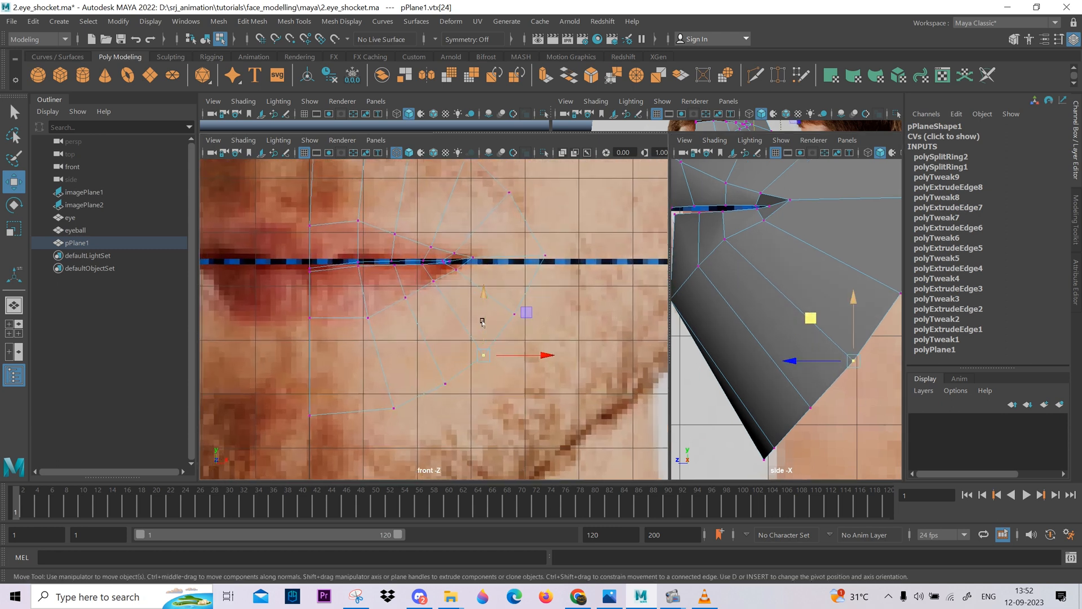
left_click_drag(532, 309, 531, 303)
- Shift the outer vertex just below the mouth corner slightly upward and outward in the front view
left_click(505, 317)
left_click(514, 317)
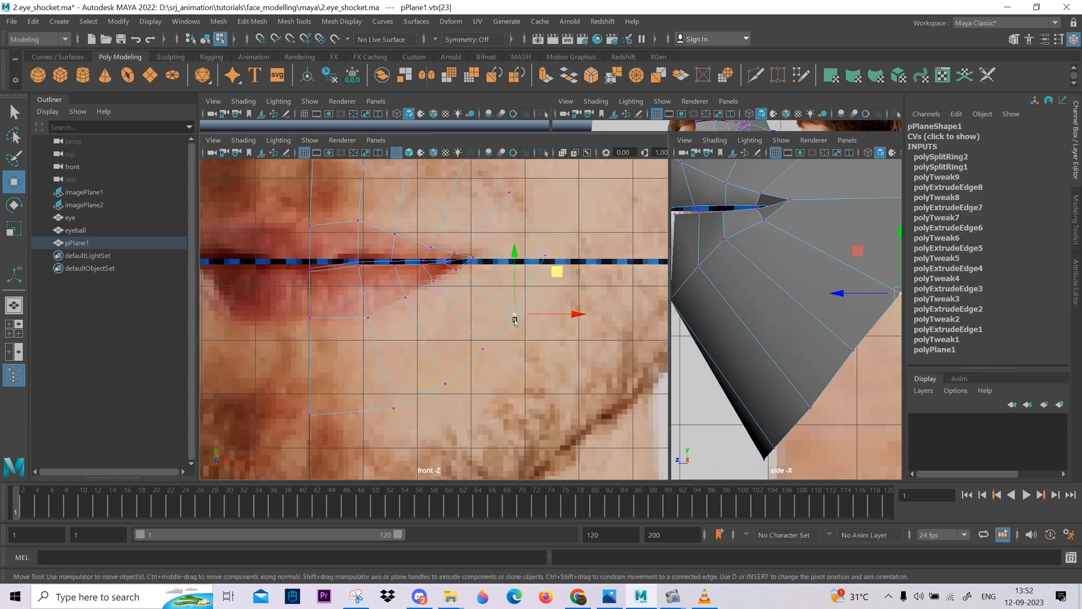
left_click(551, 278)
key("ctrl+z")
left_click_drag(555, 272, 561, 258)
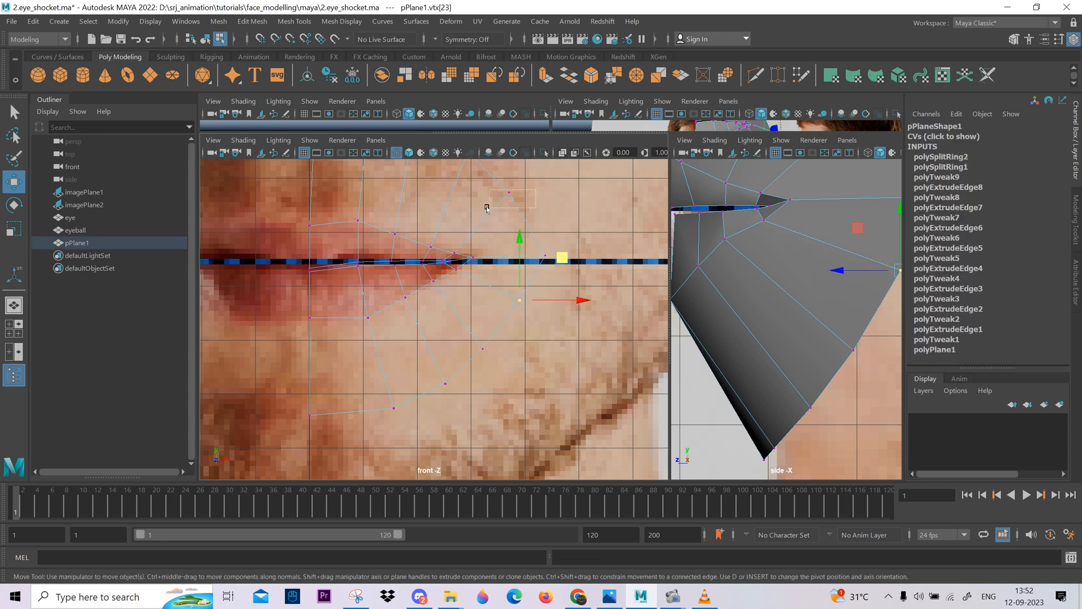
- Pull the three outermost vertices around the mouth corner inward in the front view to round the boundary
left_click(509, 192)
middle_click_drag(555, 235, 558, 302, "alt")
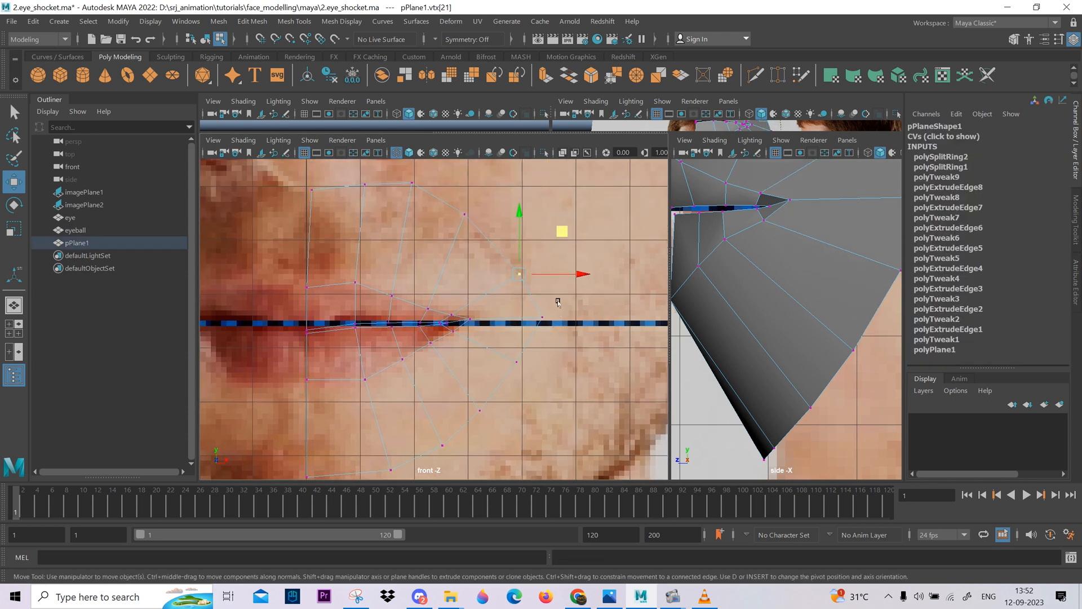
left_click_drag(599, 317, 589, 316)
left_click_drag(492, 251, 558, 379)
left_click_drag(585, 318, 586, 318)
- Move the outermost vertex level with the mouth corner forward in the side view to round the boundary
middle_click_drag(896, 301, 735, 334, "alt")
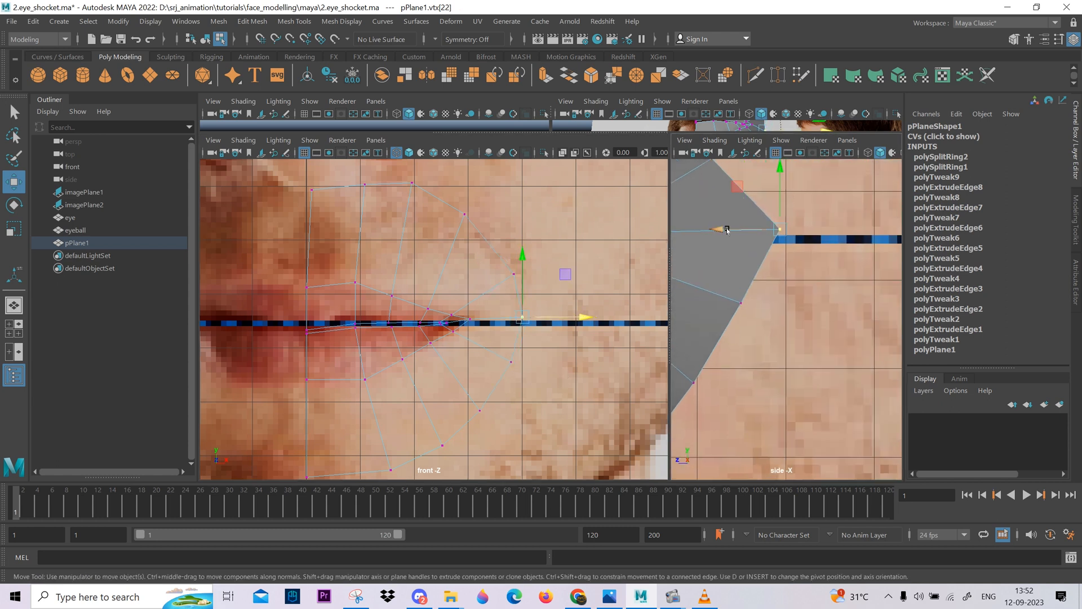
left_click_drag(728, 230, 693, 230)
middle_click_drag(730, 249, 751, 263, "alt")
scroll(754, 237, "down", 5)
middle_click_drag(756, 203, 782, 228, "alt")
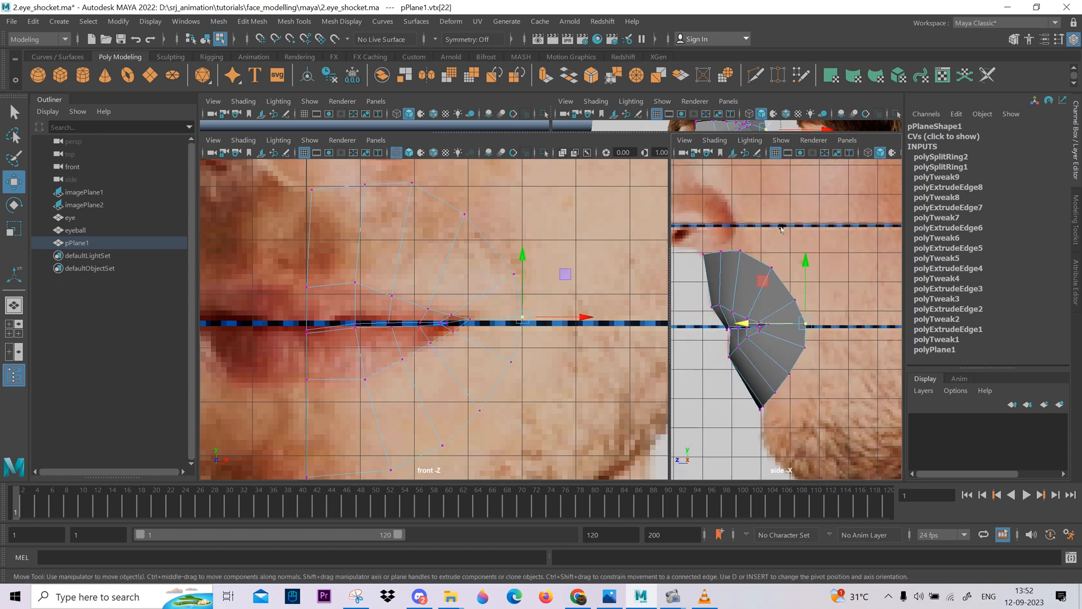
- Rebalance the four-view layout and maximize the perspective view
left_click_drag(771, 282, 773, 283)
scroll(425, 333, "down", 3)
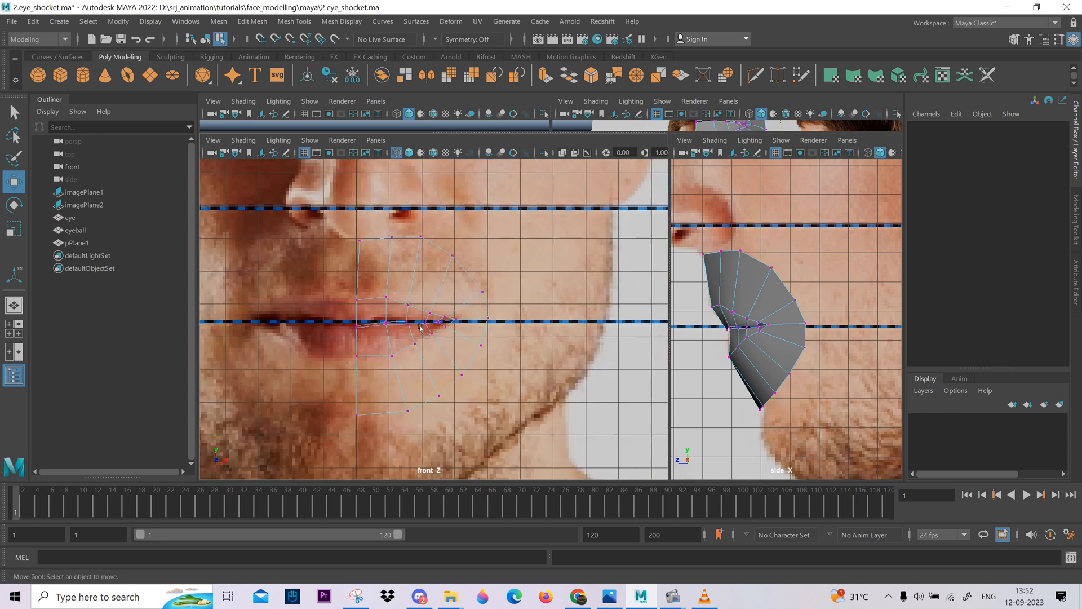
left_click_drag(461, 260, 462, 260)
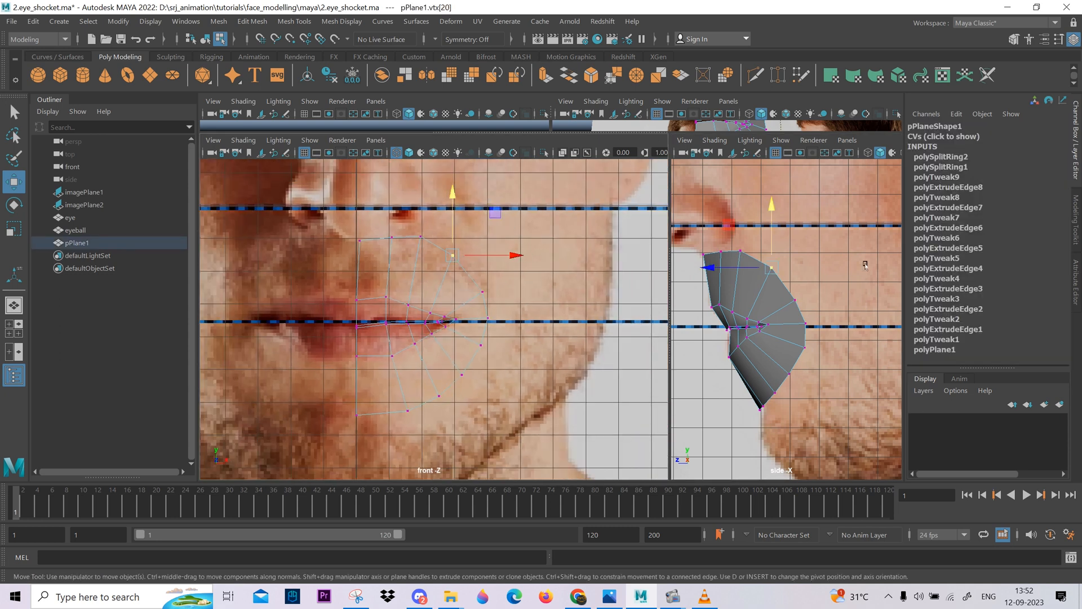
left_click_drag(626, 132, 619, 263)
key("space")
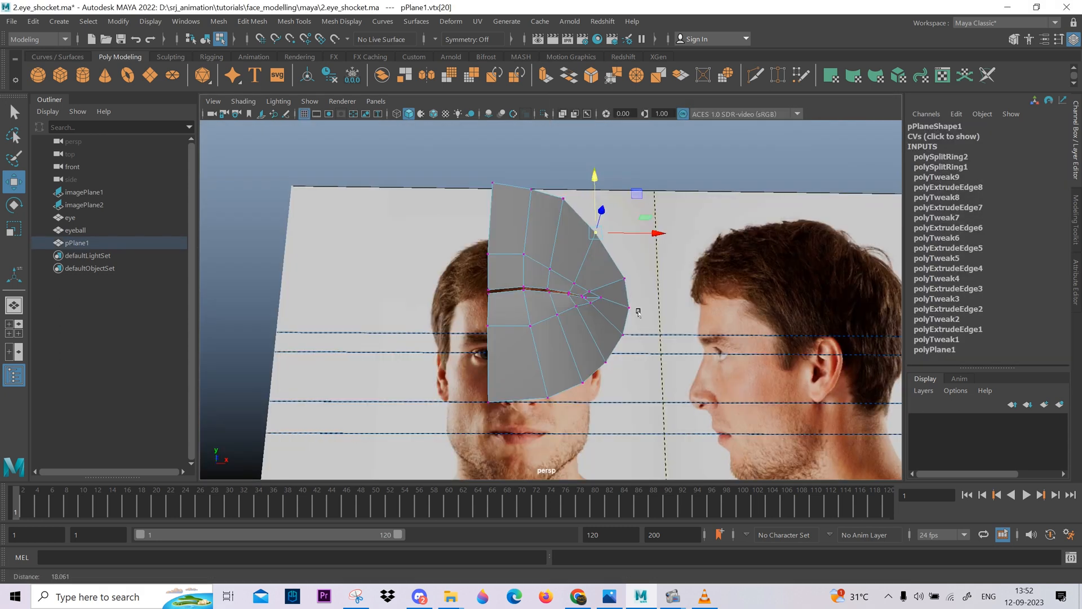
- Preview the mouth mesh smoothed and examine the lips from the front and side
left_click_drag(636, 306, 586, 316, "alt")
right_click_drag(586, 327, 598, 315)
left_click_drag(592, 322, 557, 329, "alt")
key("3")
left_click(486, 393)
left_click_drag(486, 392, 570, 398, "alt")
scroll(524, 293, "up", 3)
left_click_drag(517, 281, 451, 357, "alt")
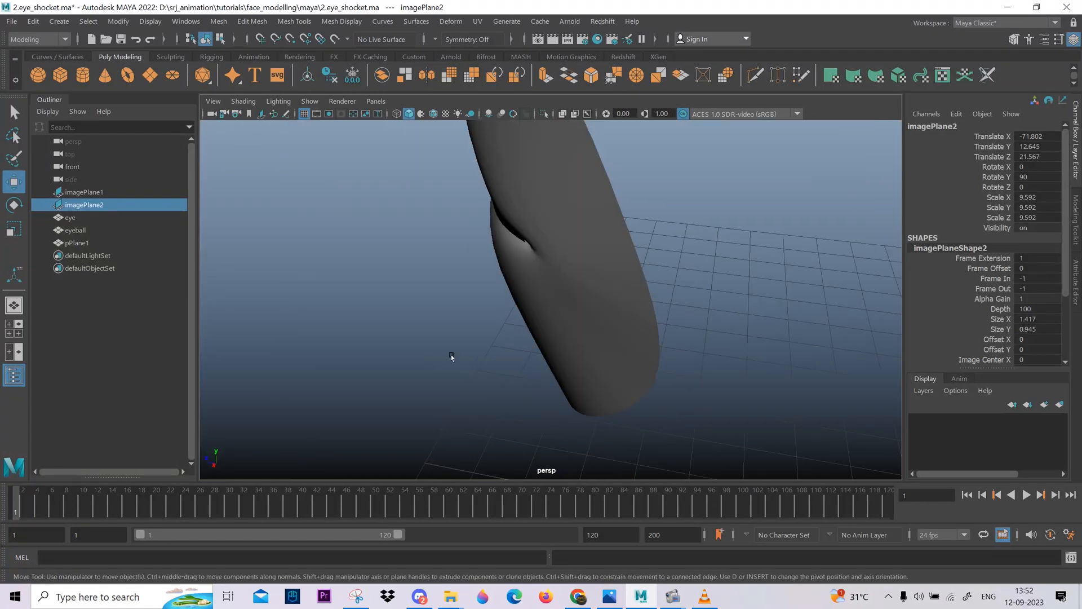
- Turn off the smooth preview on the mouth mesh and switch it to vertex editing around the lip opening
left_click(556, 344)
key("1")
mouse_move(556, 344)
left_mouse_down("alt")
mouse_move(551, 353)
mouse_move(533, 332)
mouse_move(568, 357)
left_mouse_up("alt")
right_click_drag(568, 357, 539, 357)
left_click(620, 373)
left_click_drag(598, 383, 703, 347, "alt")
right_click(564, 311, "ctrl+shift")
left_click(525, 301)
left_click_drag(531, 307, 406, 350, "alt")
- Select the facing upper and lower vertices along the lip opening and adjust their depth in the perspective view
left_click(529, 302)
left_click_drag(342, 285, 361, 305)
left_click_drag(348, 353, 529, 431, "alt")
left_click_drag(517, 384, 548, 332)
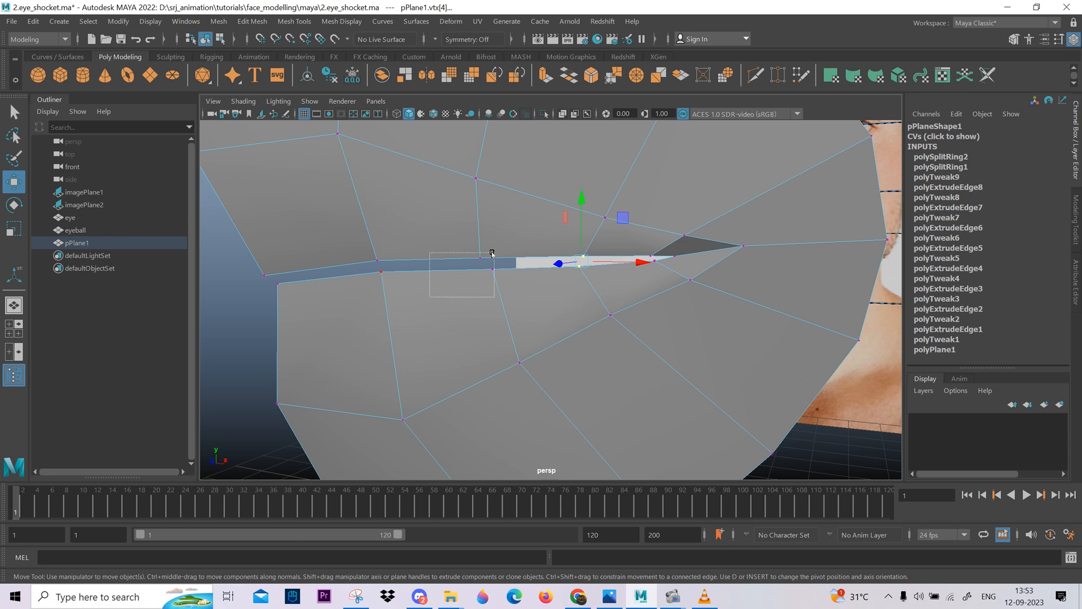
left_click_drag(492, 253, 497, 250)
left_click_drag(512, 296, 419, 308, "alt")
left_click_drag(437, 259, 434, 259)
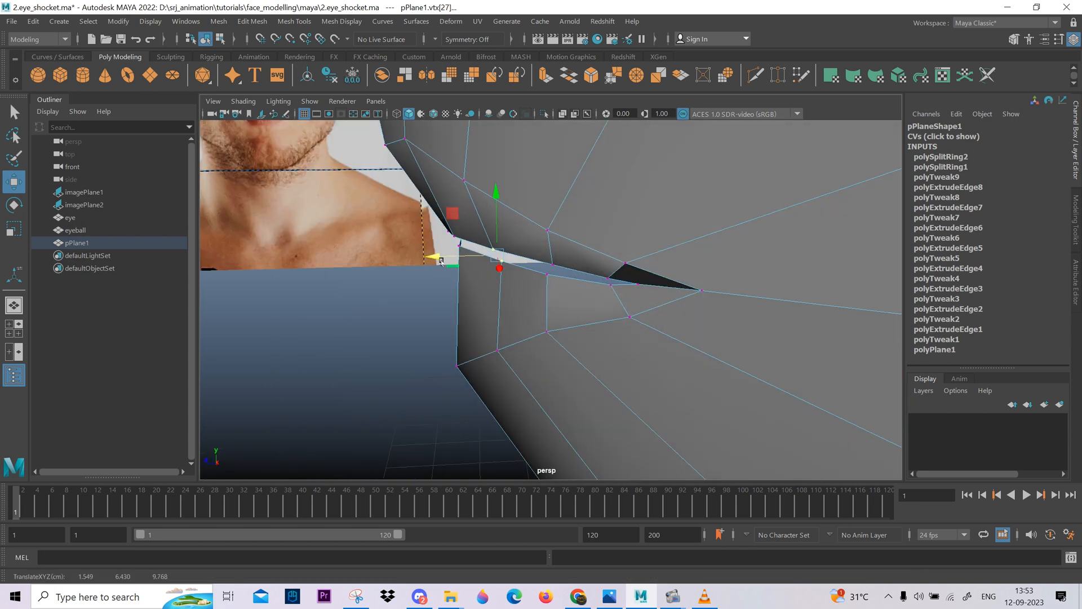
- Select the facing lip-opening vertices nearer the mouth corner and shift them horizontally to smooth the lip curve
left_click_drag(542, 286, 633, 327)
middle_click_drag(634, 313, 633, 310)
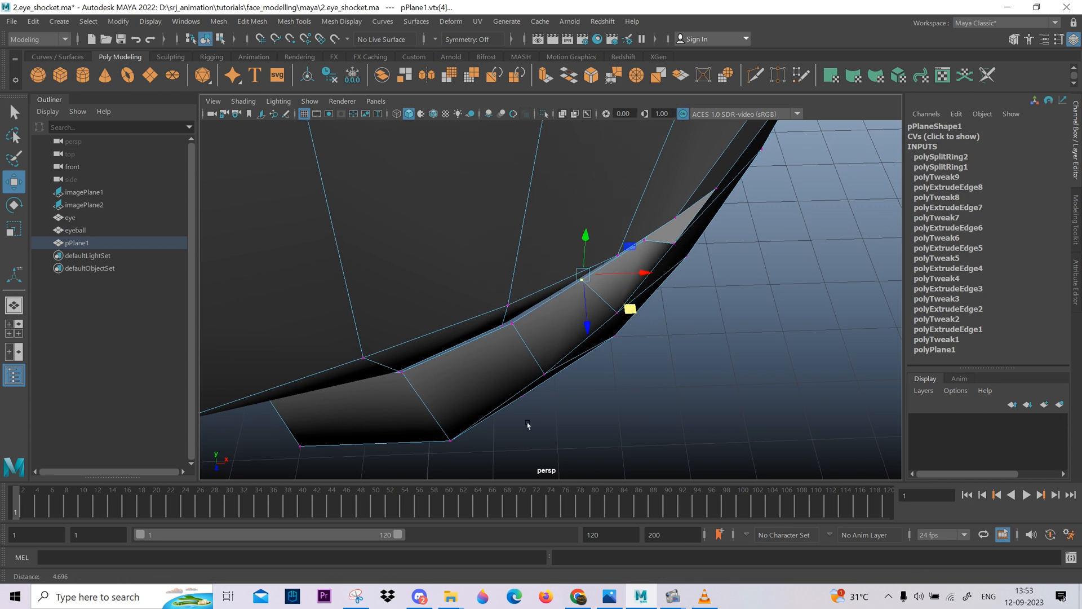
right_click_drag(528, 424, 510, 394, "alt")
left_click_drag(510, 395, 522, 327, "alt")
right_click_drag(522, 327, 554, 332, "alt")
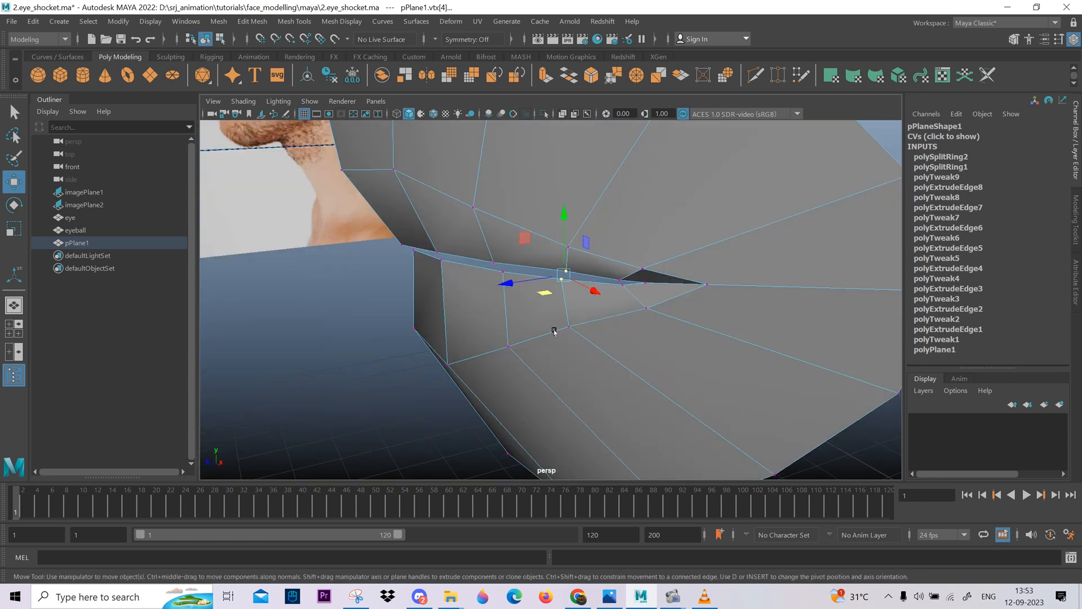
left_click_drag(554, 331, 483, 334, "alt")
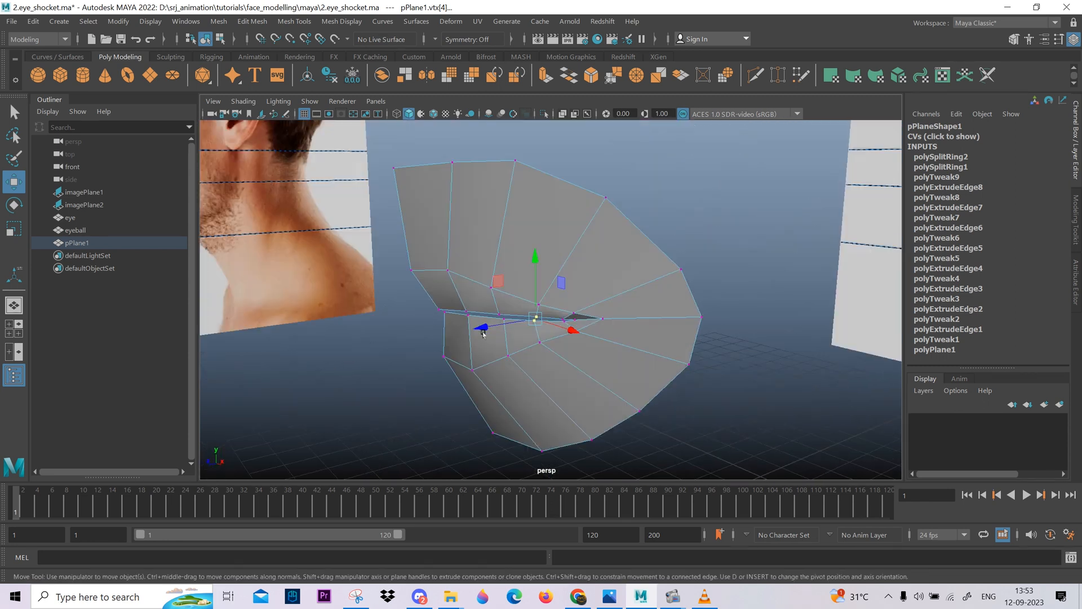
- Preview the adjusted lips smoothed, check their shape, and return to the unsmoothed display
key("3")
right_click_drag(508, 358, 551, 348)
left_click_drag(395, 344, 451, 331, "alt")
left_click(442, 389)
right_click_drag(451, 330, 536, 367, "alt")
left_click(539, 366)
key("1")
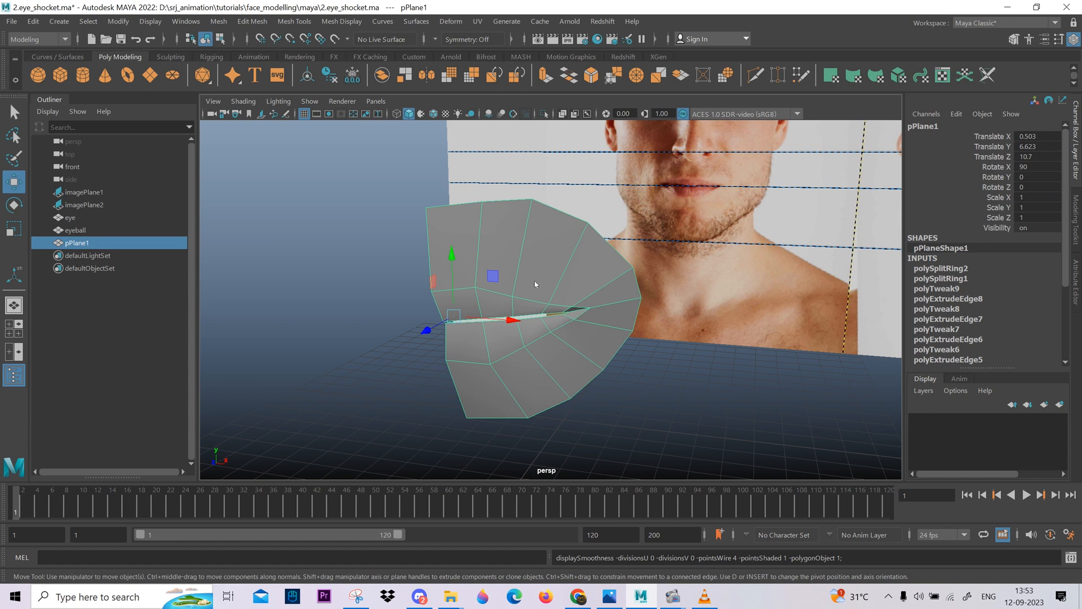
- Insert two edge loops around the mouth, one through the surrounding skin faces and one through the lip faces
right_click_drag(535, 283, 536, 248)
left_click_drag(536, 254, 513, 333, "alt")
right_click_drag(529, 271, 531, 360, "shift")
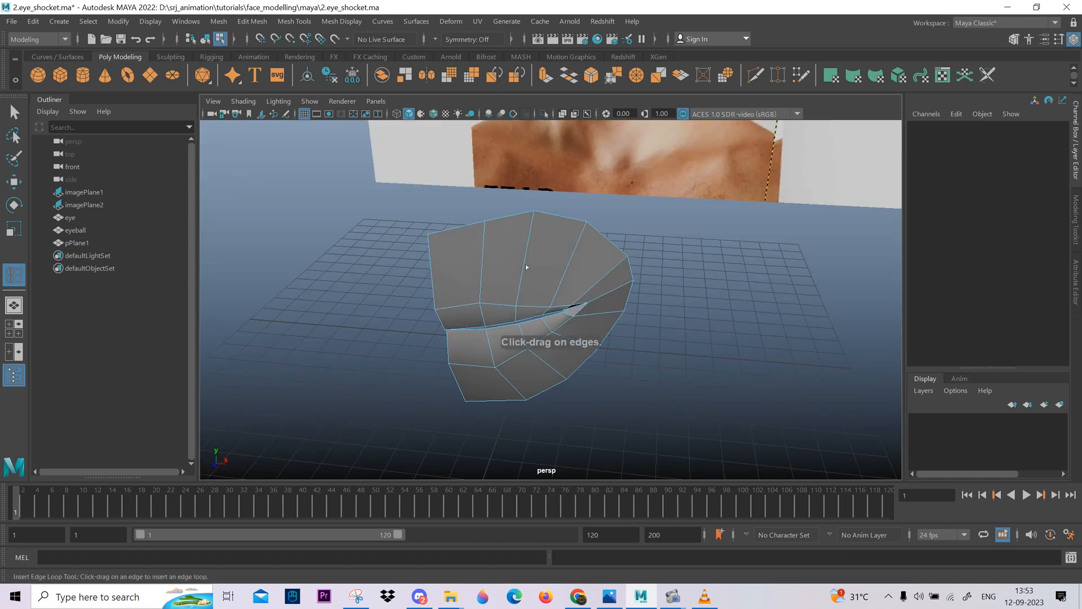
left_click(512, 346)
left_click(491, 348)
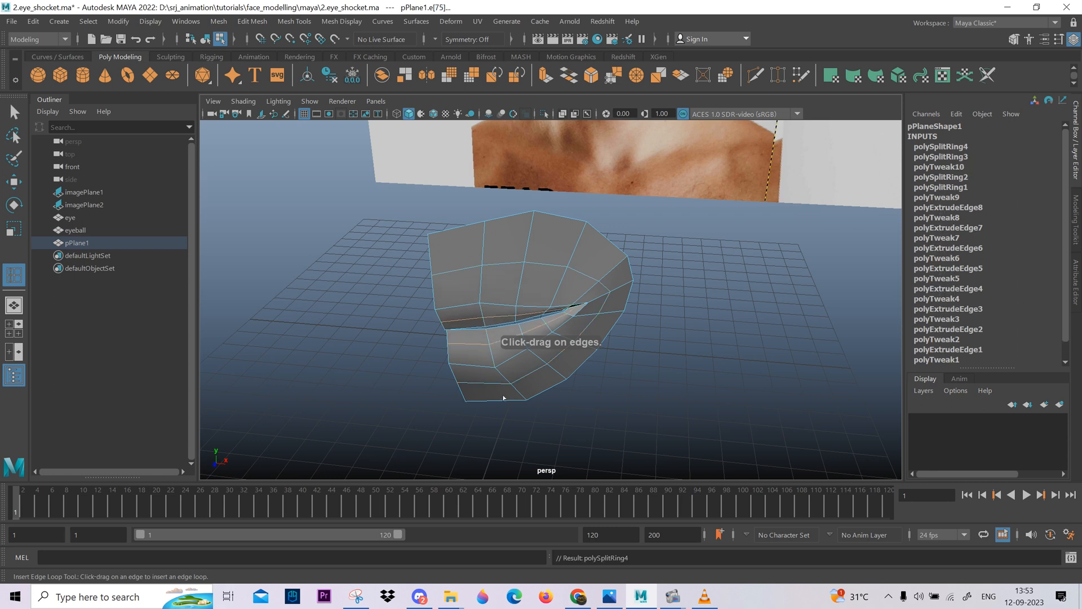
left_click_drag(503, 397, 496, 367, "alt")
right_click_drag(496, 366, 534, 485, "alt")
- Activate the Move tool and maximize the side view with the new lip edge loop selected
key("w")
left_click_drag(497, 361, 474, 332, "alt")
key("space")
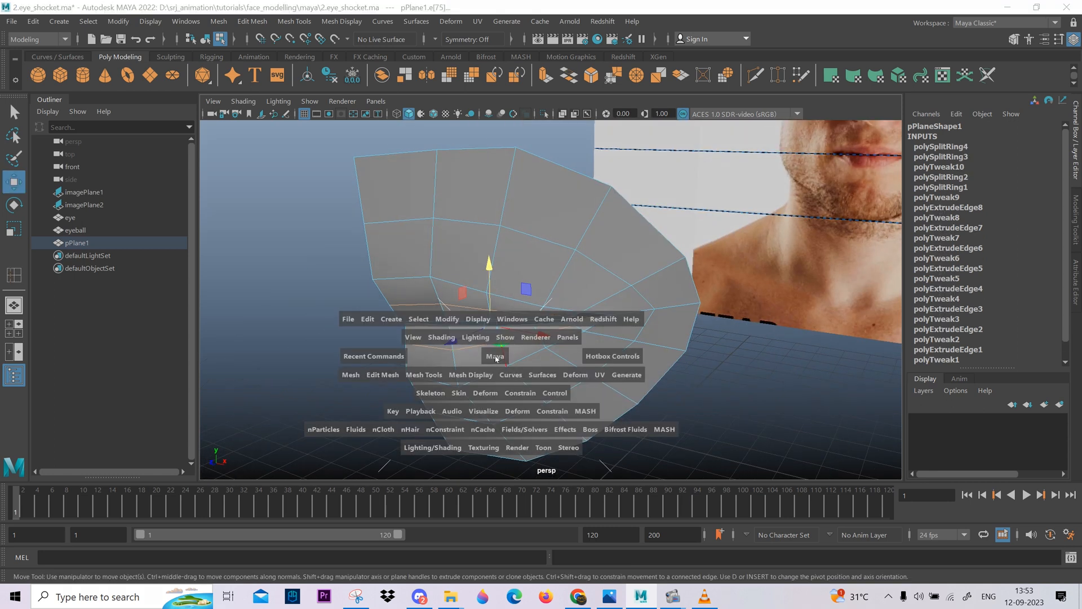
key("space")
key("space")
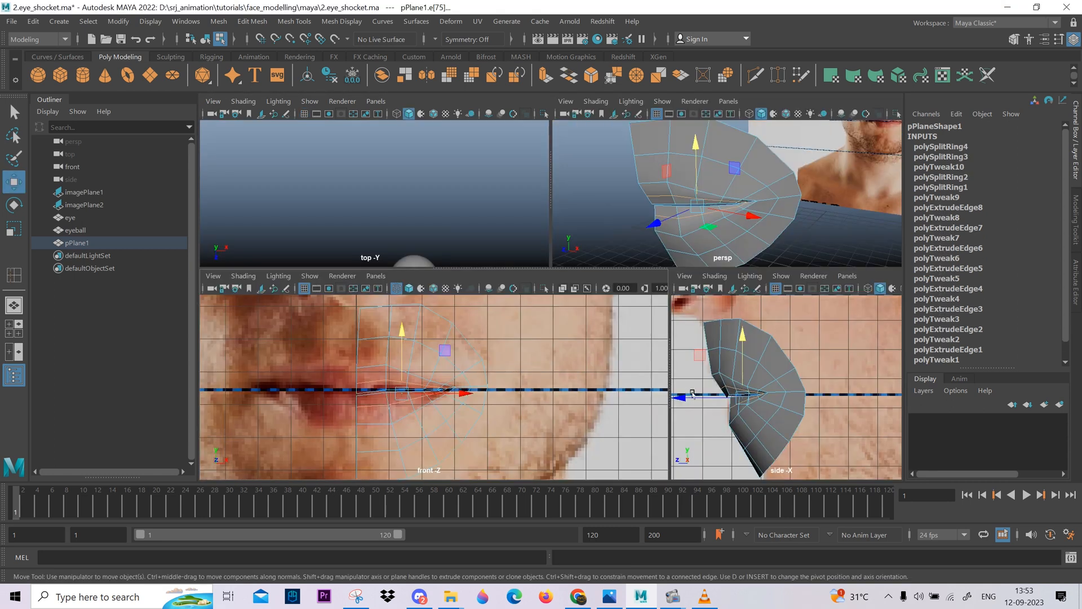
key("space")
key("space")
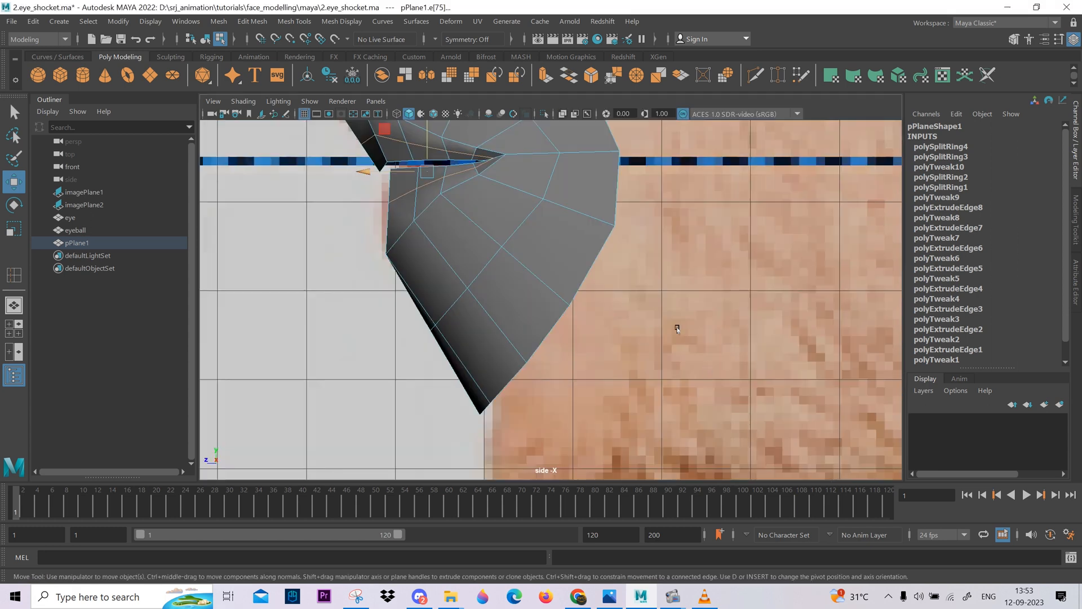
- Display the side view in wireframe and move the upper-lip edges of the new loop forward to follow the lip profile
middle_click_drag(561, 293, 723, 436, "alt")
key("4")
scroll(453, 262, "up", 2)
scroll(495, 316, "up", 4)
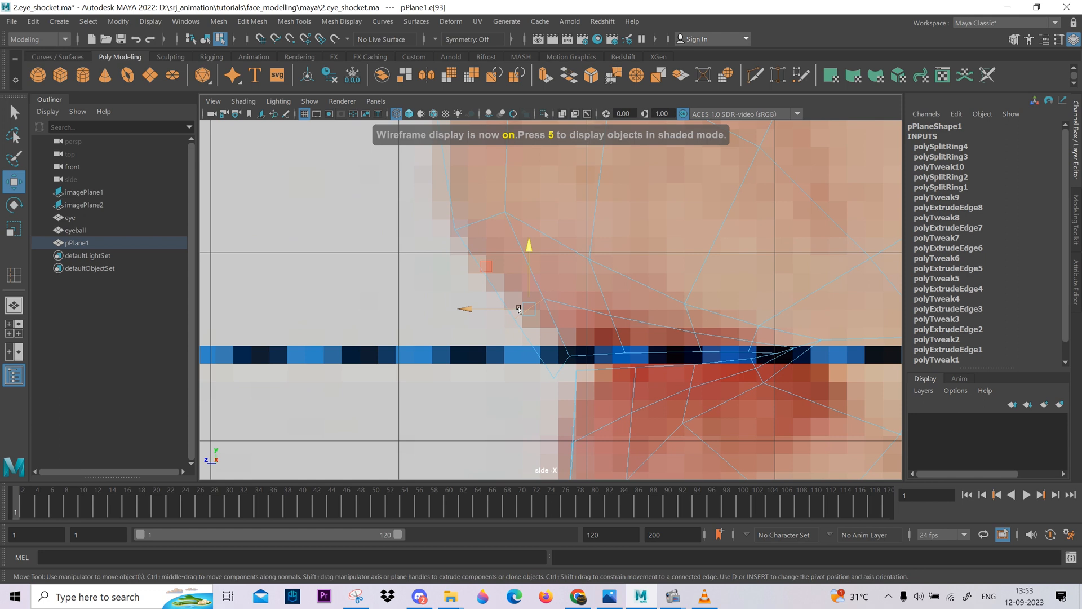
left_click_drag(603, 315, 586, 320)
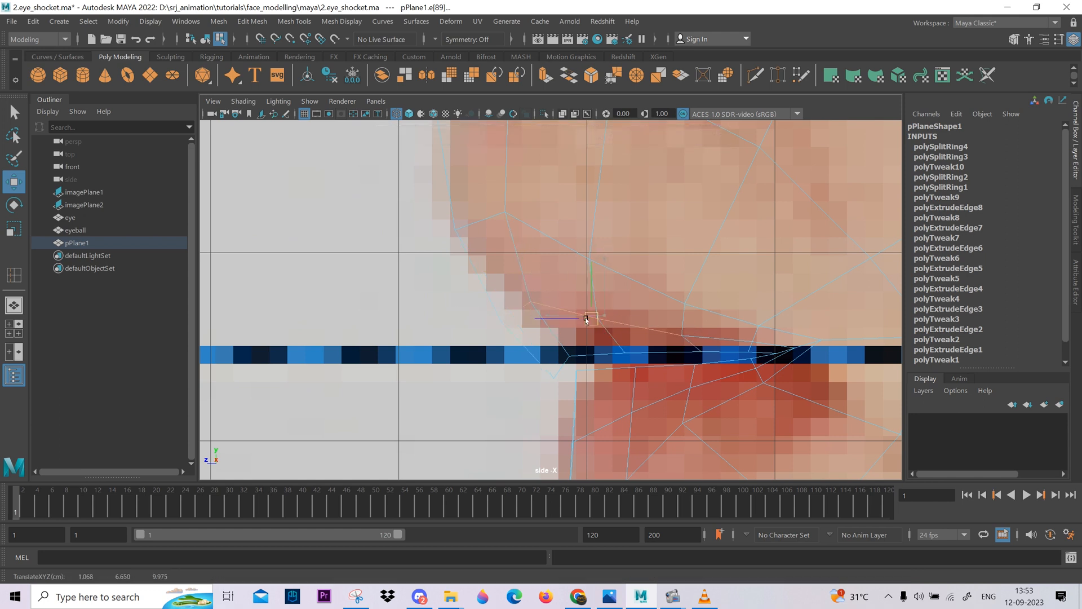
middle_click_drag(574, 469, 561, 394, "alt")
scroll(561, 395, "up", 2)
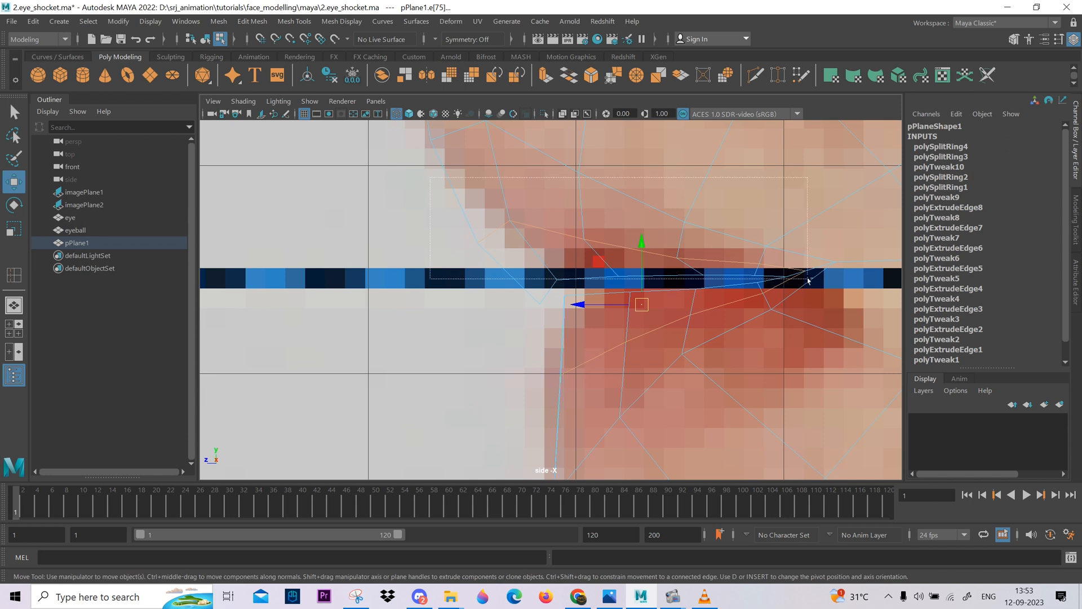
- Isolate the lower-lip part of the new edge loop and move it forward to match the side reference
left_click_drag(808, 280, 807, 282)
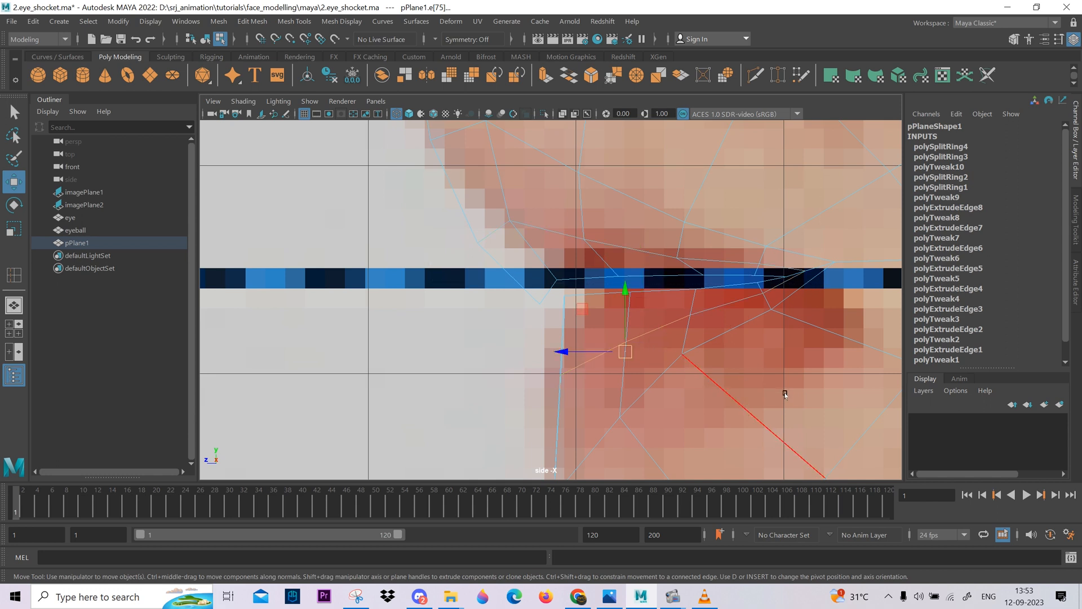
middle_click_drag(785, 395, 775, 395)
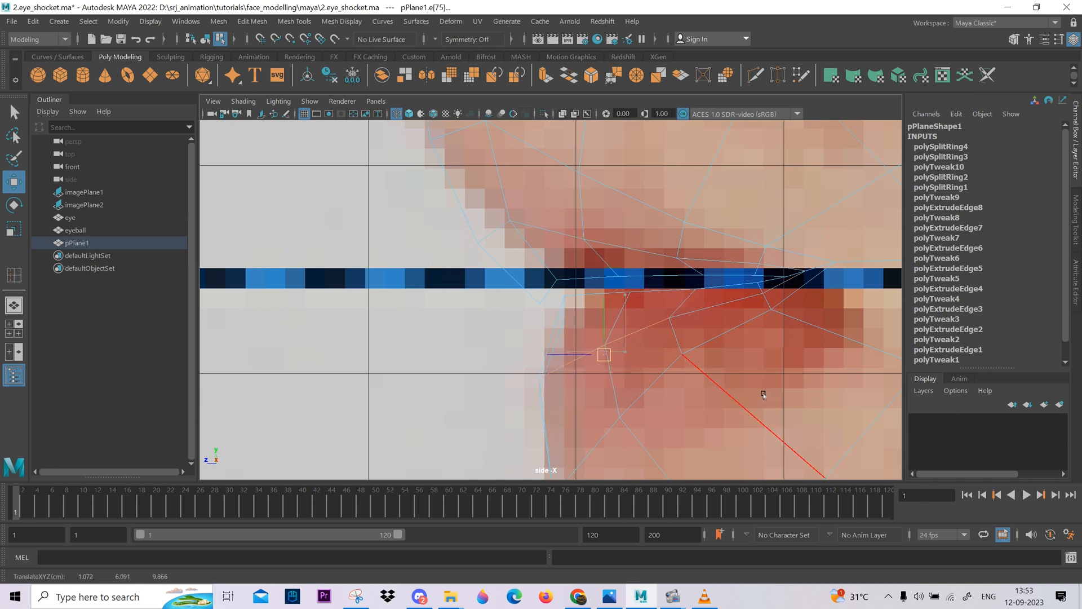
middle_click_drag(766, 401, 708, 363, "alt")
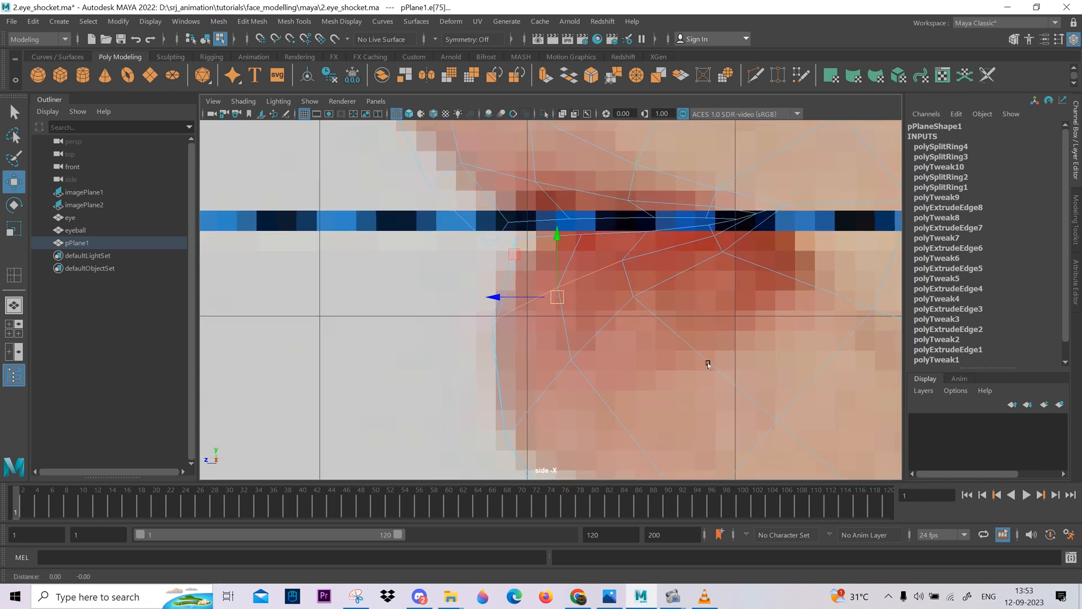
middle_click_drag(733, 316, 708, 382, "alt")
scroll(708, 382, "up", 3)
scroll(586, 478, "up", 3)
middle_click_drag(789, 417, 541, 382, "alt")
scroll(585, 478, "up", 1)
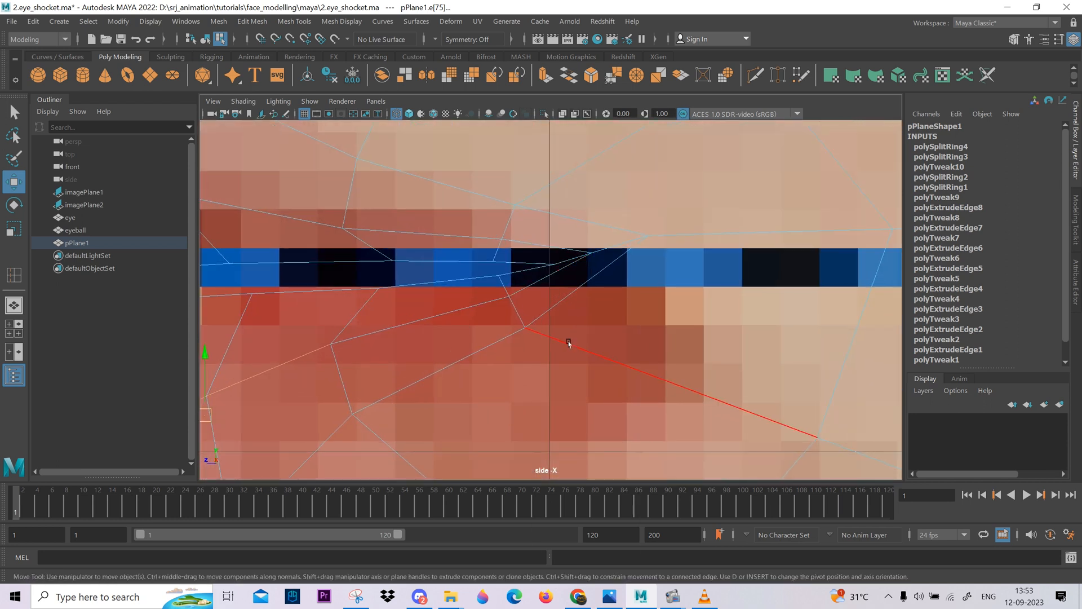
- Switch to vertex editing and lower the inner upper-lip vertices near the mouth corner in the side view
right_click_drag(512, 303, 461, 305)
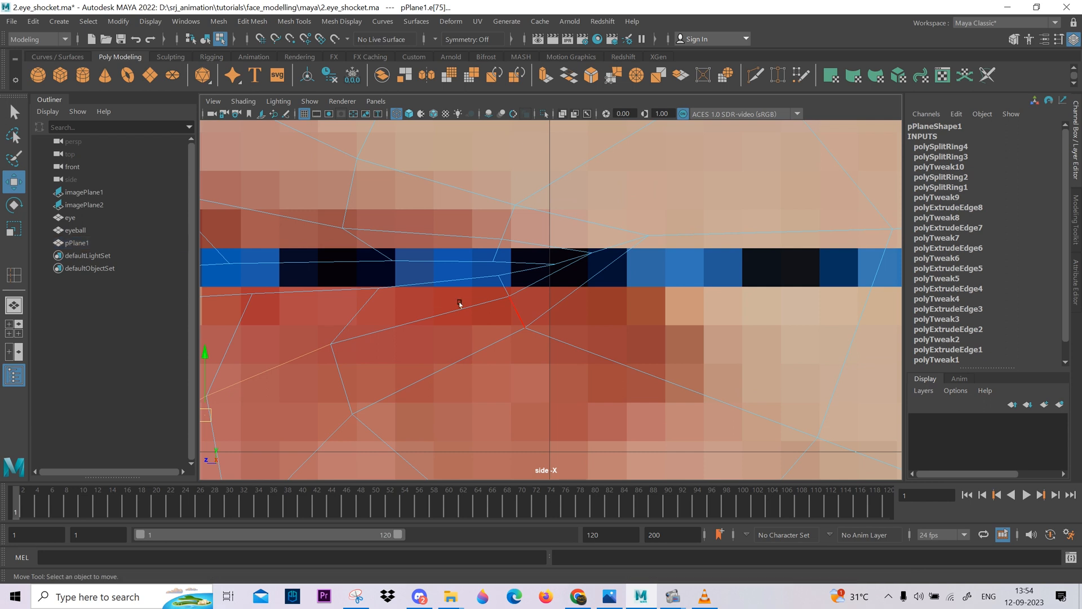
mouse_move(497, 285)
left_mouse_down()
mouse_move(517, 321)
mouse_move(511, 297)
left_mouse_up()
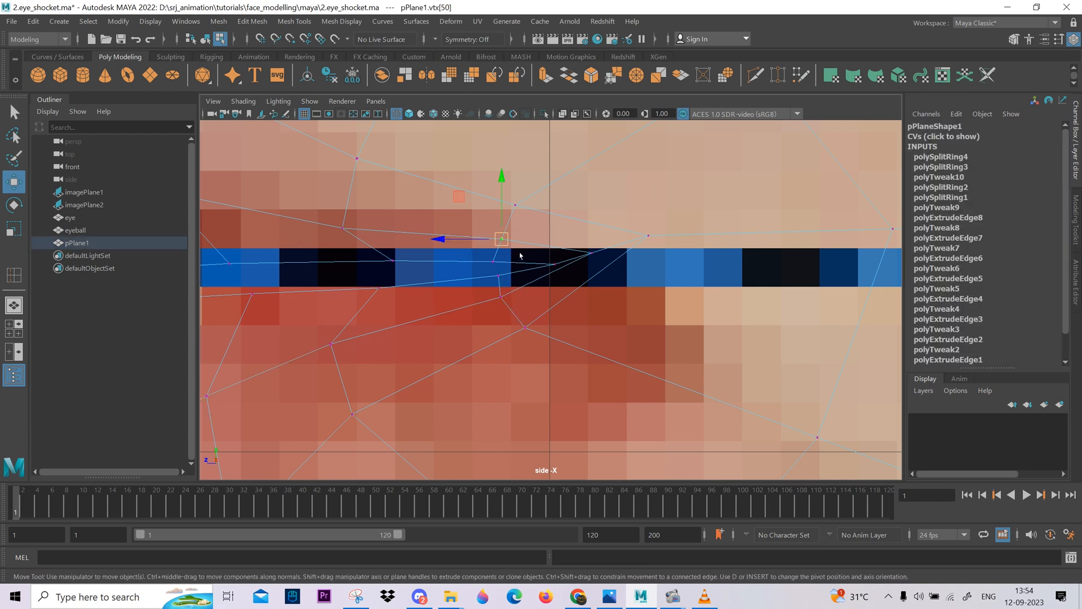
middle_click_drag(520, 255, 500, 290)
left_click(495, 259)
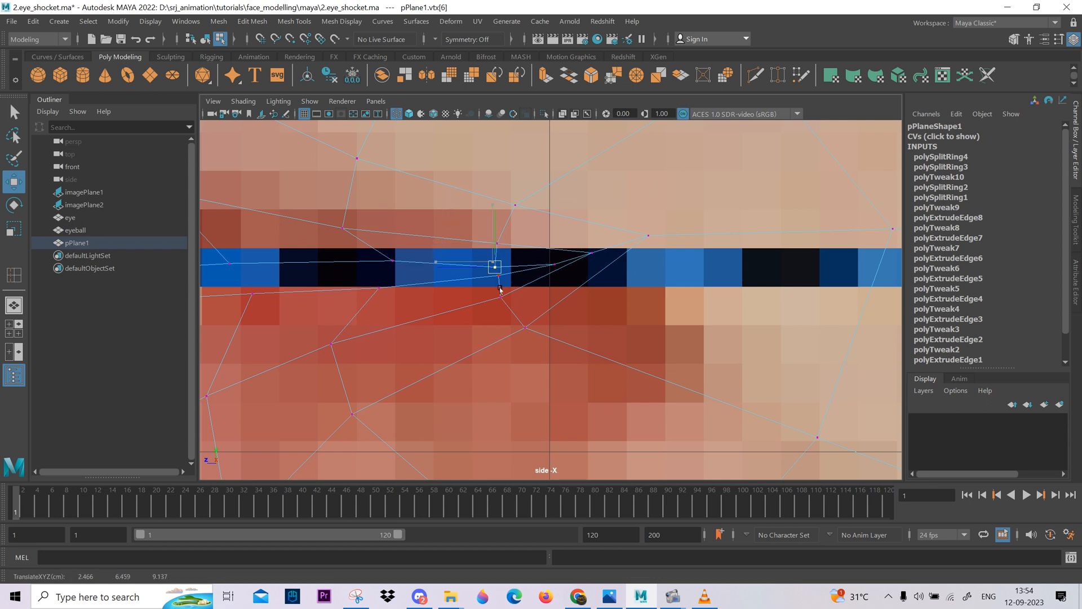
left_click_drag(472, 271, 510, 285)
middle_click_drag(511, 287, 510, 286)
- Adjust the middle inner-lip vertices so the upper and lower rows nearly meet along the mouth line
left_click_drag(367, 258, 429, 280)
middle_click_drag(410, 286, 410, 300)
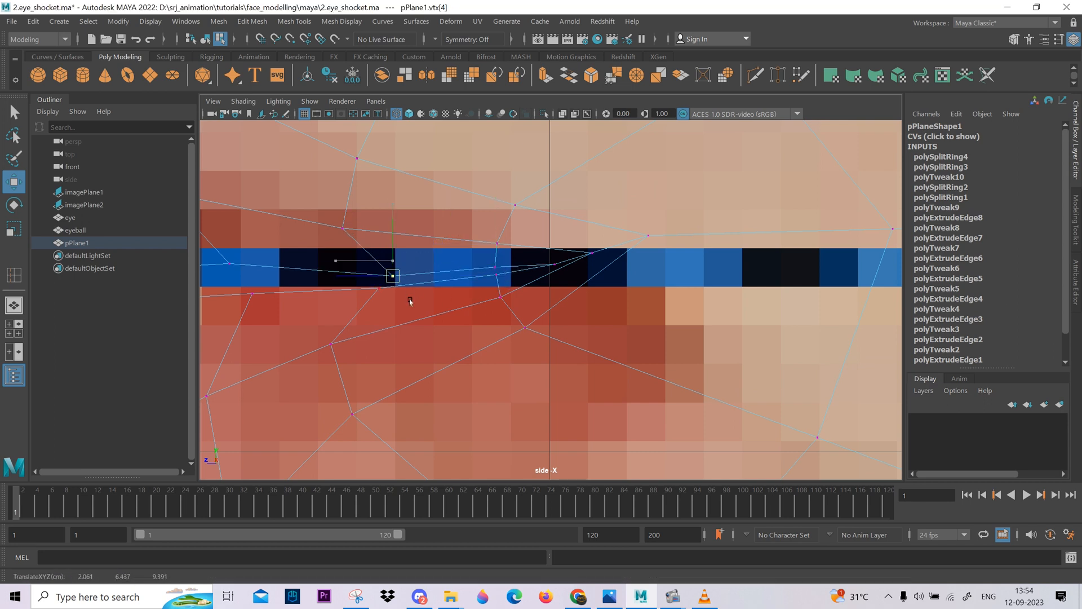
left_click_drag(349, 307, 427, 275)
middle_click_drag(419, 315, 428, 304)
middle_click_drag(247, 316, 496, 333, "alt")
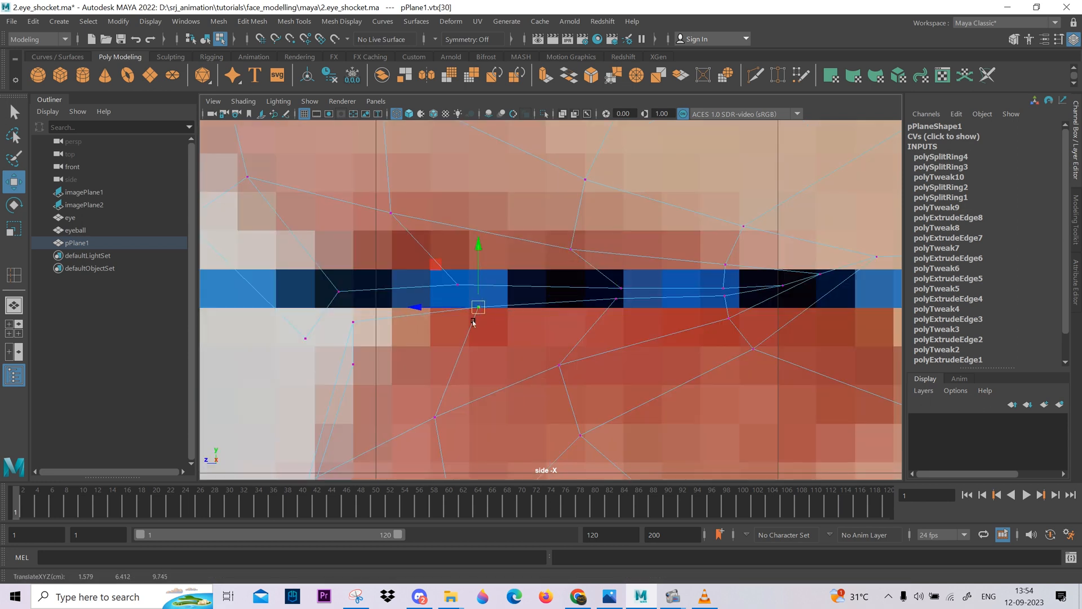
left_click_drag(435, 293, 495, 264)
middle_click_drag(487, 318, 486, 325)
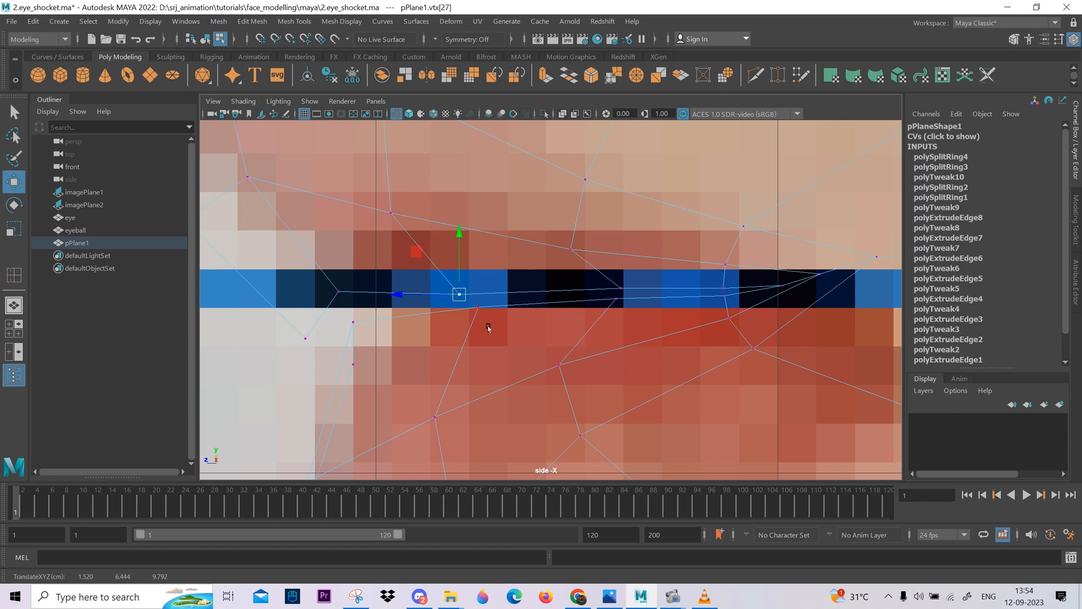
- Reposition the frontmost inner-lip vertices, lowering the upper-lip ones and raising the lower-lip one toward the mouth opening
left_click(321, 289)
middle_click_drag(358, 327, 324, 363)
left_click(307, 354)
left_click(363, 377)
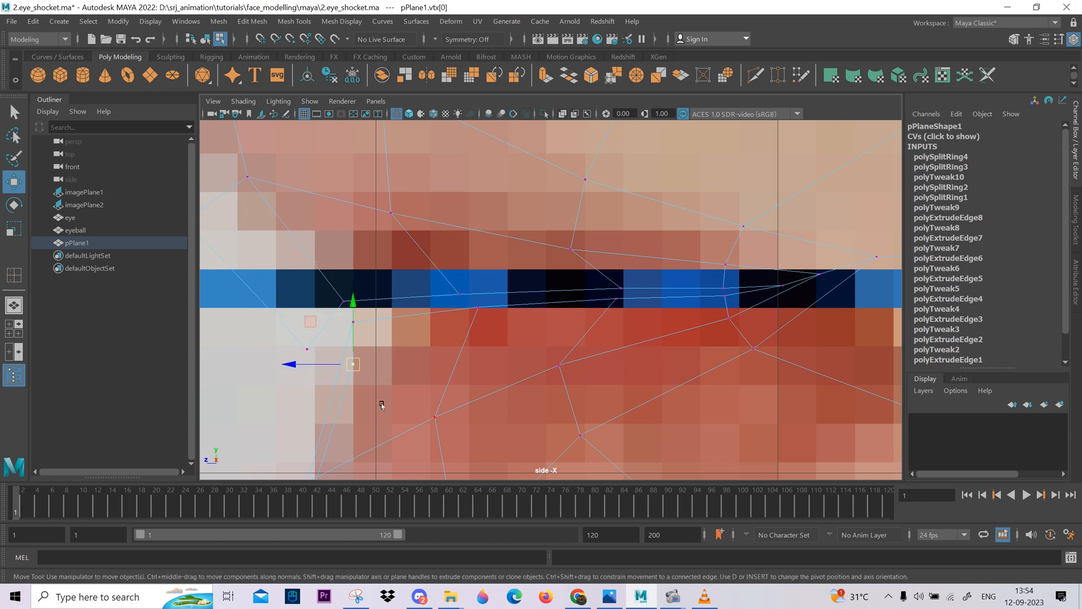
middle_click_drag(384, 406, 379, 389)
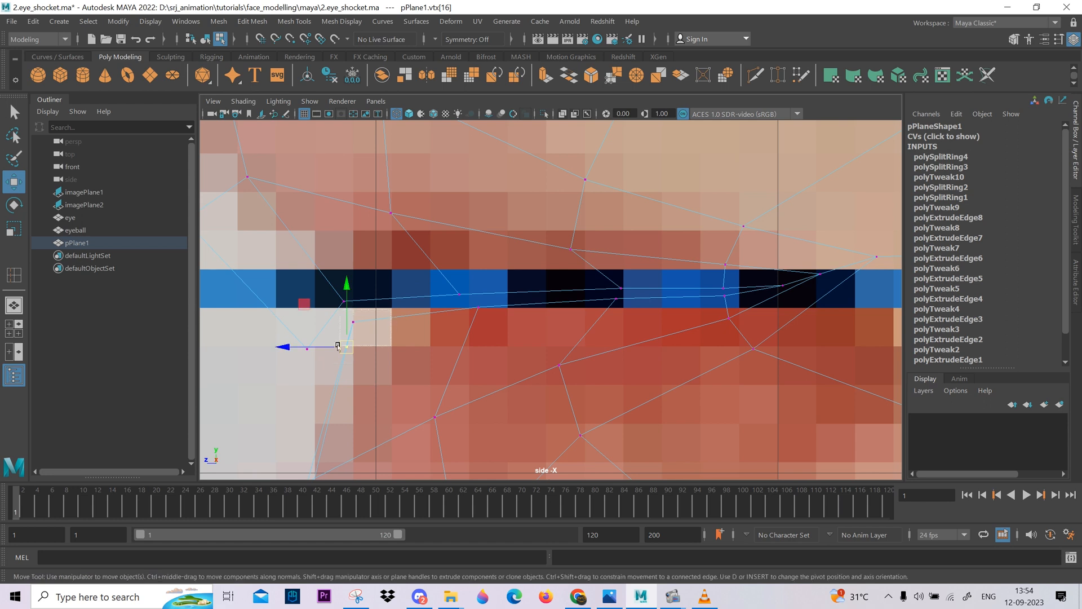
left_click(366, 316)
- Adjust the two mouth-corner vertices in the maximized front view, moving the outer one inward and down
middle_click_drag(471, 335, 244, 363, "alt")
scroll(604, 328, "up", 1)
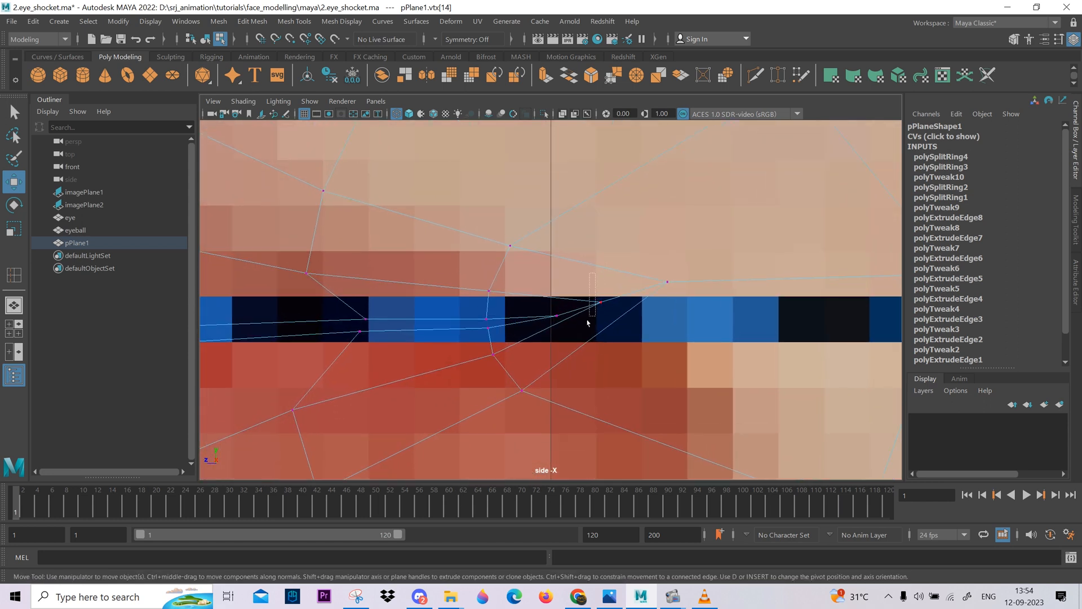
left_click_drag(587, 319, 590, 319)
key("space")
key("space")
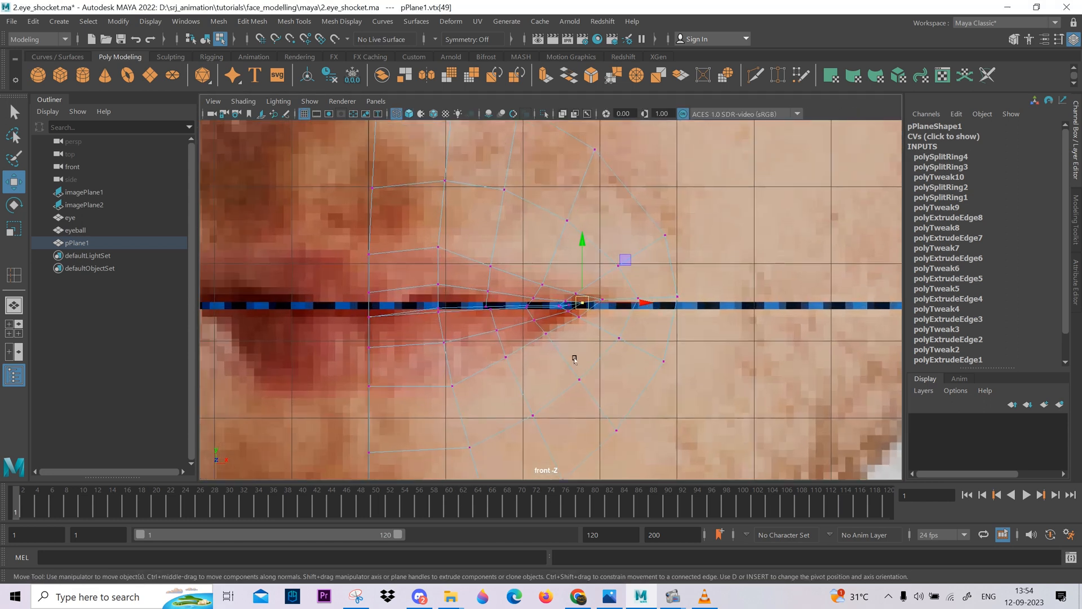
scroll(574, 360, "up", 10)
left_click_drag(745, 319, 745, 323)
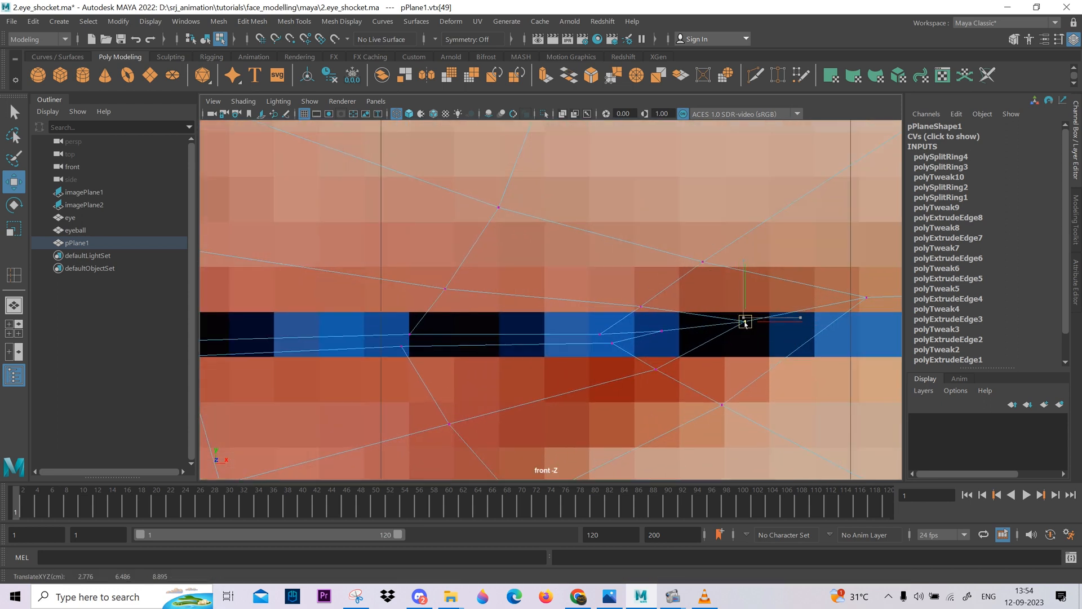
left_click_drag(845, 268, 871, 362)
middle_click_drag(869, 363, 847, 378)
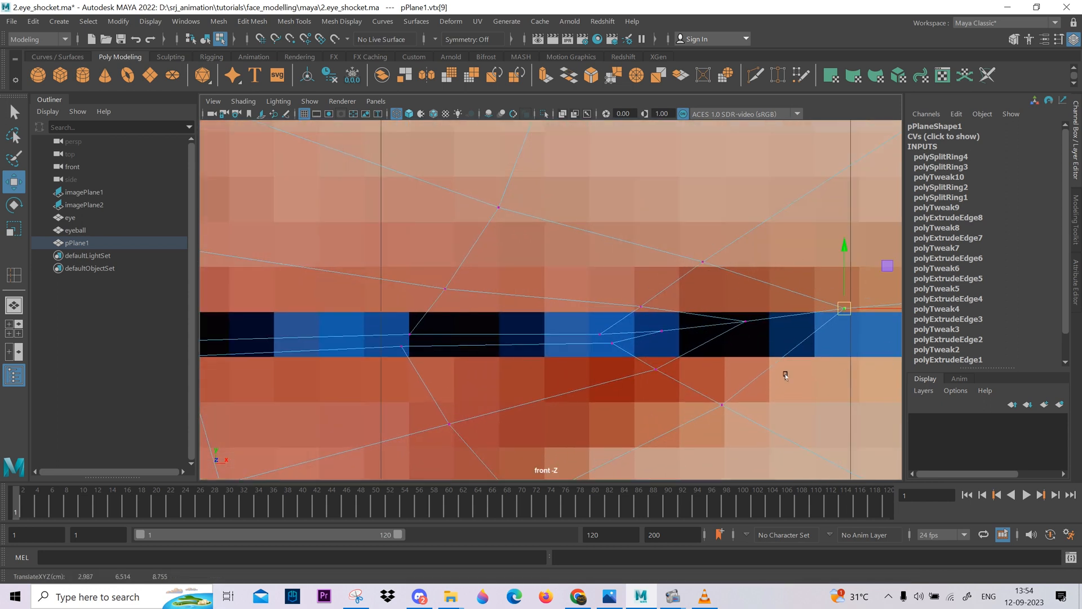
- Lower the new loop's upper-lip vertices one by one from the mouth corner to the centerline in the front view
scroll(786, 375, "down", 3)
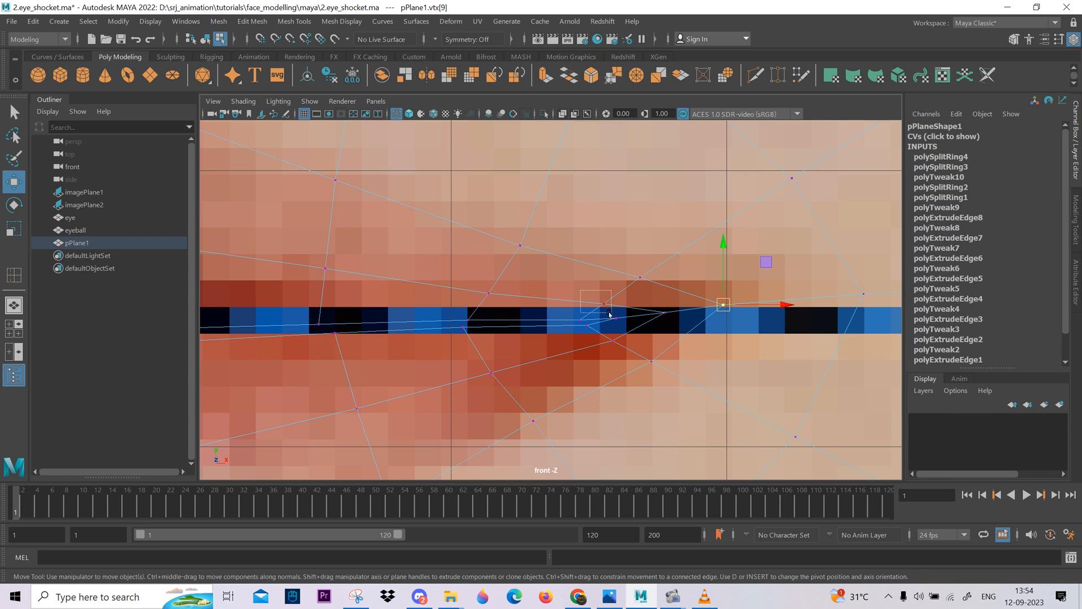
left_click_drag(597, 254, 601, 258)
left_click_drag(491, 286, 466, 325)
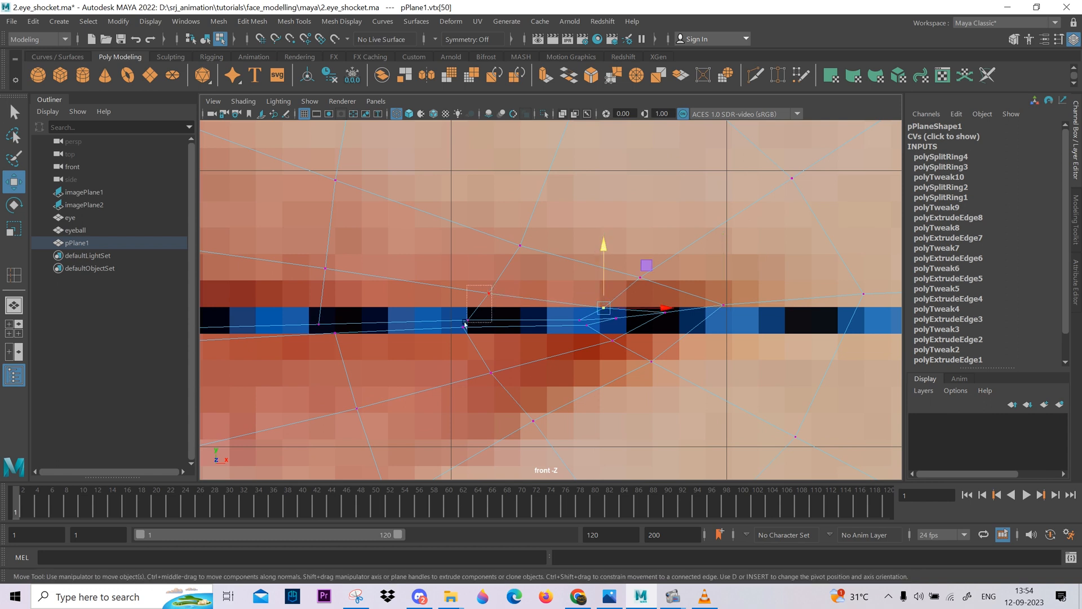
left_click_drag(533, 302, 533, 302)
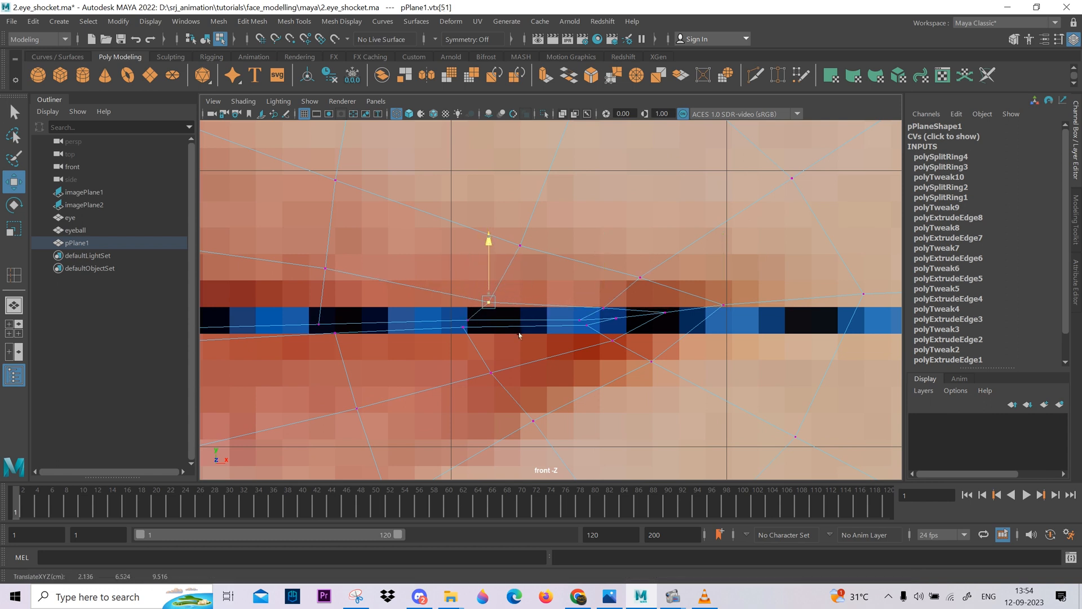
middle_click_drag(455, 330, 617, 329, "alt")
middle_click_drag(533, 306, 533, 312)
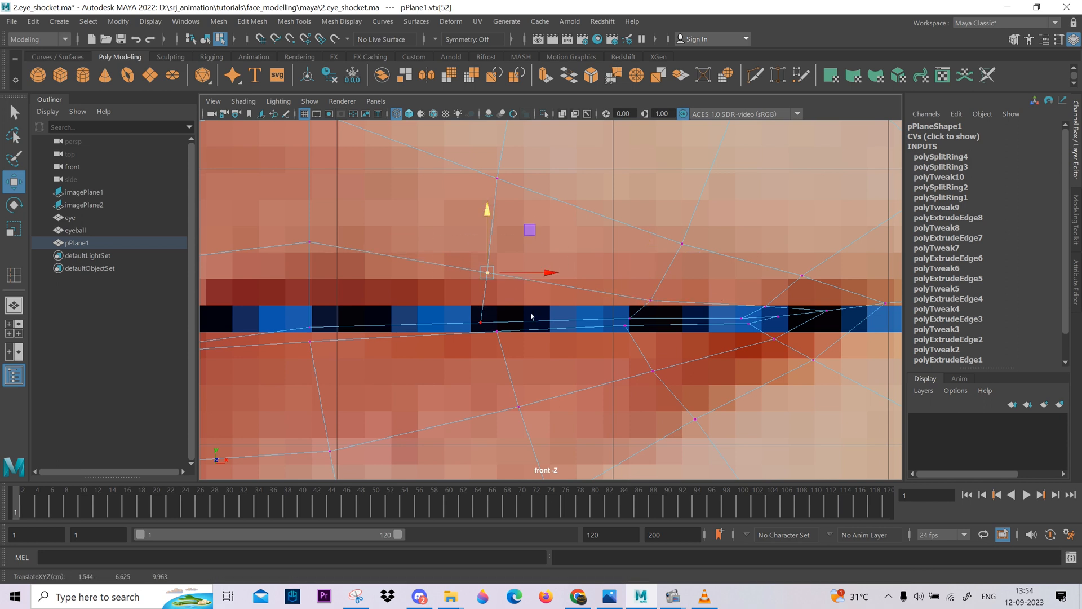
middle_click_drag(315, 265, 587, 290, "alt")
left_click_drag(635, 237, 196, 316)
middle_click_drag(314, 362, 317, 370)
- Raise the new loop's lower-lip vertices from the centerline toward the mouth corner in the front view
middle_click_drag(575, 445, 575, 362, "alt")
right_click_drag(575, 362, 650, 461, "alt")
middle_click_drag(650, 421, 650, 412)
right_click_drag(654, 407, 705, 366, "alt")
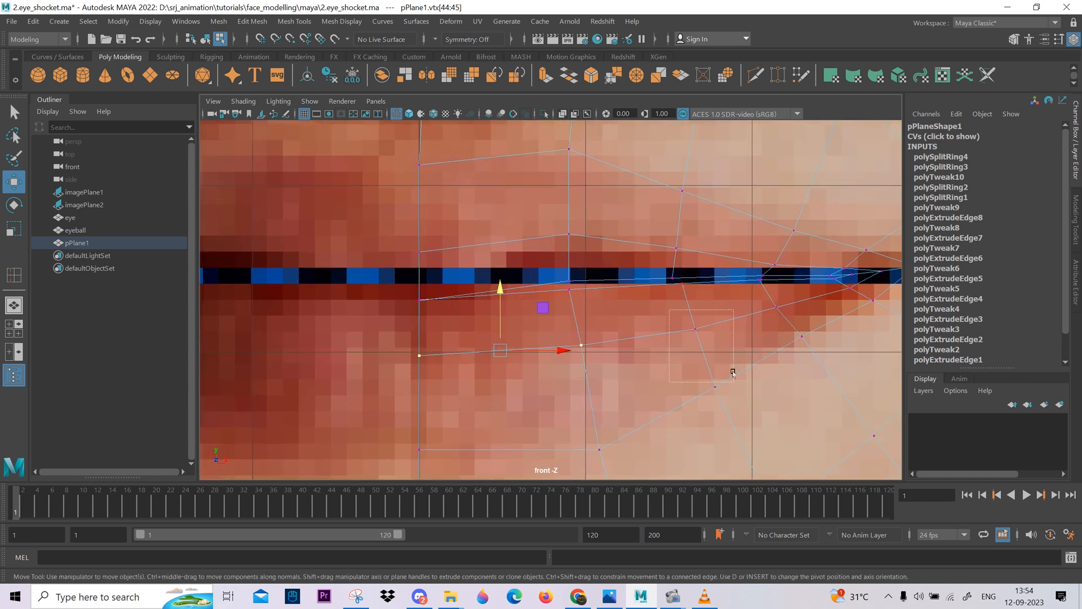
left_click_drag(733, 372, 733, 369)
right_click_drag(703, 364, 806, 526, "alt")
middle_click_drag(764, 414, 764, 405)
middle_click_drag(729, 387, 567, 393, "alt")
left_click_drag(680, 357, 679, 358)
scroll(652, 368, "down", 4)
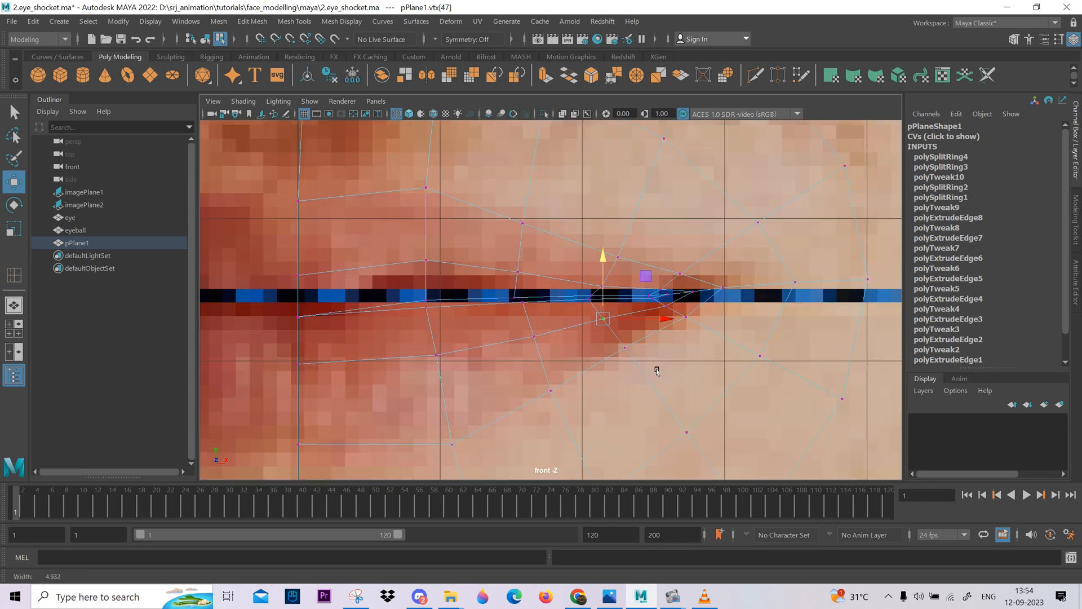
- Examine the lip mesh in smooth preview from several angles in the maximized perspective view
key("space")
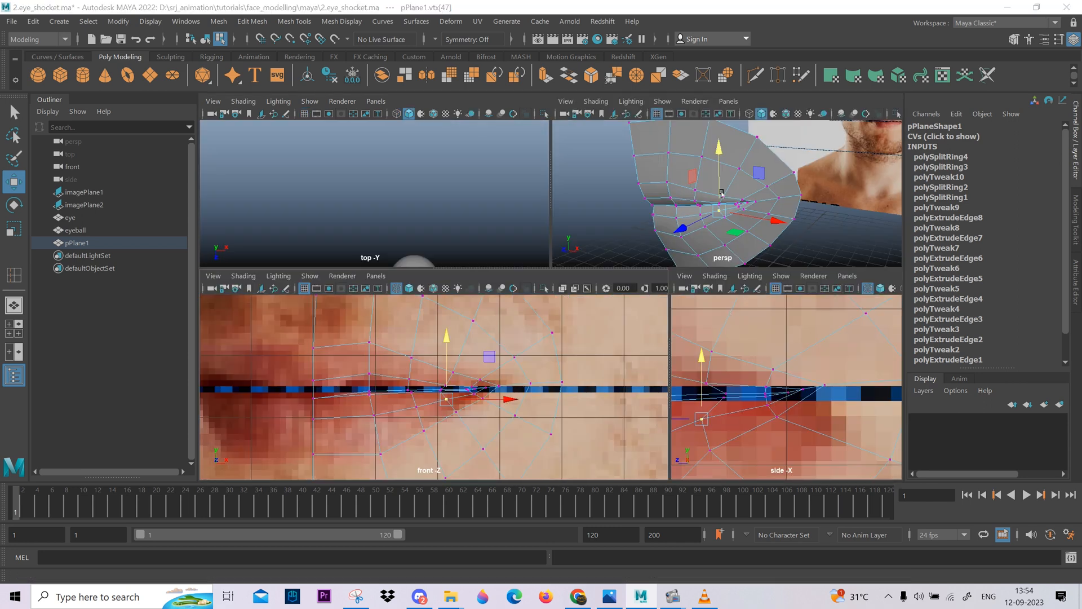
key("space")
left_click_drag(561, 357, 530, 349, "alt")
key("F8")
key("3")
left_click(696, 191)
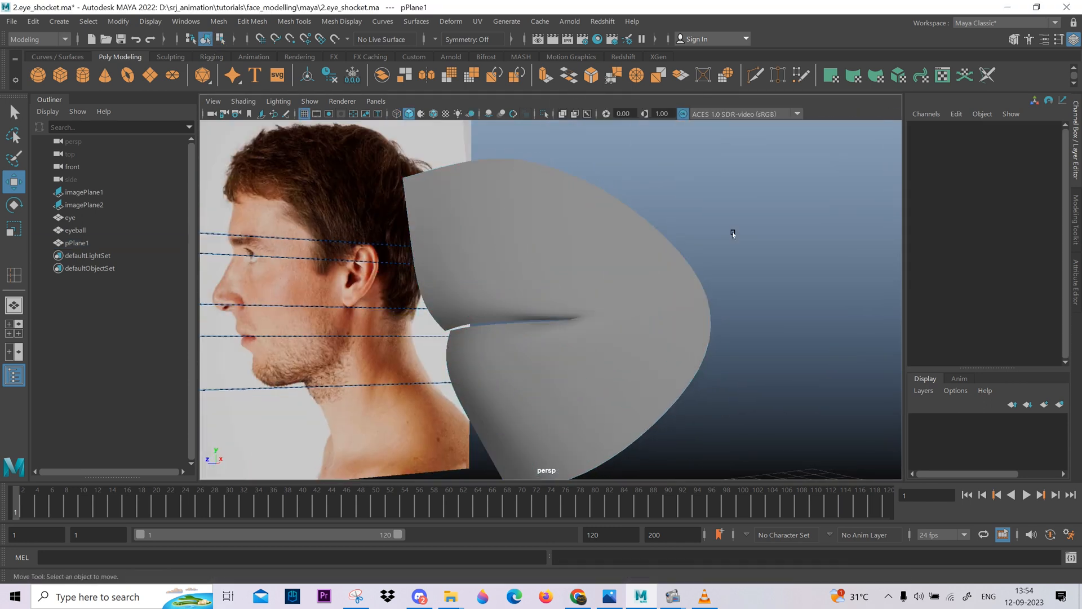
left_click_drag(734, 232, 682, 243, "alt")
left_click_drag(570, 338, 633, 367, "alt")
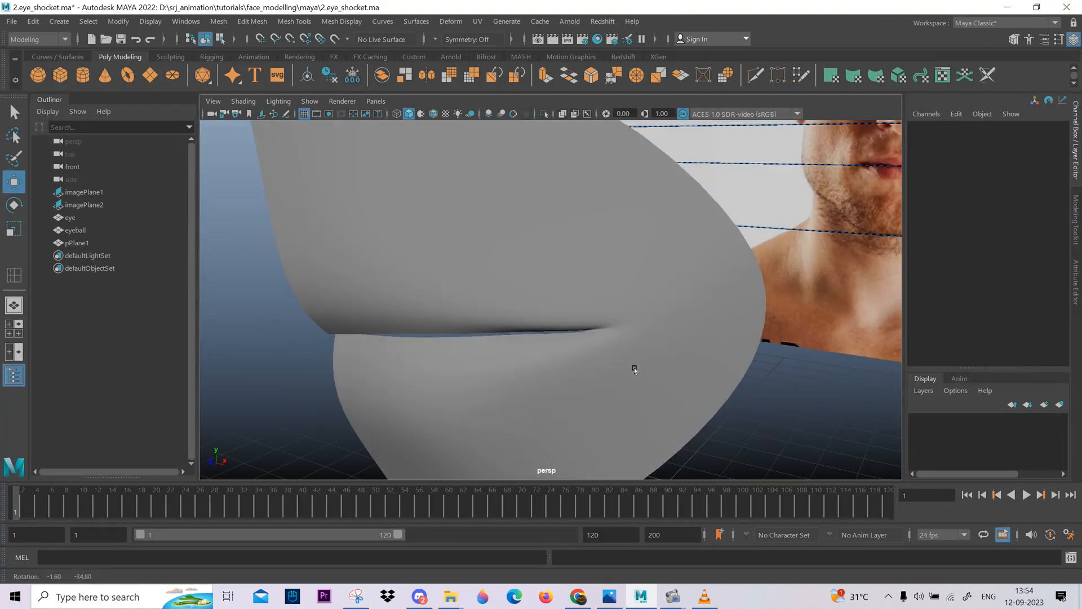
left_click(632, 373)
- Turn off the smooth preview, select an edge loop around the mouth, and maximize the side view
key("1")
middle_click_drag(601, 347, 612, 313, "alt")
left_click_drag(612, 313, 512, 372, "alt")
scroll(512, 372, "down", 3)
right_click_drag(563, 305, 546, 199)
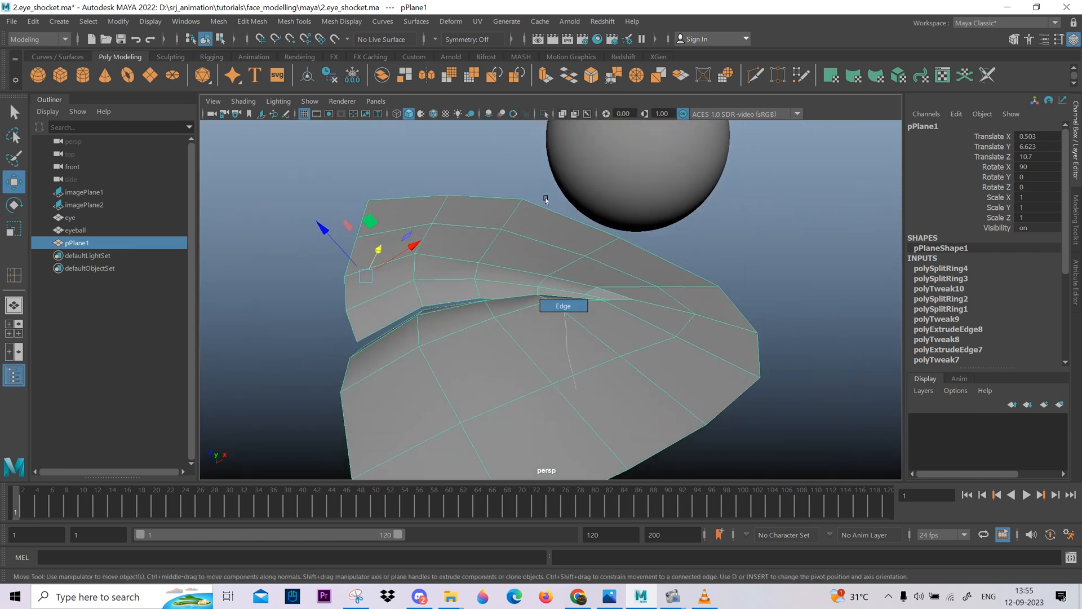
double_click(512, 378)
key("space")
key("space")
key("space")
key("space")
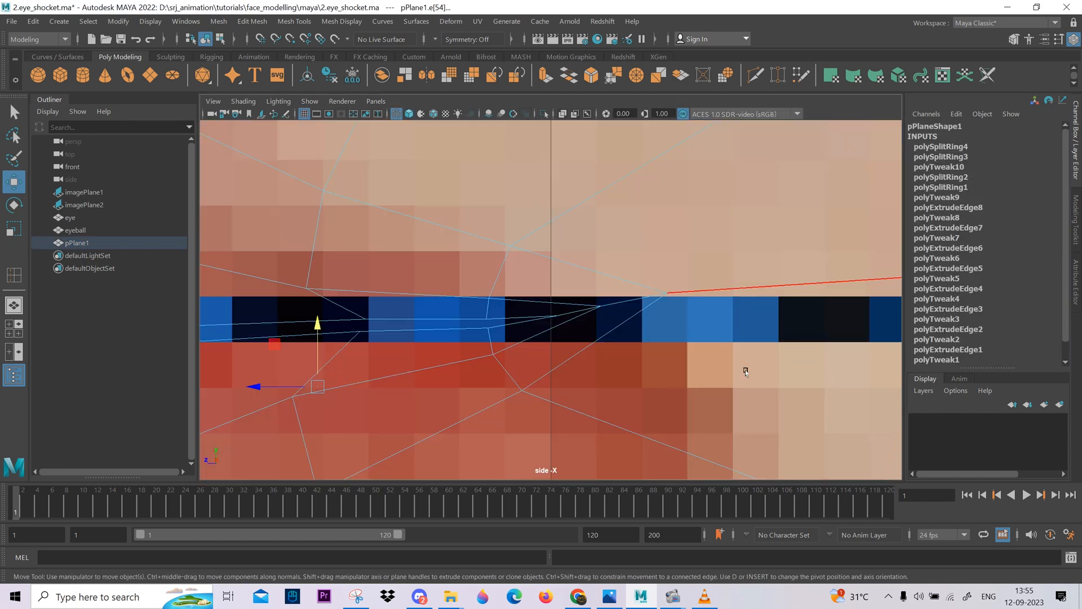
- Switch to vertex editing and move the two front vertices between the nose and upper lip back to the profile
middle_click_drag(422, 316, 624, 378, "alt")
right_click_drag(624, 377, 556, 338, "alt")
middle_click_drag(505, 225, 545, 323, "alt")
right_click_drag(544, 322, 706, 451, "alt")
scroll(561, 437, "up", 3)
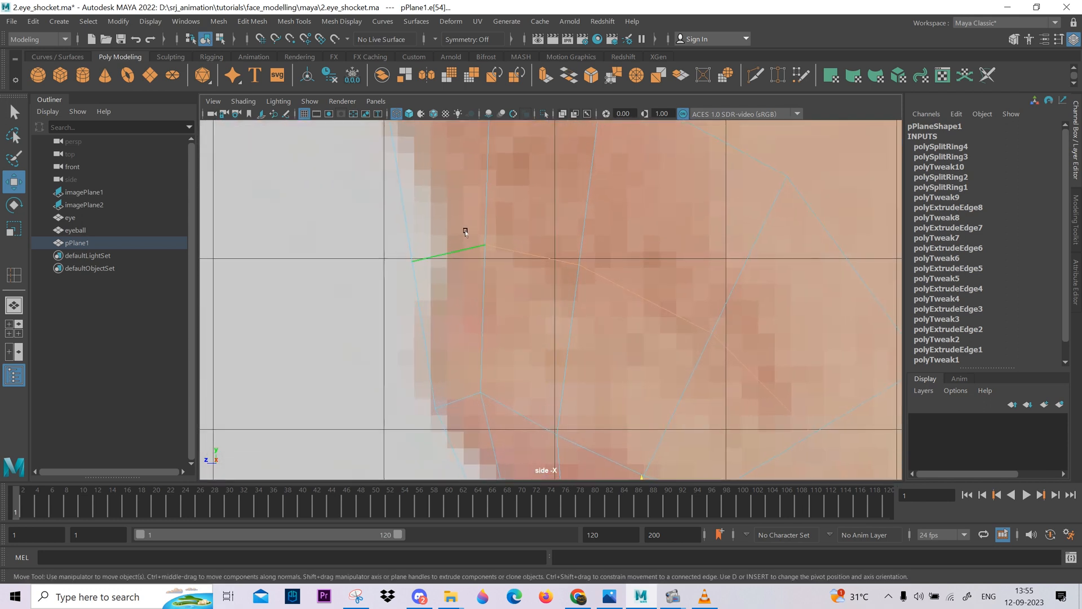
right_click_drag(444, 252, 378, 242)
left_click_drag(454, 300, 496, 328)
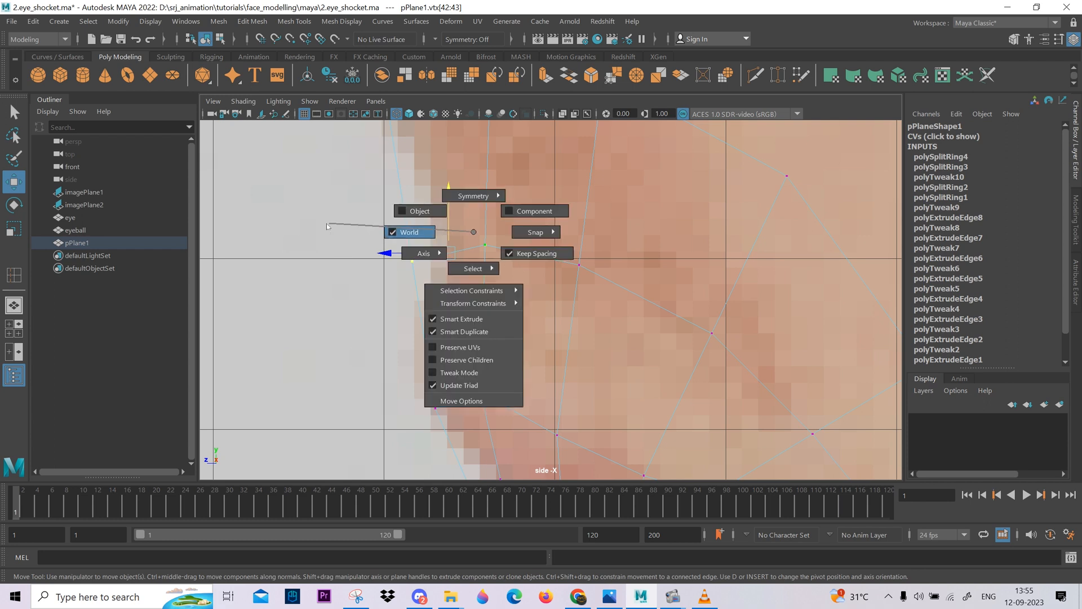
left_click_drag(388, 254, 414, 255)
- Move the vertices below the lower lip backward to match the chin profile in the side reference
middle_click_drag(464, 458, 404, 29, "alt")
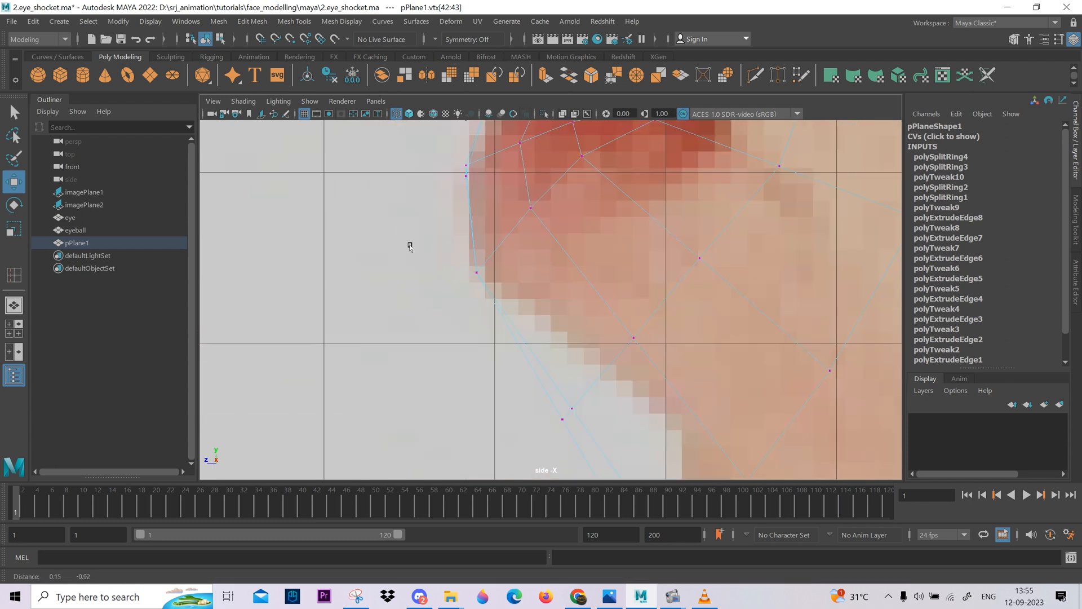
middle_click_drag(510, 362, 436, 266, "alt")
left_click_drag(442, 246, 513, 329)
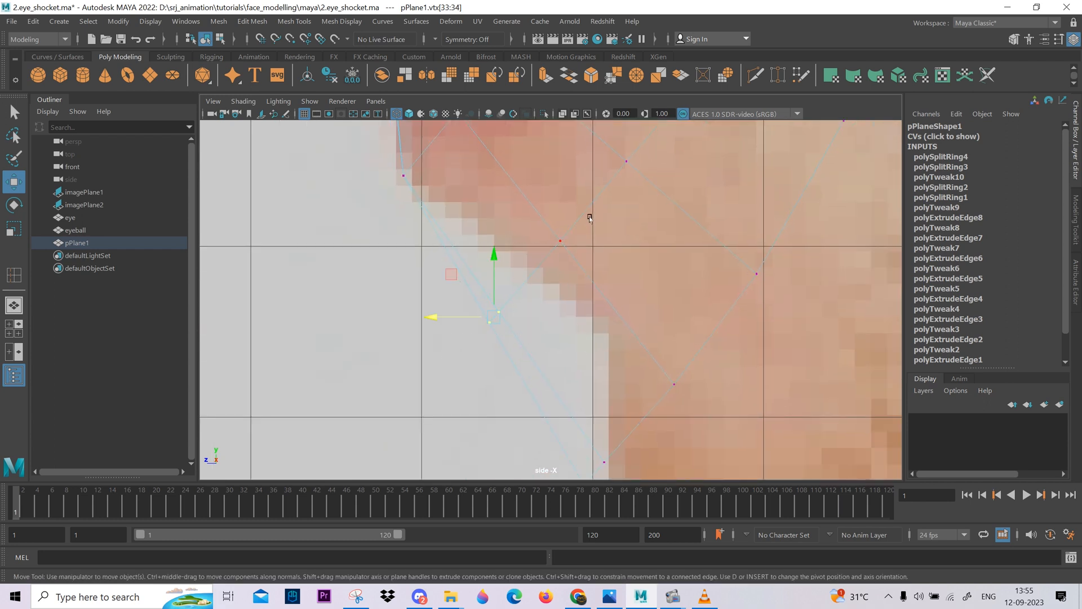
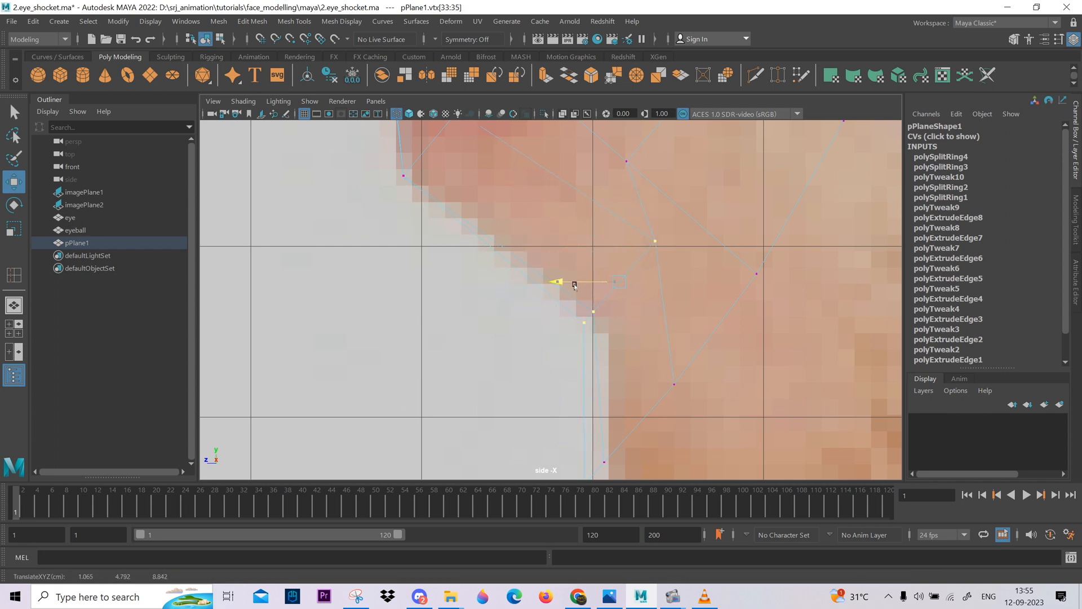
- Reposition the skin-loop vertices around the outside of the mouth corner to space them evenly in the side view
middle_click_drag(577, 238, 462, 398, "alt")
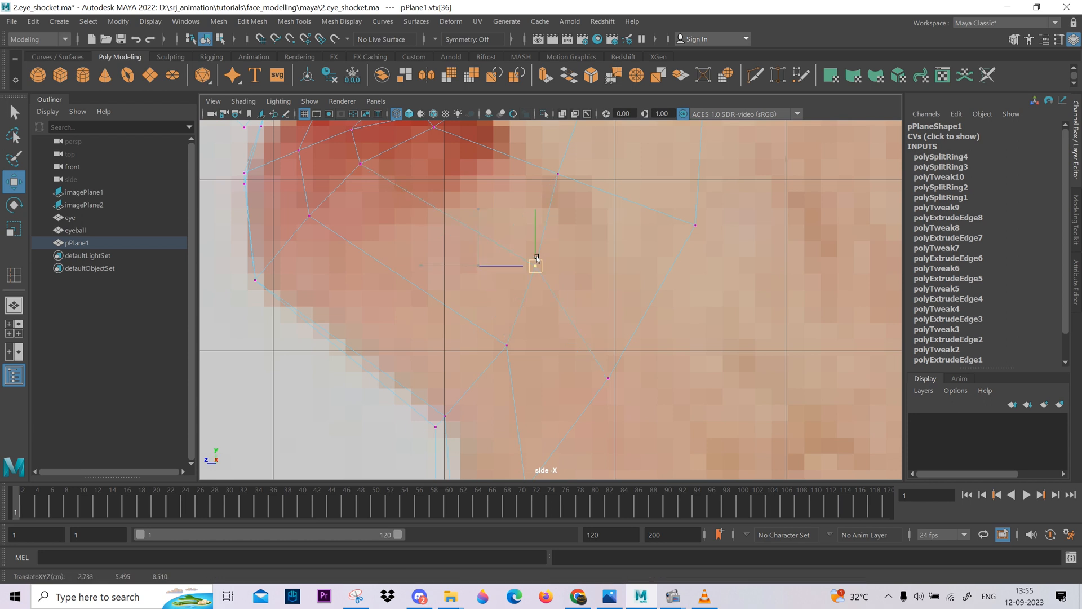
middle_click_drag(539, 255, 487, 389, "alt")
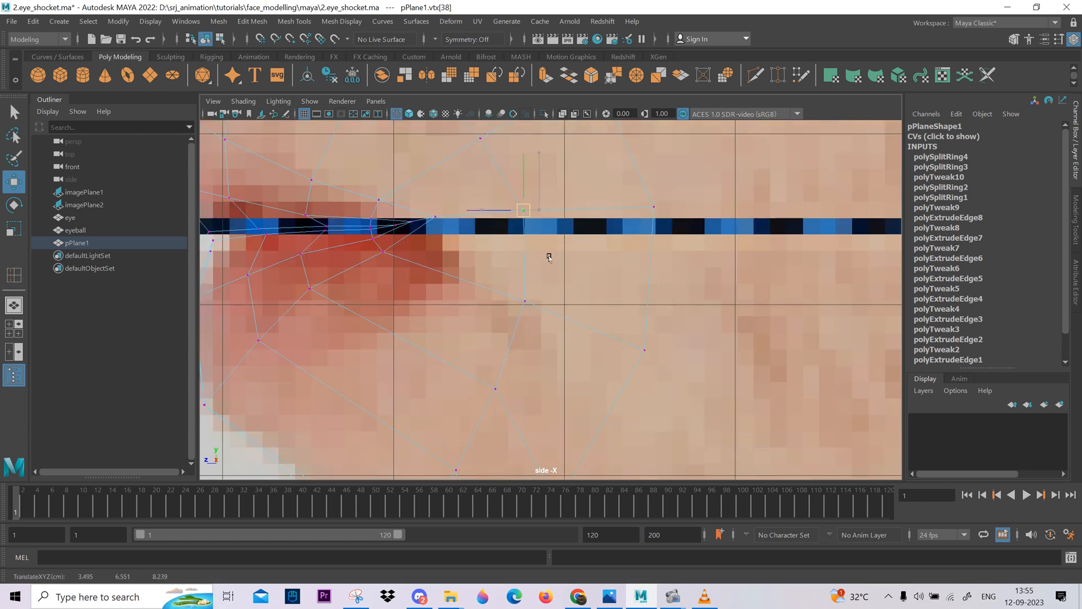
middle_click_drag(510, 193, 545, 317, "alt")
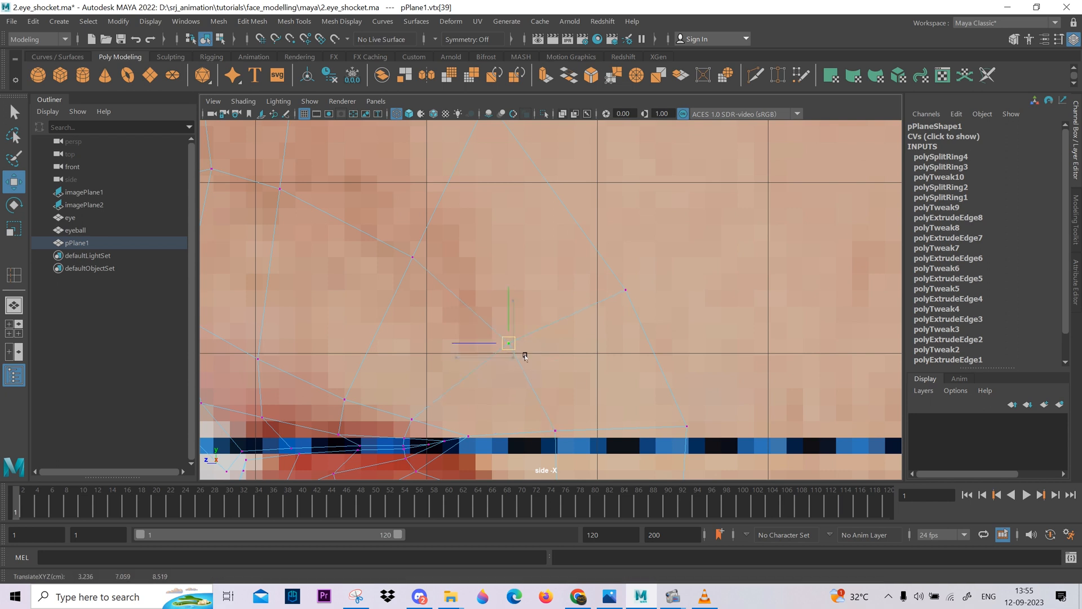
left_click(596, 275)
scroll(504, 259, "down", 8)
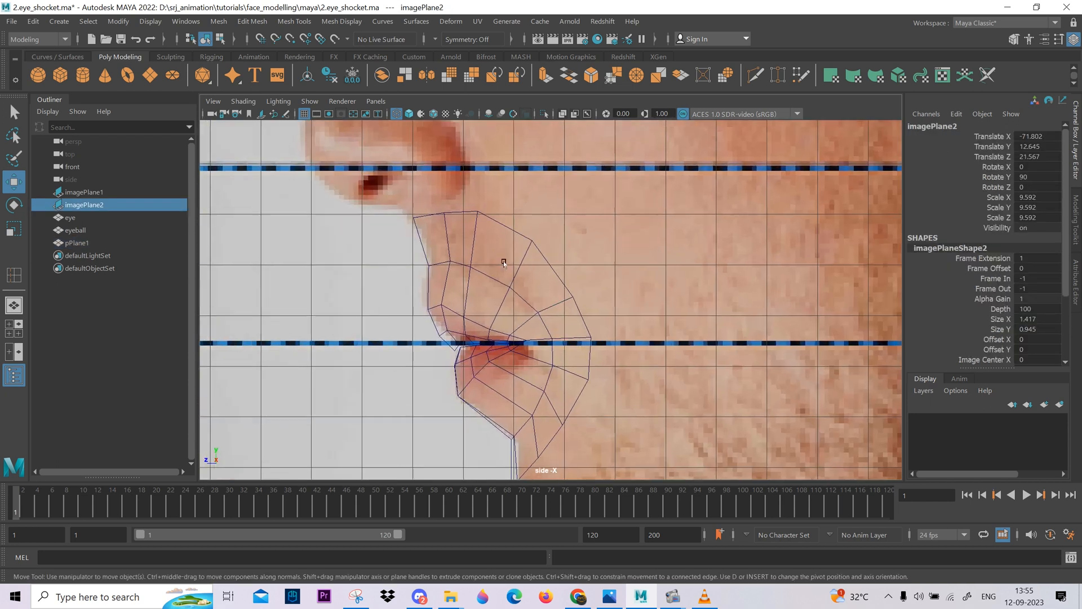
- Move the third vertex from the front in the loop between the nose and upper lip slightly backward in the side view
scroll(504, 308, "up", 3)
scroll(504, 308, "up", 2)
left_click(495, 302)
right_click_drag(496, 302, 404, 291)
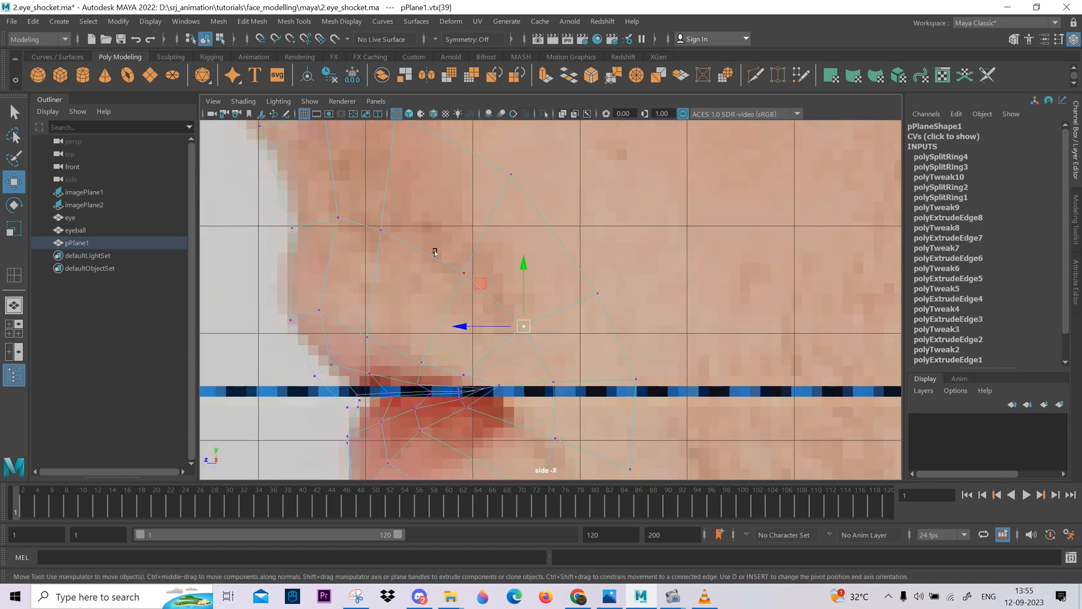
middle_click_drag(404, 207, 432, 303, "alt")
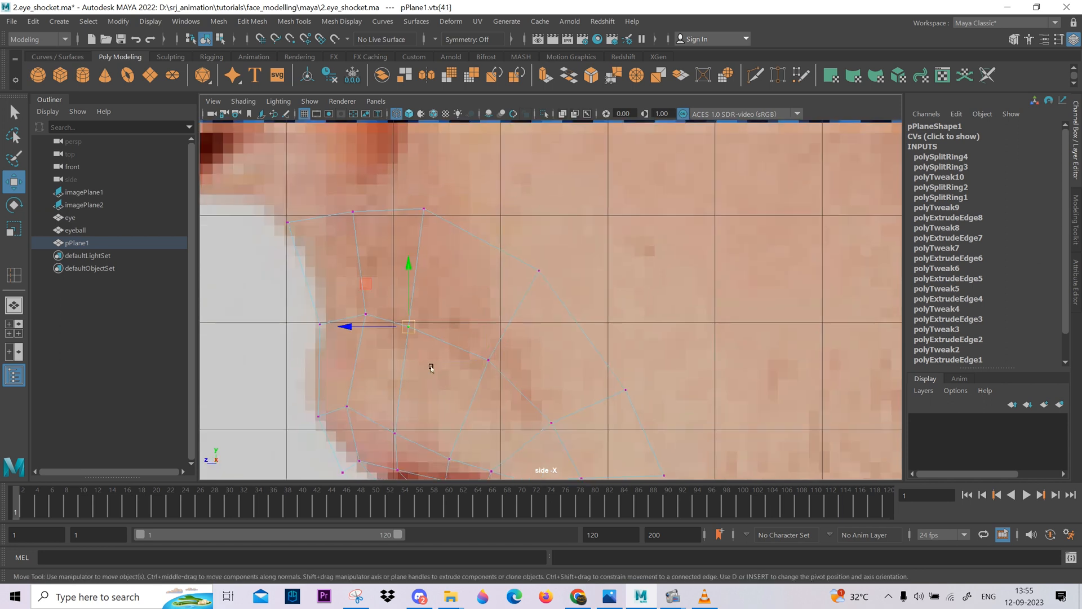
middle_click_drag(431, 368, 455, 363)
- Raise the outer-loop vertex behind the area under the nose slightly to smooth the outer contour in the side view
left_click_drag(440, 190, 411, 225)
left_click(510, 261, "alt")
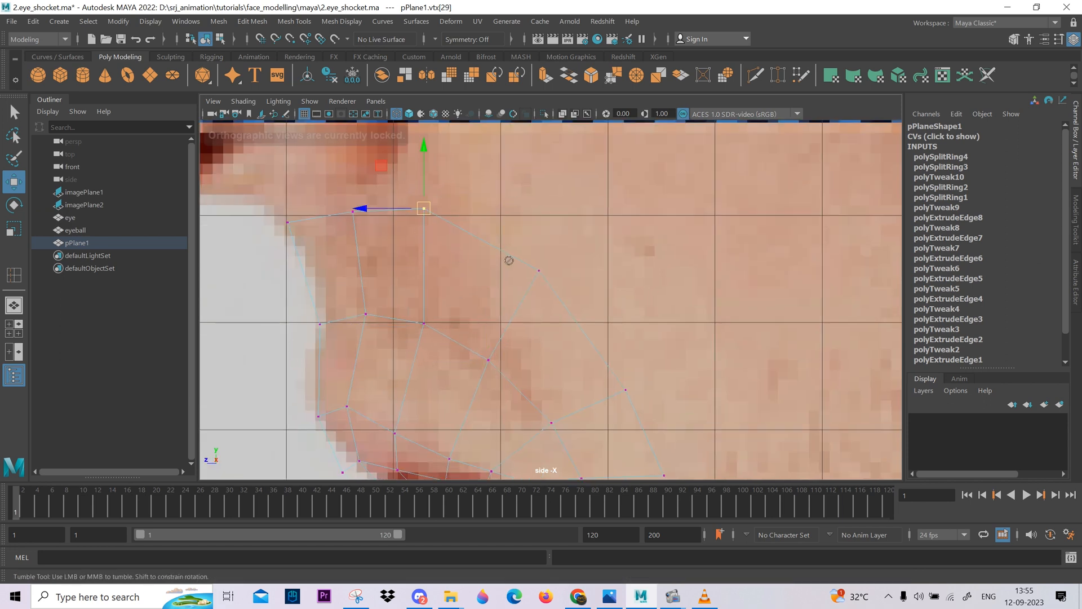
middle_click_drag(491, 226, 518, 343, "alt")
scroll(463, 315, "down", 3)
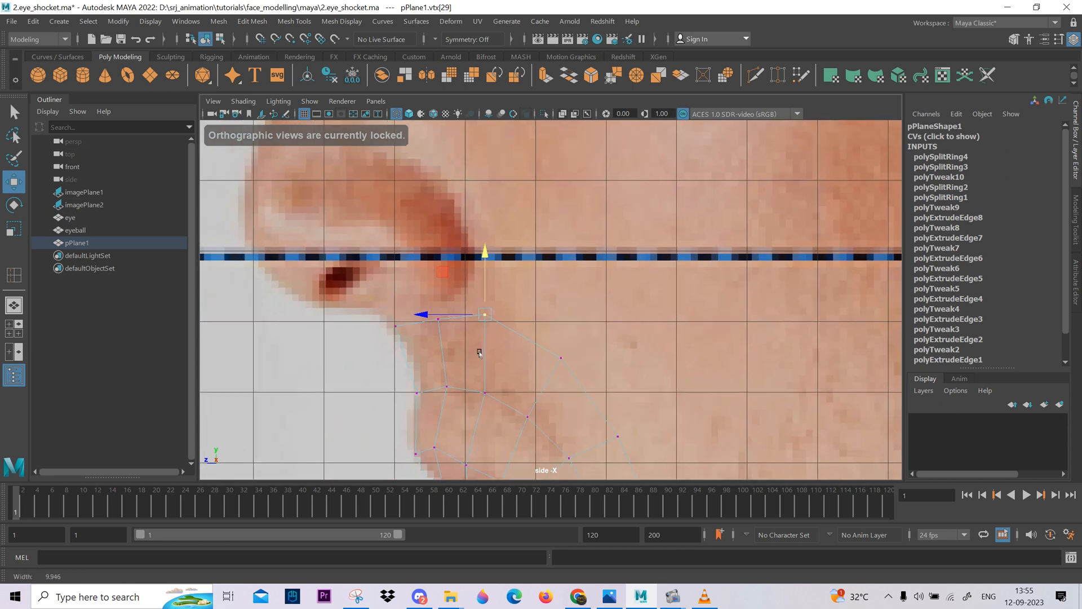
scroll(483, 383, "up", 1)
middle_click_drag(486, 413, 517, 295, "alt")
left_click_drag(616, 283, 575, 222)
middle_click_drag(620, 297, 617, 289)
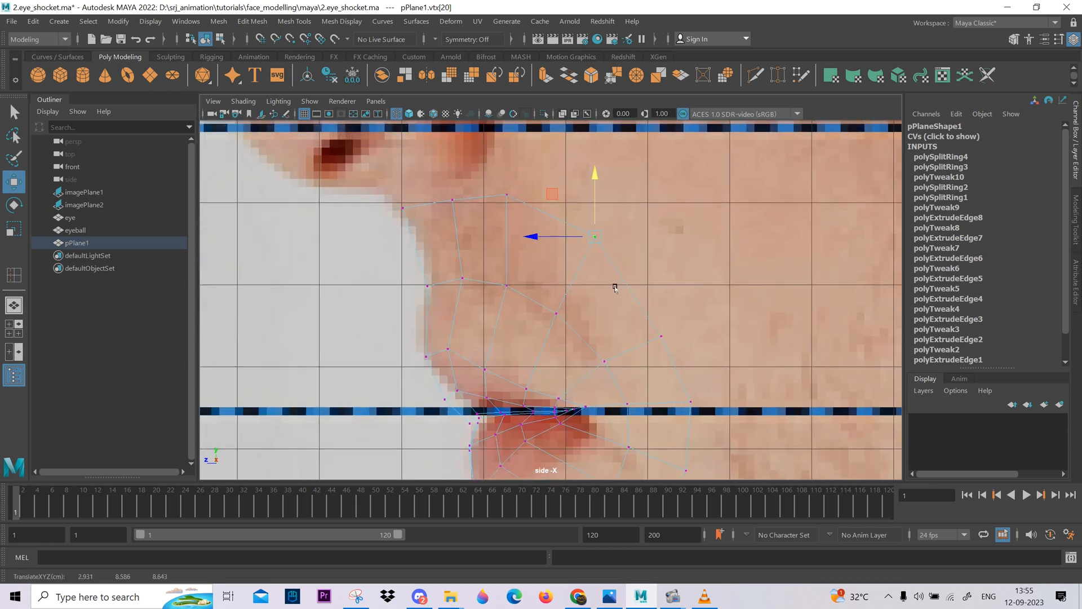
- Preview the mouth mesh smoothed in the maximized perspective view and examine the lips, mouth corner and chin area from several angles
scroll(510, 257, "down", 5)
key("space")
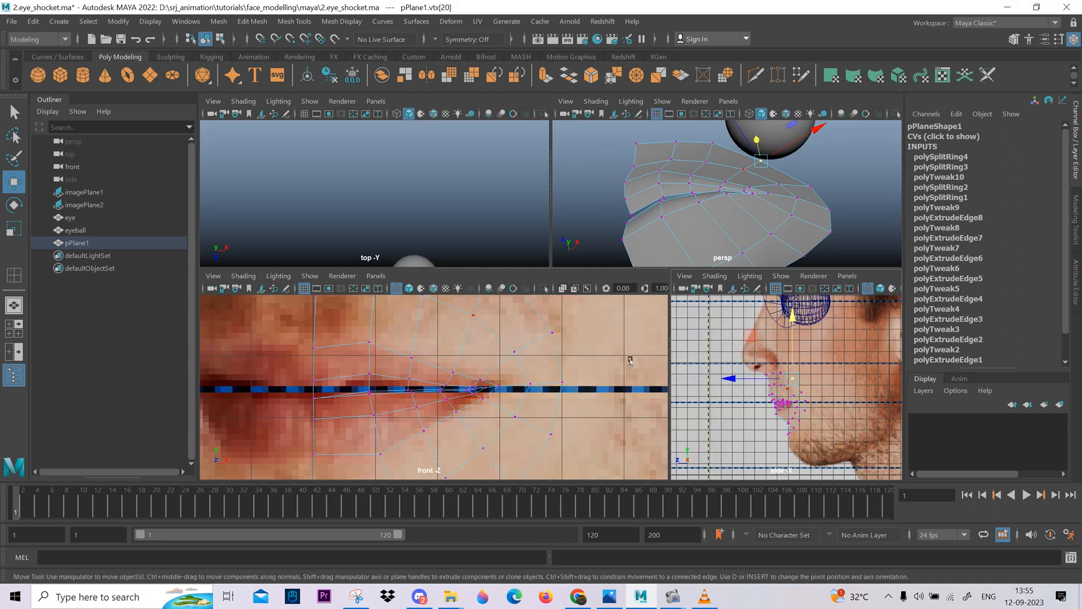
scroll(523, 396, "down", 4)
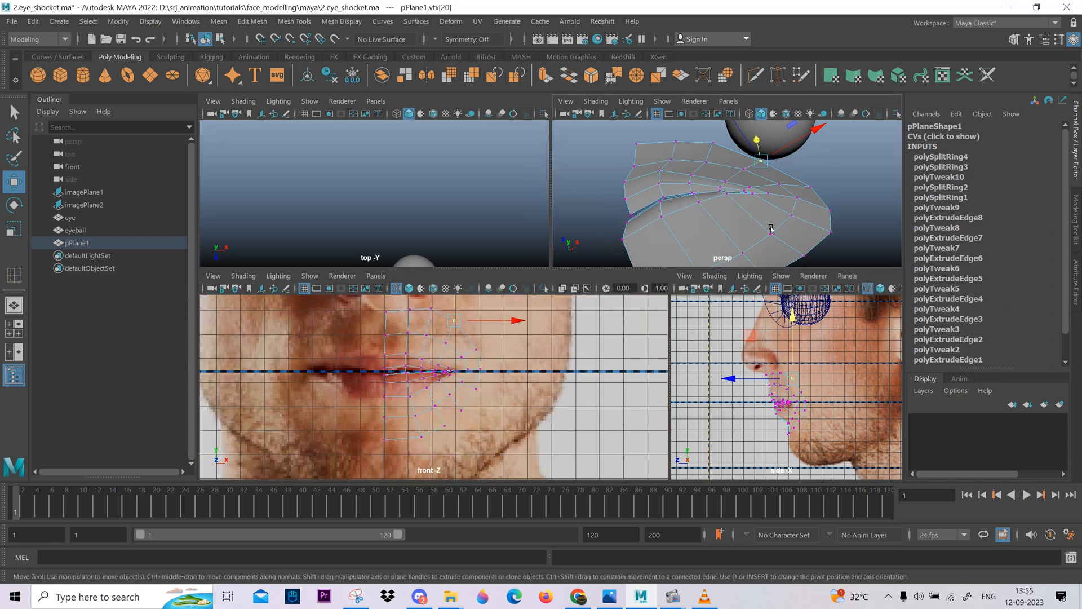
key("space")
left_click_drag(772, 228, 566, 389, "alt")
right_click_drag(566, 389, 635, 282)
key("3")
left_click(711, 288)
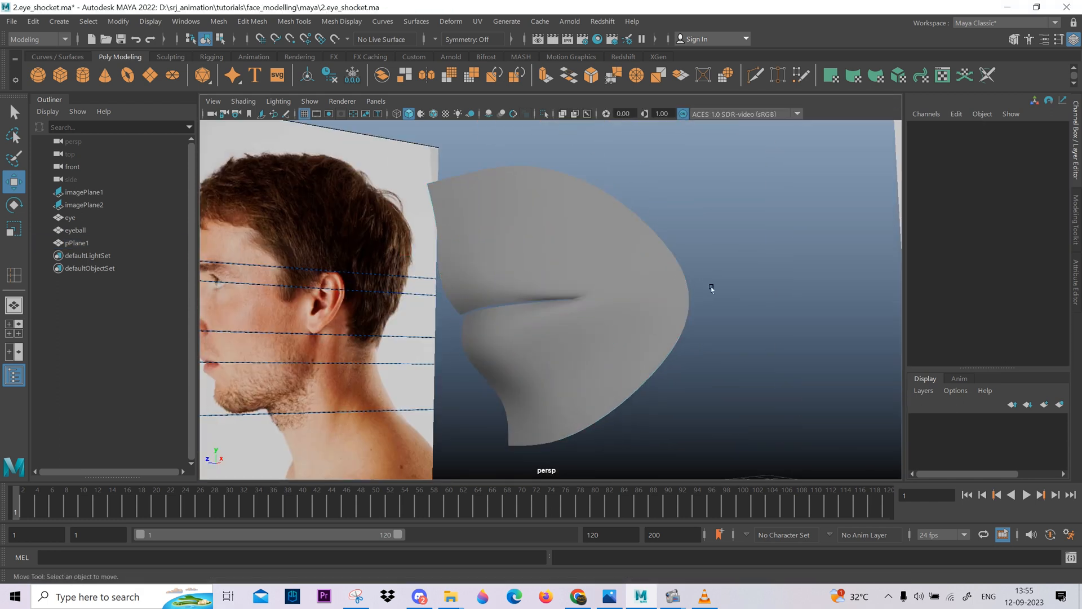
left_click_drag(712, 289, 604, 249, "alt")
right_click_drag(604, 248, 623, 436, "alt")
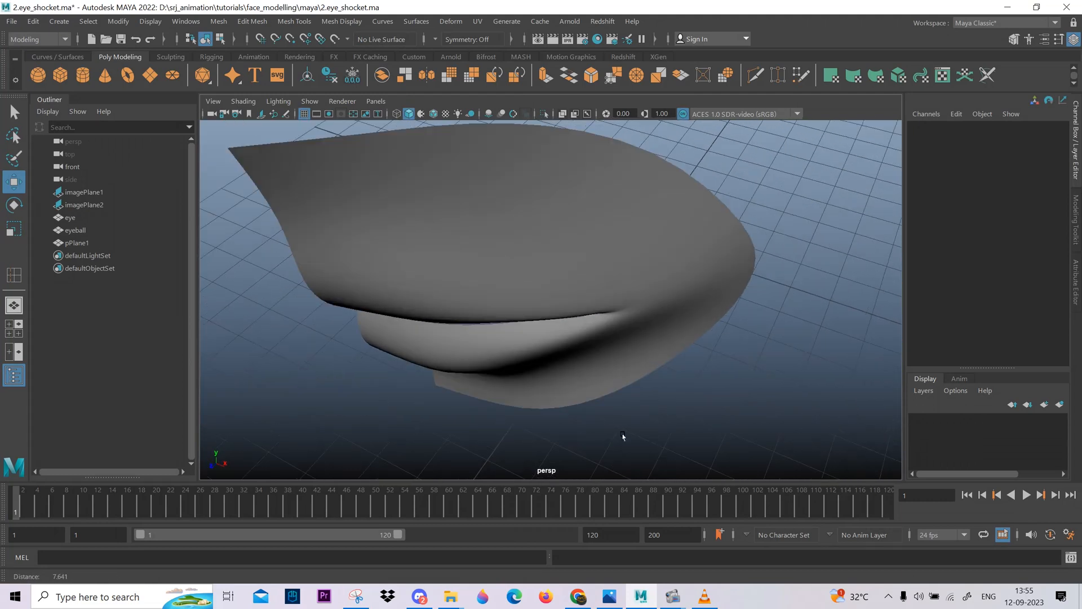
left_click_drag(623, 436, 634, 345, "alt")
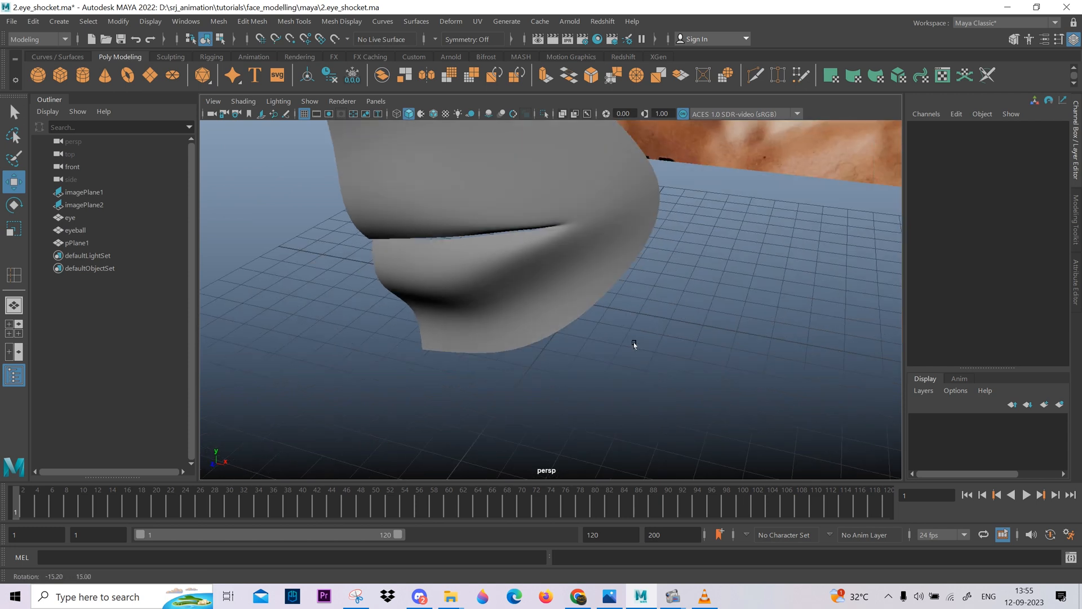
left_click_drag(592, 245, 487, 368, "alt")
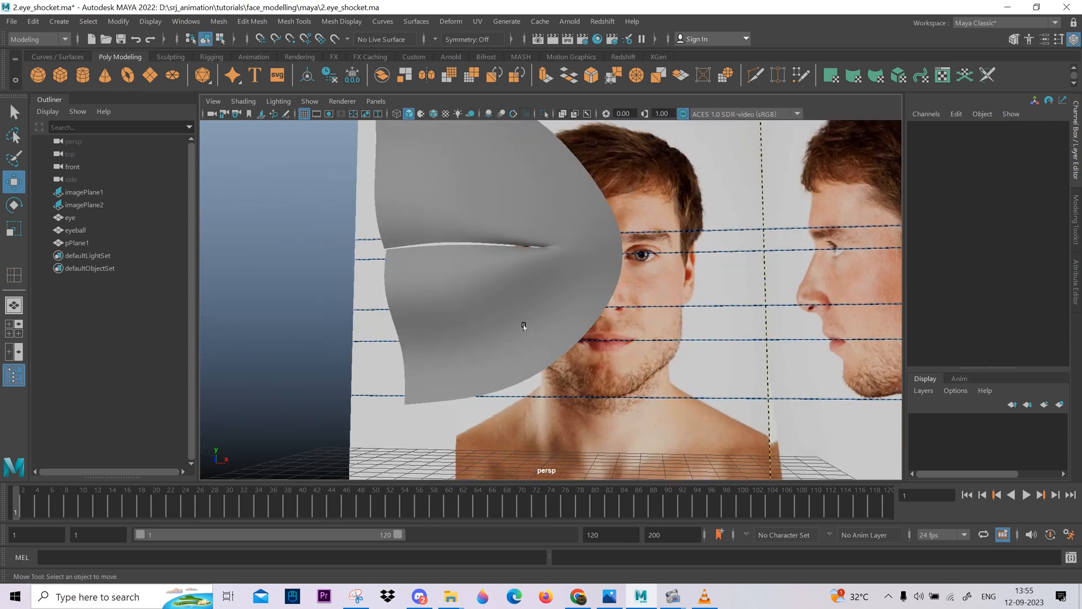
left_click_drag(524, 327, 500, 330, "alt")
- Turn off the smooth preview and insert an edge loop around the mouth close to the lip border
left_click(603, 331)
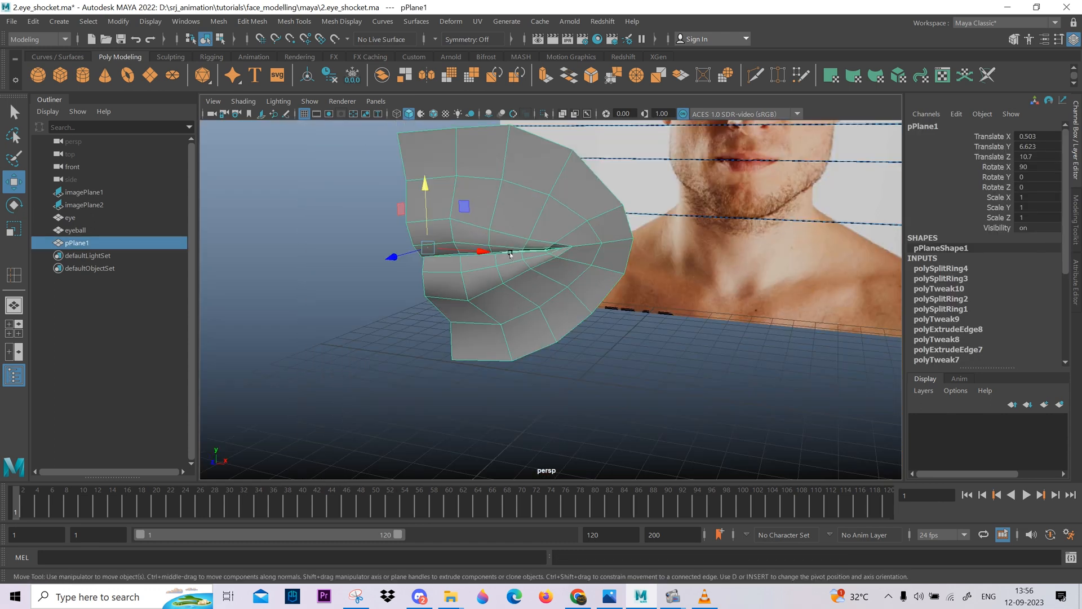
left_click_drag(510, 254, 459, 221, "alt")
scroll(527, 254, "up", 3)
right_click_drag(527, 254, 528, 223)
left_click(531, 316)
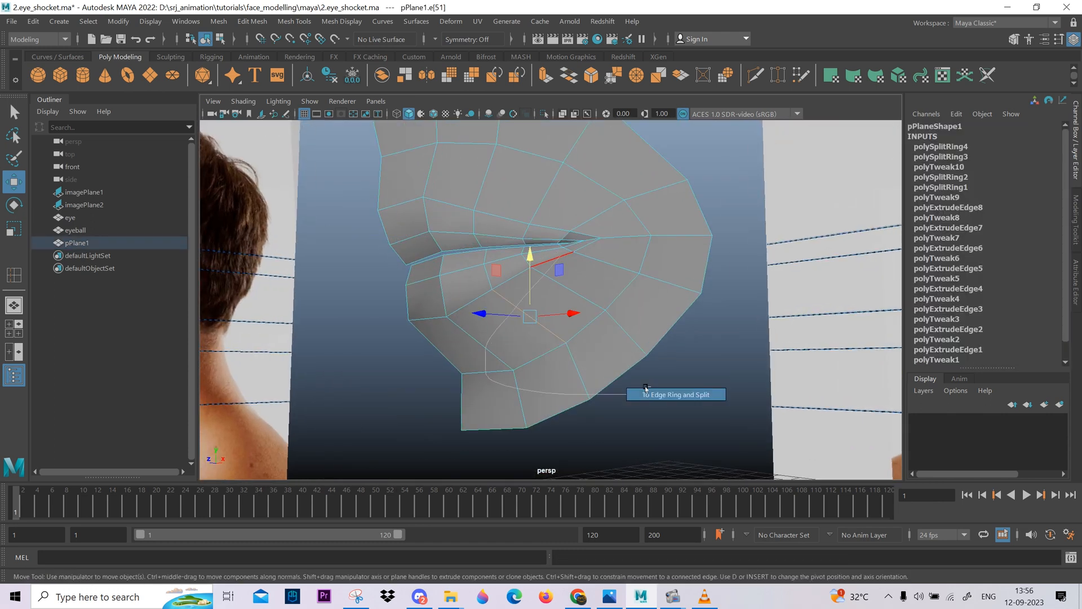
right_click_drag(473, 342, 502, 413, "ctrl")
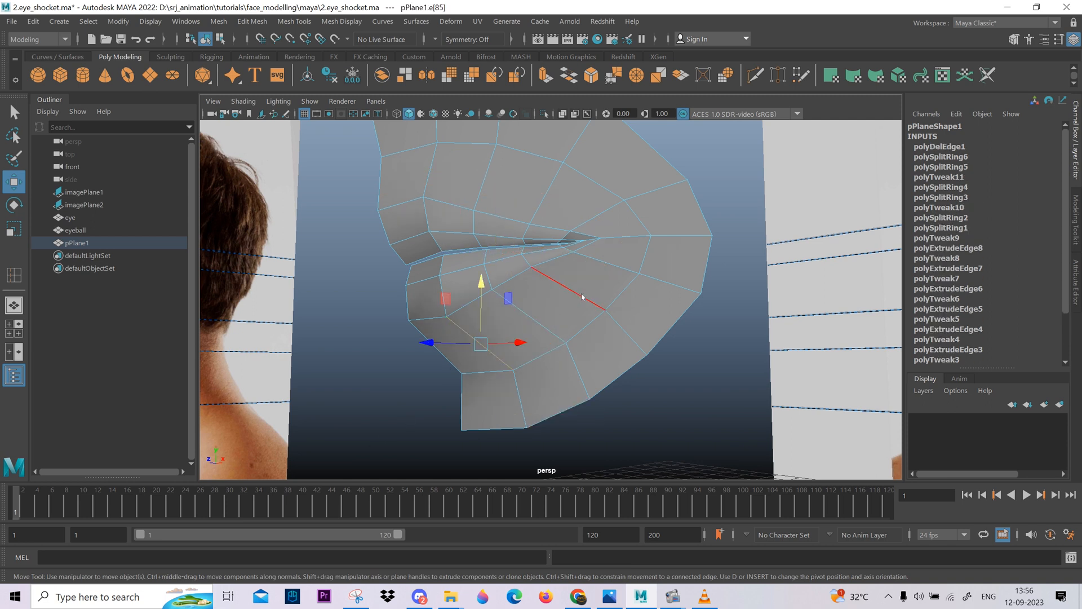
right_click_drag(582, 297, 565, 449, "shift")
right_click_drag(577, 372, 576, 376, "shift")
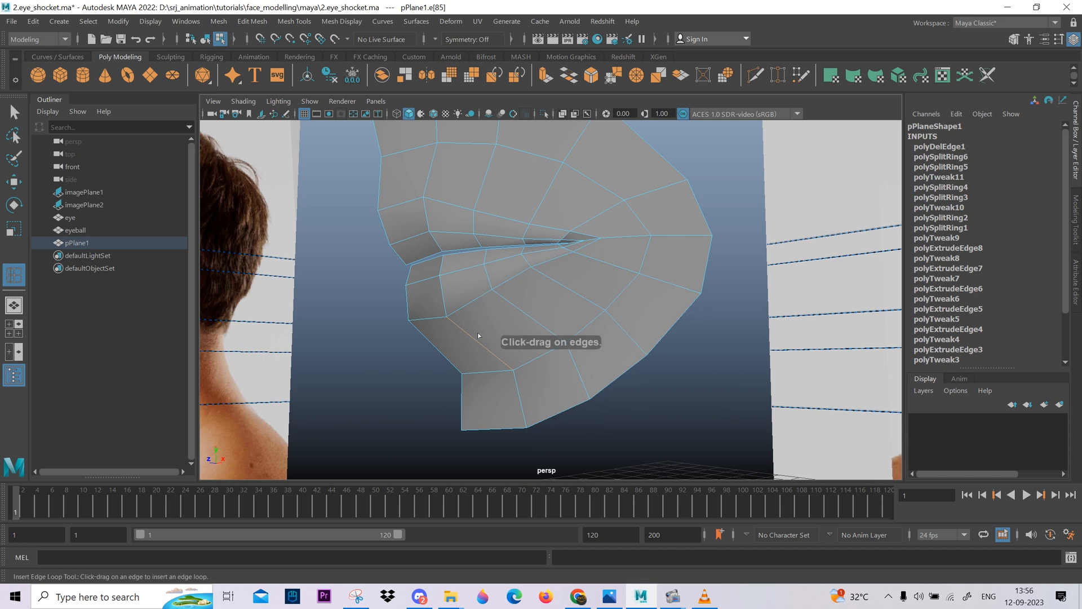
left_click_drag(462, 325, 558, 359)
key("w")
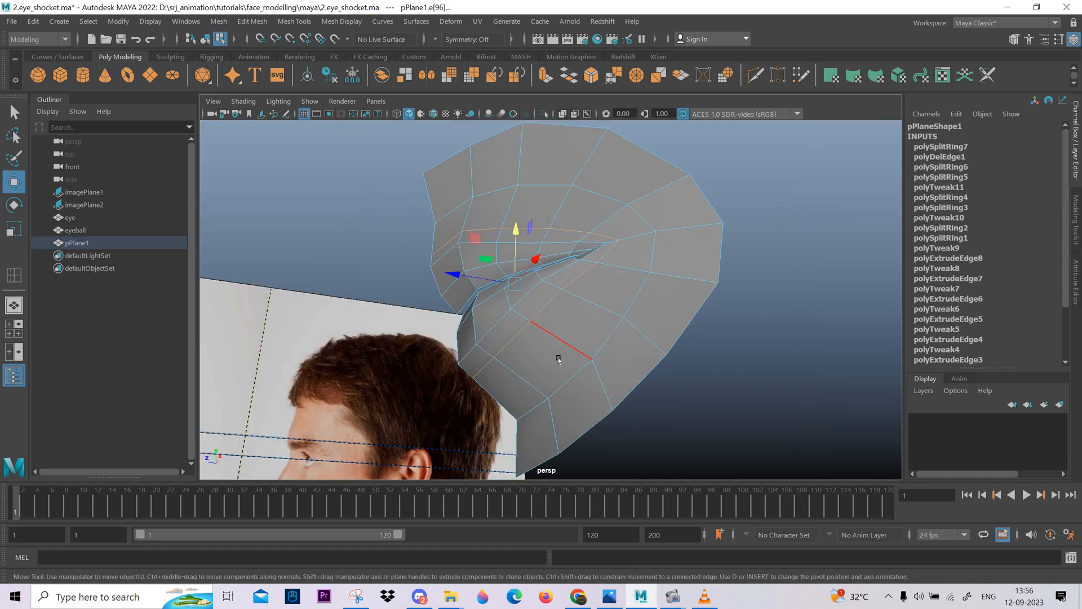
- Return to object mode and compare the lip topology with the face1.JPG reference image
right_click_drag(657, 219, 656, 218)
left_click_drag(657, 220, 587, 308, "alt")
scroll(532, 294, "up", 4)
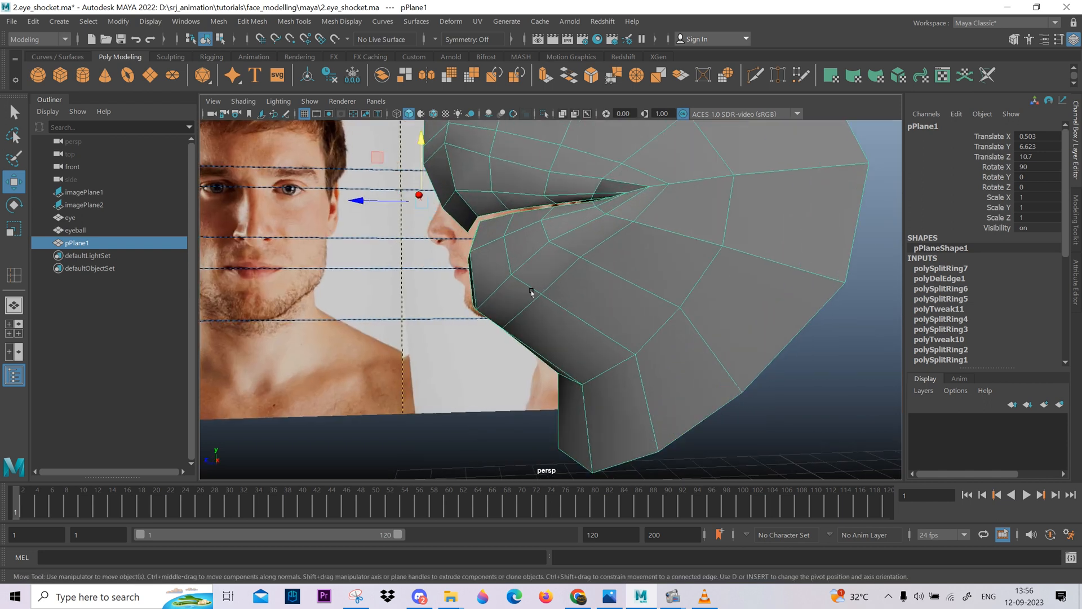
middle_click_drag(532, 294, 587, 396, "alt")
right_click_drag(244, 291, 394, 339, "alt")
left_click(609, 597)
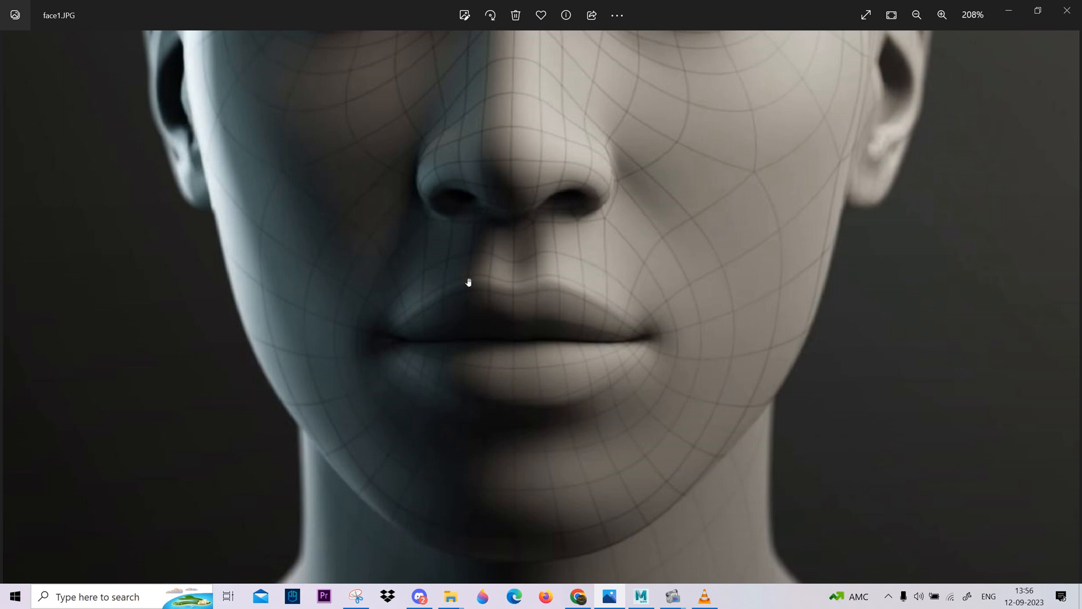
left_click(1009, 7)
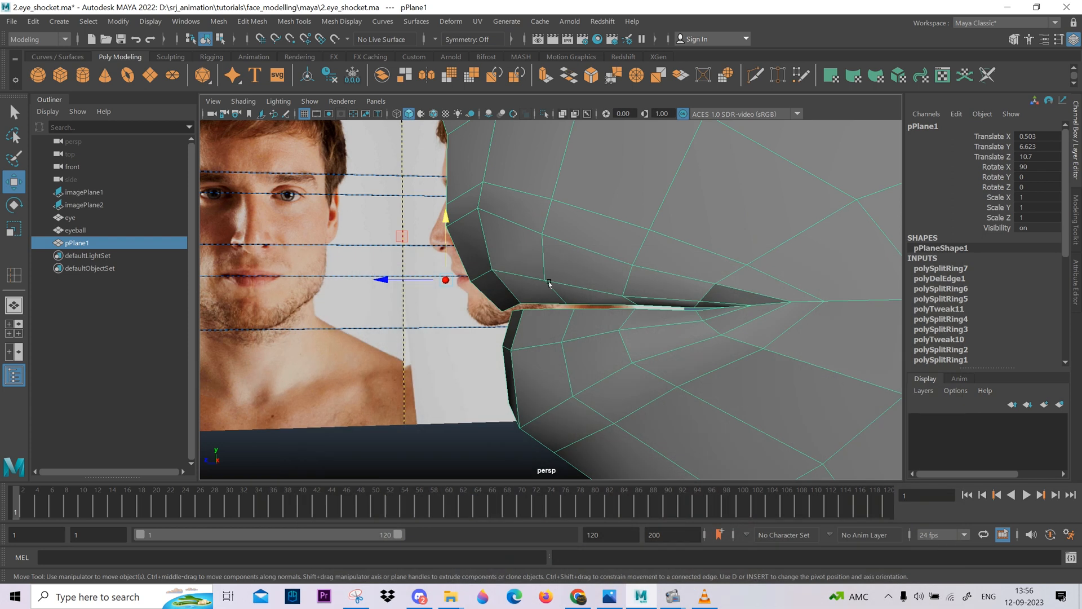
scroll(652, 308, "down", 3)
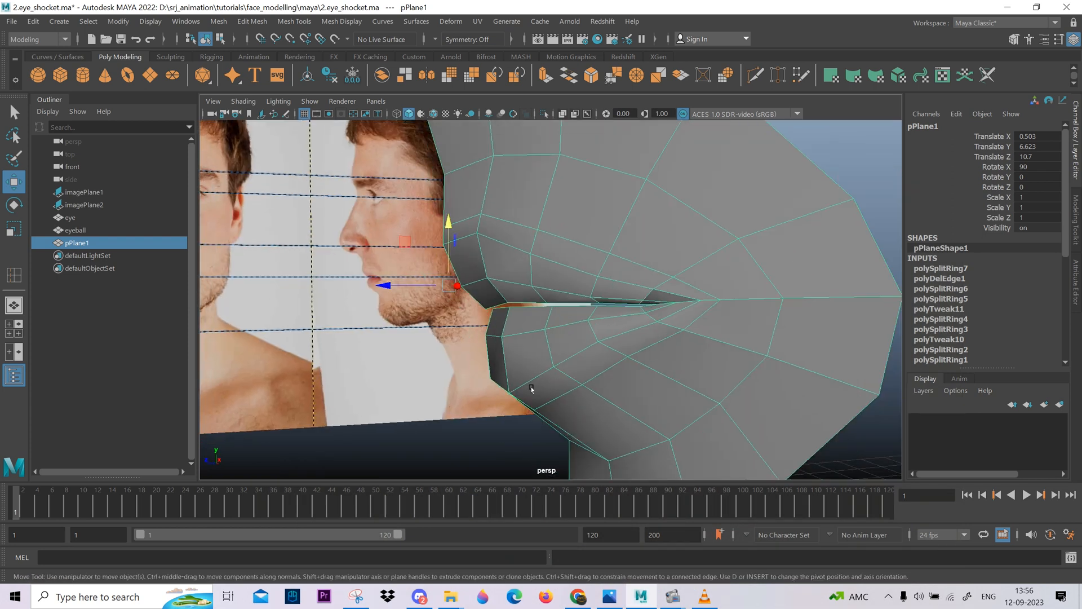
- Examine the smoothed lip border with the mesh deselected, then restore the unsmoothed display
key("3")
left_click(433, 434)
scroll(440, 429, "down", 3)
left_click_drag(462, 411, 511, 333, "alt")
left_click_drag(395, 294, 459, 285, "alt")
left_click(404, 280)
key("1")
- Switch to edge editing and lower the short centre-line edge of the upper lip border to form the cupid's bow dip
middle_click_drag(502, 373, 678, 369, "alt")
scroll(596, 377, "up", 4)
right_click_drag(679, 359, 679, 305)
left_click(616, 295)
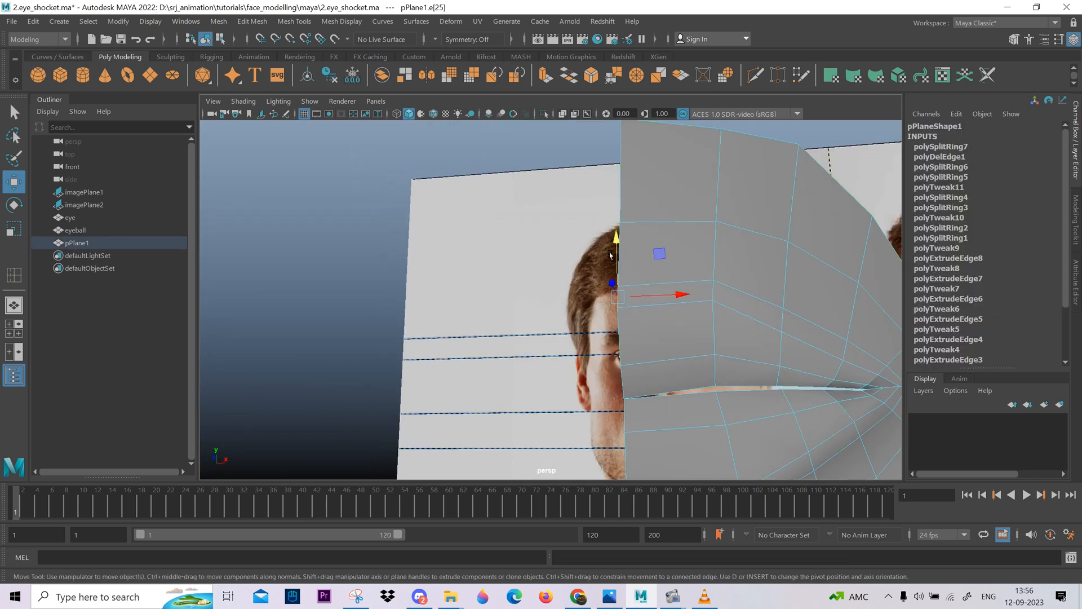
left_click_drag(618, 248, 618, 265)
middle_click_drag(713, 383, 614, 348, "alt")
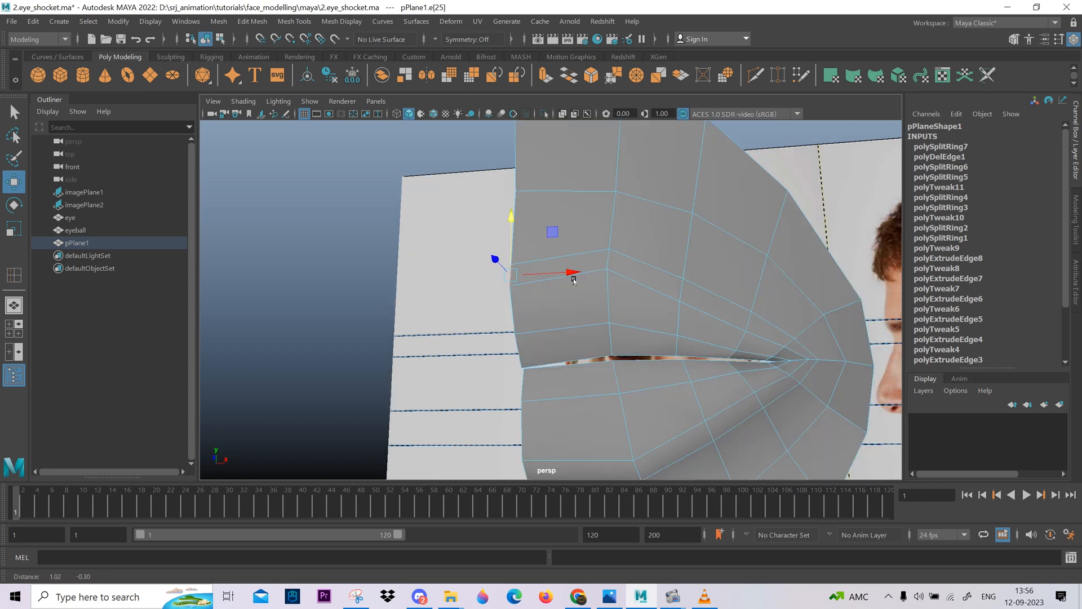
right_click_drag(599, 344, 618, 328, "alt")
middle_click_drag(618, 329, 566, 316, "alt")
right_click_drag(567, 315, 627, 329, "alt")
- Return to object mode and hide both reference image planes, imagePlane1 and imagePlane2
key("space")
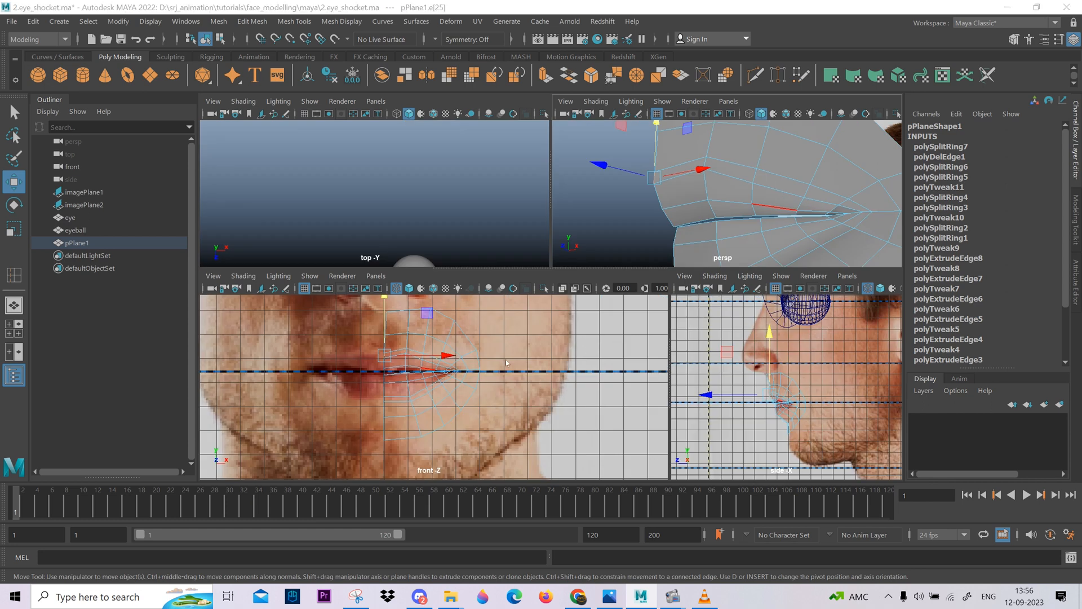
key("space")
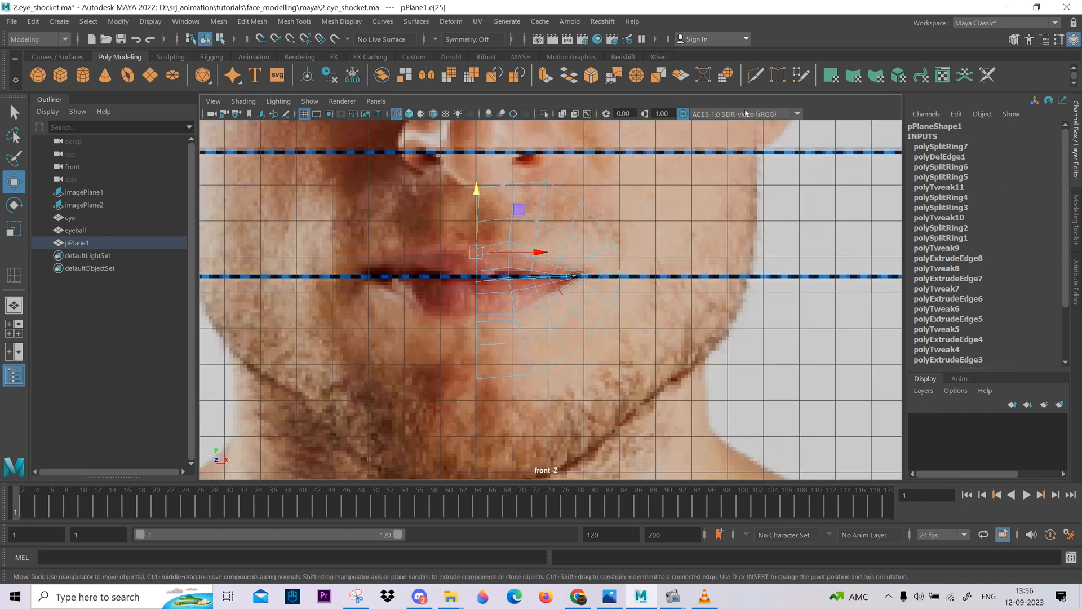
key("F8")
right_click_drag(691, 246, 665, 309, "alt")
left_click_drag(727, 461, 670, 324)
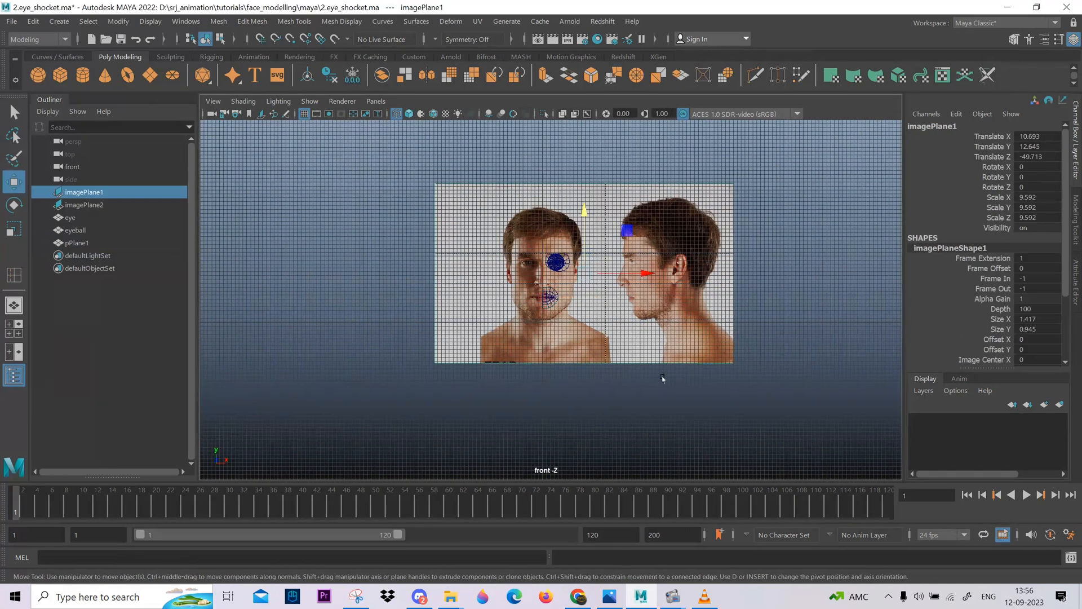
right_click_drag(663, 379, 648, 370, "alt")
key("space")
left_click_drag(649, 370, 653, 330)
left_click(89, 204, "shift")
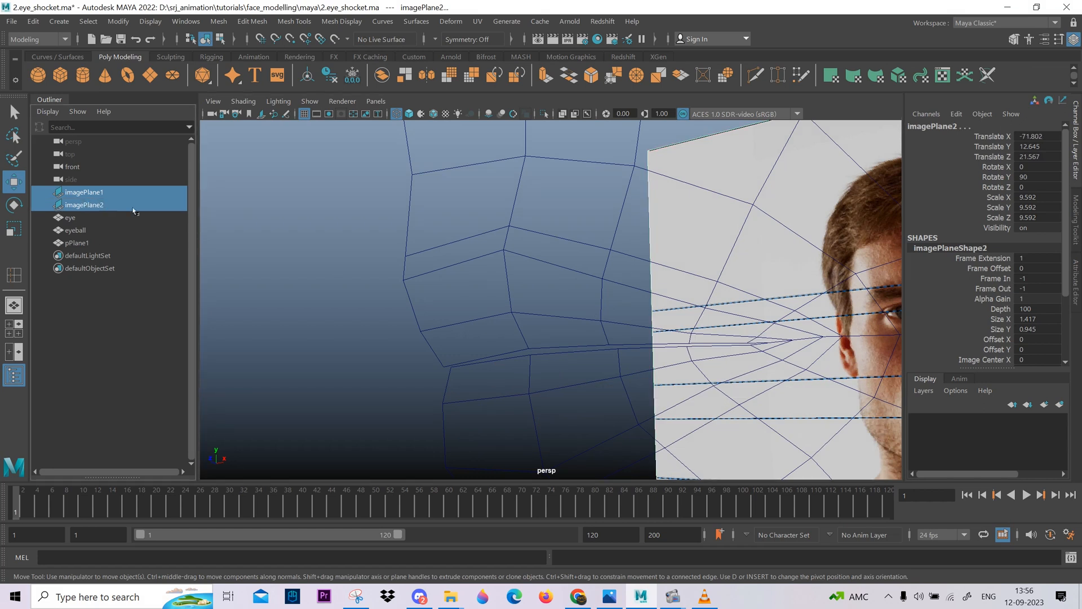
key("ctrl+h")
- Set the large lower viewport back to the front view and show the mouth mesh shaded and smoothed
key("space")
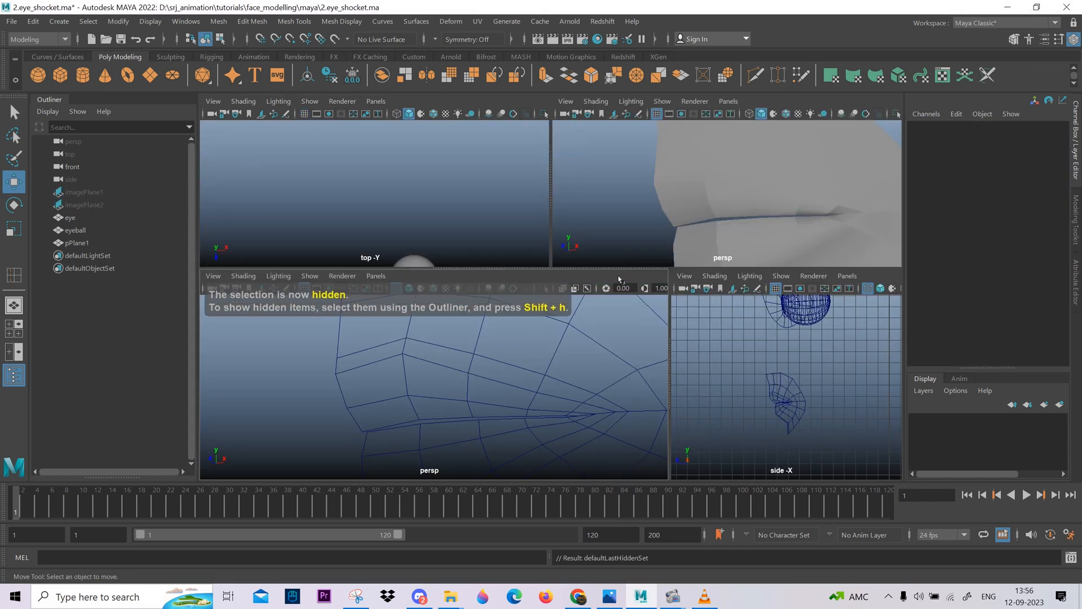
key("space")
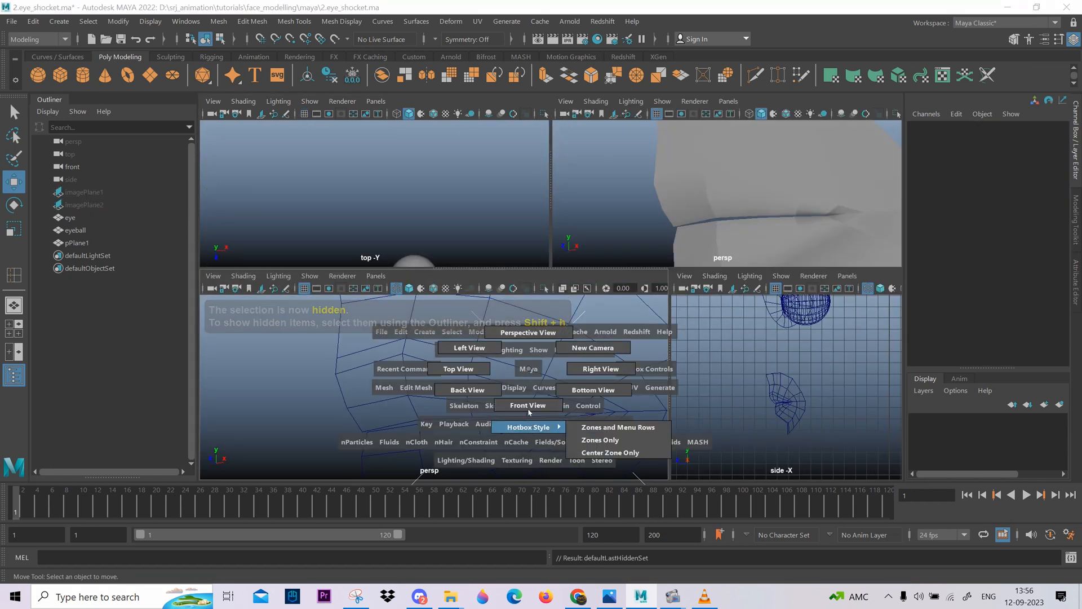
left_click_drag(526, 370, 459, 370)
scroll(454, 394, "up", 6)
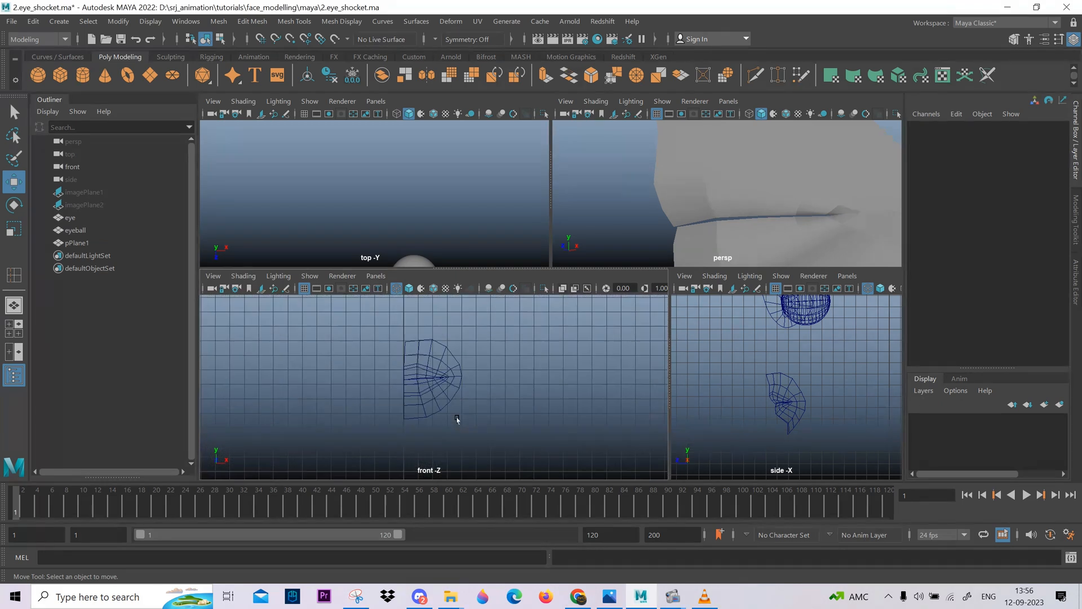
key("5")
scroll(434, 399, "up", 2)
left_click(433, 410)
key("3")
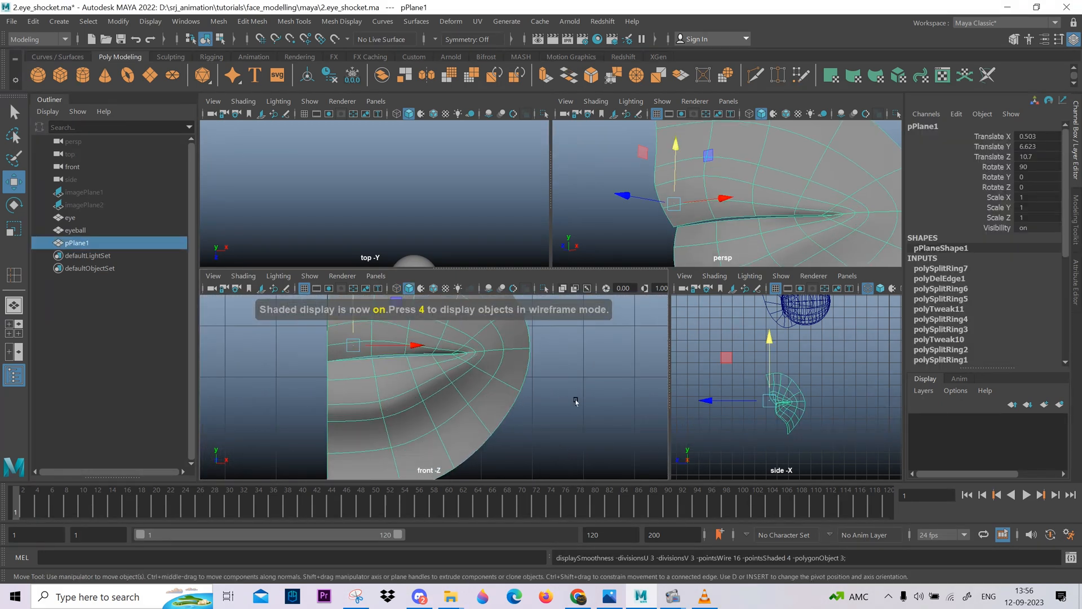
left_click(577, 401)
scroll(523, 415, "down", 4)
scroll(507, 395, "up", 1)
middle_click_drag(455, 347, 489, 366, "alt")
scroll(489, 366, "up", 5)
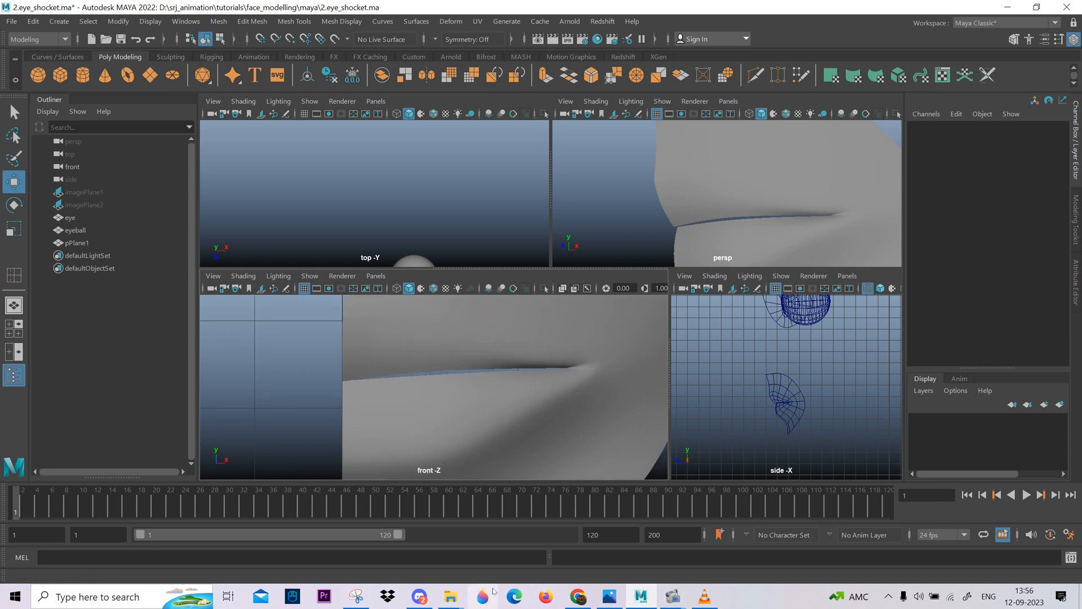
- Compare the lip shape with face1.JPG and the annotated topology sketch in Snipping Tool, then return to Maya
left_click(602, 596)
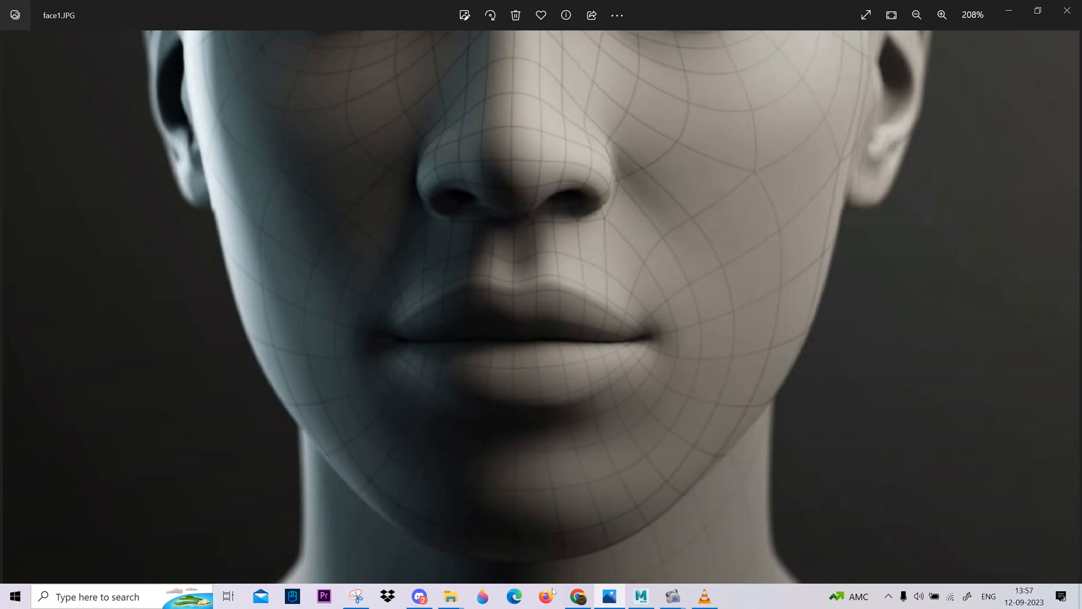
left_click(357, 596)
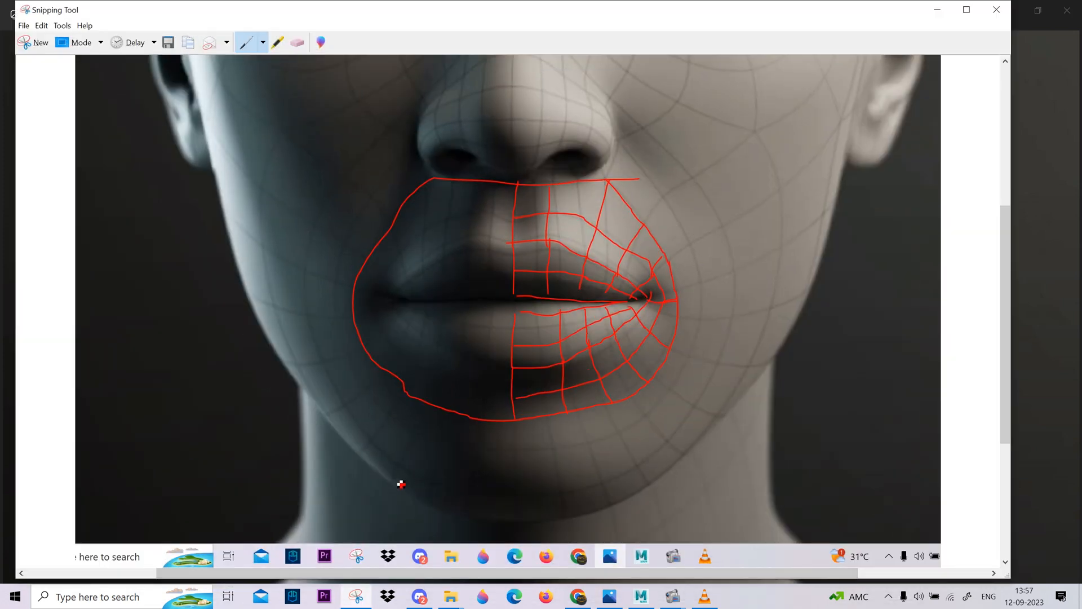
left_click(937, 9)
left_click(1003, 8)
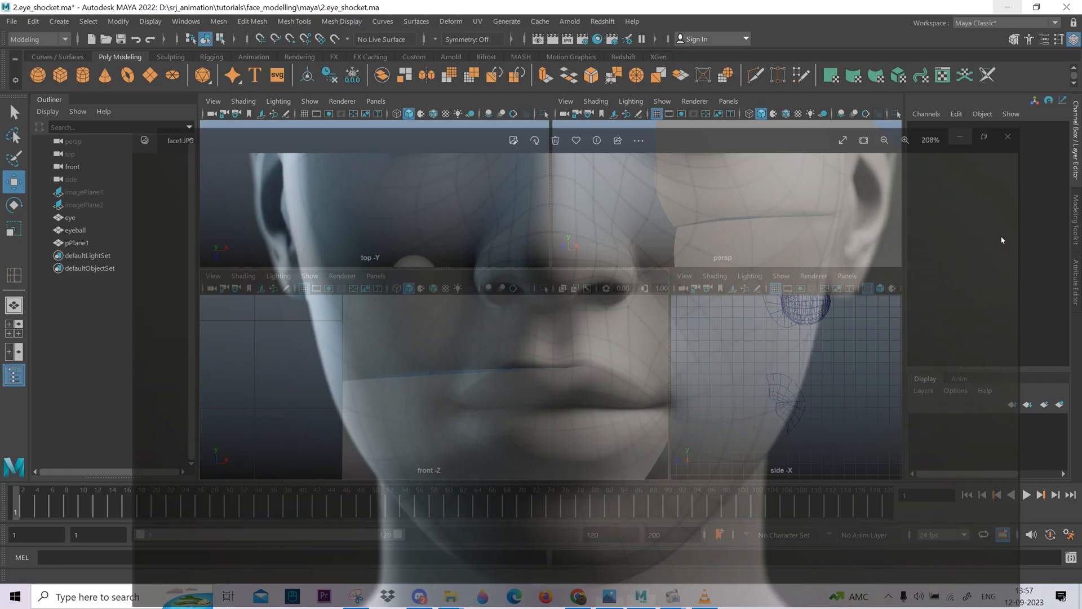
scroll(466, 371, "up", 4)
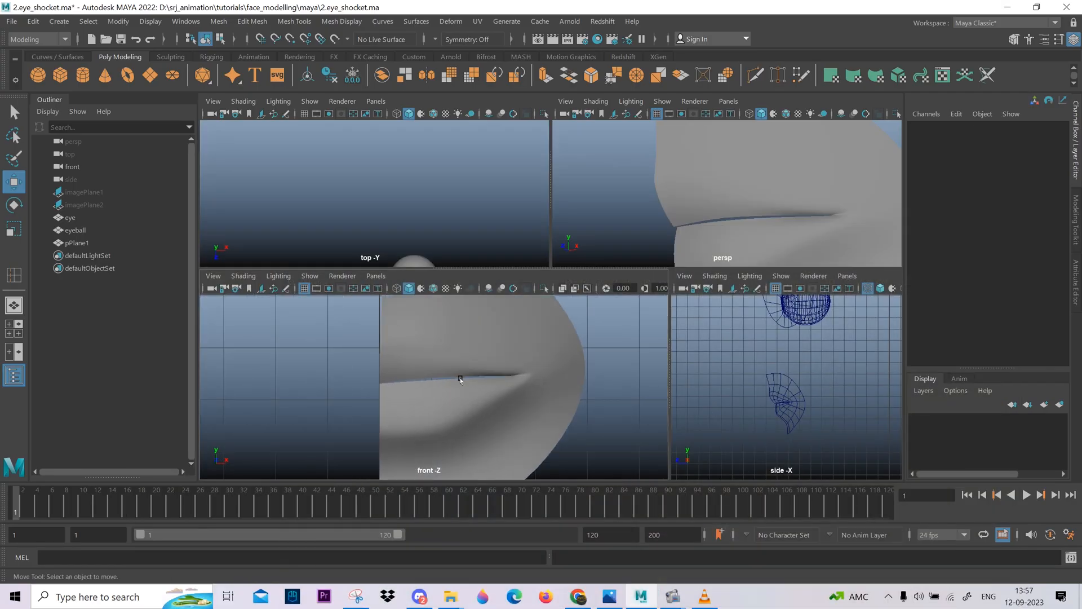
- Turn off the mouth mesh's smooth preview and lower an edge on the outer part of the upper lip border slightly in front view
left_click(432, 362)
scroll(446, 398, "up", 1)
key("1")
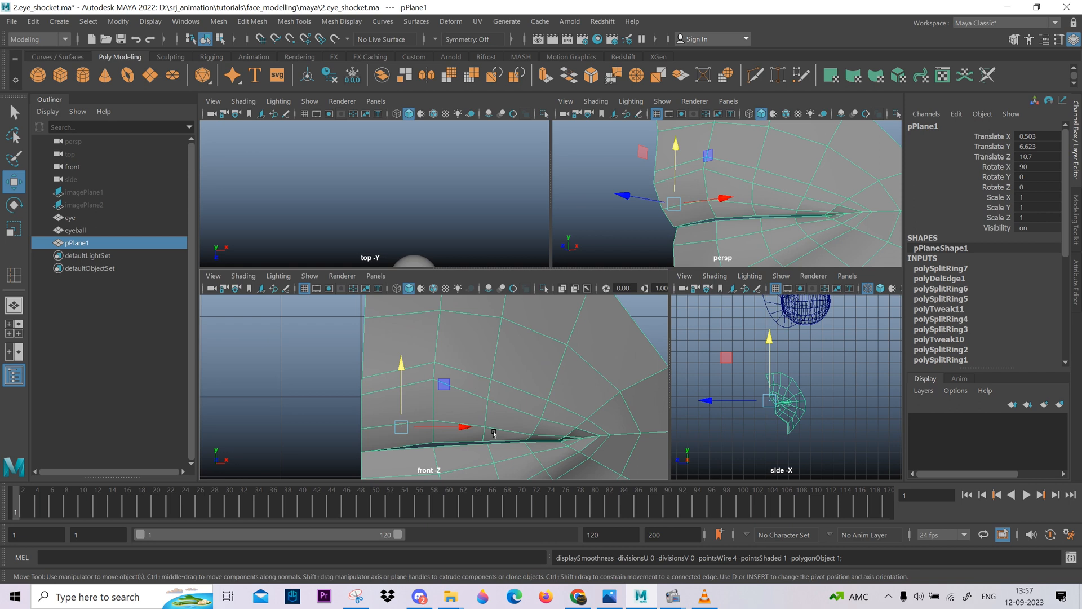
right_click_drag(502, 402, 502, 336)
scroll(582, 466, "up", 2)
middle_click_drag(582, 466, 560, 416, "alt")
left_click(487, 343)
right_click_drag(496, 351, 523, 320)
left_click_drag(519, 339, 519, 353)
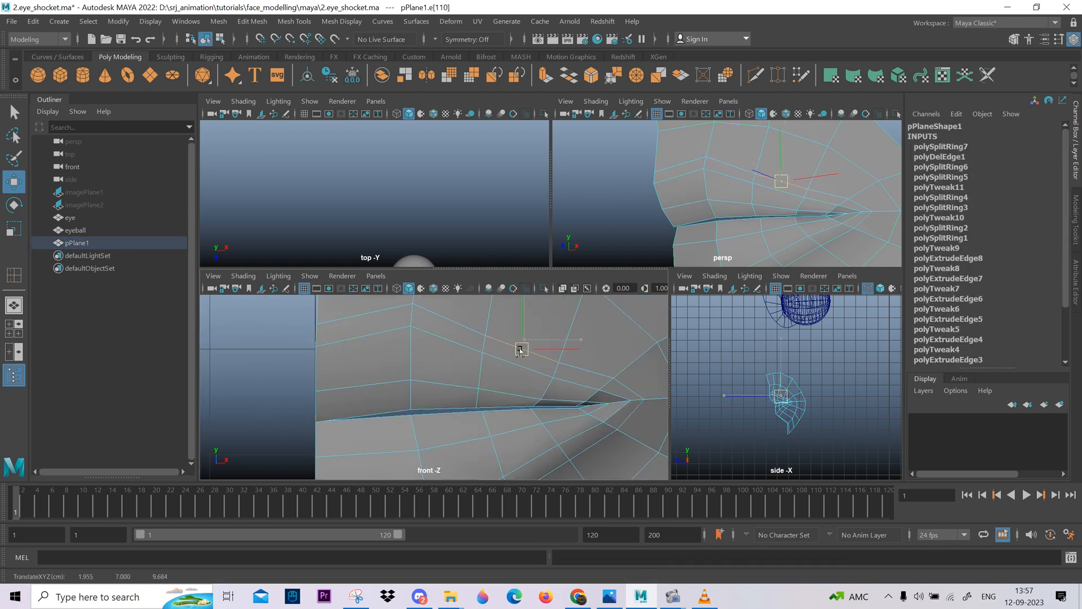
- Switch to vertex editing and adjust the vertices just above and below the mouth corner in the front view
middle_click_drag(648, 428, 532, 415, "alt")
right_click_drag(553, 394, 514, 391)
left_click(484, 375)
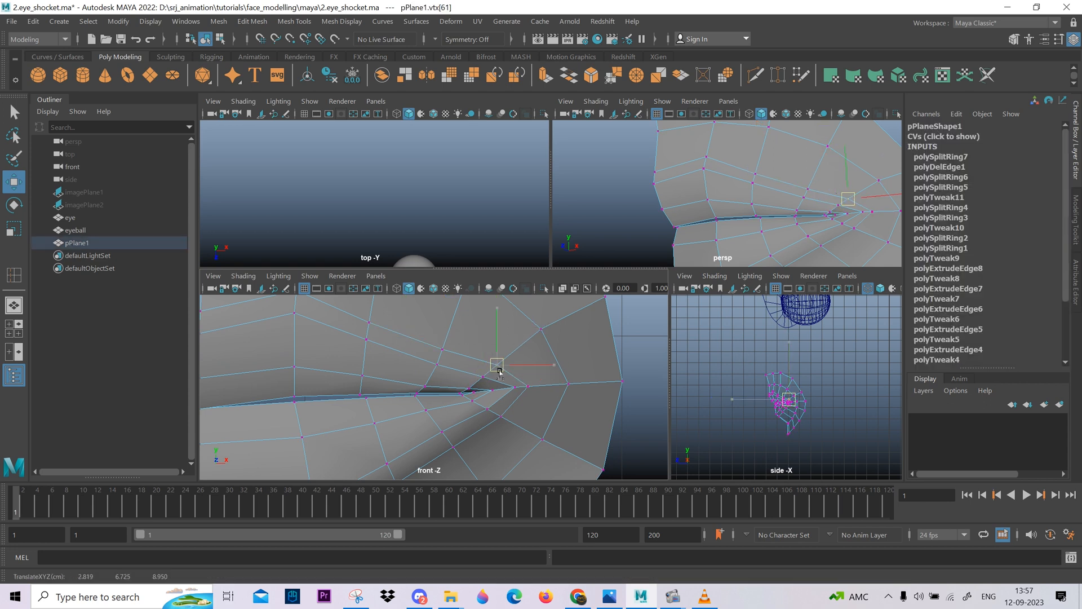
middle_click_drag(497, 381, 508, 342, "alt")
scroll(507, 343, "up", 4)
left_click(511, 360)
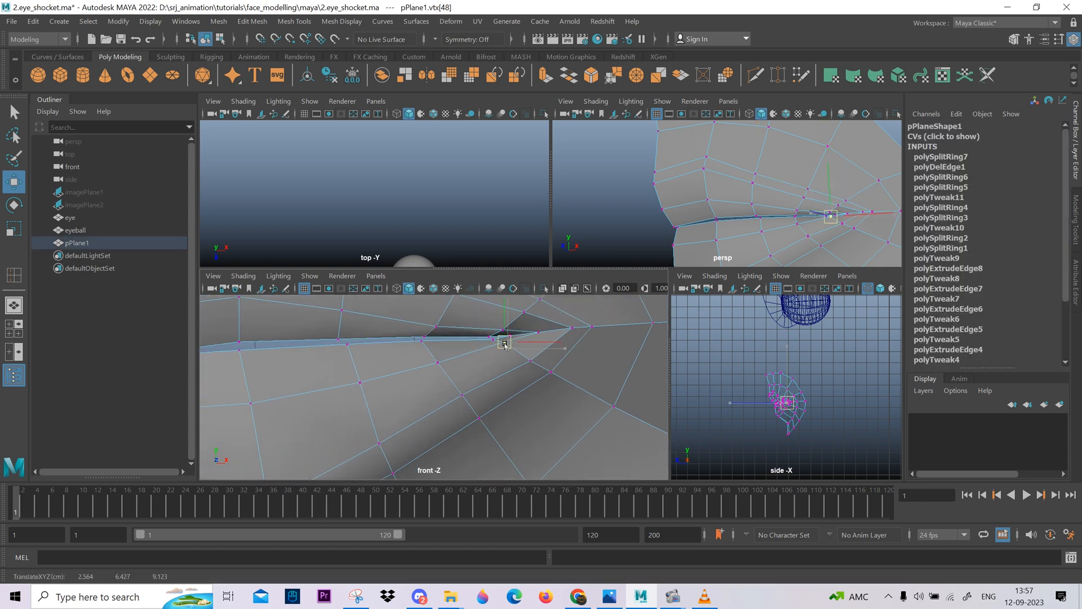
left_click(527, 362)
left_click(546, 379)
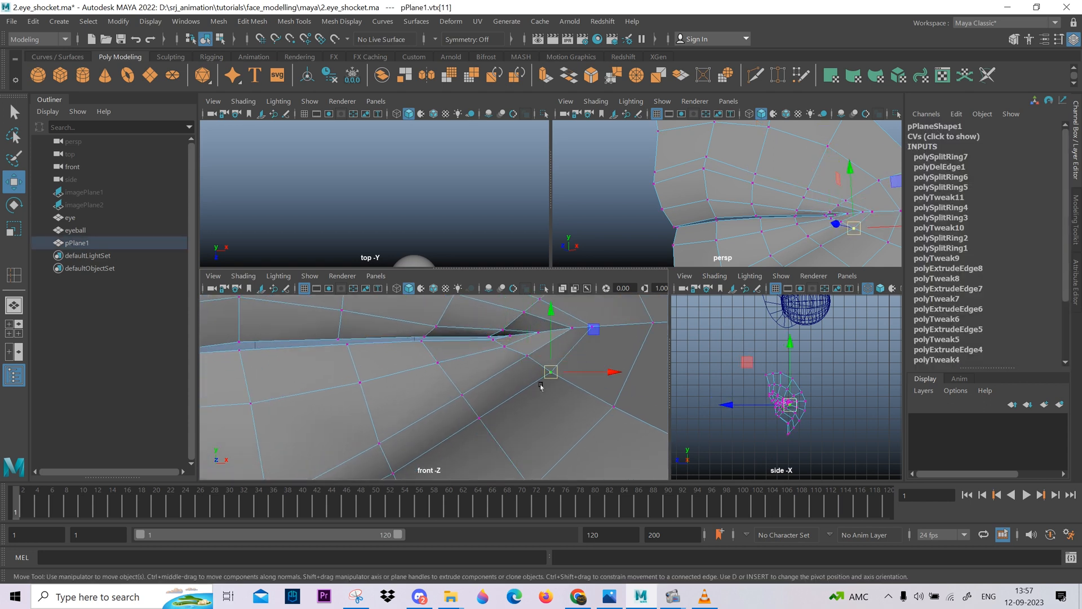
- Switch to edge editing and lower the centre-line edge of the lower lip border slightly
scroll(625, 442, "down", 4)
middle_click_drag(470, 412, 530, 386, "alt")
right_click_drag(389, 417, 394, 446)
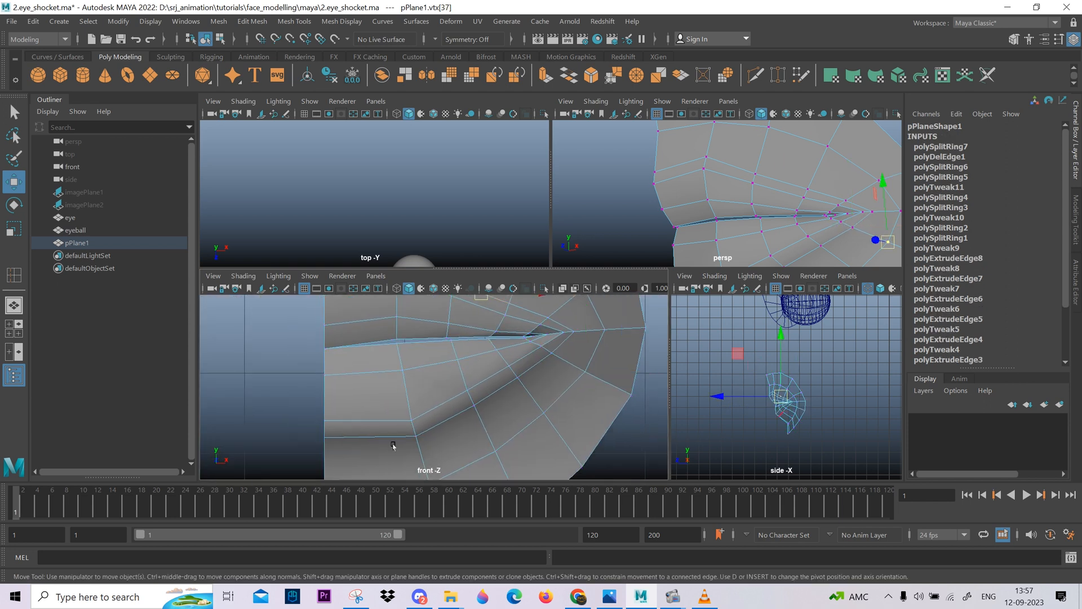
left_click_drag(370, 388, 371, 393)
middle_click_drag(361, 316, 356, 375, "alt")
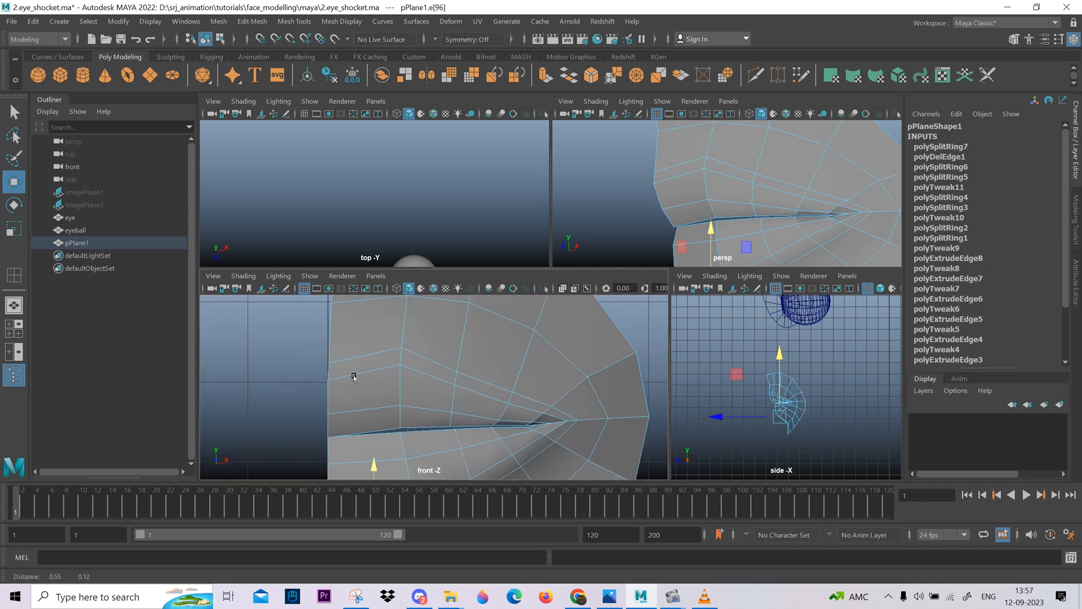
- Maximise the perspective view and examine the smoothed mouth mesh in object mode from the side
scroll(375, 393, "down", 6)
key("space")
left_click_drag(435, 403, 437, 368)
left_click_drag(536, 392, 463, 434, "alt")
scroll(448, 420, "down", 4)
key("space")
key("space")
key("3")
right_click_drag(613, 276, 648, 247)
left_click(657, 243)
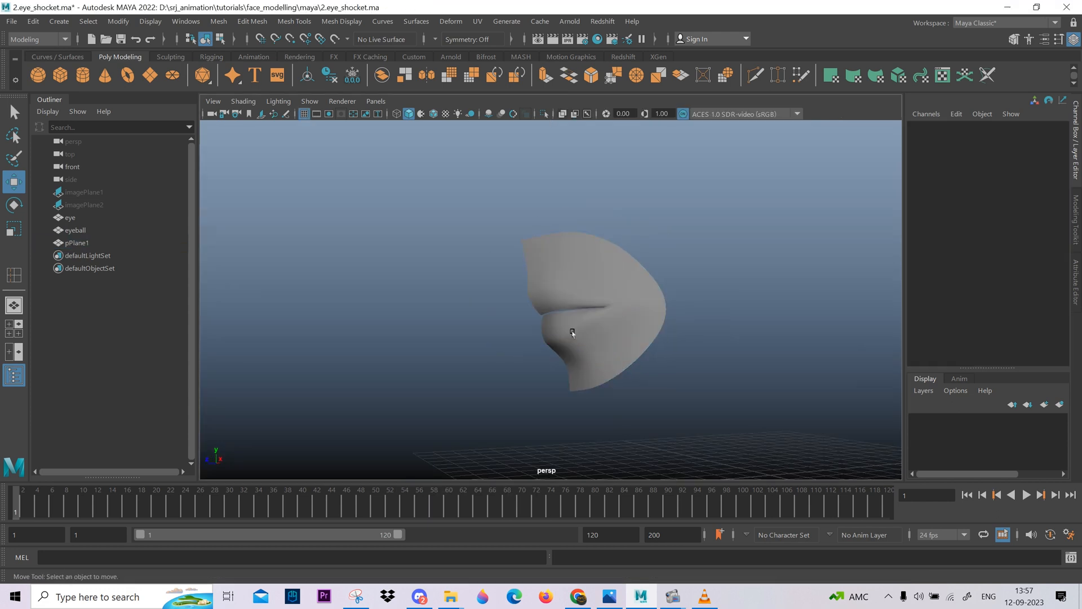
left_click_drag(573, 331, 642, 445, "alt")
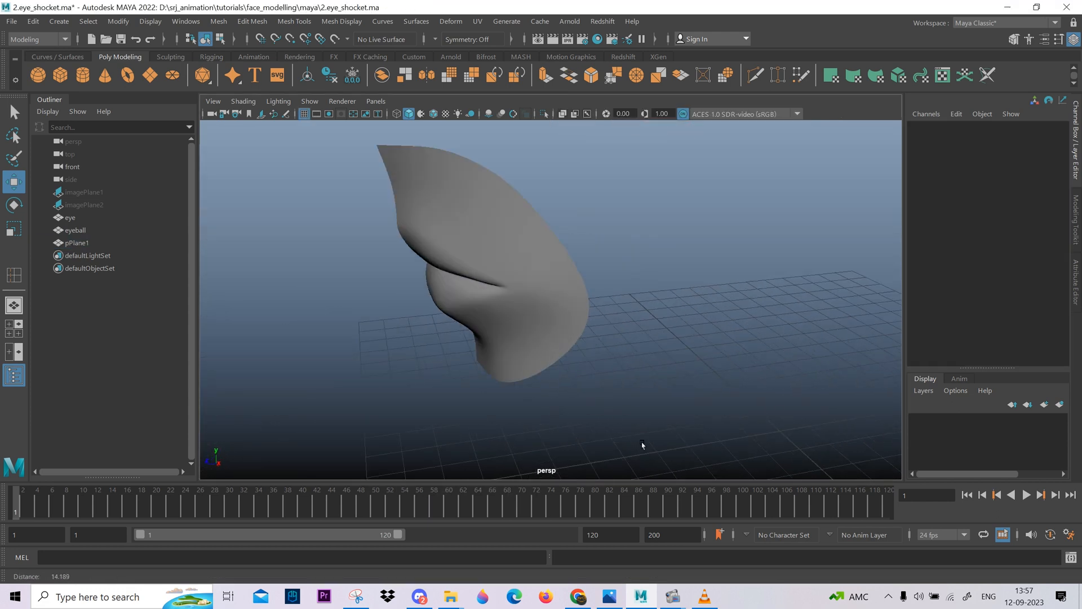
- Turn off smooth preview, set the Move tool's axis orientation to Component and move the outer border vertex beside the mouth corner
scroll(669, 378, "up", 5)
scroll(620, 327, "up", 2)
left_click(585, 288)
key("1")
right_click_drag(586, 286, 547, 286)
left_click(641, 264)
left_click_drag(627, 259, 612, 282, "alt")
right_click_drag(609, 282, 643, 266, "ctrl+shift")
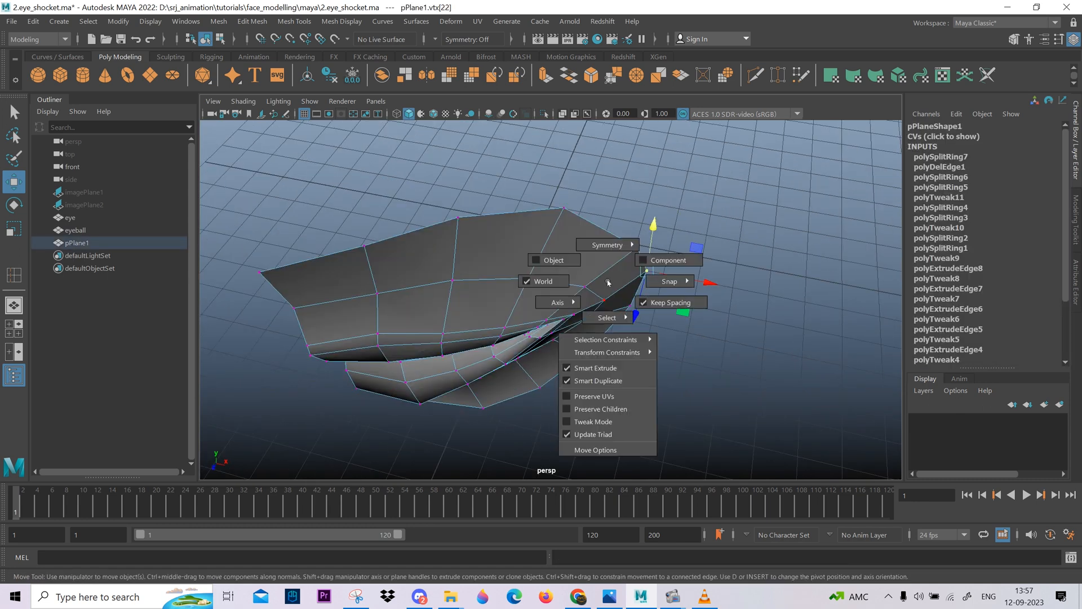
left_click_drag(672, 316, 680, 327)
- Reposition the outer border vertices beside and below the mouth corner, then return to object mode with smooth preview on
left_click_drag(637, 343, 496, 356, "alt")
left_click(556, 316)
left_click(437, 300)
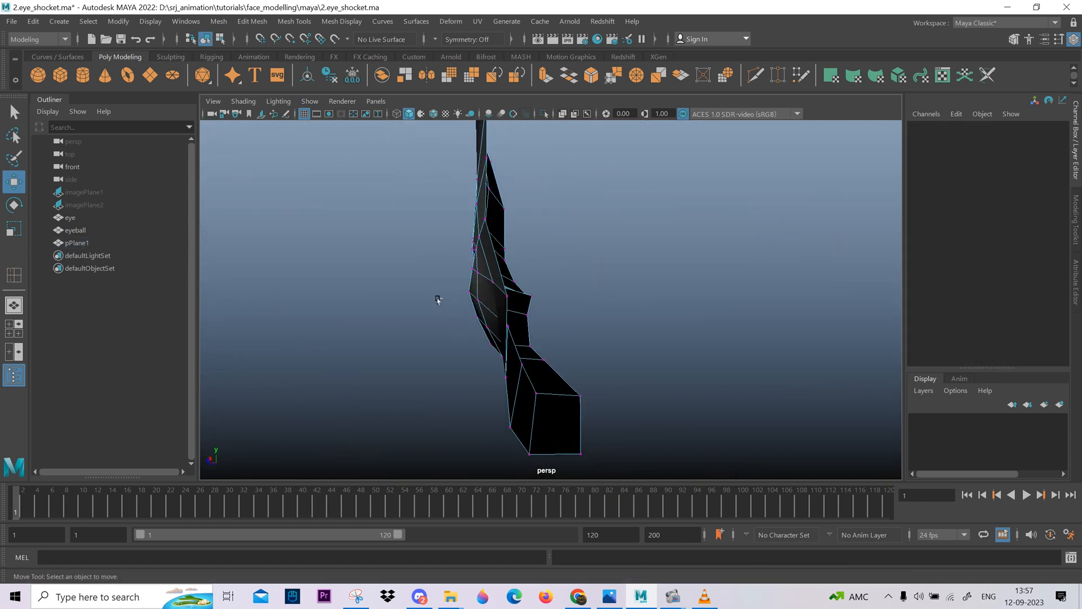
key("ctrl+z")
left_click_drag(457, 316, 642, 331, "alt")
left_click(587, 310)
left_click_drag(660, 327, 587, 361)
left_click(593, 383)
left_click_drag(614, 418, 587, 293, "alt")
left_click(625, 273)
left_click_drag(660, 333, 656, 376, "alt")
key("3")
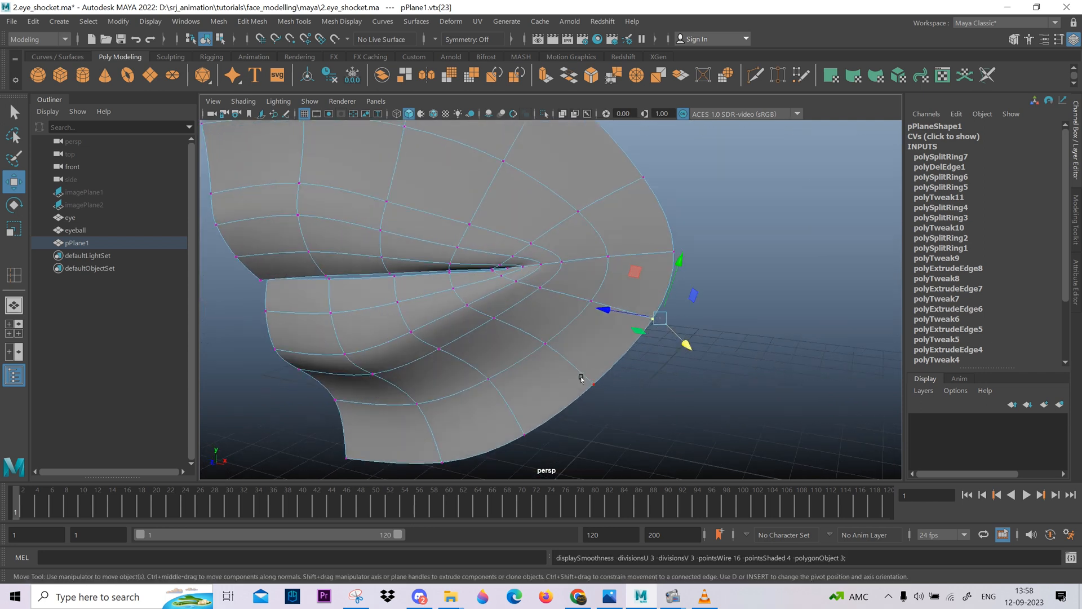
right_click_drag(581, 375, 626, 346)
scroll(564, 377, "down", 5)
left_click(558, 378)
- Return to vertex editing without smooth preview and adjust the vertices of the loop below the lower lip
left_click_drag(558, 378, 600, 276, "alt")
scroll(599, 434, "up", 6)
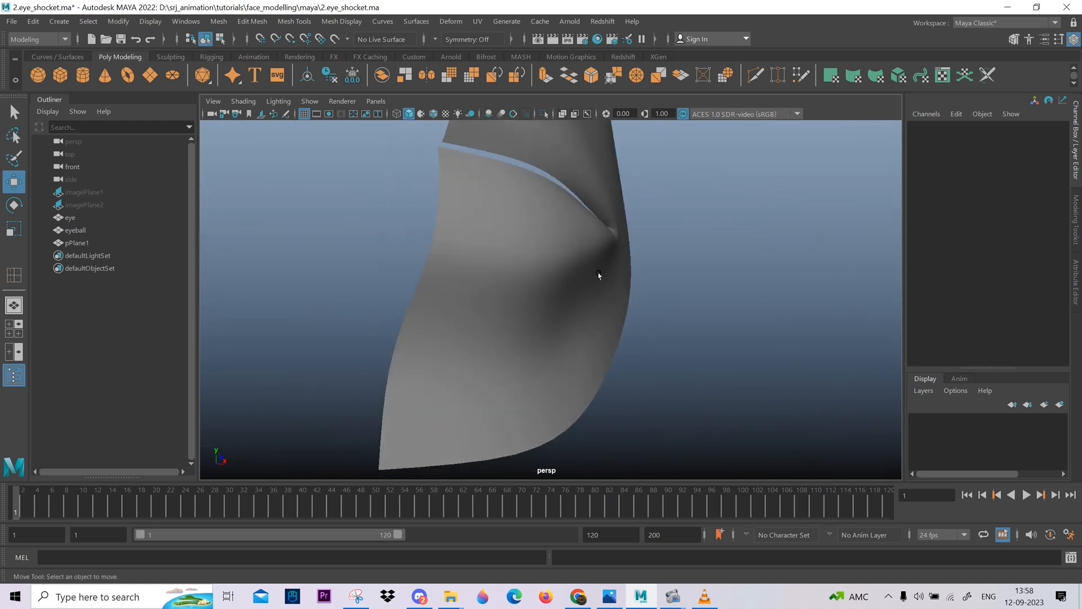
left_click(600, 277)
key("1")
right_click_drag(601, 285, 571, 284)
left_click(614, 310)
left_click_drag(614, 310, 546, 359, "alt")
left_click(450, 356)
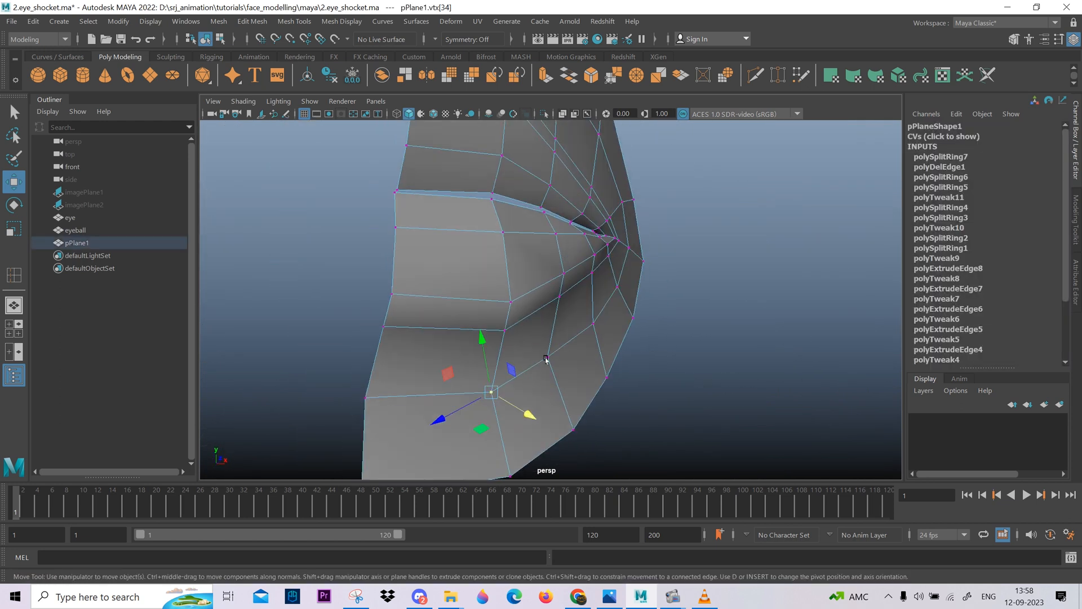
left_click_drag(627, 386, 624, 385)
- Adjust the vertices diagonally below the mouth corner to even out the surface in depth
left_click_drag(624, 385, 466, 382, "alt")
left_click(524, 316)
left_click(523, 320)
left_click_drag(598, 358, 580, 321, "alt")
left_click(547, 333)
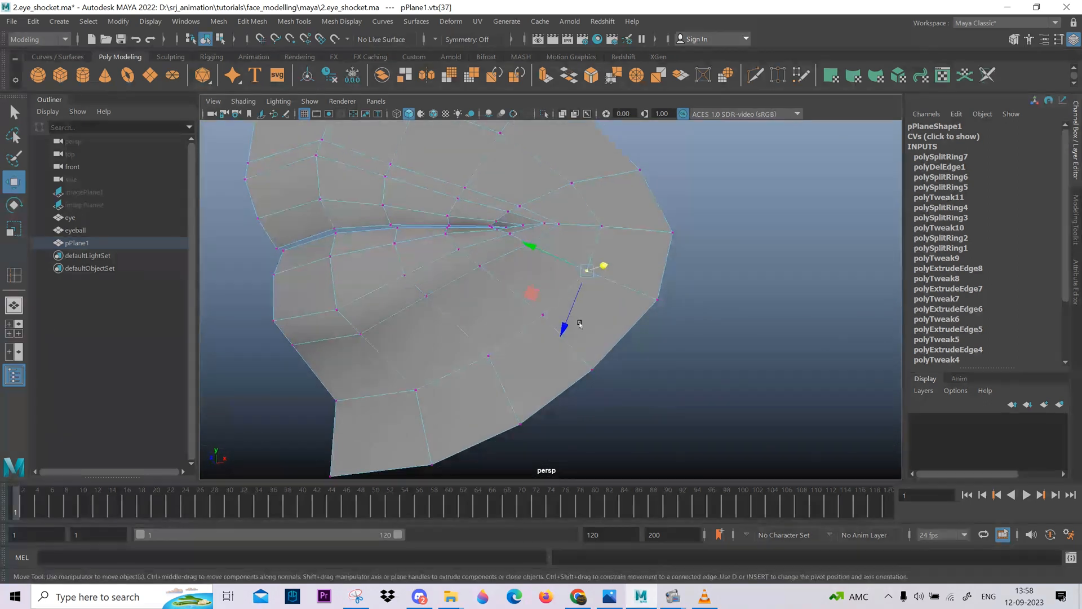
- Return to object mode, restore smooth preview and examine the lip profile and corner from several angles
right_click_drag(580, 321, 582, 288)
left_click(620, 284)
left_click_drag(623, 271, 516, 375, "alt")
right_click_drag(507, 383, 522, 366)
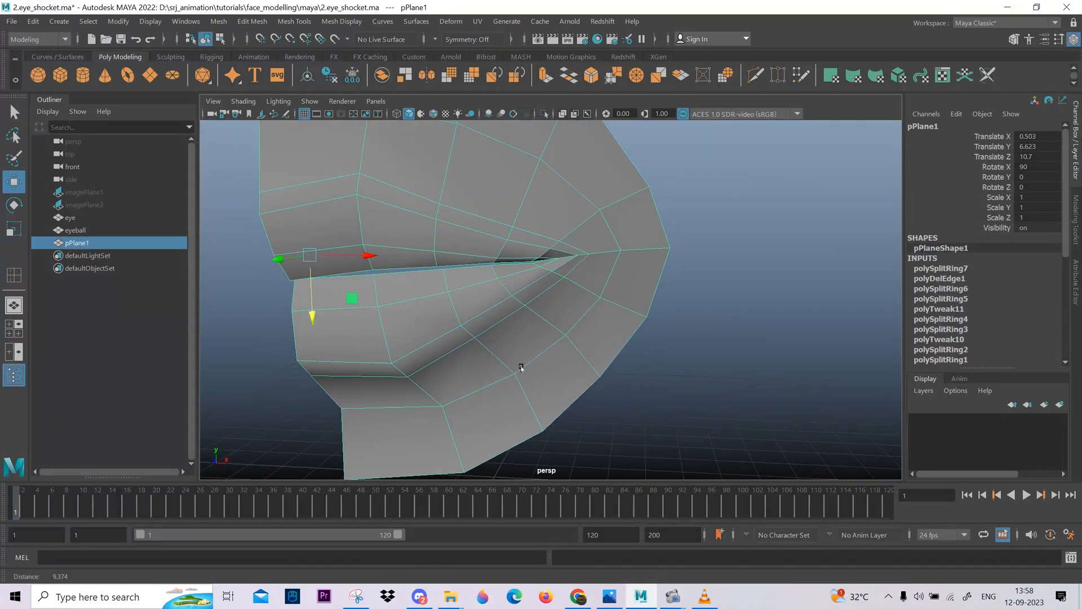
key("3")
left_click(611, 389)
left_click_drag(551, 372, 510, 332, "alt")
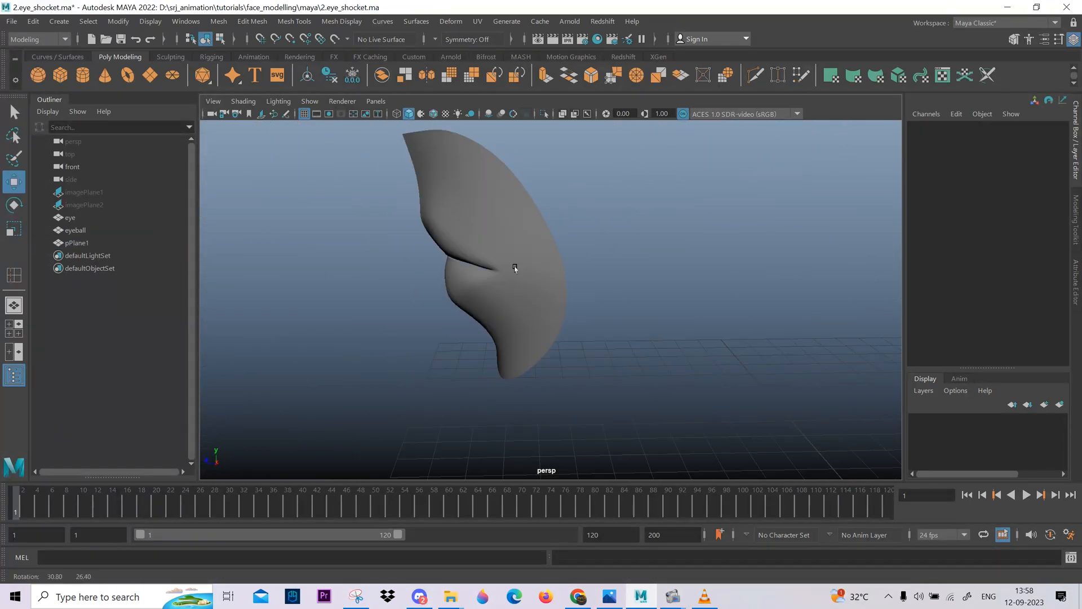
left_click_drag(515, 267, 536, 323, "alt")
left_click(575, 319)
left_click(624, 307)
left_click_drag(624, 307, 544, 314, "alt")
scroll(498, 326, "down", 6)
- Give the eye-socket and mouth meshes a skin-coloured material
left_click(524, 158)
right_click_drag(524, 158, 529, 458)
left_click(485, 288)
right_click_drag(485, 288, 573, 571)
- Select the upper and lower lip faces of the mouth mesh and assign them a new Lambert material
scroll(471, 295, "up", 12)
middle_click_drag(471, 295, 577, 311, "alt")
right_click_drag(519, 225, 520, 266)
left_click(519, 265)
double_click(623, 251, "shift")
scroll(564, 282, "down", 2)
key("shift+period")
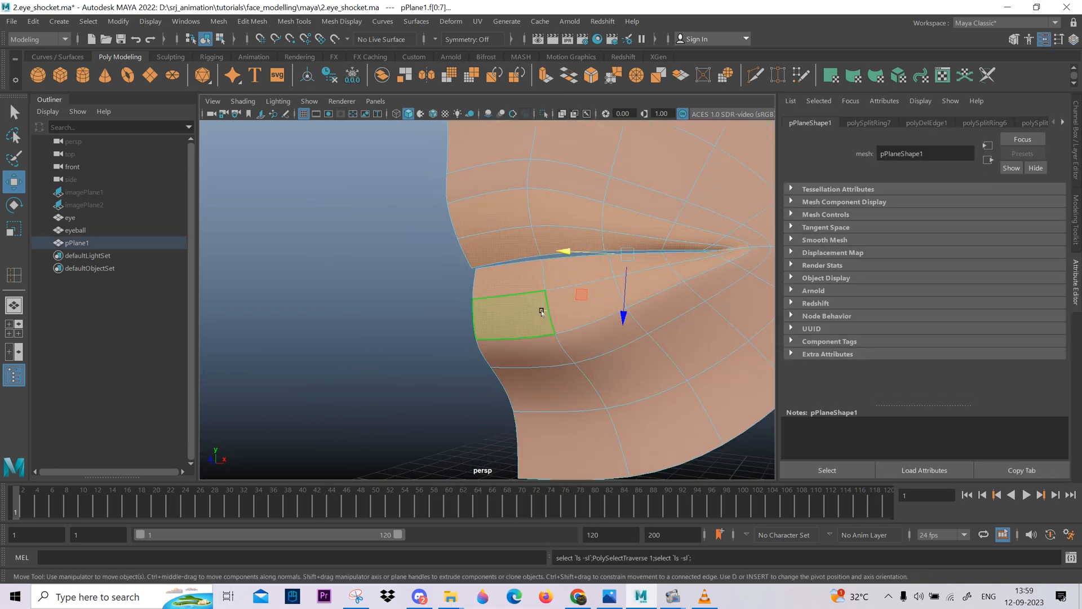
left_click_drag(541, 312, 534, 253, "alt")
right_click_drag(534, 253, 511, 589)
right_click_drag(628, 515, 628, 510)
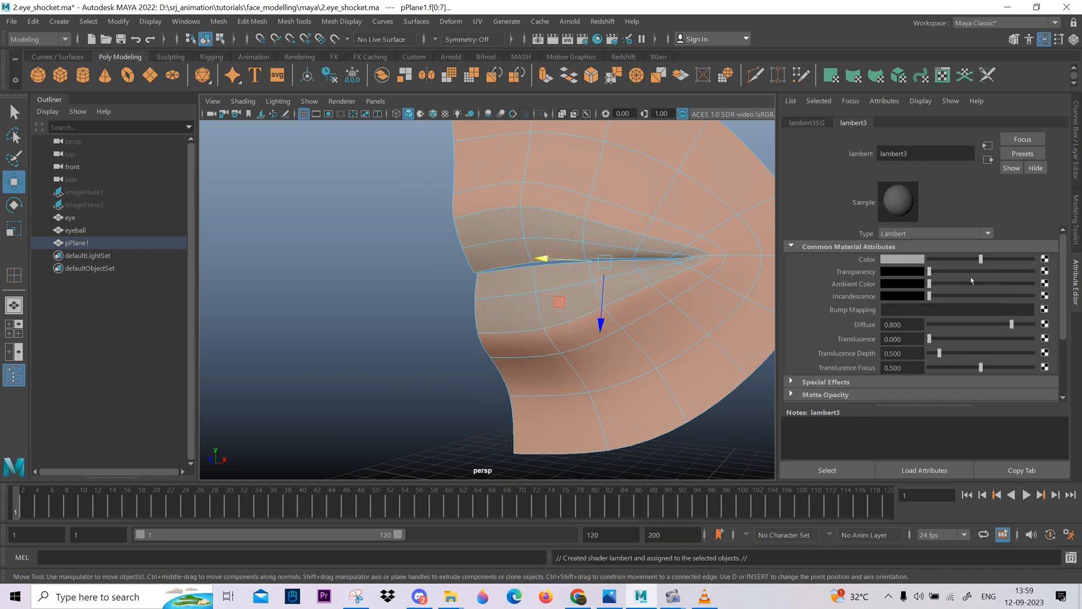
- Set the lip material's colour to a muted red with hue 360, saturation 0.481 and value 0.432
left_click(922, 260)
left_click(866, 225)
left_click_drag(950, 316, 940, 318)
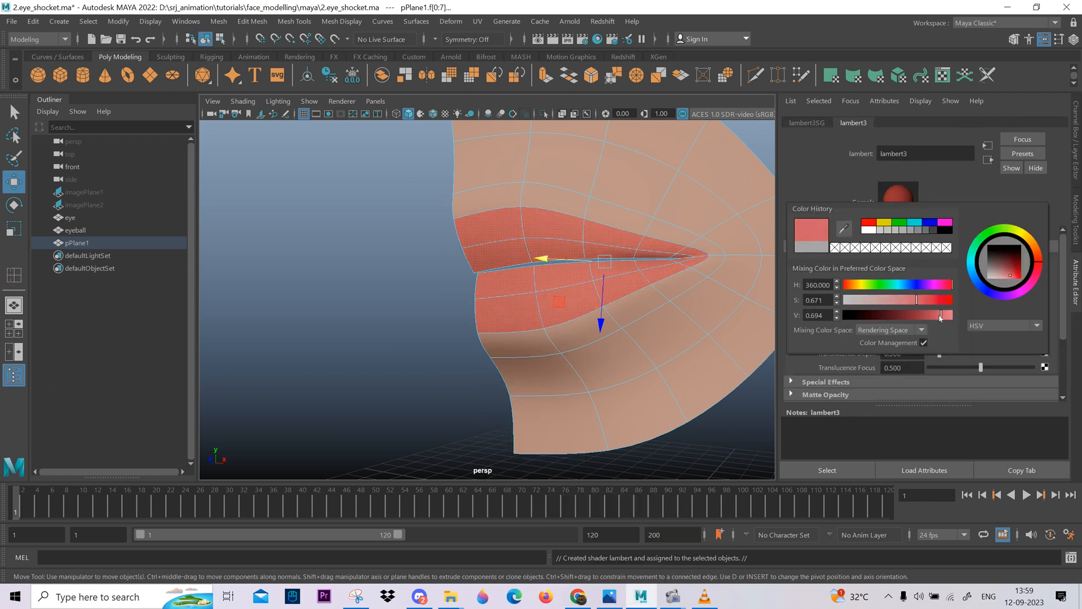
left_click(1007, 273)
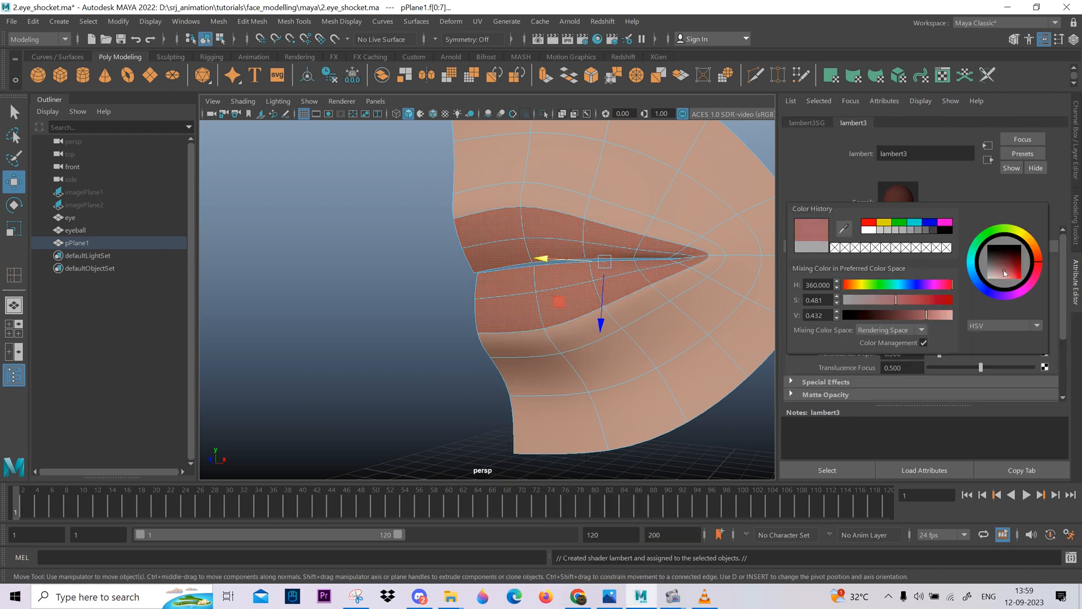
- Show both reference image planes, imagePlane1 and imagePlane2, and frame the mouth mesh beside the front photo
left_click_drag(87, 192, 90, 205)
key("h")
scroll(551, 253, "down", 5)
left_click_drag(551, 254, 609, 282, "alt")
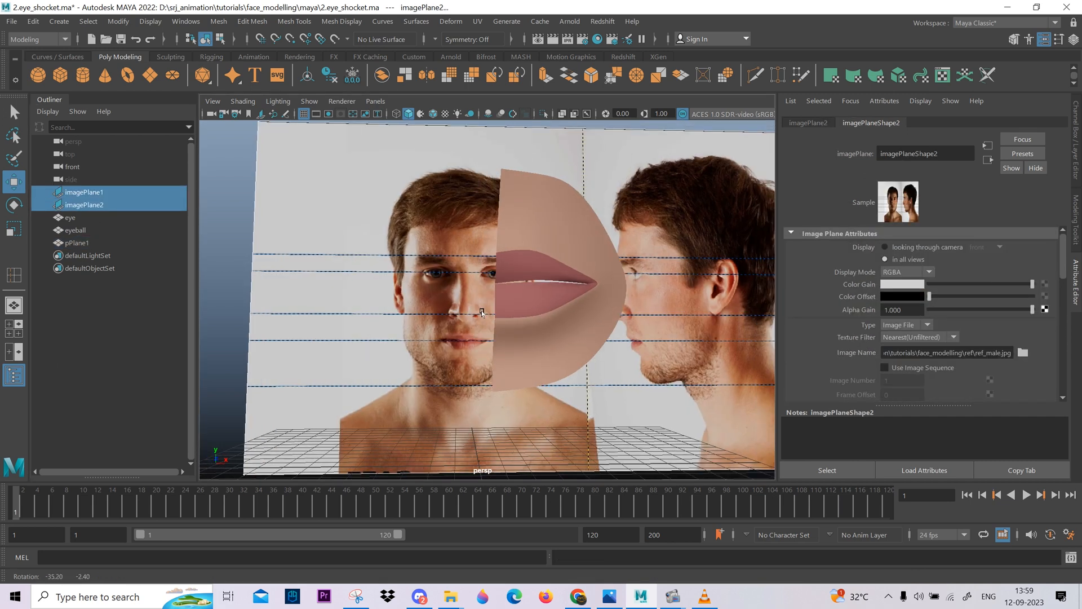
scroll(680, 400, "up", 5)
scroll(680, 399, "down", 2)
- Open the lip faces' material lambert3 and sample its colour from the lips in the front reference photo
right_click_drag(590, 298, 591, 338)
left_click(679, 350)
right_click_drag(678, 350, 672, 557)
left_click(902, 259)
left_click(822, 237)
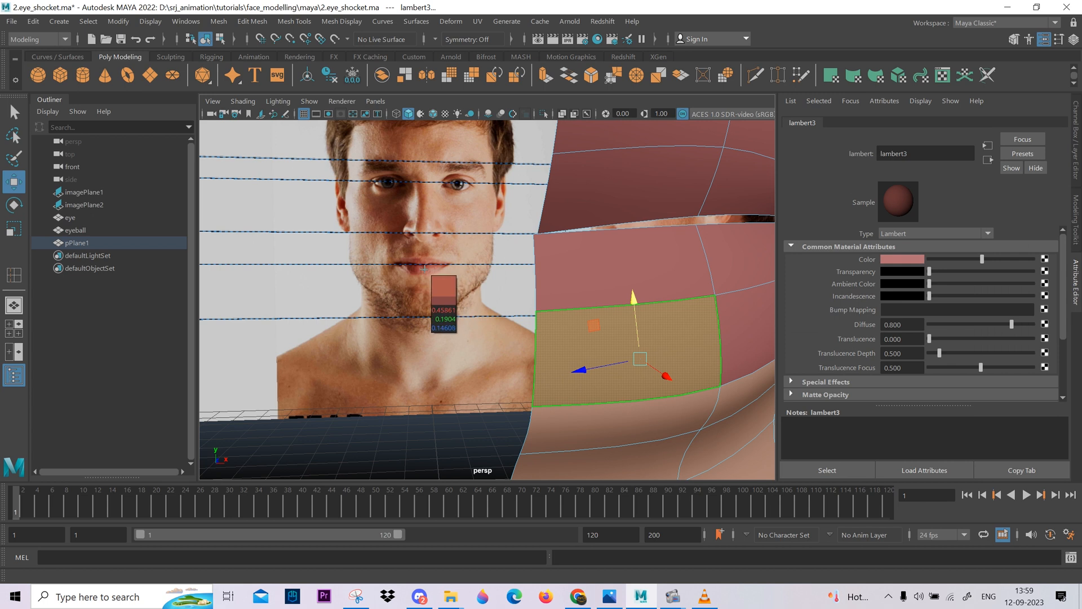
left_click(426, 271)
- Adjust the sampled lip colour to a lighter, softer salmon pink and return to object mode
scroll(644, 369, "down", 4)
left_click_drag(645, 370, 636, 363, "alt")
left_click(890, 261)
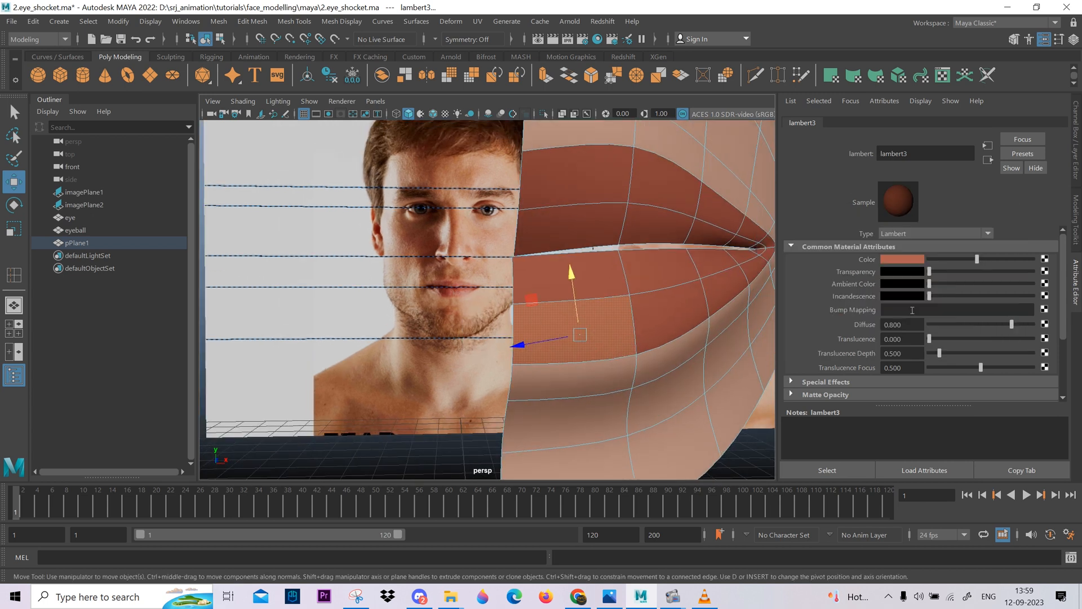
left_click(908, 260)
left_click_drag(932, 375, 913, 362)
right_click_drag(644, 316, 682, 282)
scroll(644, 315, "down", 3)
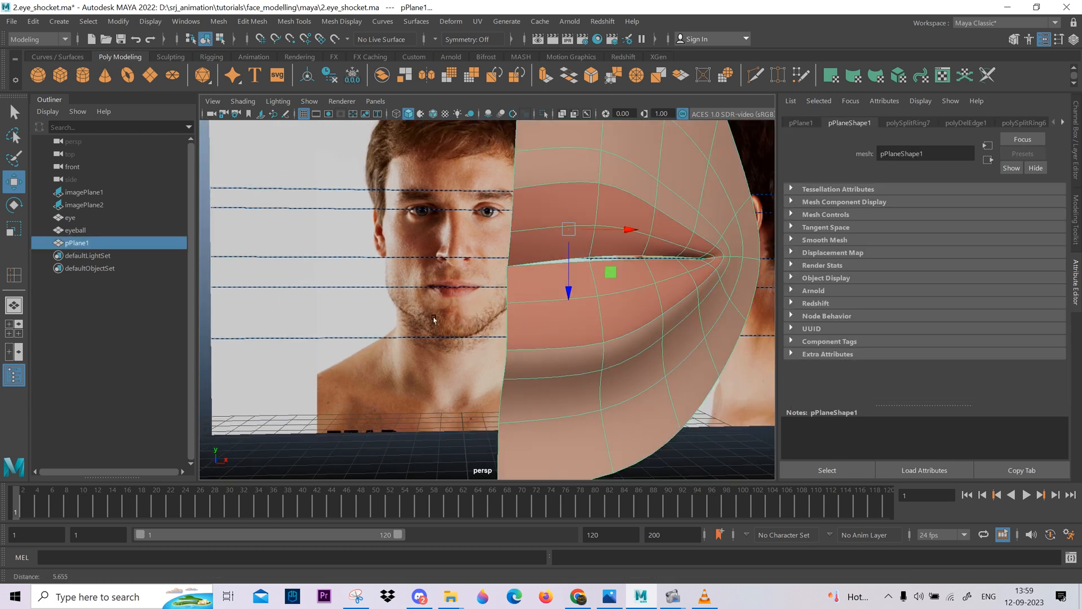
- Examine the coloured eye-socket and mouth meshes against the reference photos from several angles
scroll(437, 324, "down", 6)
left_click(437, 338)
left_click_drag(437, 338, 457, 280, "alt")
scroll(541, 338, "down", 4)
left_click_drag(563, 395, 517, 430, "alt")
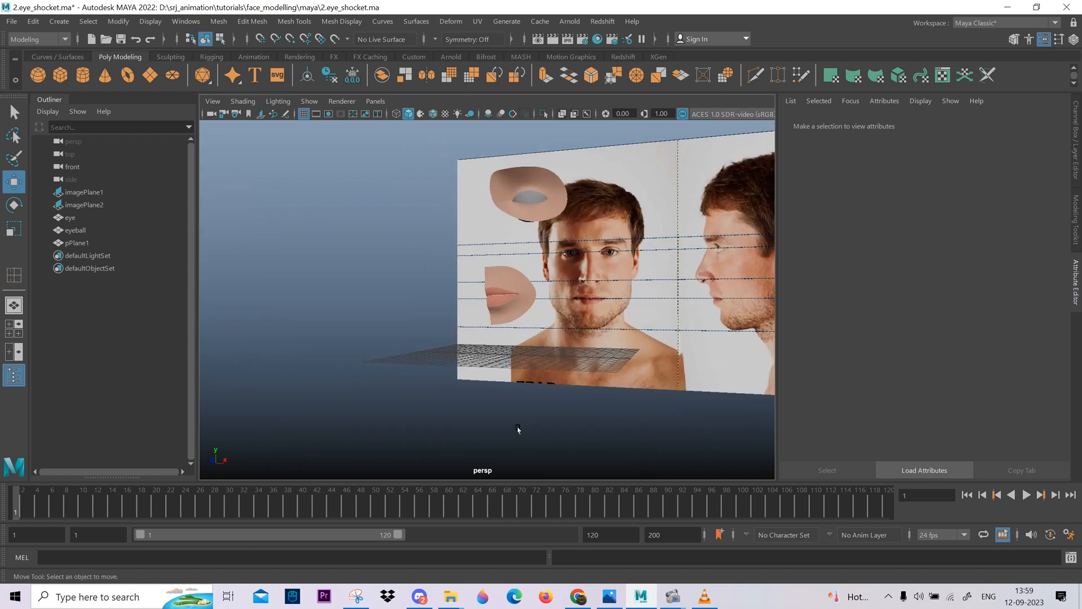
scroll(502, 361, "up", 4)
left_click(501, 324)
left_click_drag(502, 332, 608, 381, "alt")
key("1")
key("3")
scroll(592, 389, "down", 5)
left_click(586, 445)
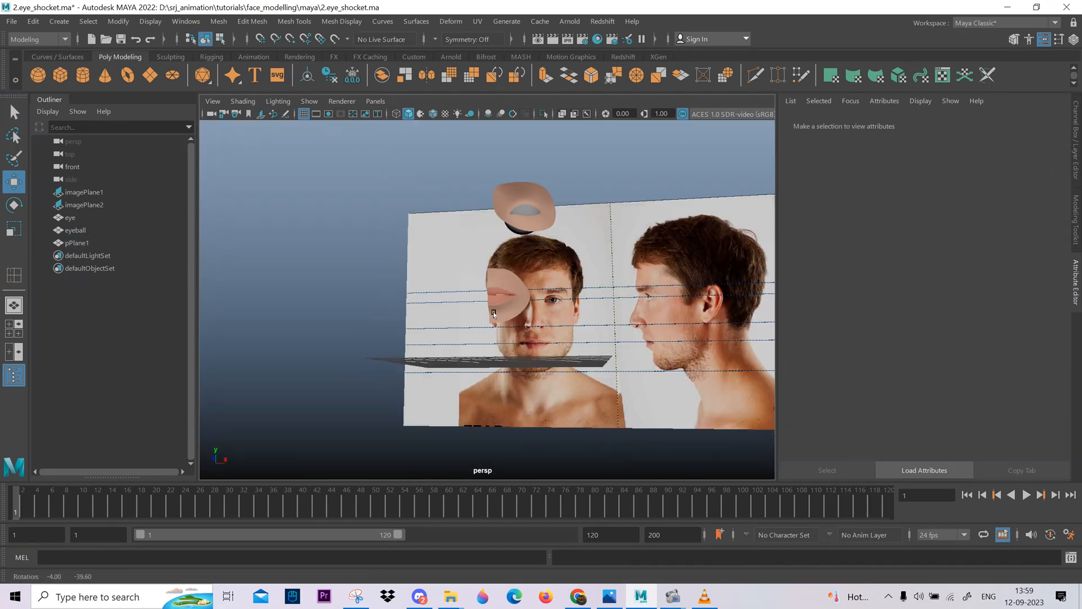
scroll(558, 361, "up", 5)
left_click_drag(558, 355, 555, 410, "alt")
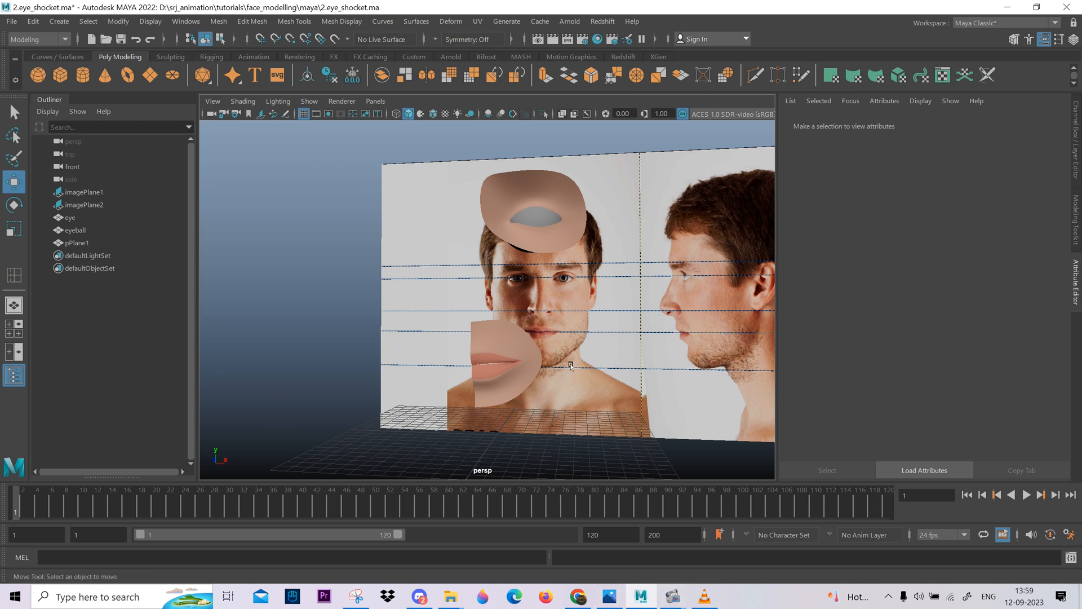
left_click_drag(571, 365, 640, 416, "alt")
left_click_drag(617, 410, 599, 438, "alt")
- Select the mouth mesh and snap its pivot to a vertex on the centre-line edge
left_click(554, 372)
key("1")
left_click(366, 338)
left_click(528, 342)
left_click(471, 373)
left_click(489, 337)
scroll(529, 336, "down", 5)
scroll(564, 394, "up", 5)
left_click_drag(532, 378, 570, 394, "alt")
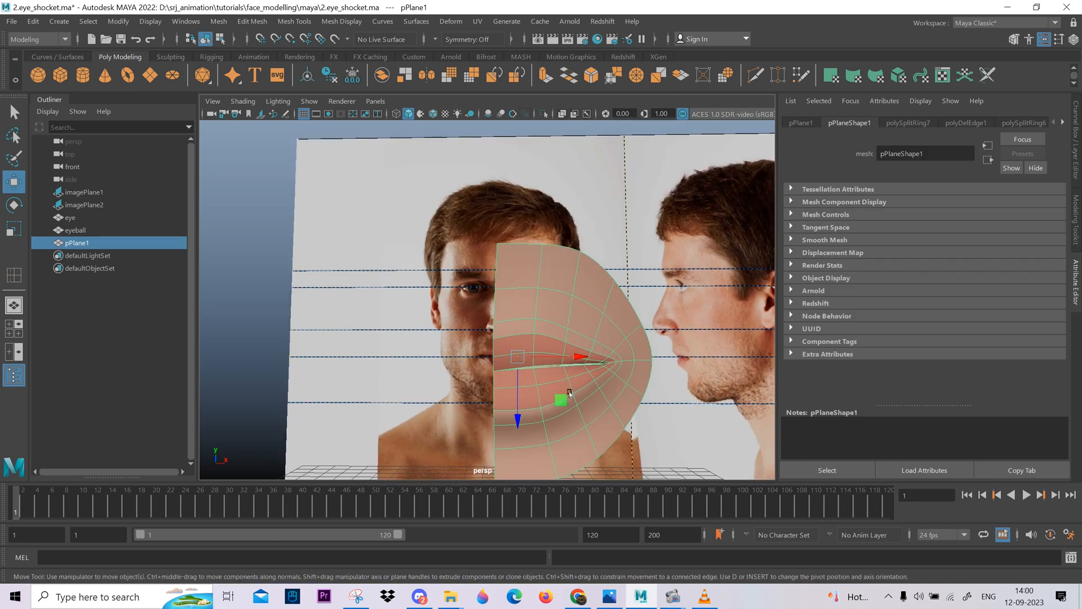
left_click(495, 323)
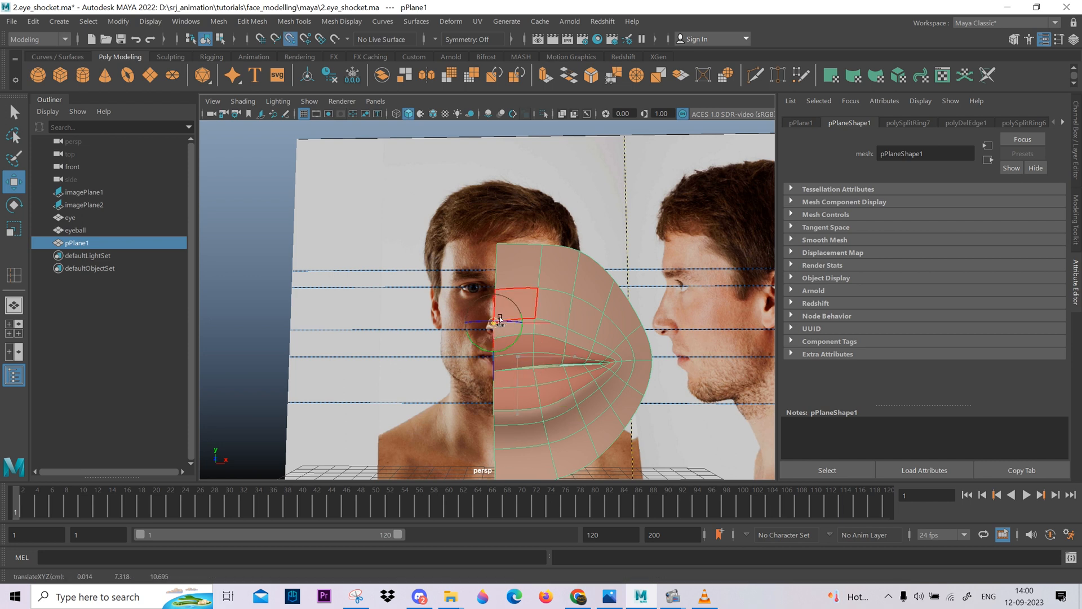
- Duplicate the mouth mesh, then select the original pPlane1 and show its transform channels
key("ctrl+d")
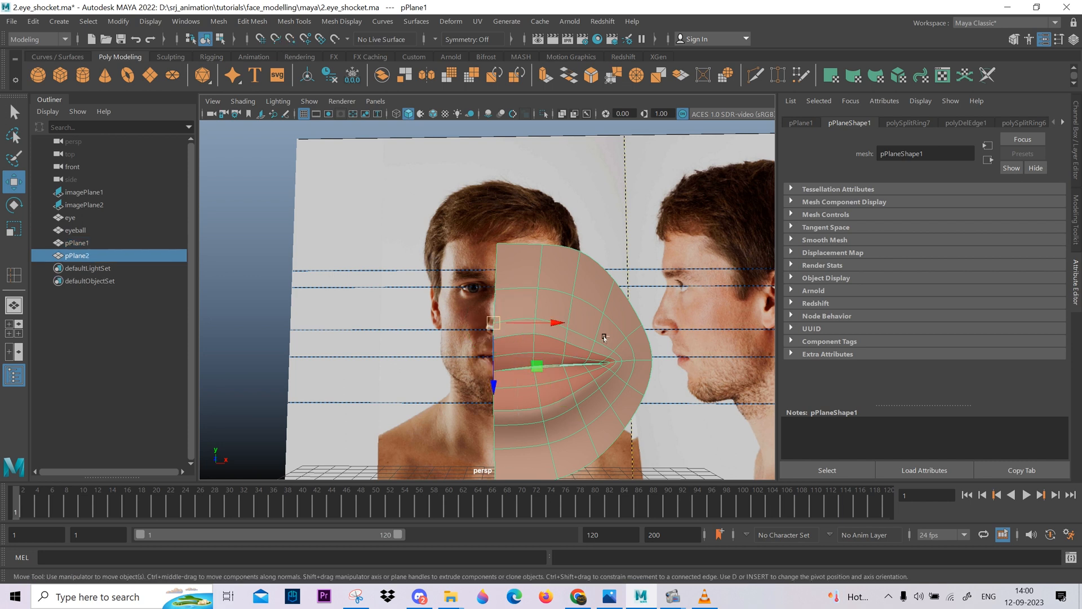
key("ctrl+h")
left_click(566, 393)
left_click(1075, 113)
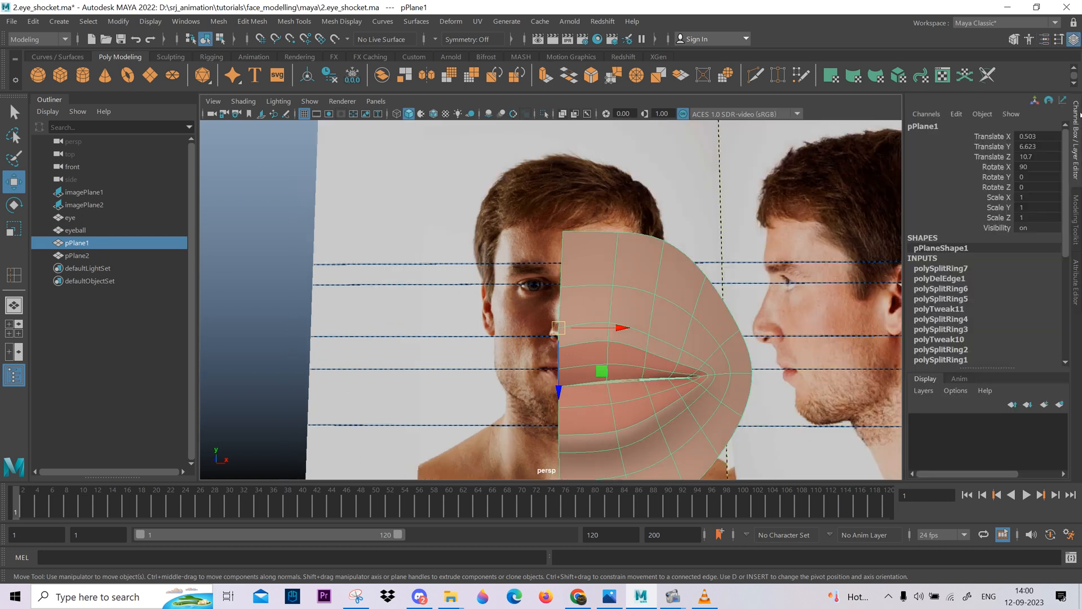
left_click(1037, 187)
left_click(1037, 198)
key("Return")
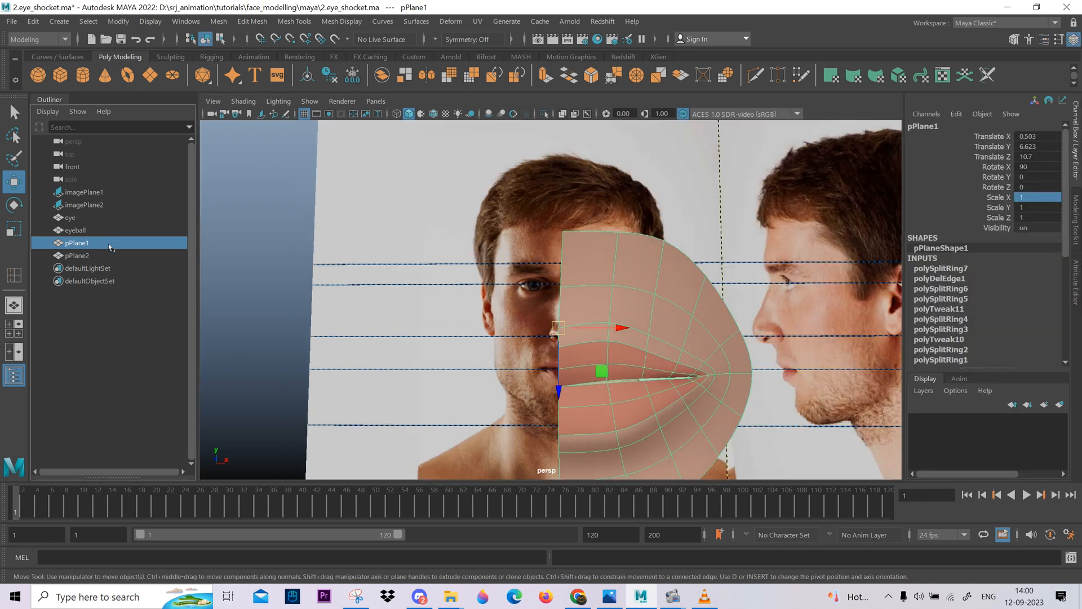
- Delete the original mesh pPlane1 and select its copy, pPlane2
key("Delete")
left_click(109, 244)
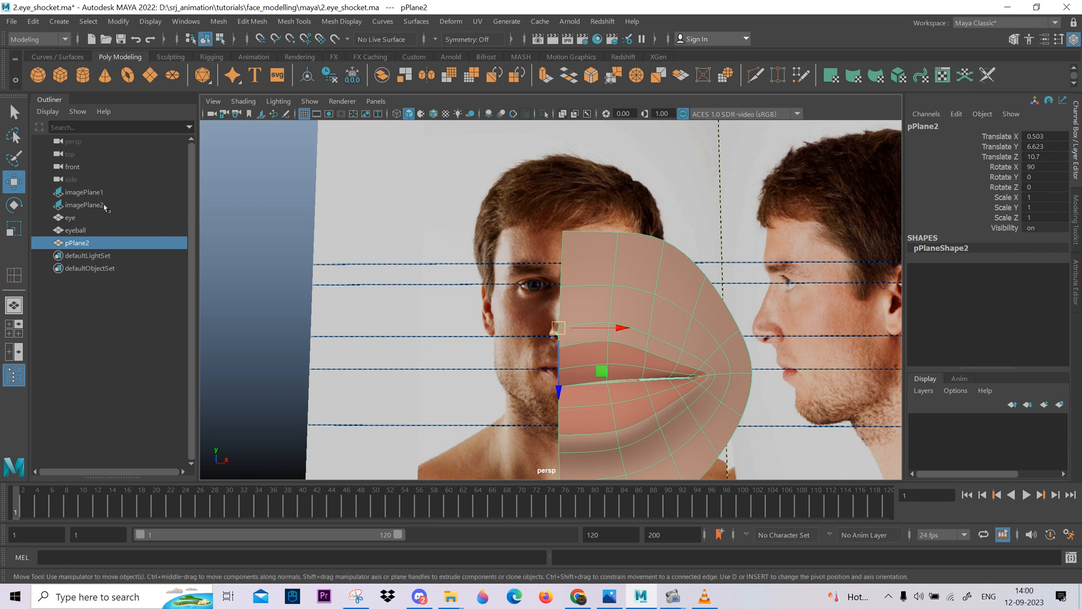
- Duplicate pPlane2 and set the copy's Scale X to -1 to mirror the mouth half
key("ctrl+d")
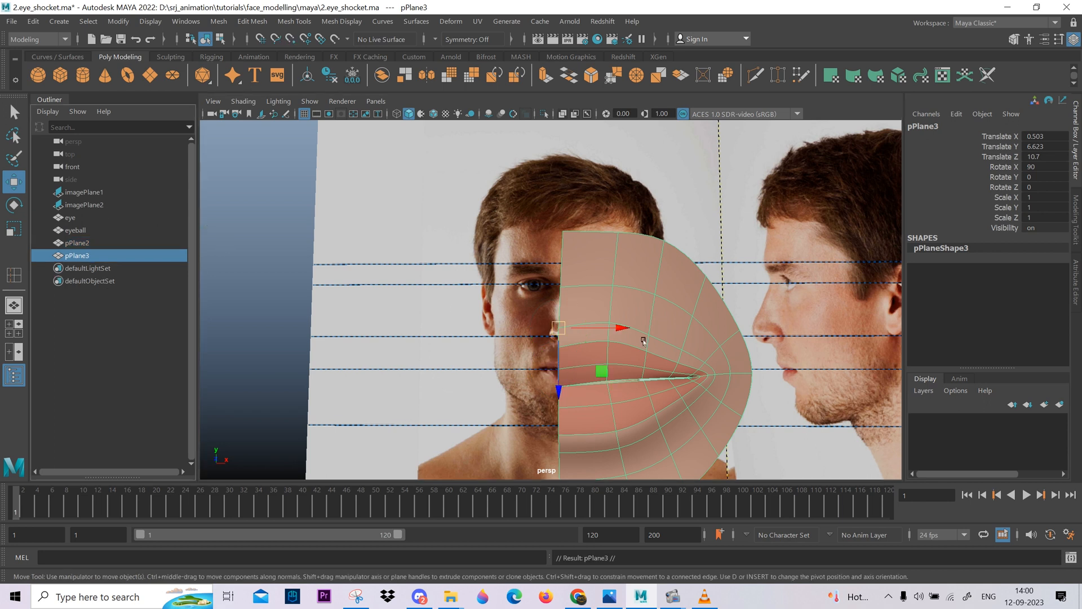
double_click(1043, 197)
key("Return")
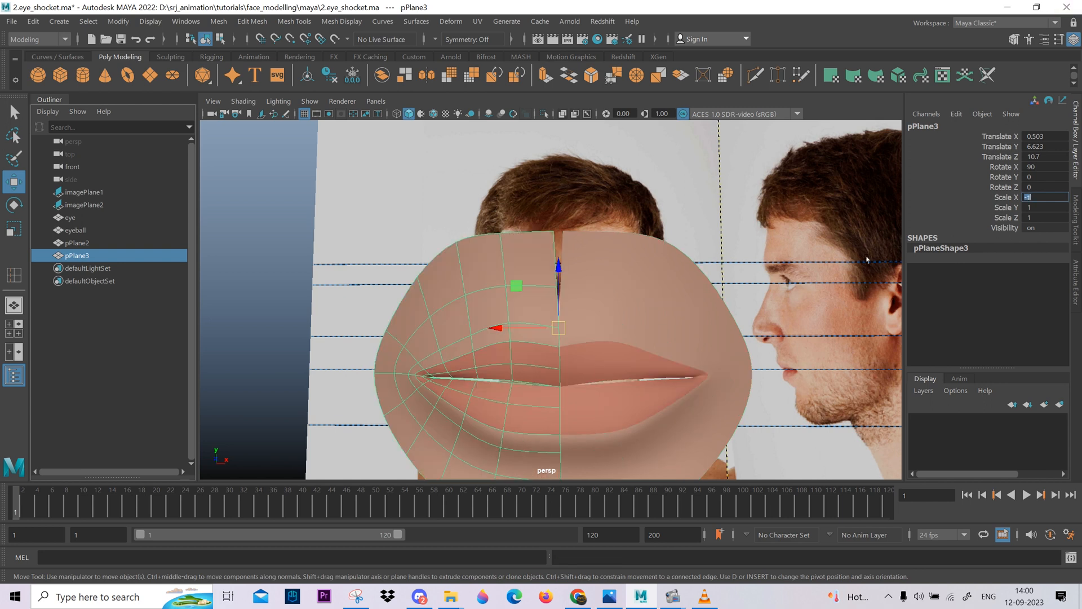
- Examine the full mirrored mouth against the front photo reference from several distances and angles
right_click_drag(794, 268, 659, 372, "alt")
middle_click_drag(656, 383, 631, 314, "alt")
right_click_drag(739, 286, 705, 297, "alt")
left_click(702, 305)
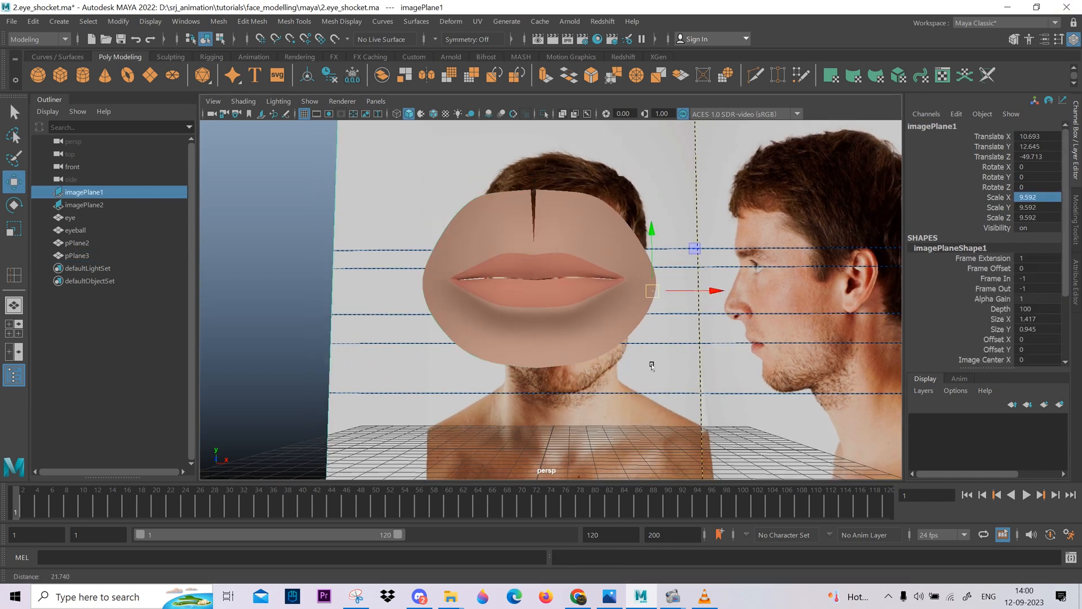
left_click_drag(652, 365, 604, 370, "alt")
scroll(587, 356, "up", 3)
scroll(549, 323, "up", 4)
left_click_drag(549, 322, 576, 261, "alt")
- Delete the mirrored mouth half pPlane3, keeping only the original half
left_click(564, 278)
left_click(463, 316)
key("Delete")
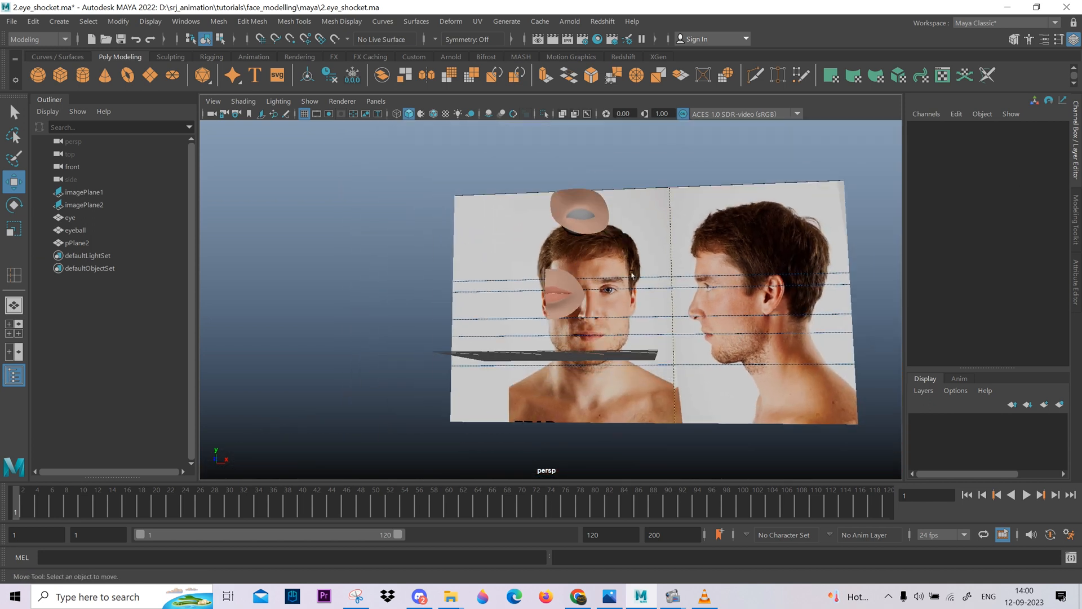
mouse_move(594, 357)
left_mouse_down("alt")
mouse_move(536, 370)
mouse_move(589, 375)
left_mouse_up("alt")
right_click_drag(589, 375, 667, 458, "alt")
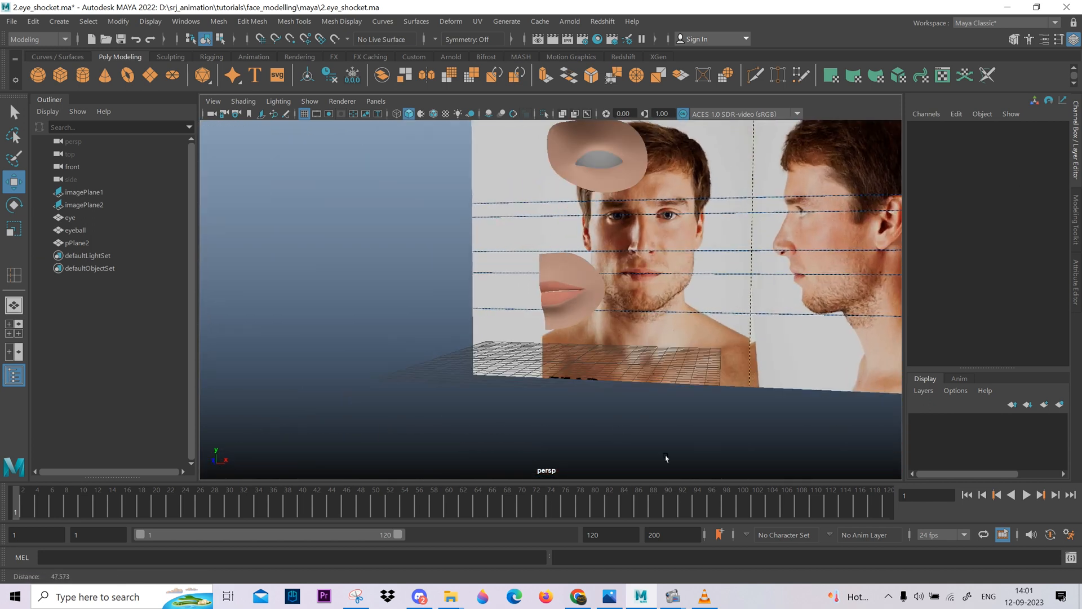
middle_click_drag(637, 397, 633, 443, "alt")
left_click_drag(633, 443, 602, 410, "alt")
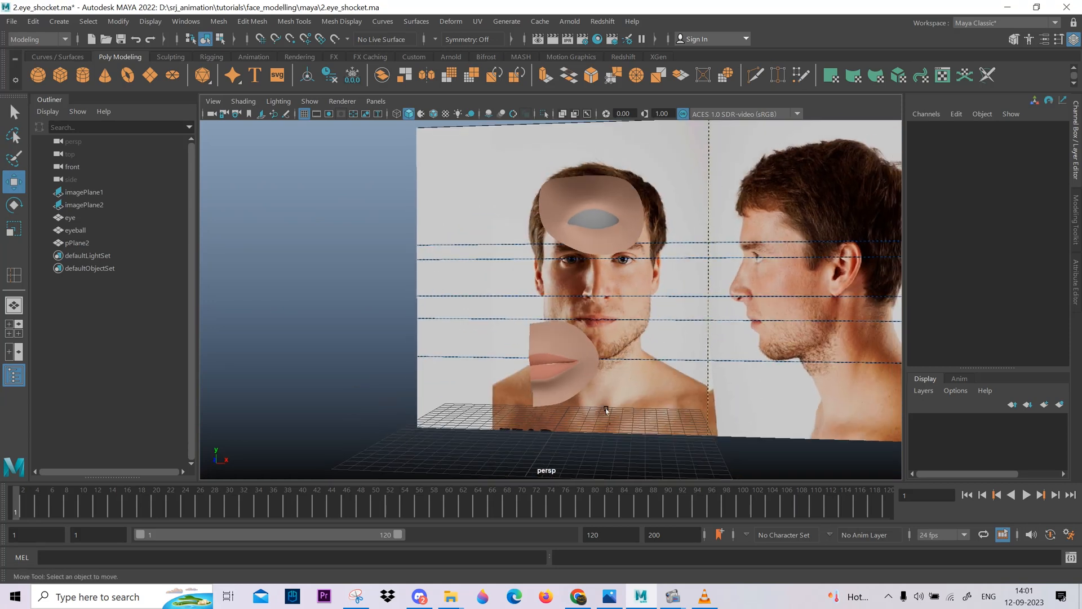